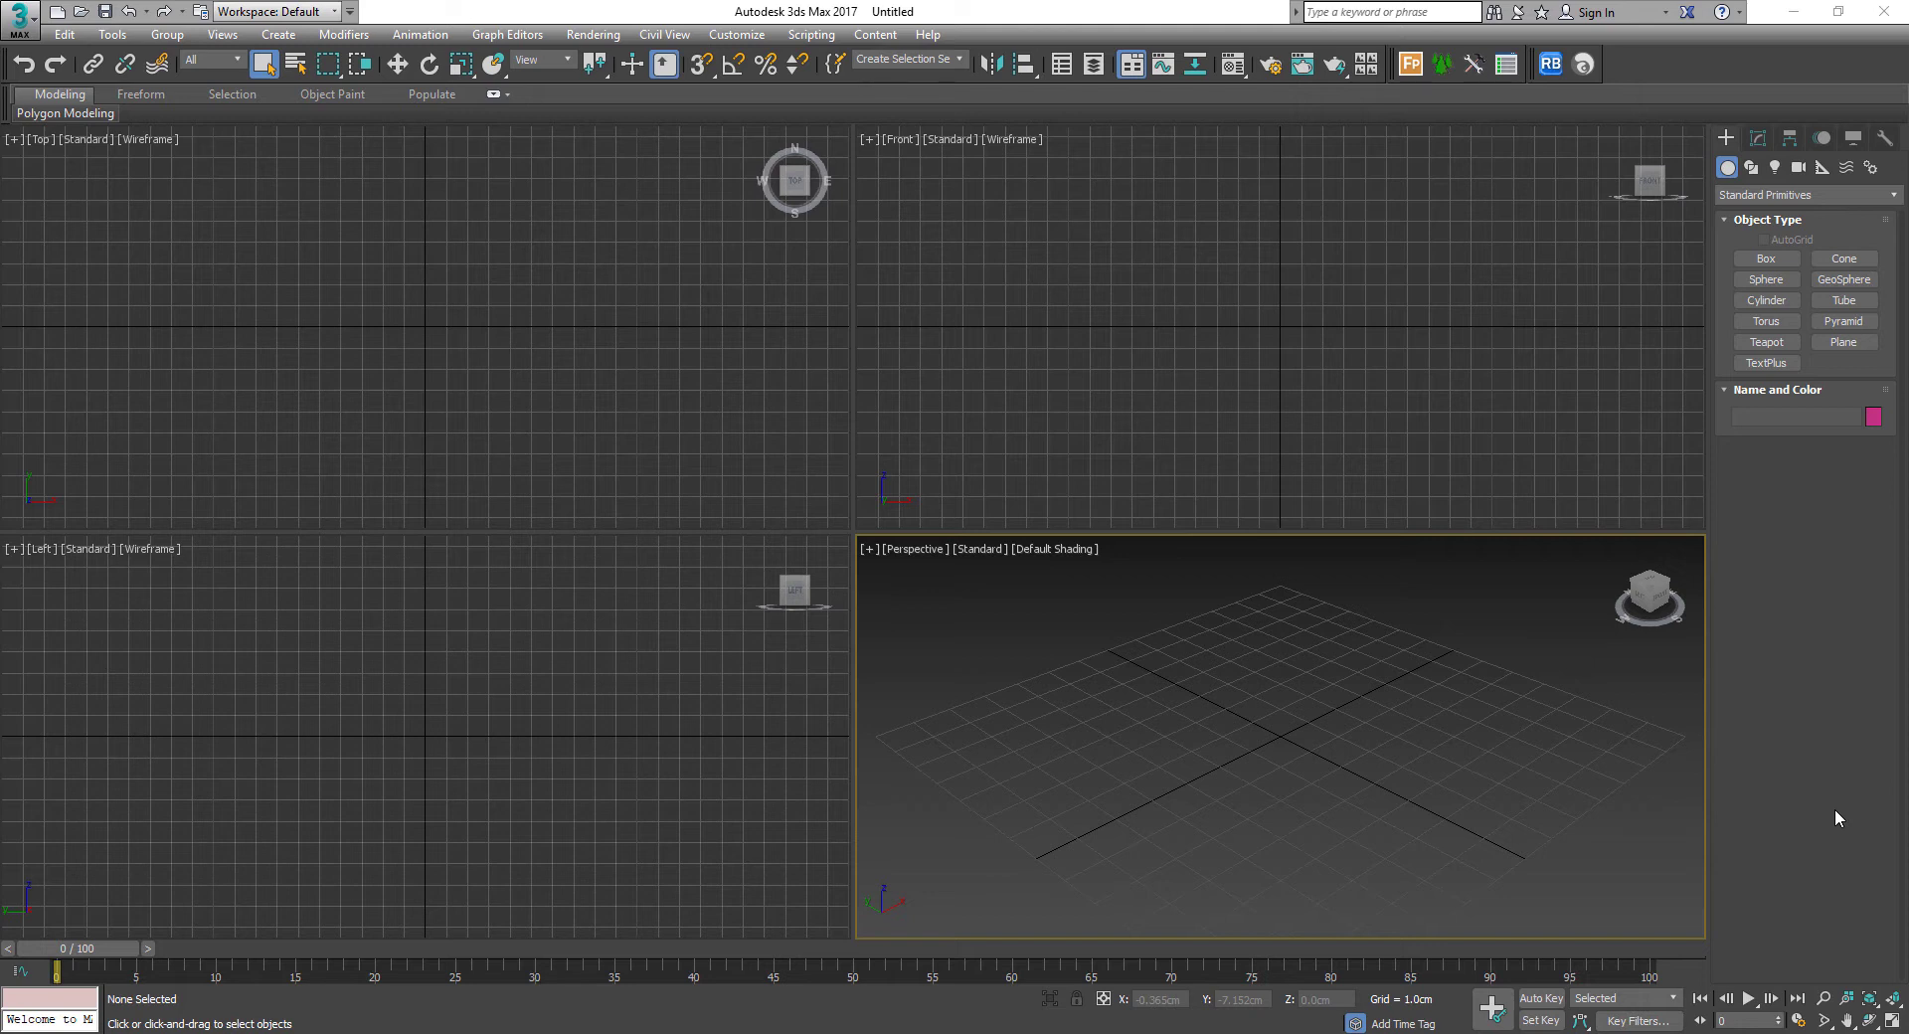
left_click(1044, 408)
left_click(757, 418)
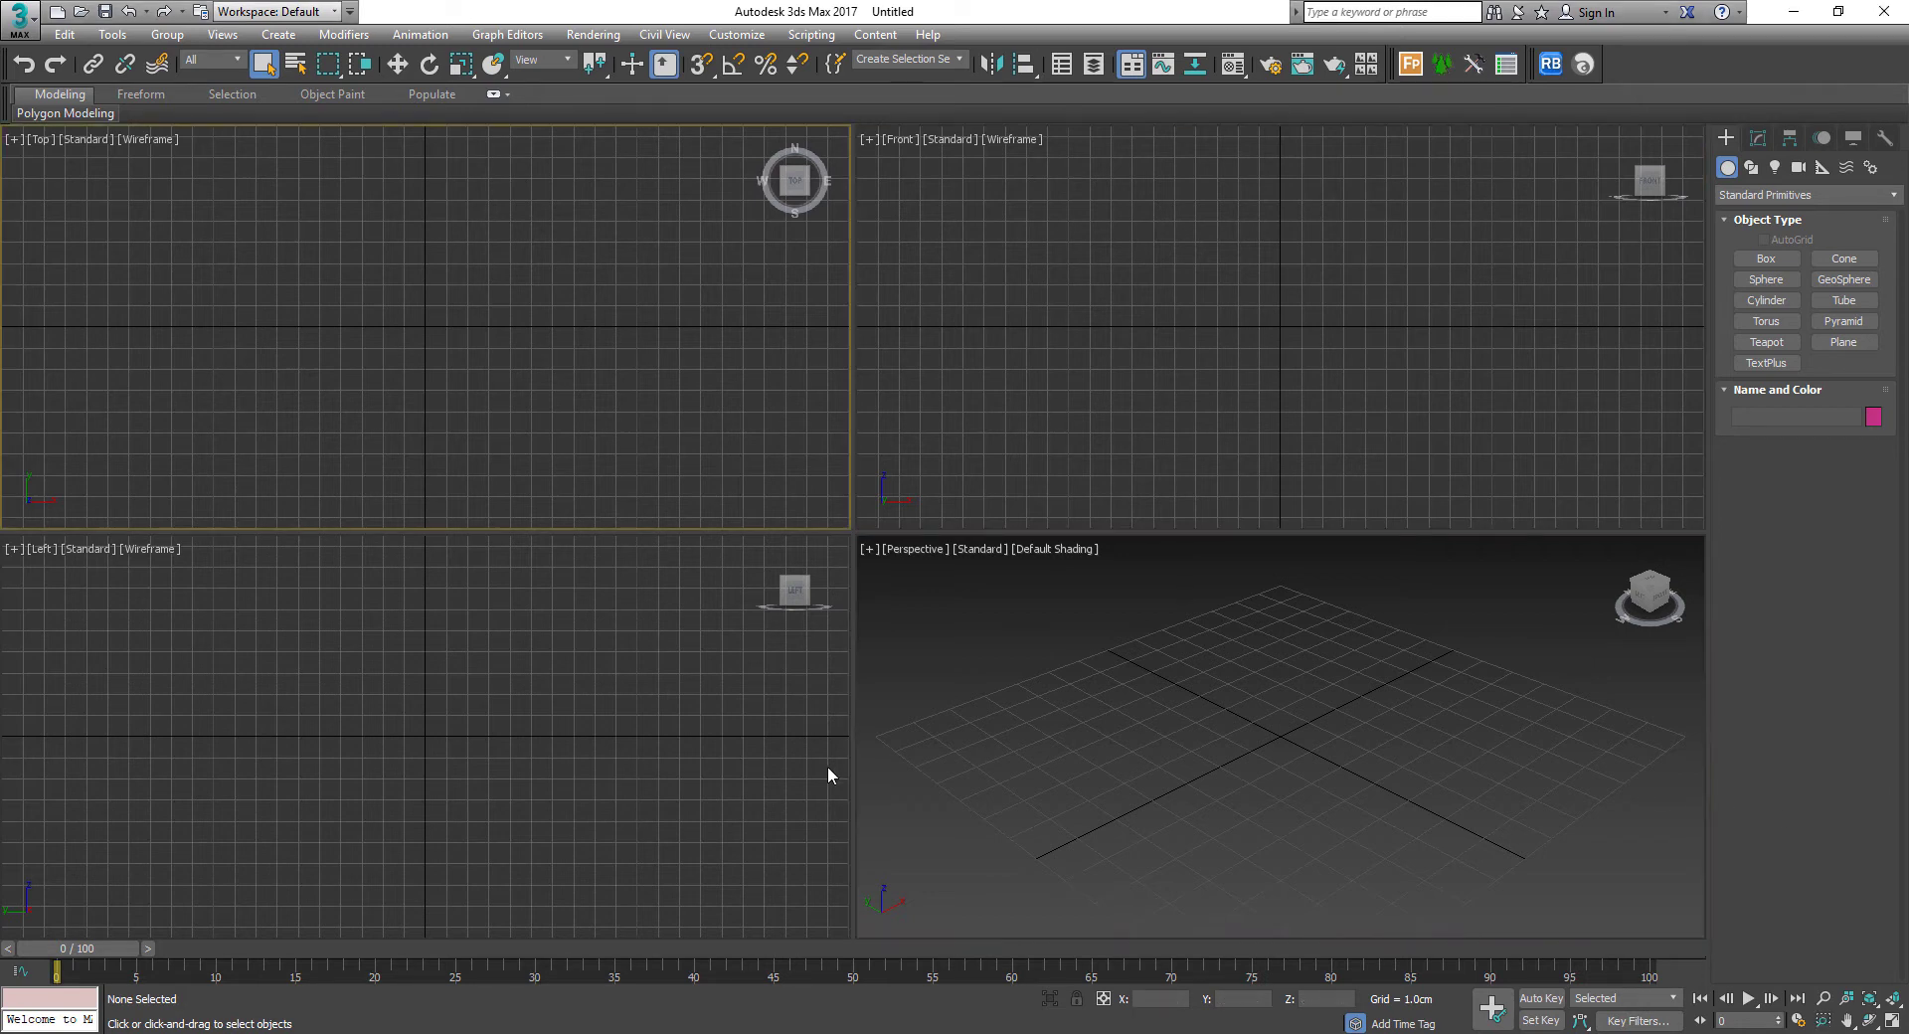
left_click(828, 766)
left_click(1078, 758)
left_click(1005, 450)
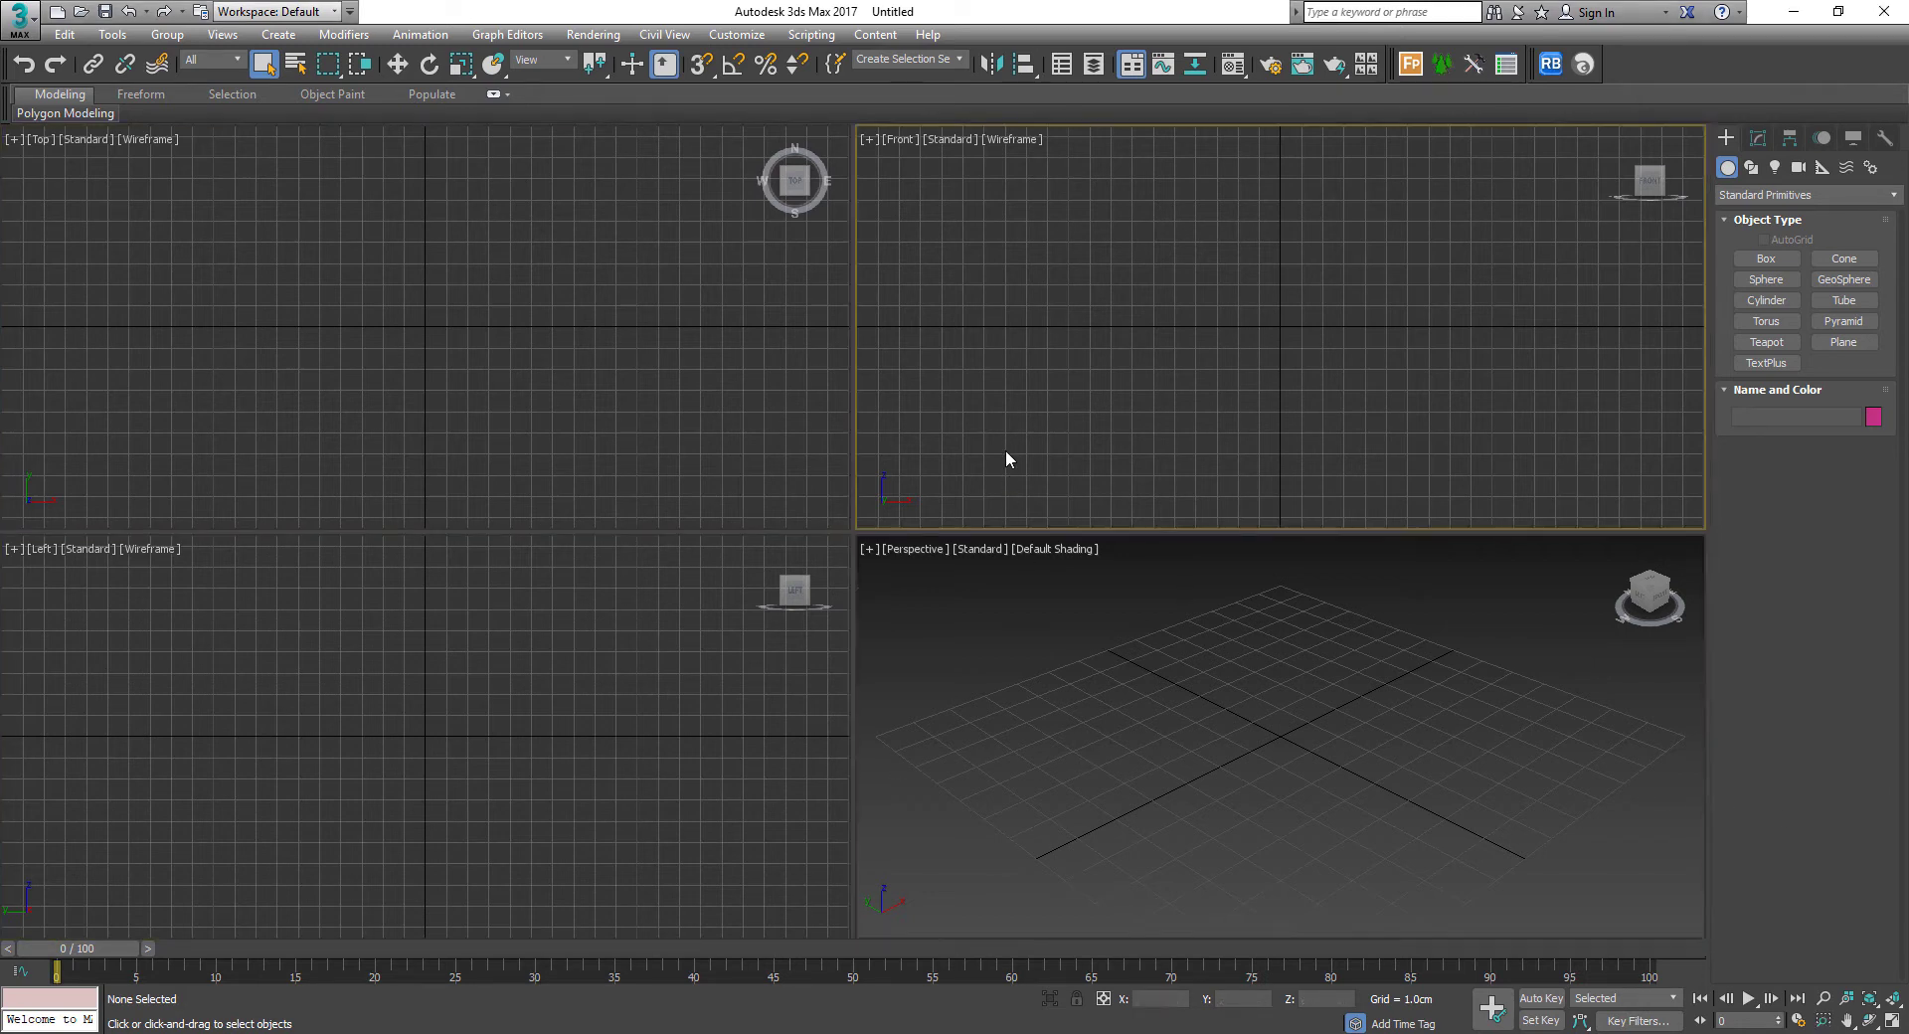
left_click(1090, 658)
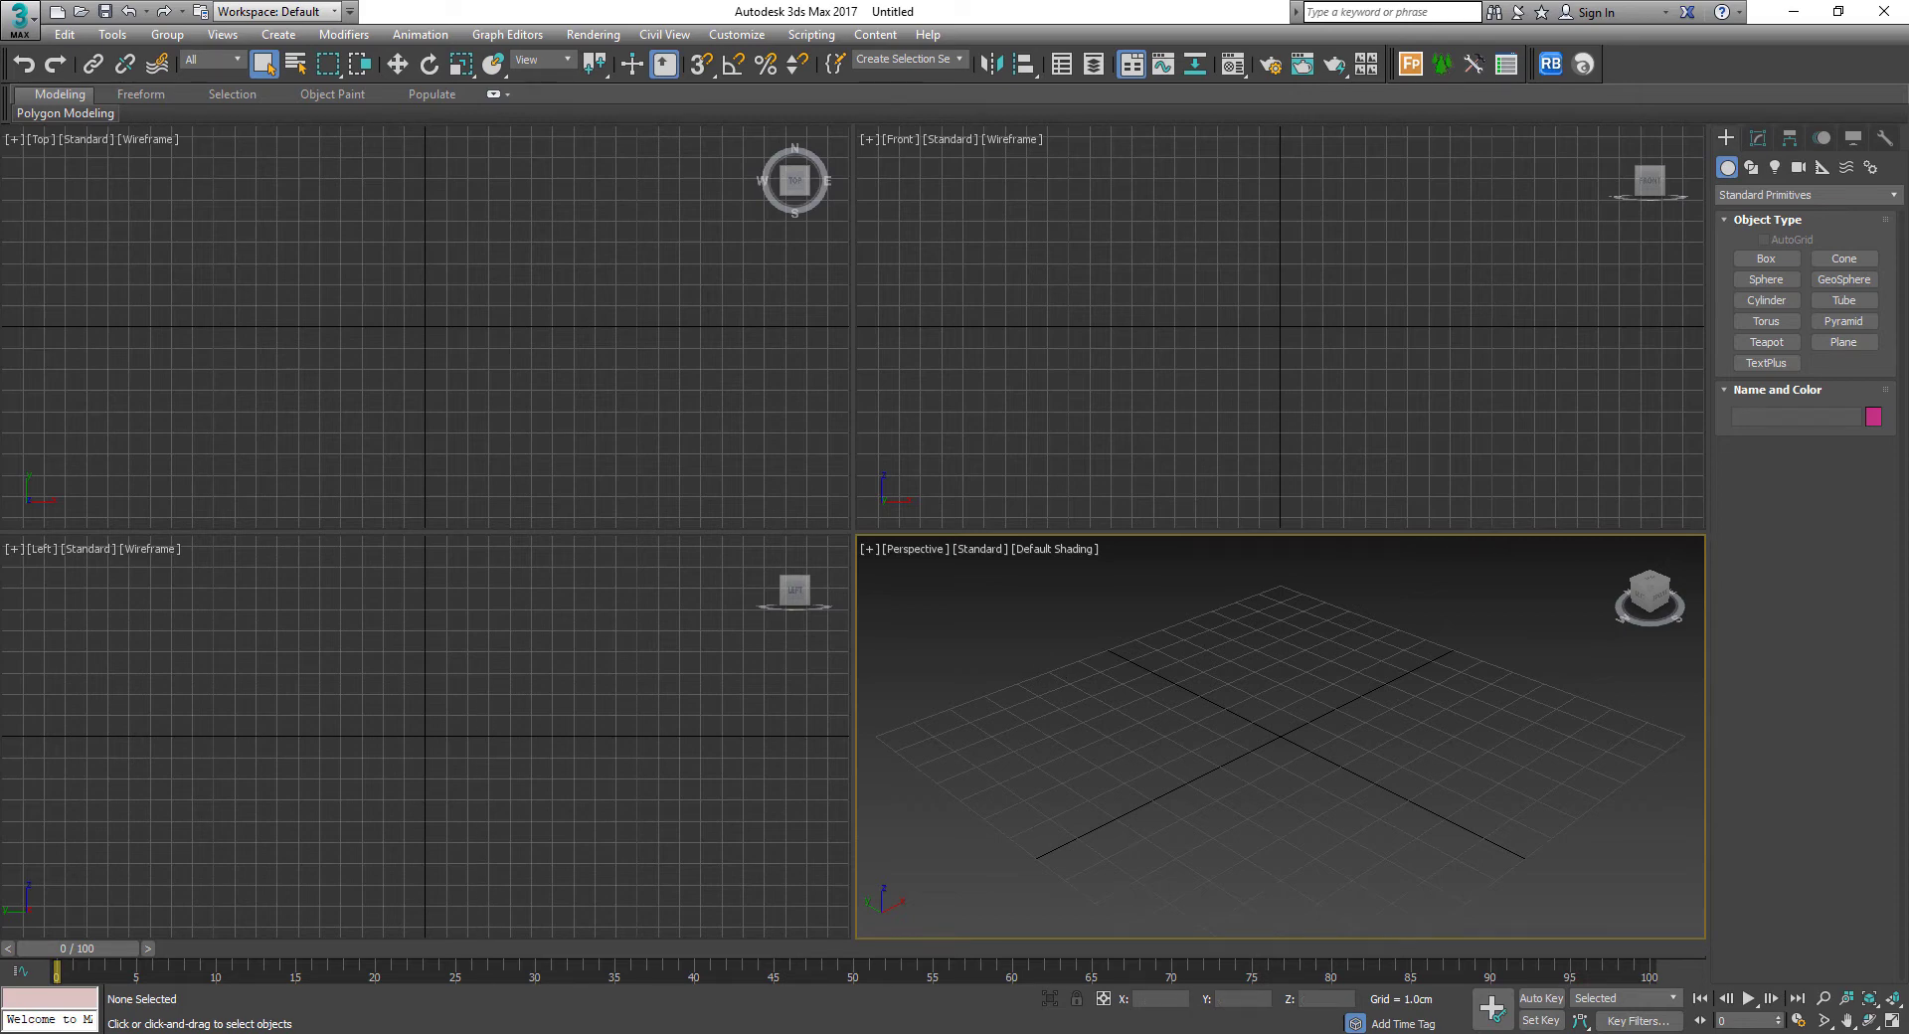
Switch to the HDRI Haven home page in Chrome and read its "100% Free" section
left_click(539, 1033)
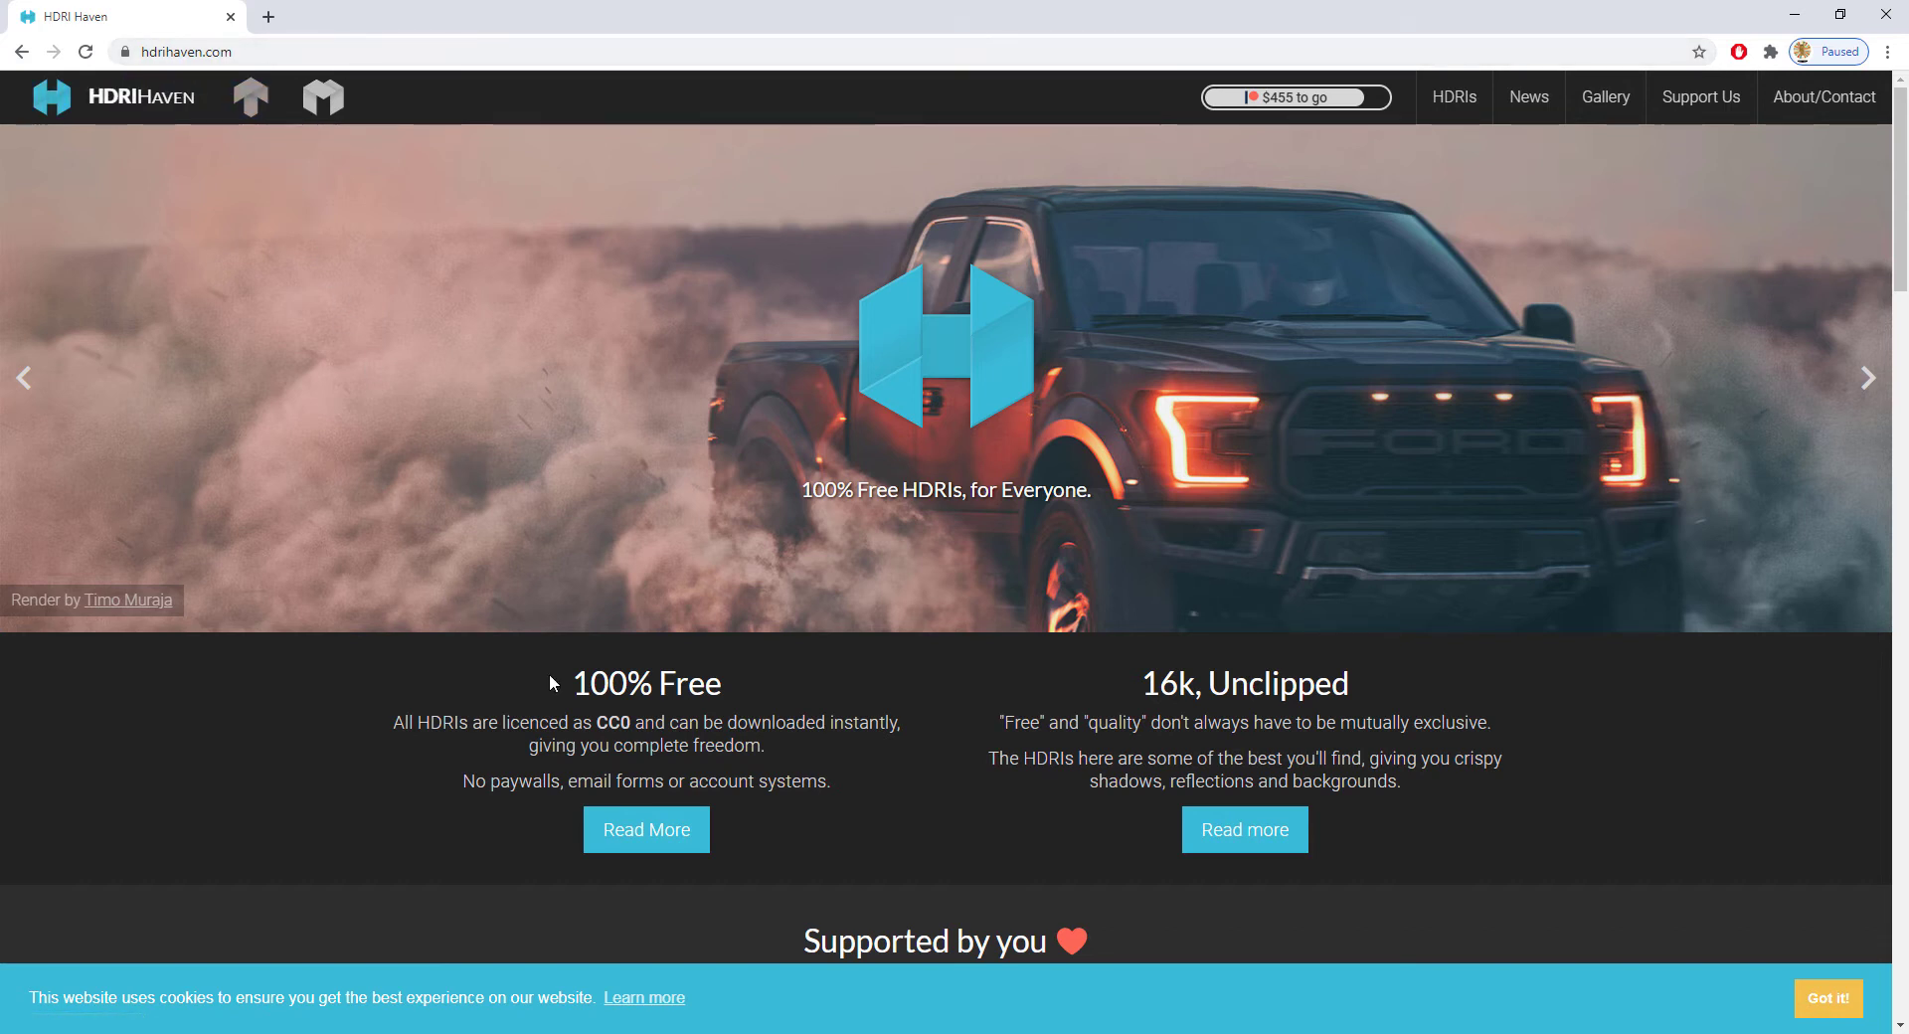
left_click_drag(570, 685, 748, 699)
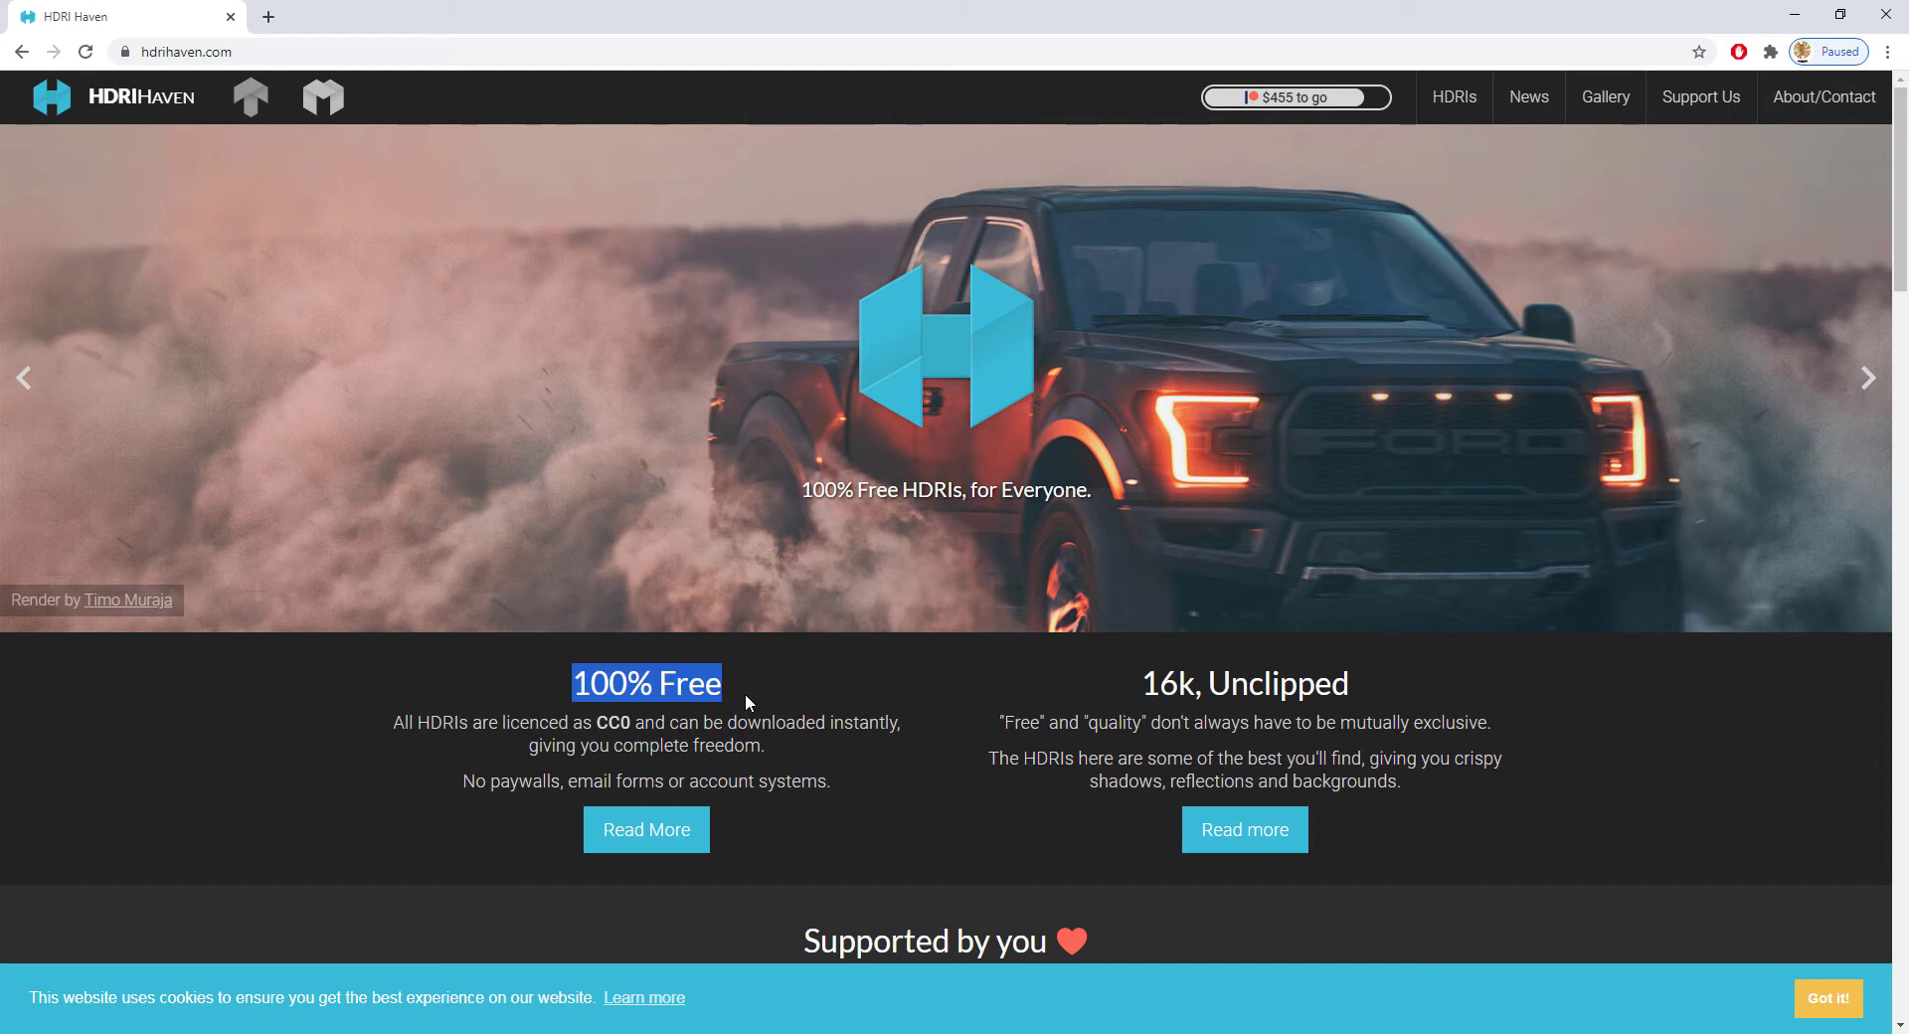
left_click(1585, 775)
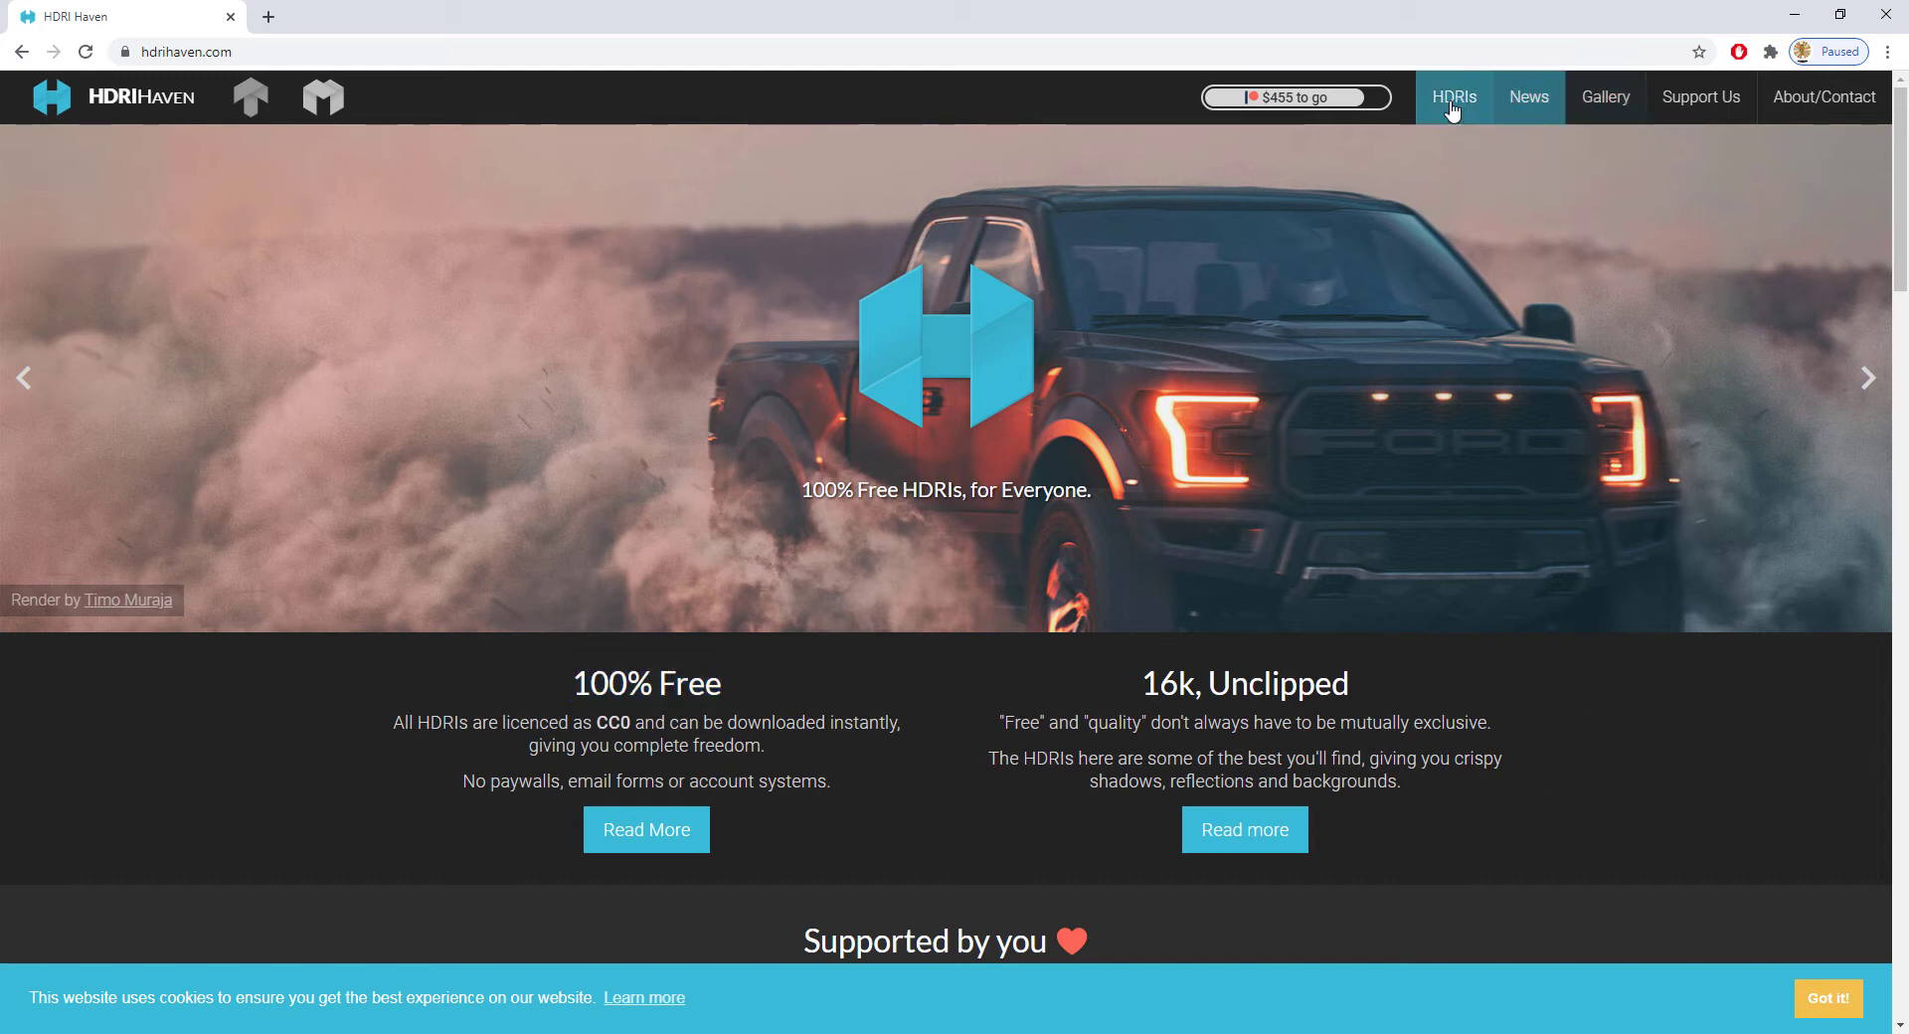
Open the website's render gallery and examine the artwork made with its HDRIs
left_click(1597, 107)
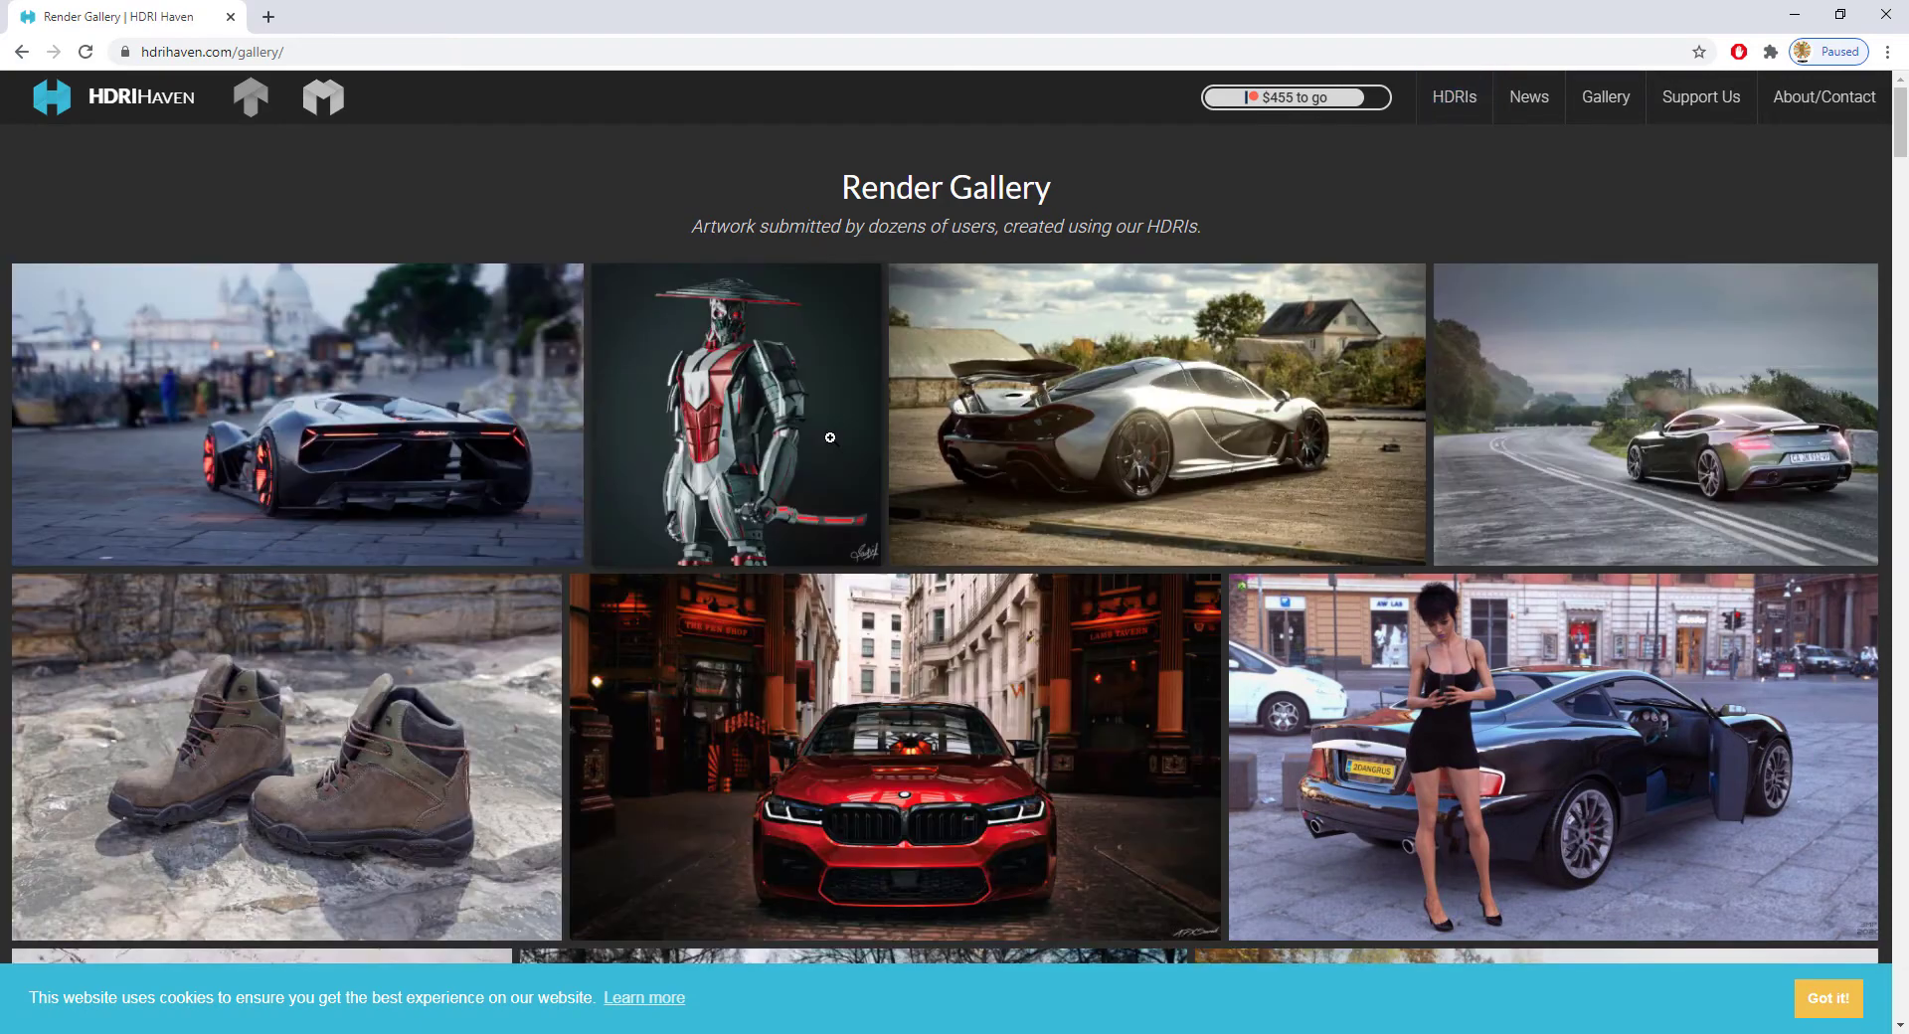
scroll(1482, 517, "down", 1)
scroll(1482, 517, "down", 3)
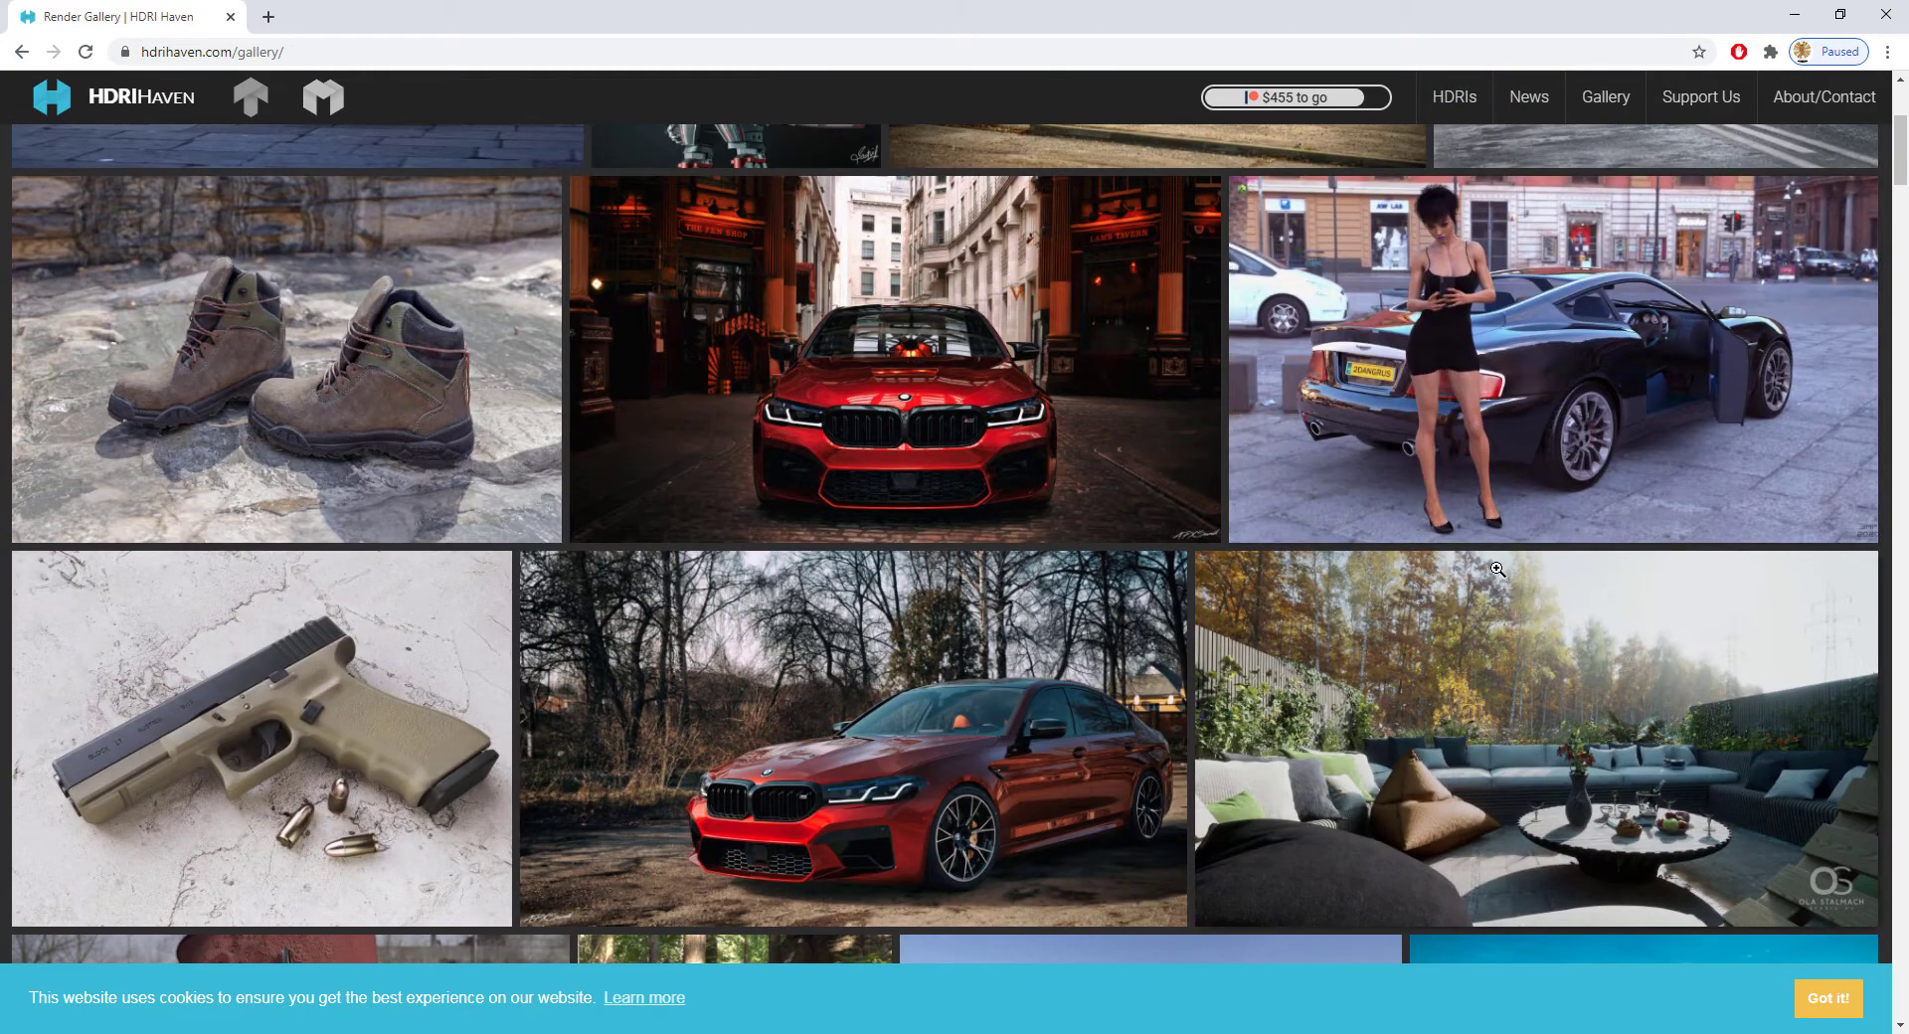
scroll(1498, 569, "down", 2)
scroll(1497, 569, "down", 4)
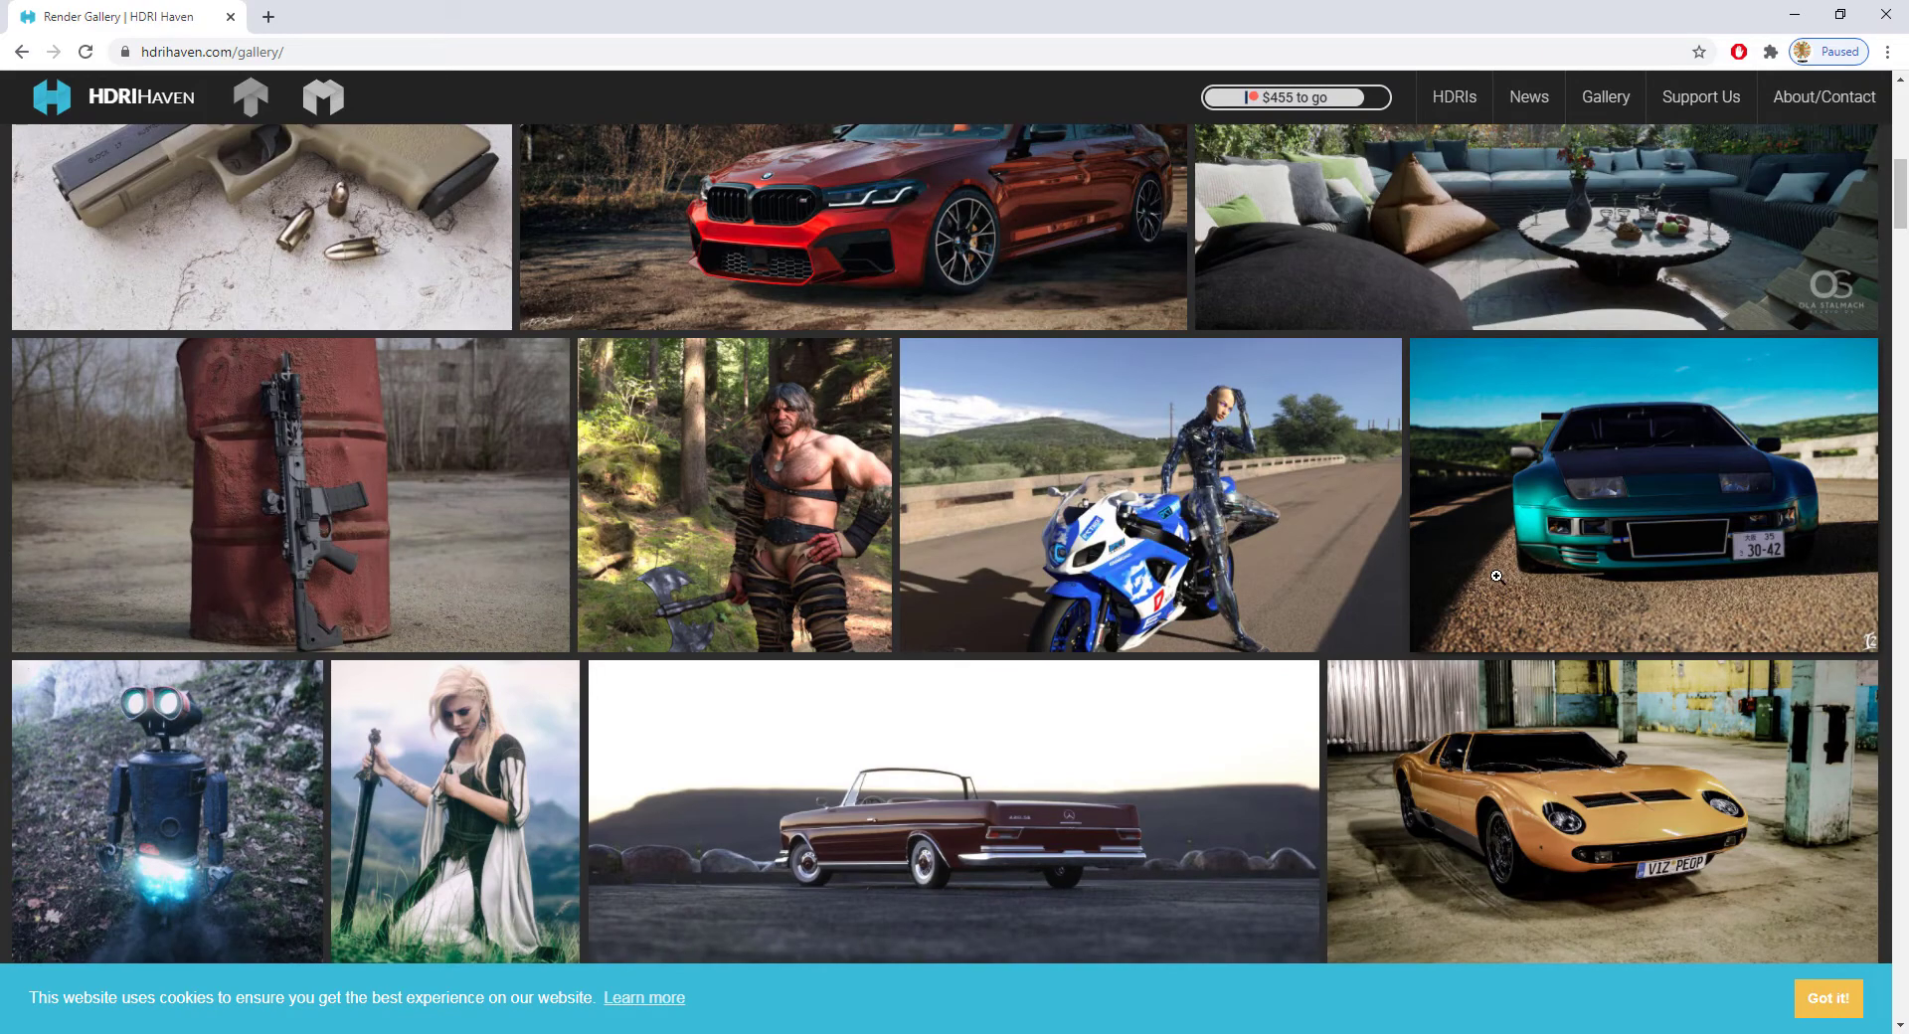
scroll(1498, 577, "down", 7)
scroll(1497, 590, "down", 3)
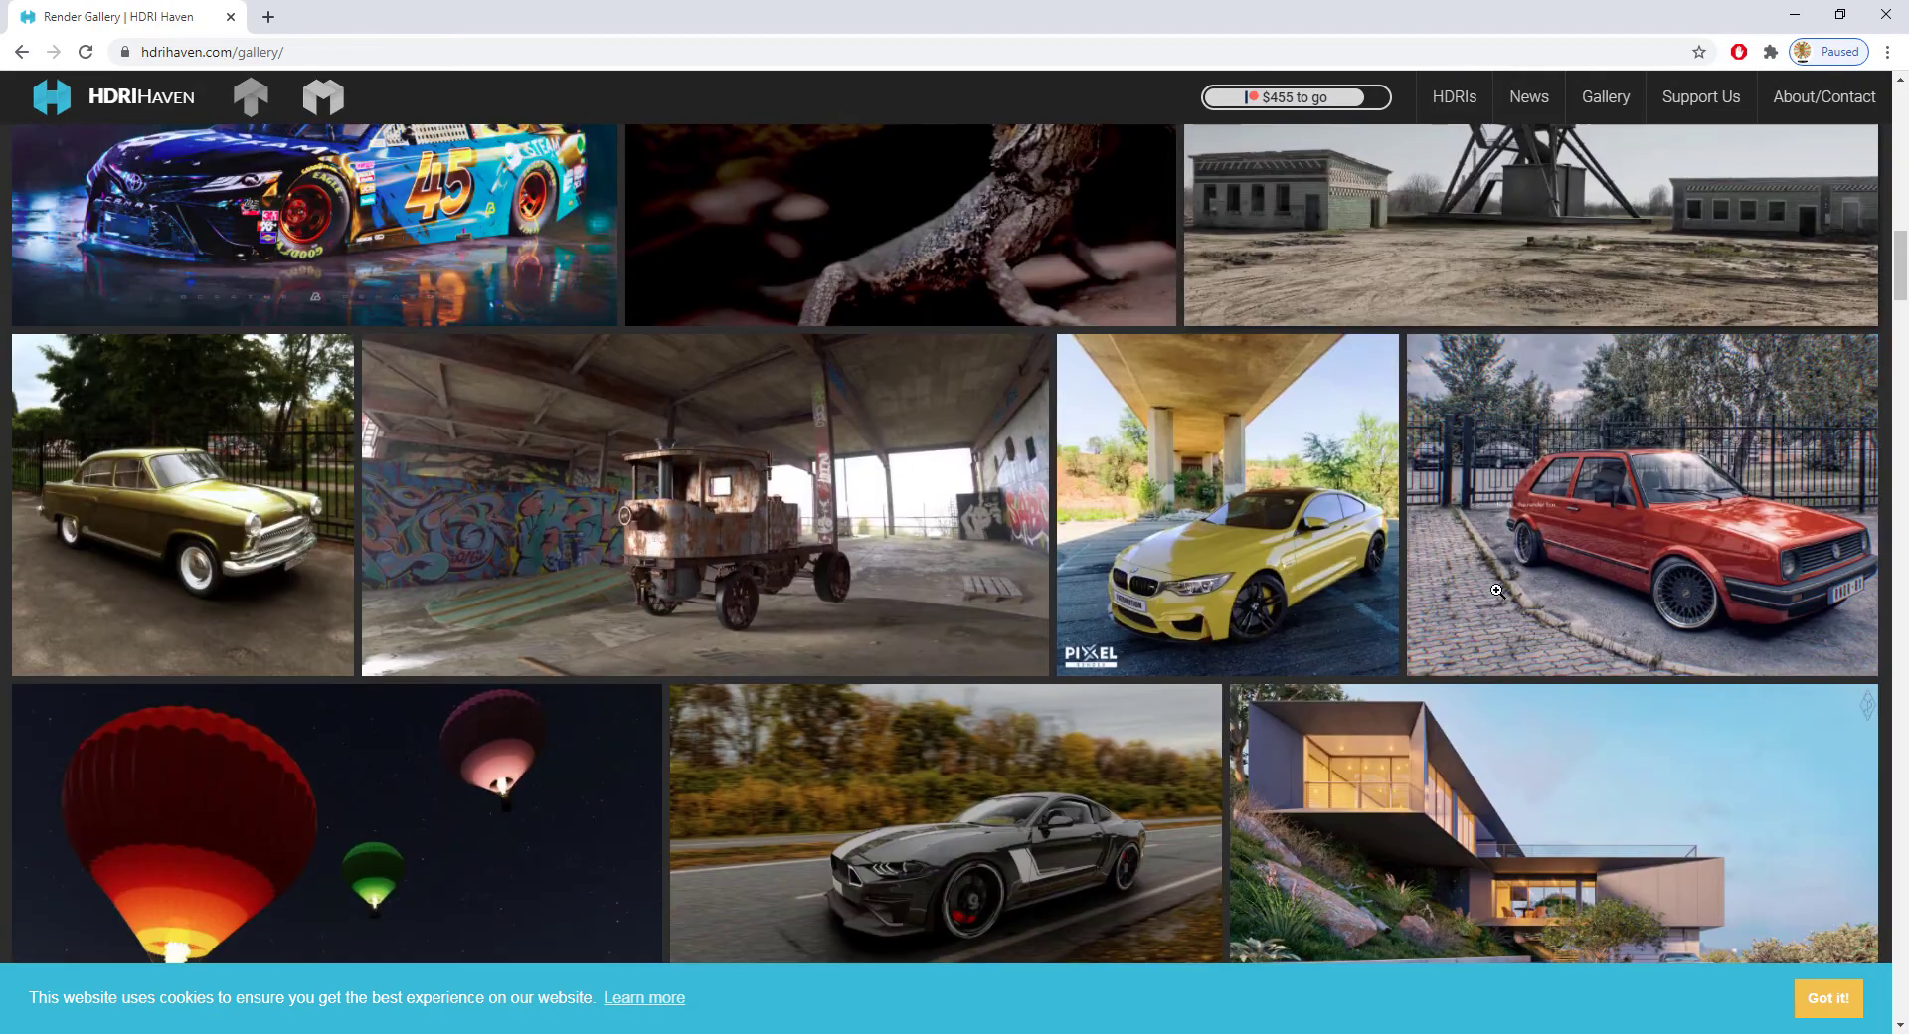
scroll(1472, 398, "up", 4)
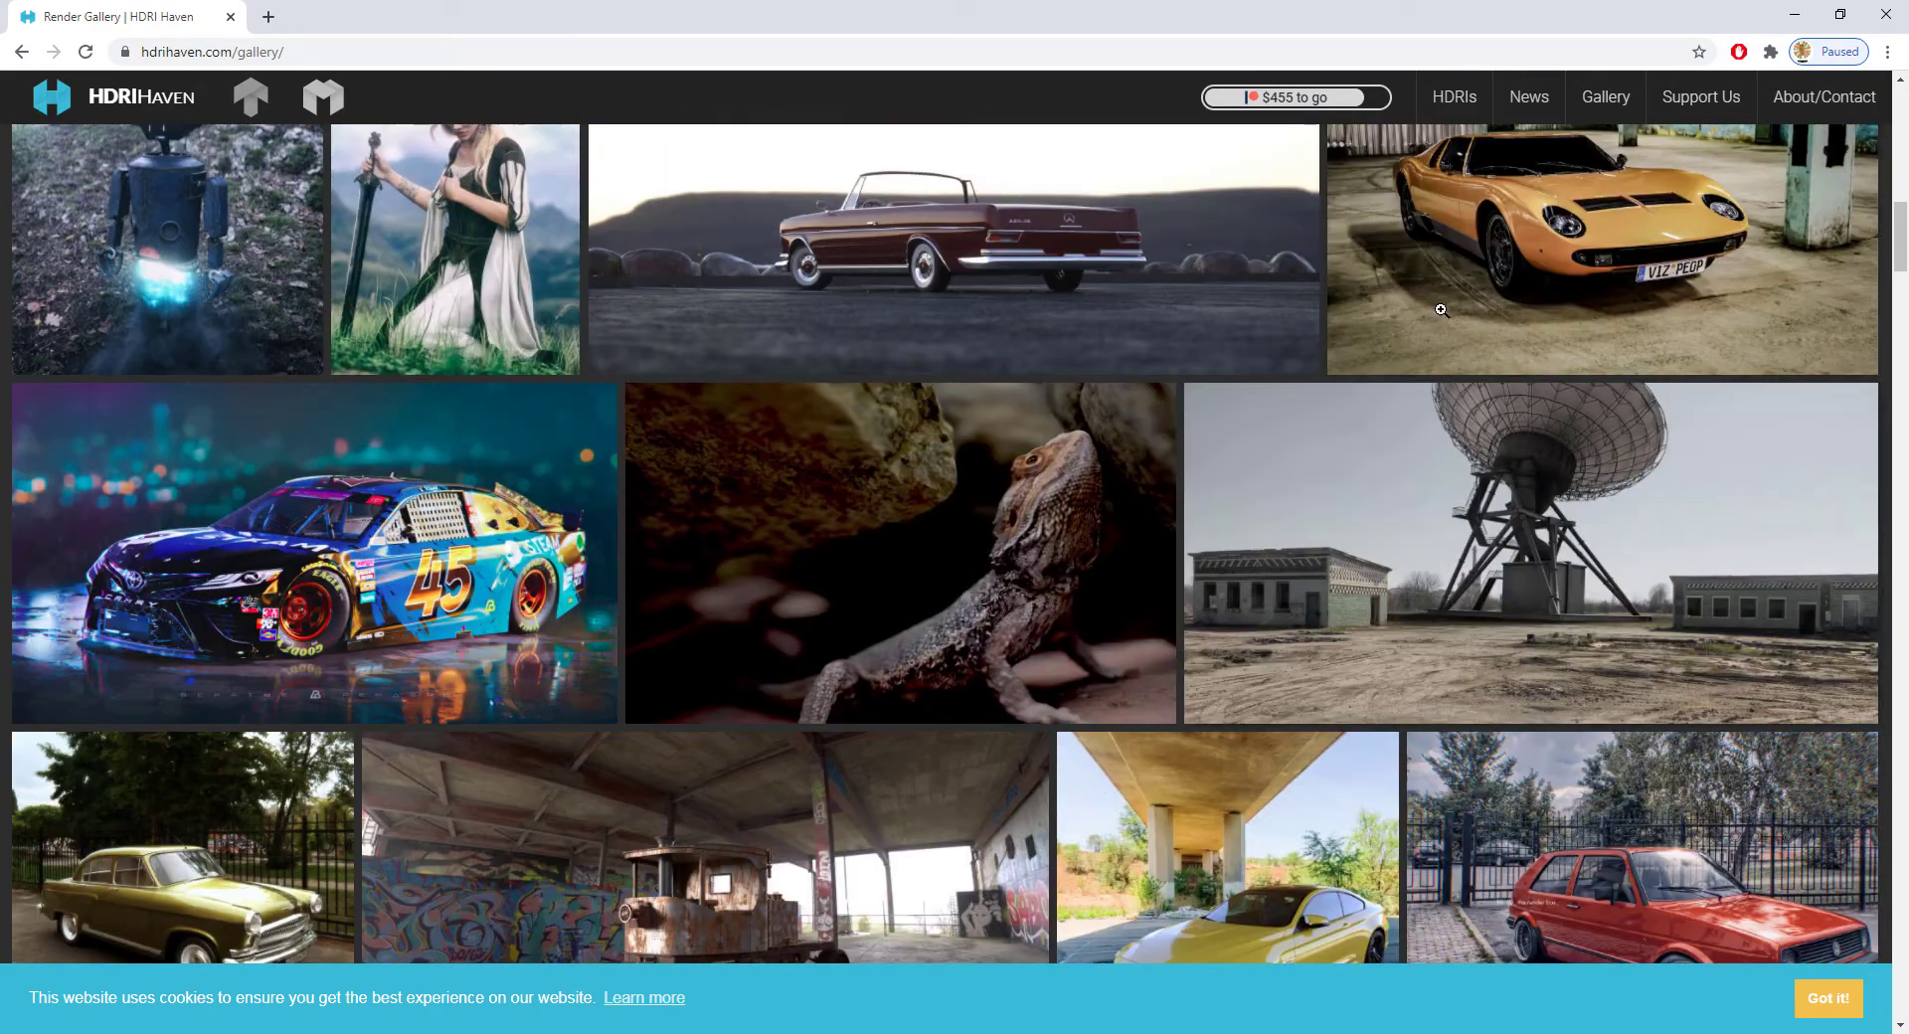
Open the HDRIs library and look through its categories and the list of all HDRIs
left_click(1454, 119)
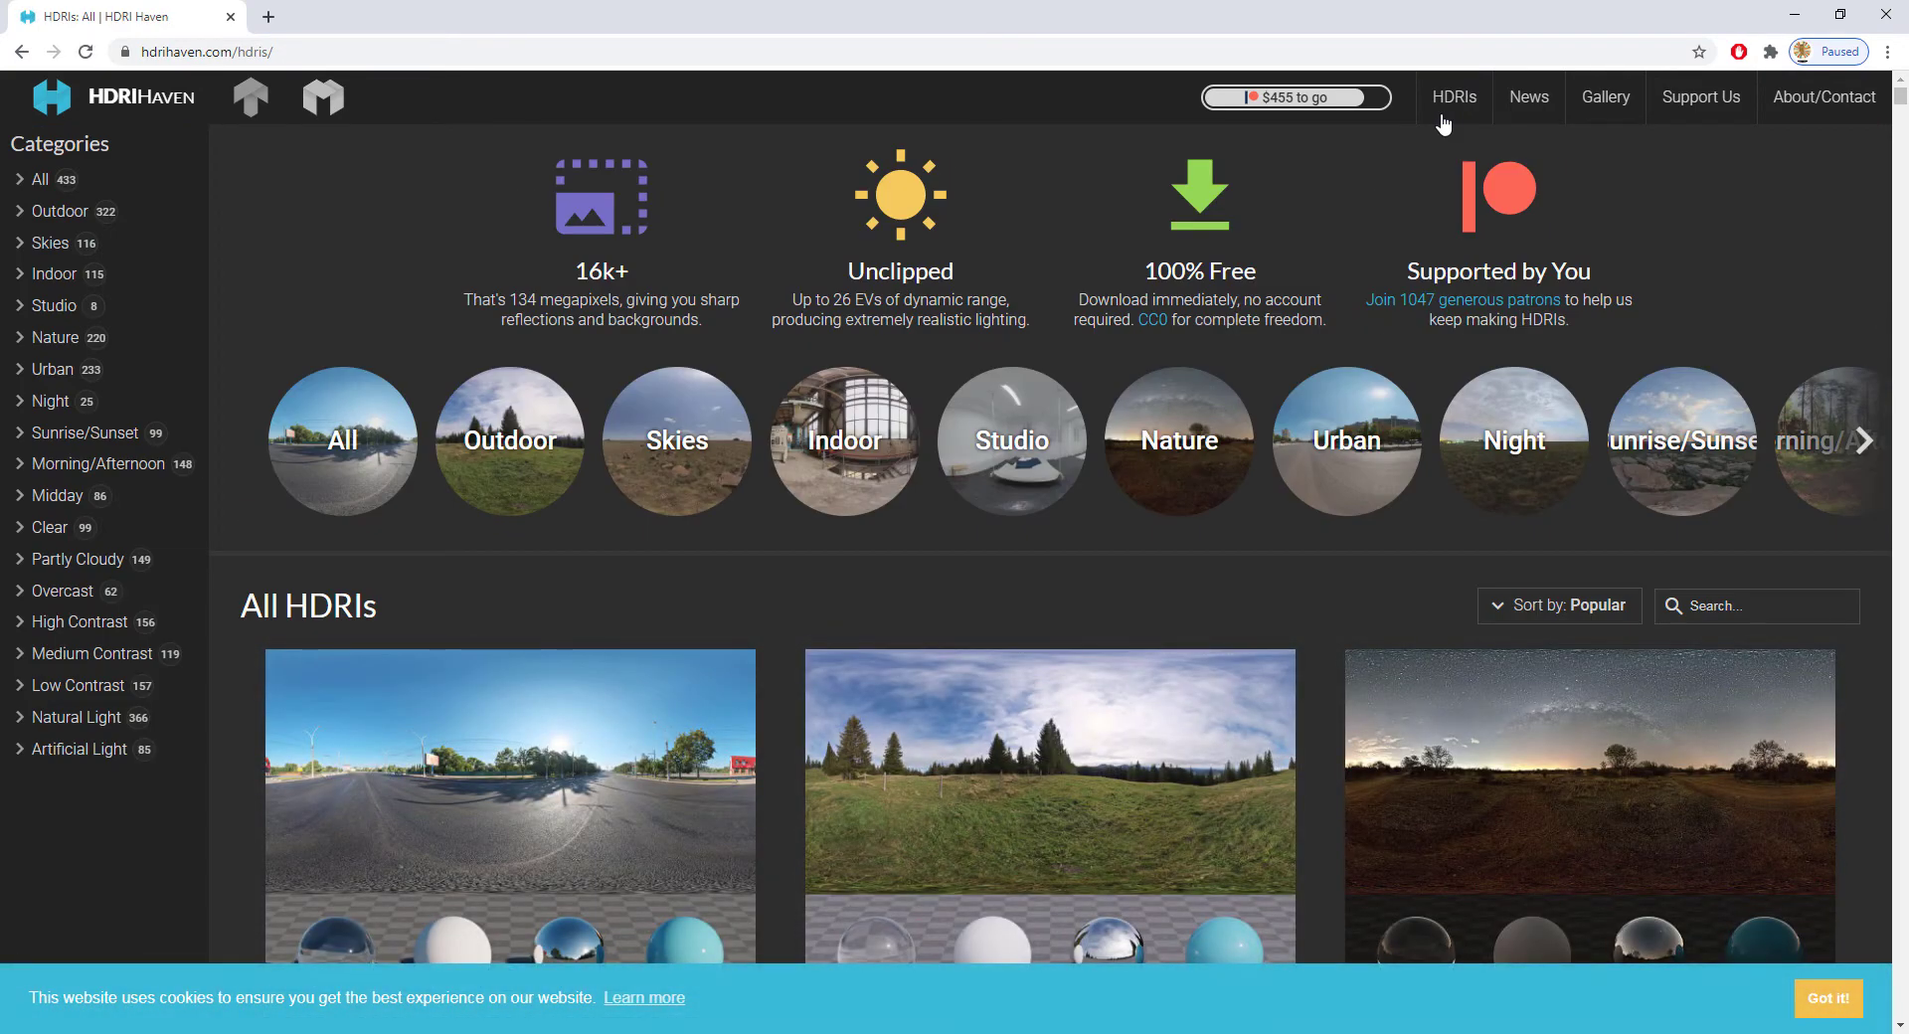
scroll(944, 656, "down", 4)
scroll(944, 656, "down", 5)
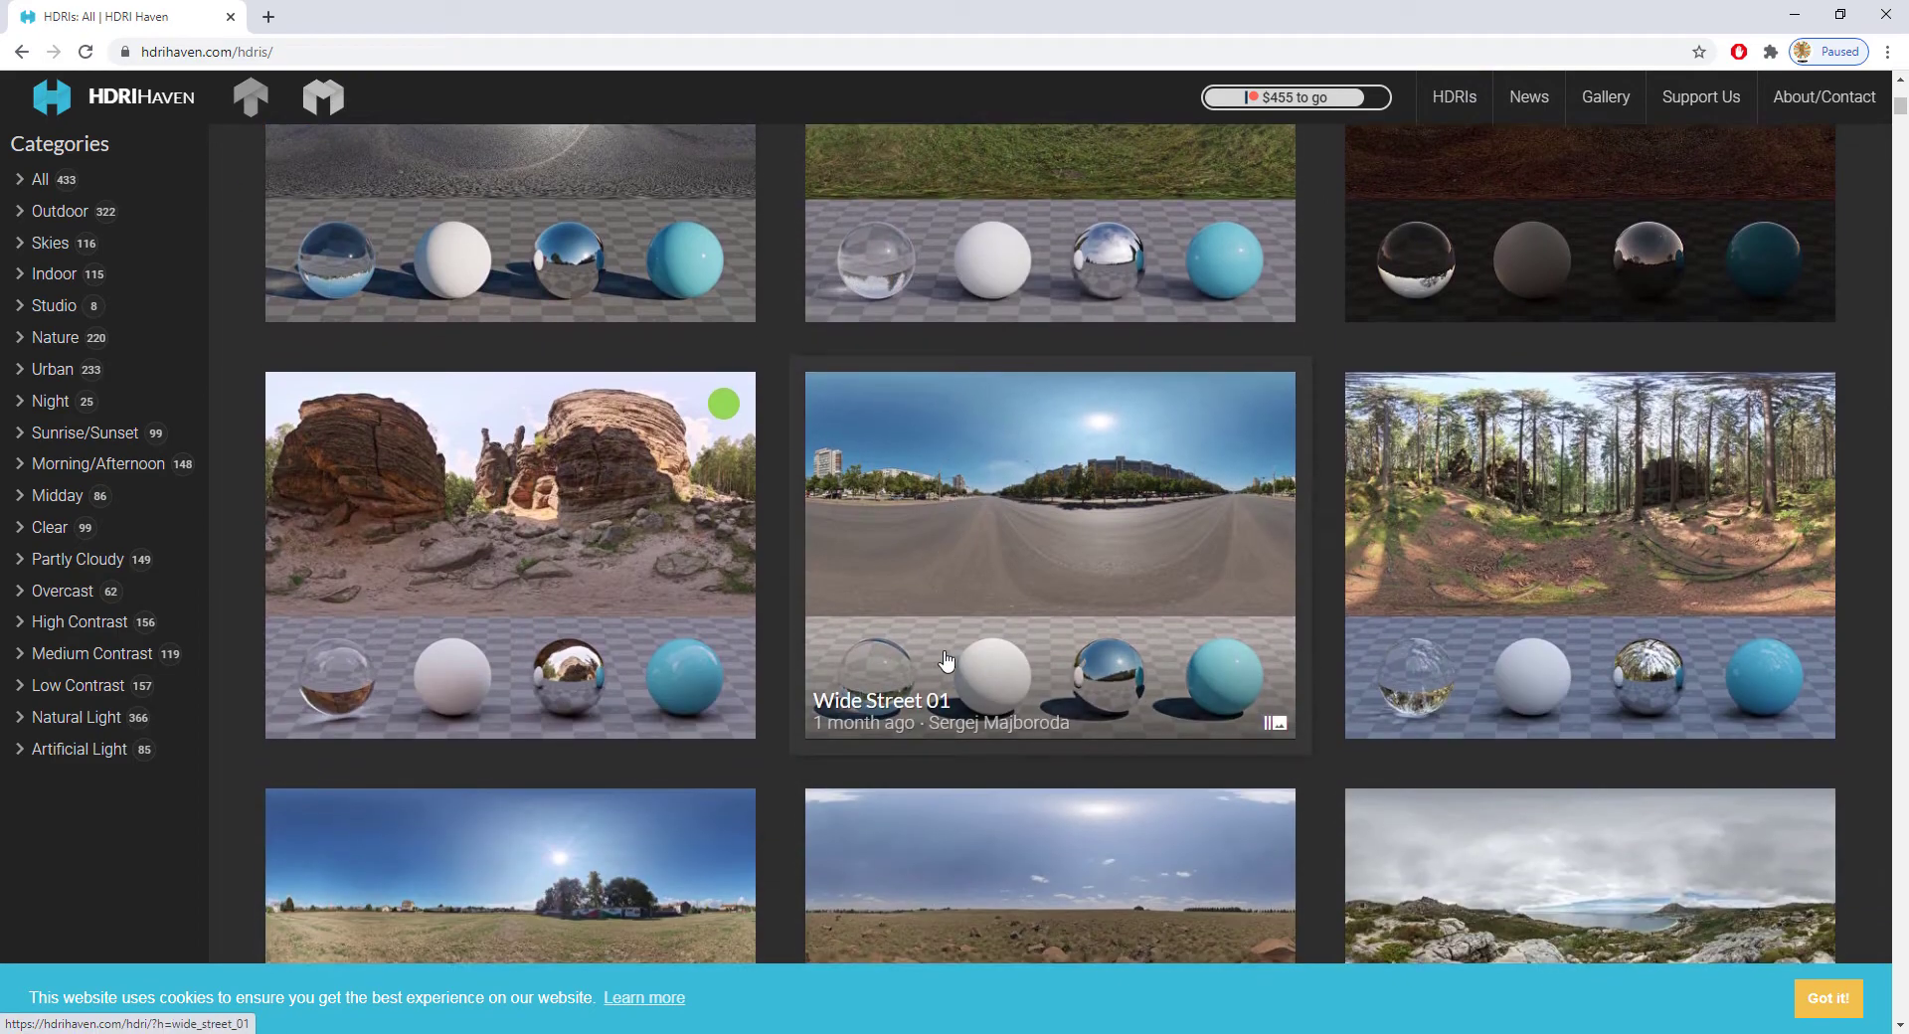
scroll(776, 673, "up", 4)
scroll(174, 358, "up", 5)
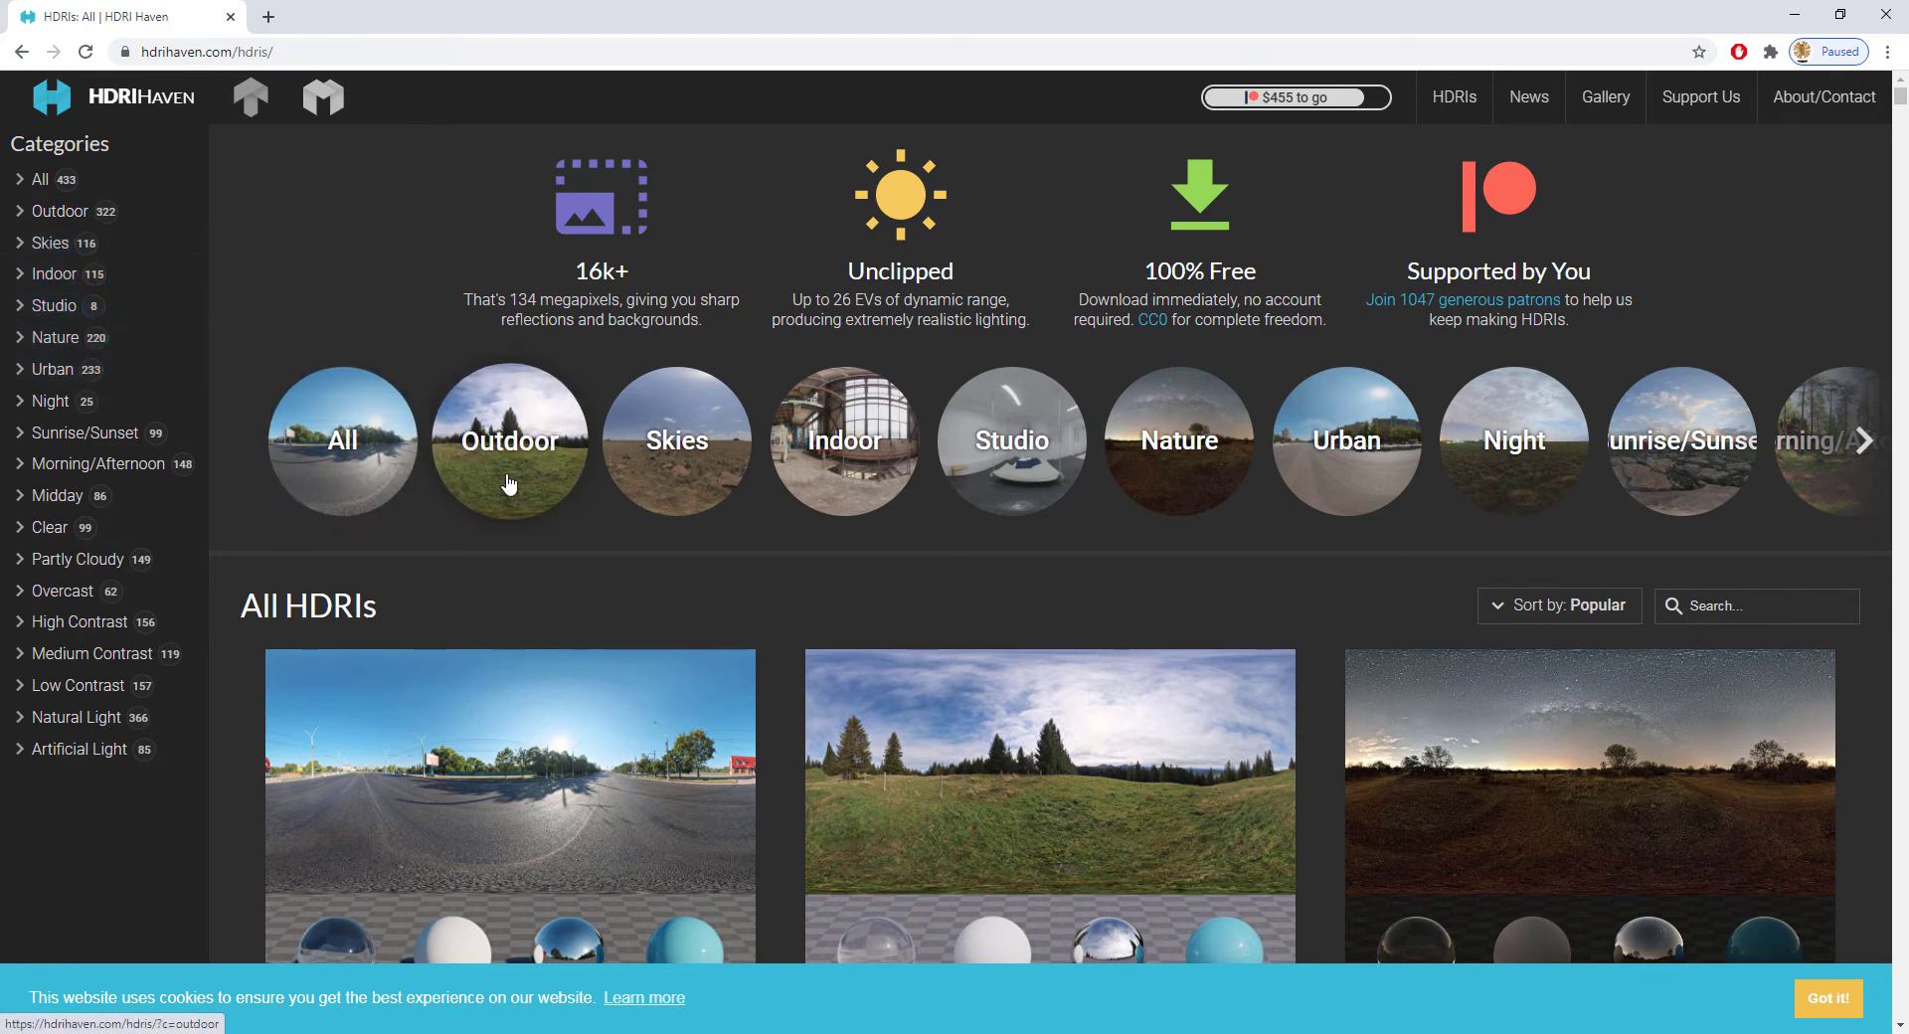
scroll(597, 557, "down", 3)
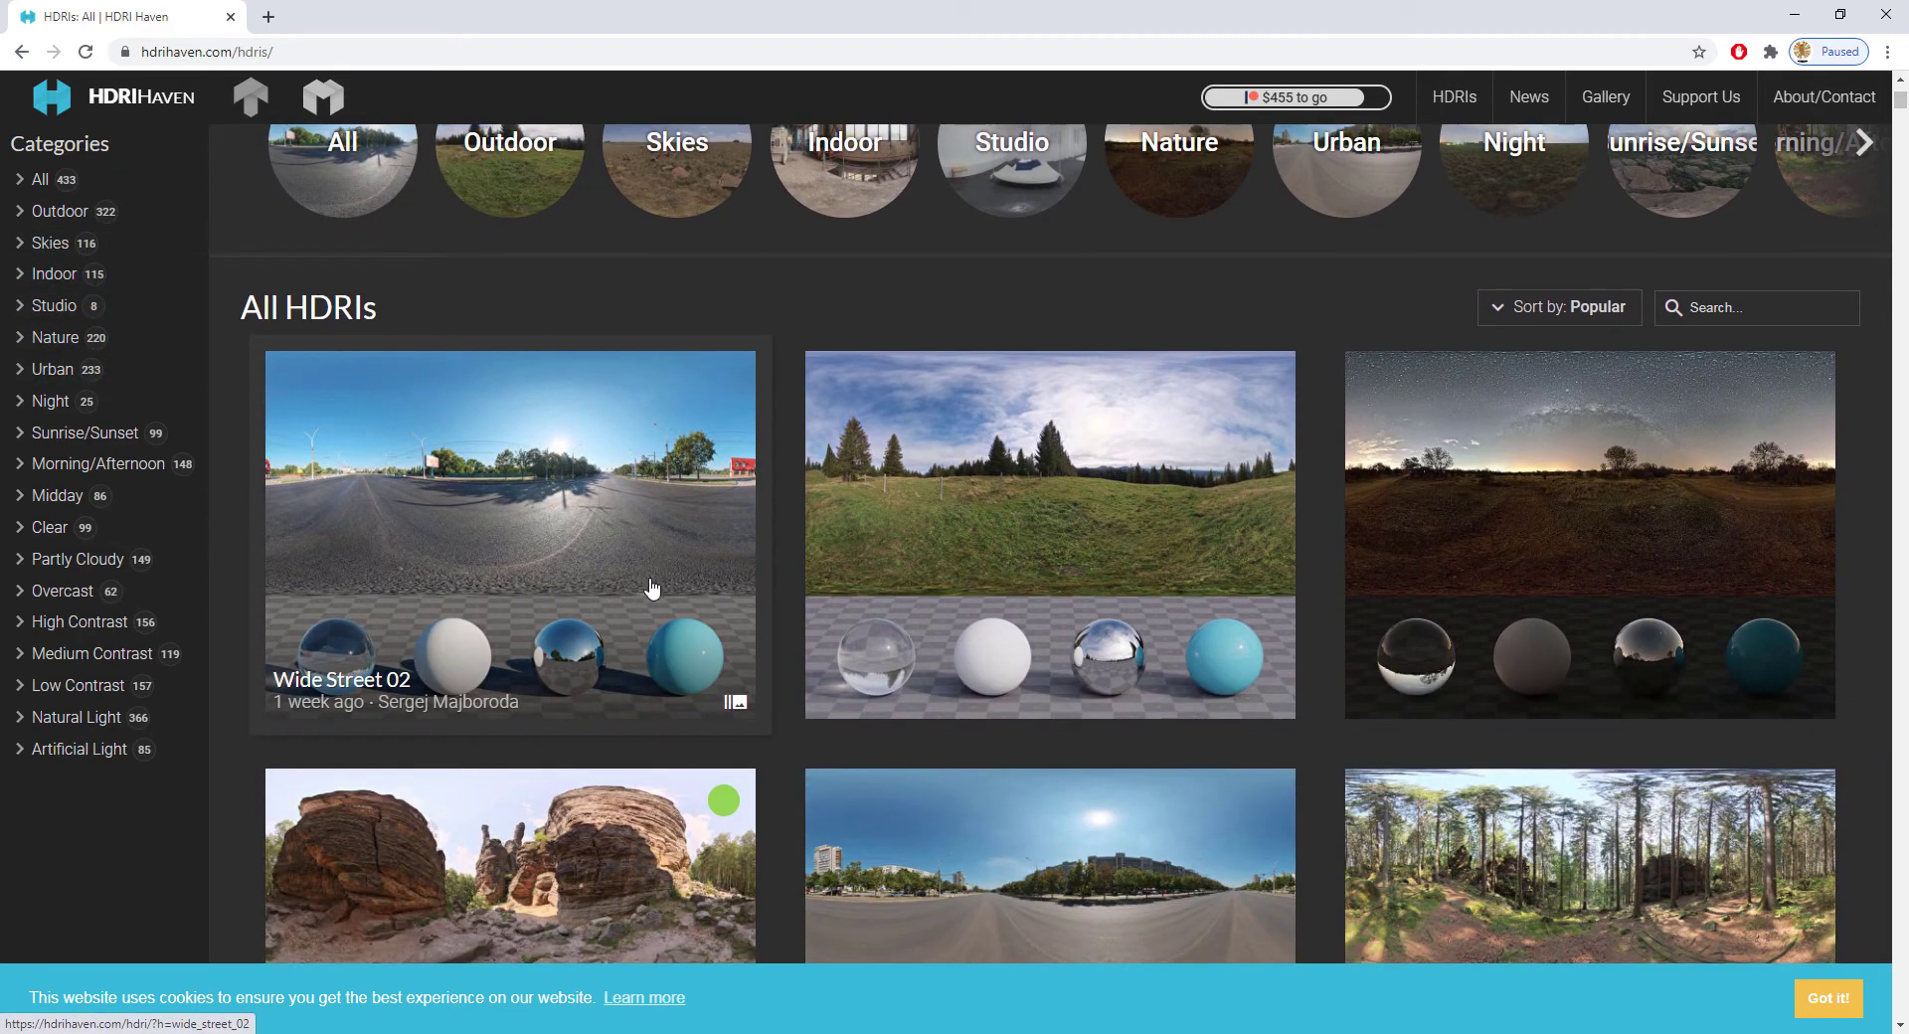
Browse the HDRIs in the Skies category and return to the full HDRI list
scroll(741, 597, "up", 2)
left_click(673, 397)
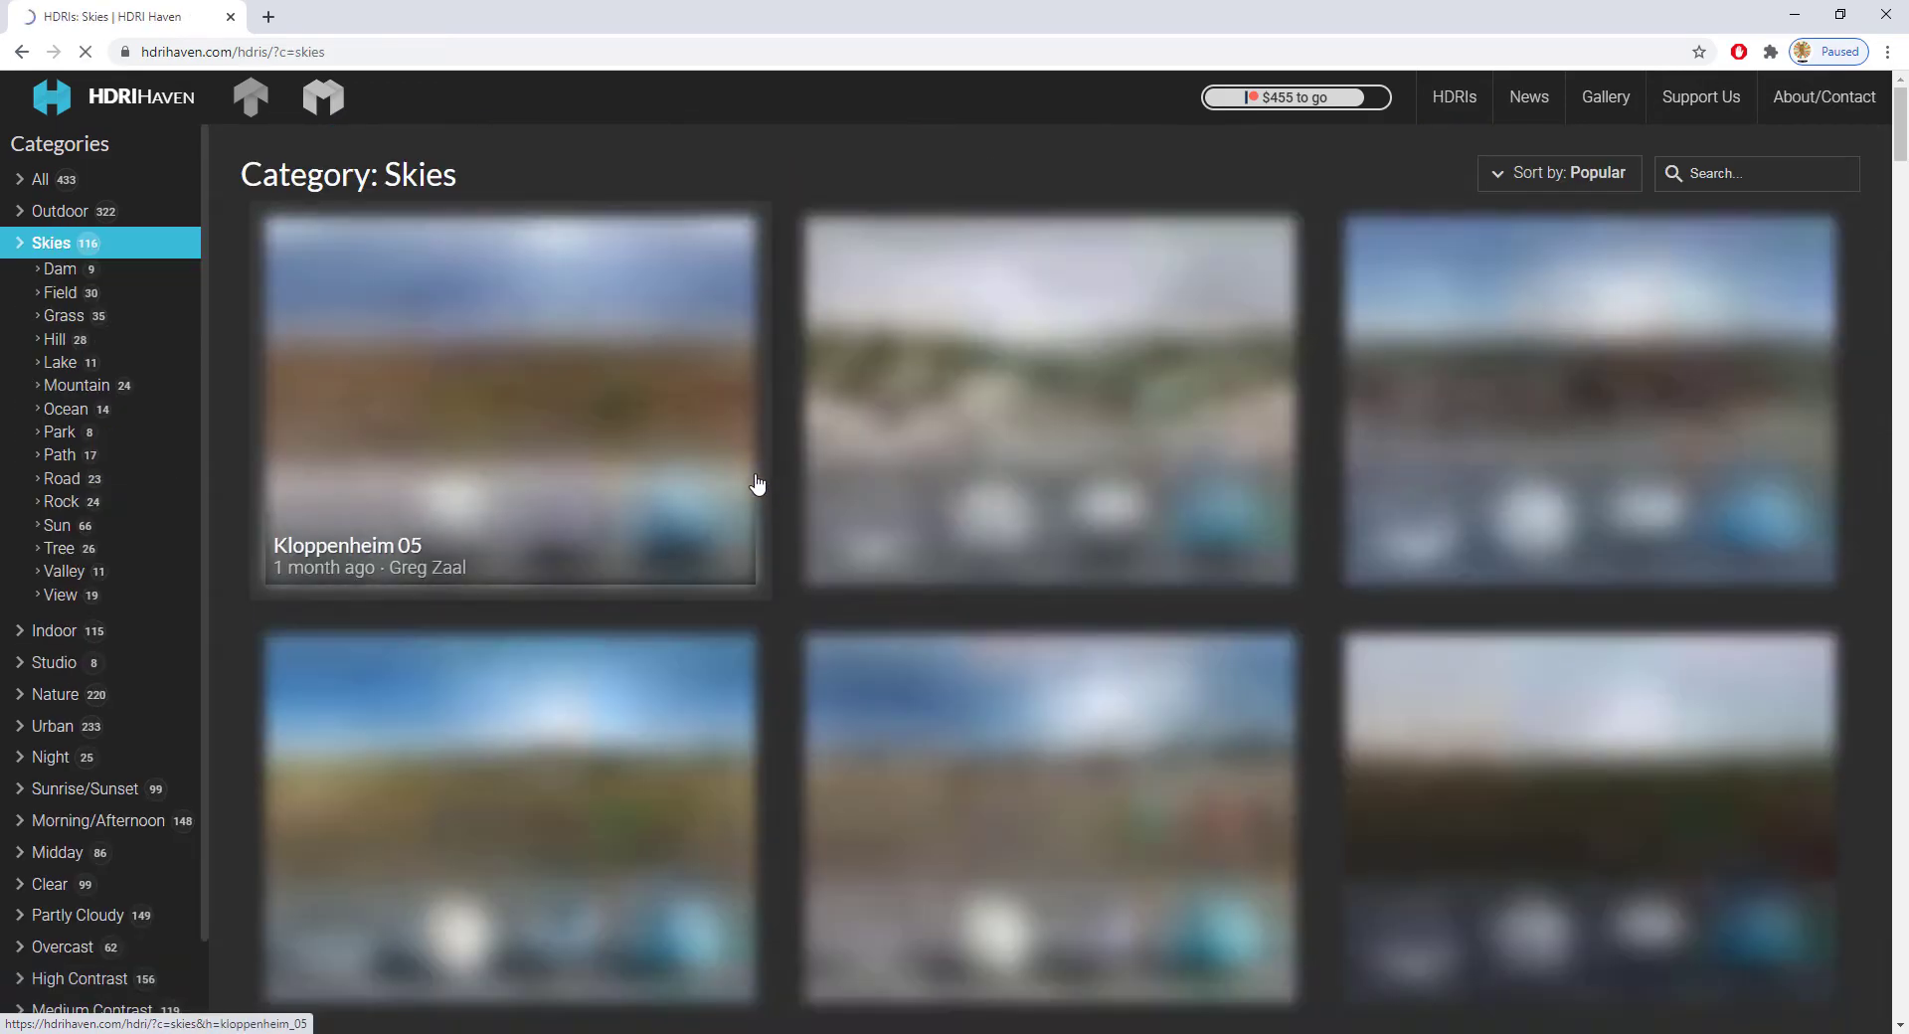
scroll(912, 525, "down", 1)
scroll(912, 525, "down", 7)
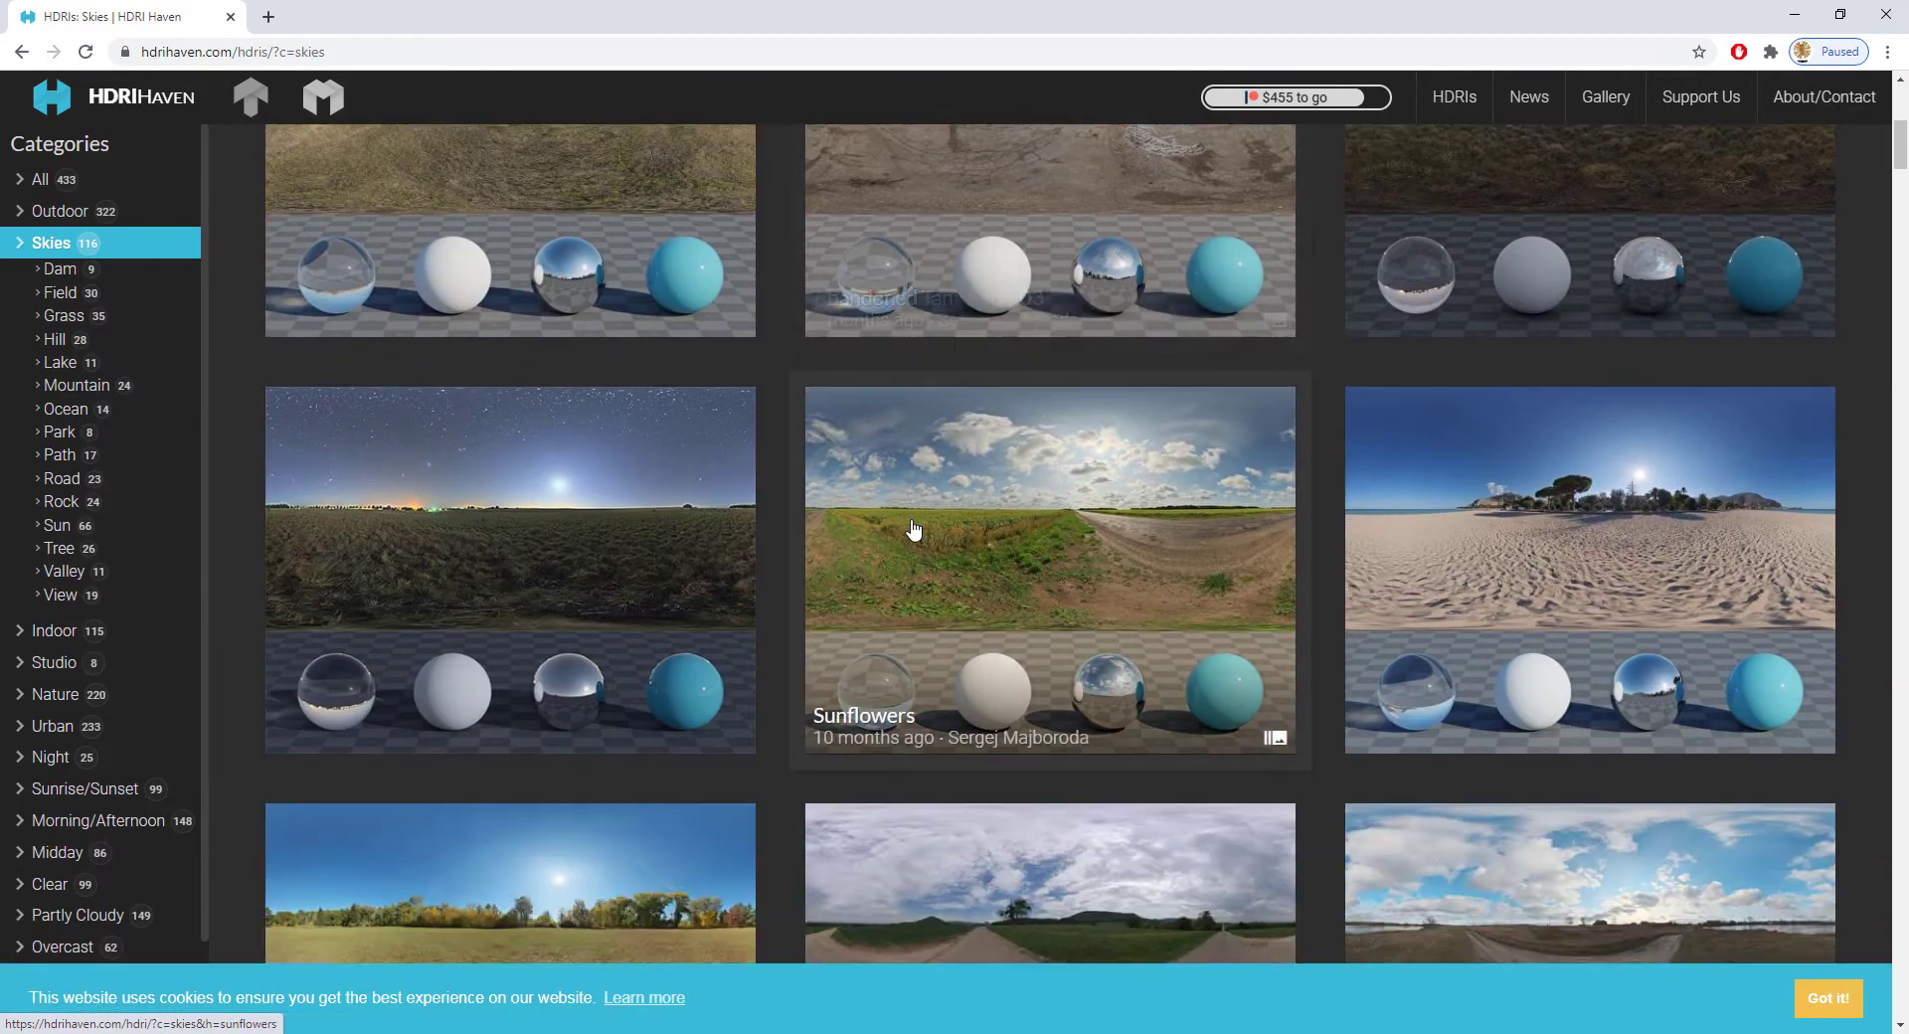
scroll(912, 528, "up", 8)
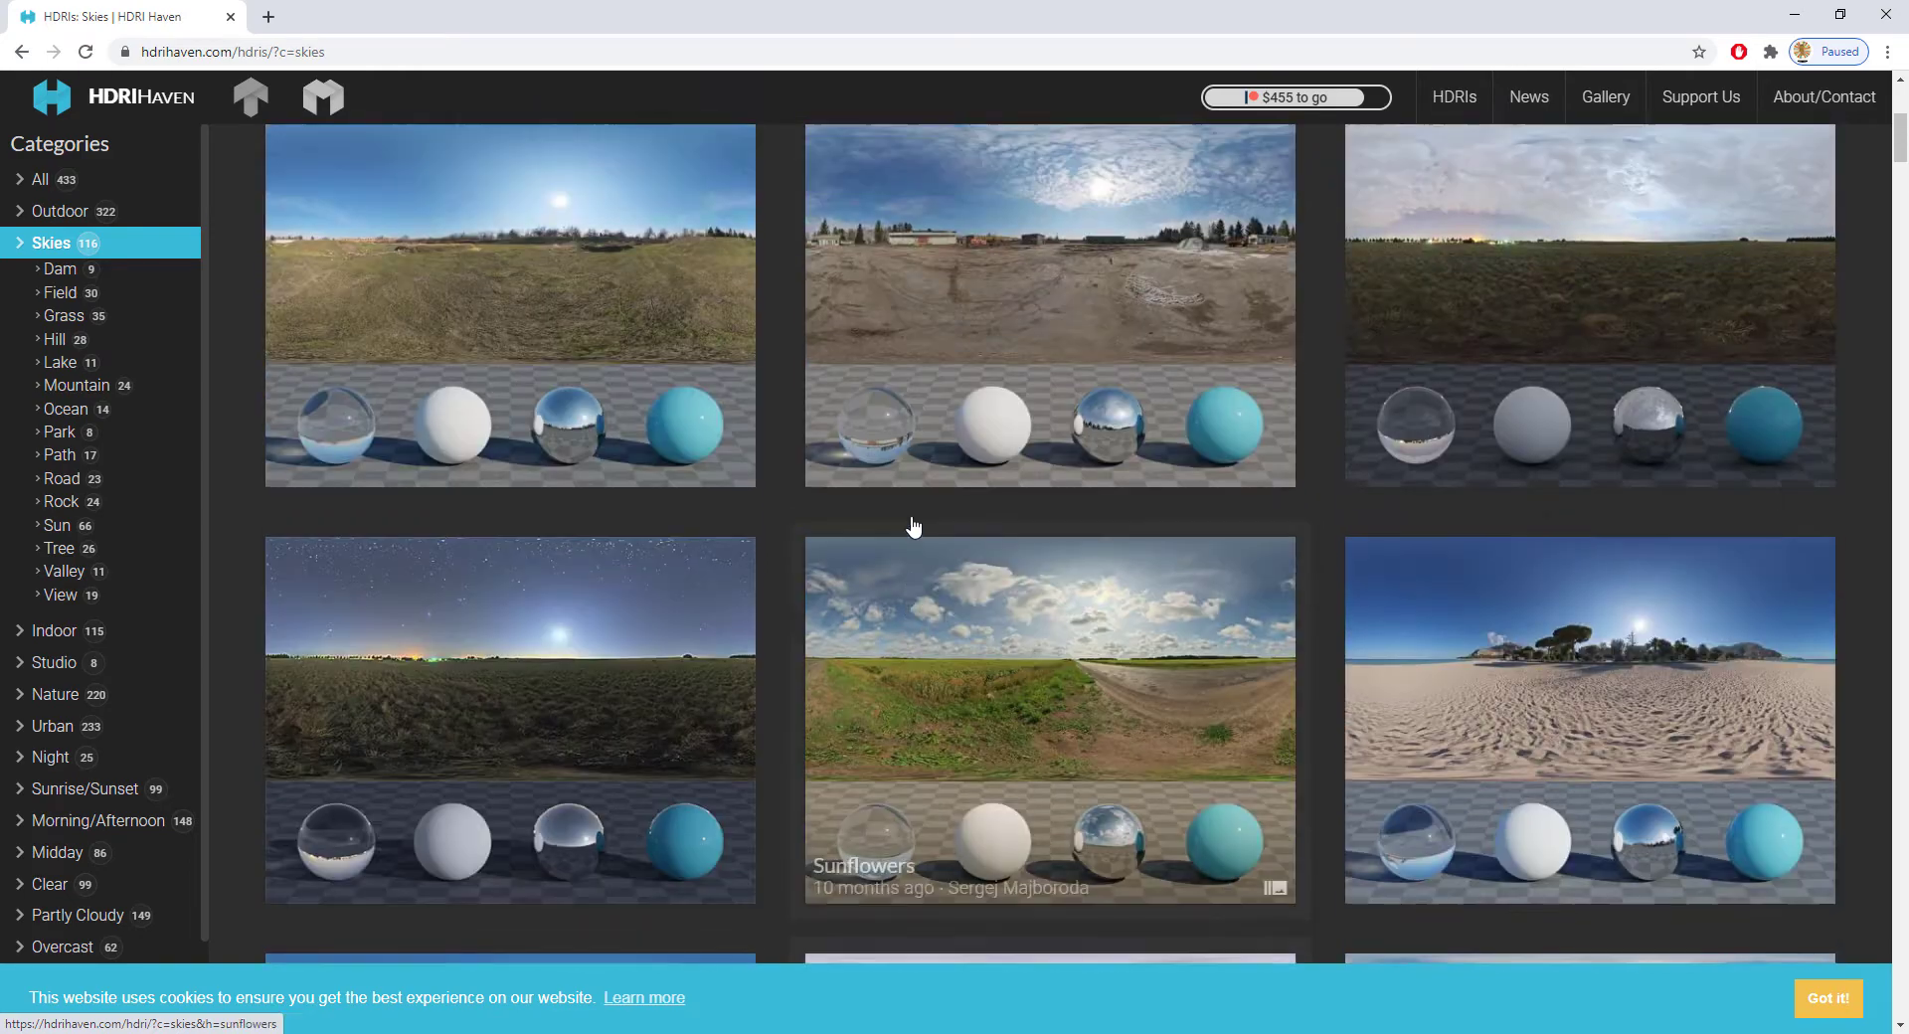
left_click(20, 52)
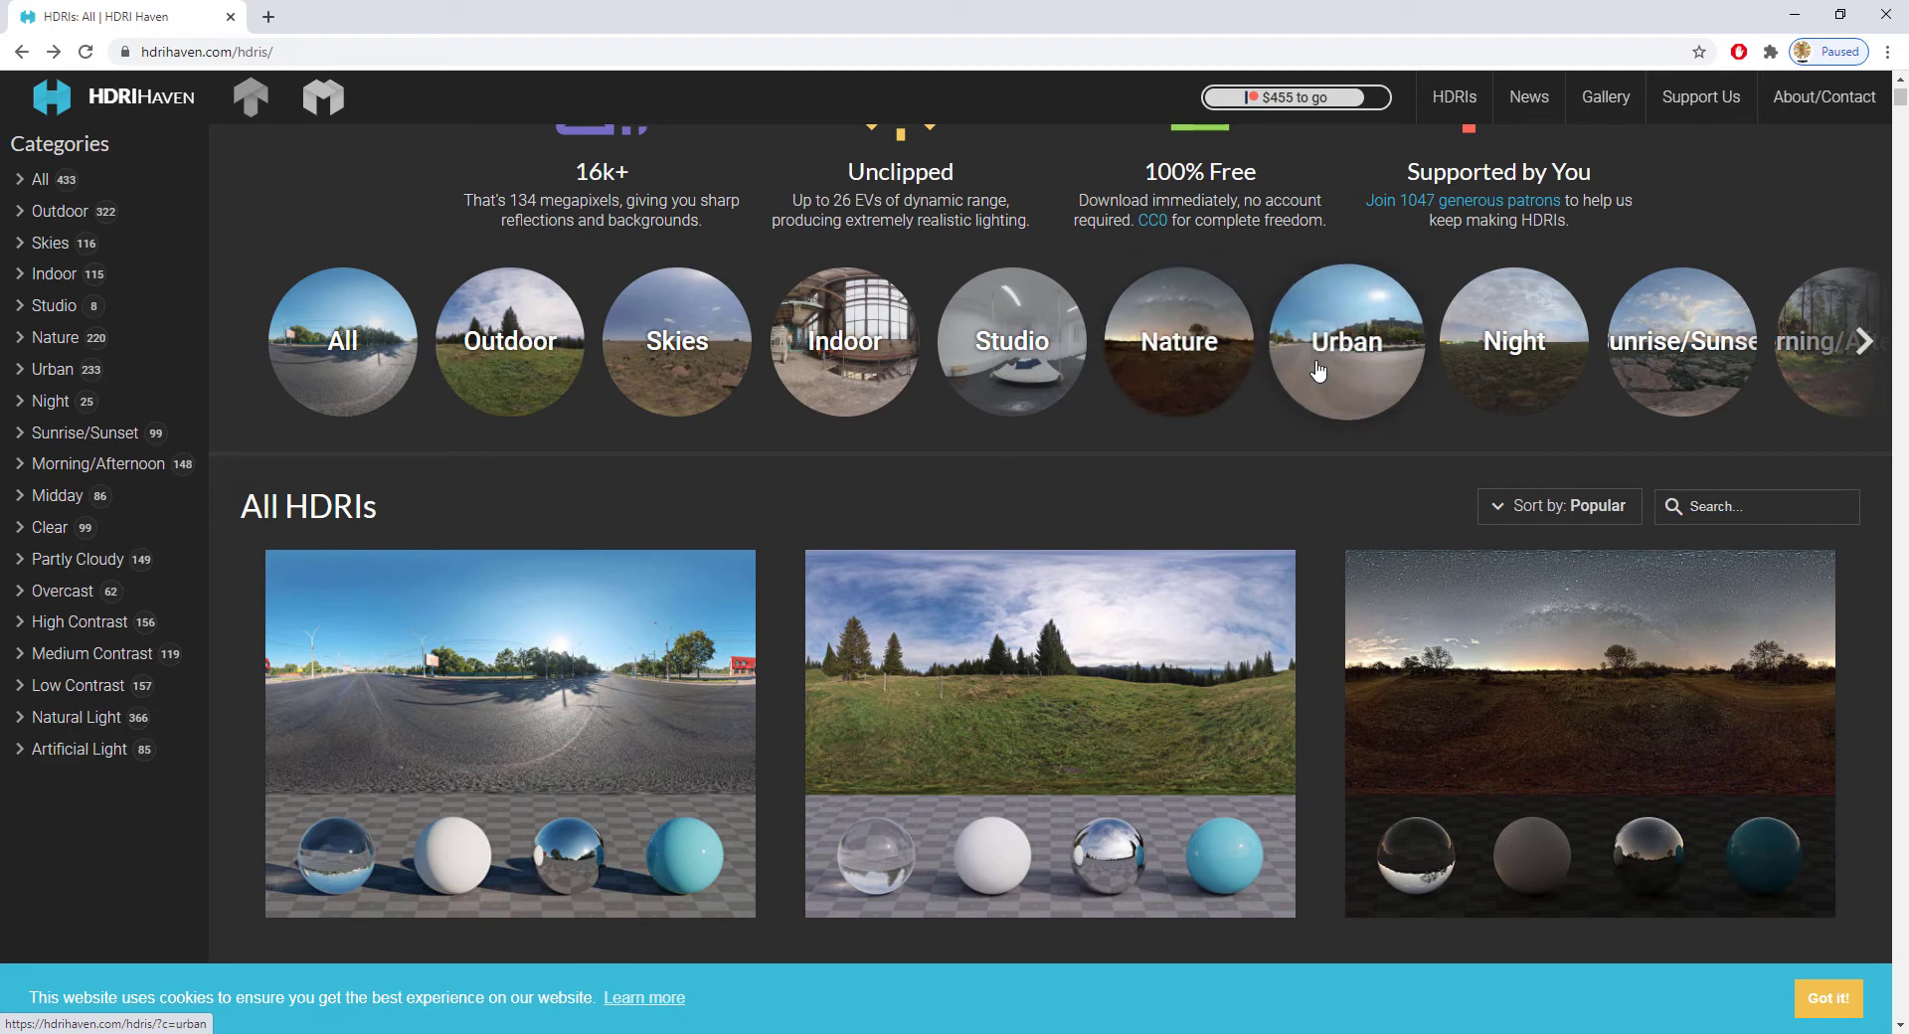
Browse the Nature category, view the Dikhololo Night HDRI, and return to the full HDRI list
left_click(1200, 360)
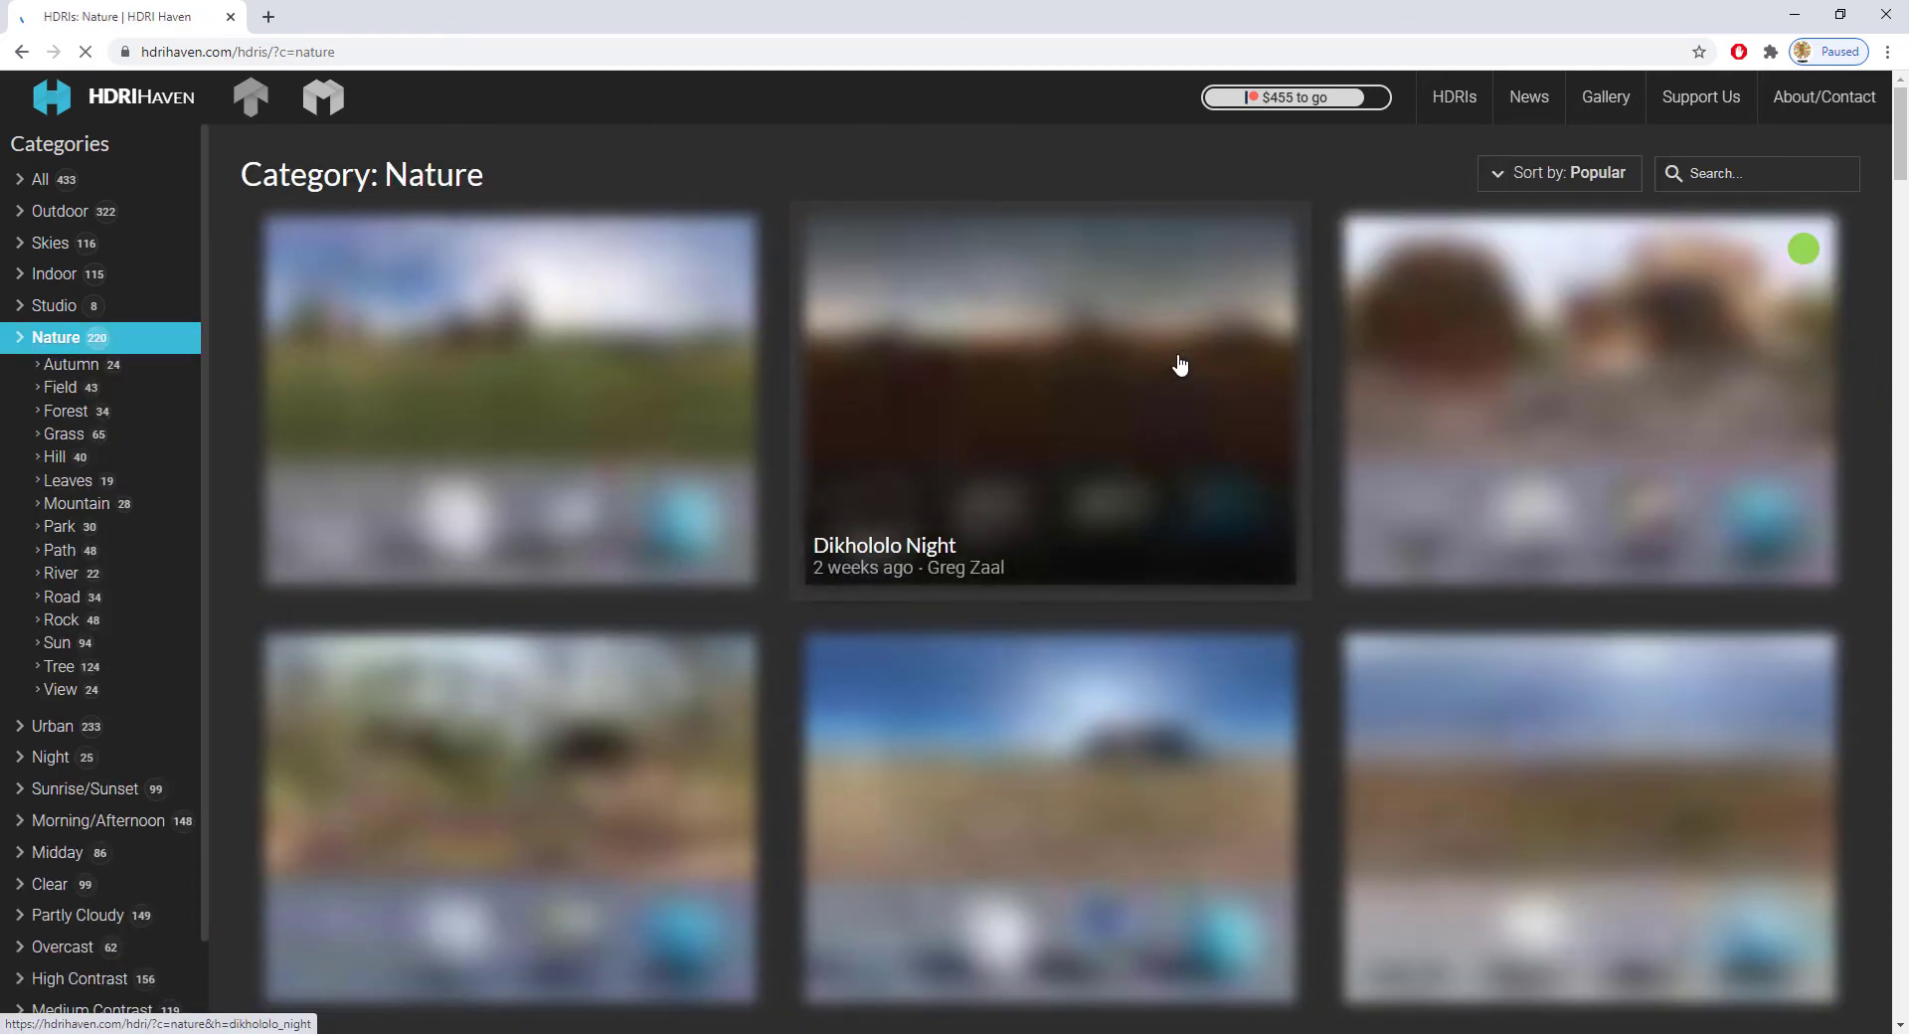
left_click(1181, 368)
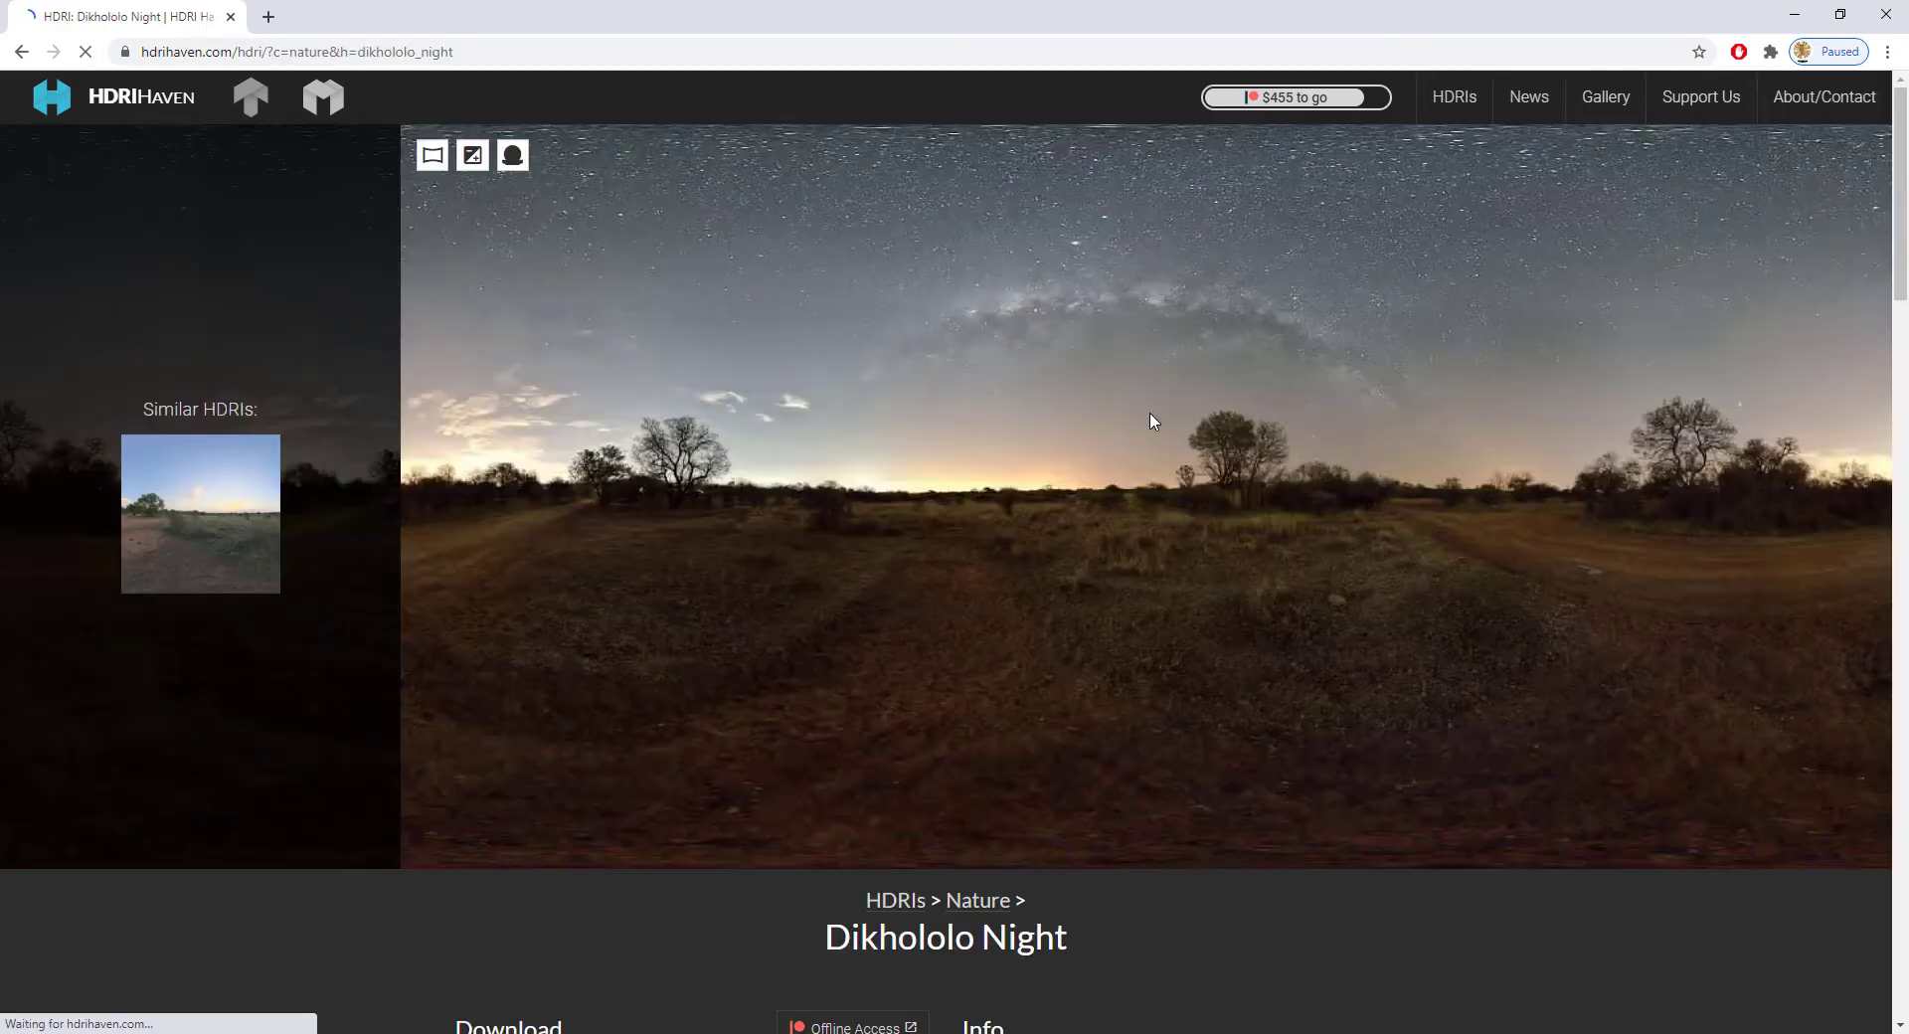
left_click(22, 52)
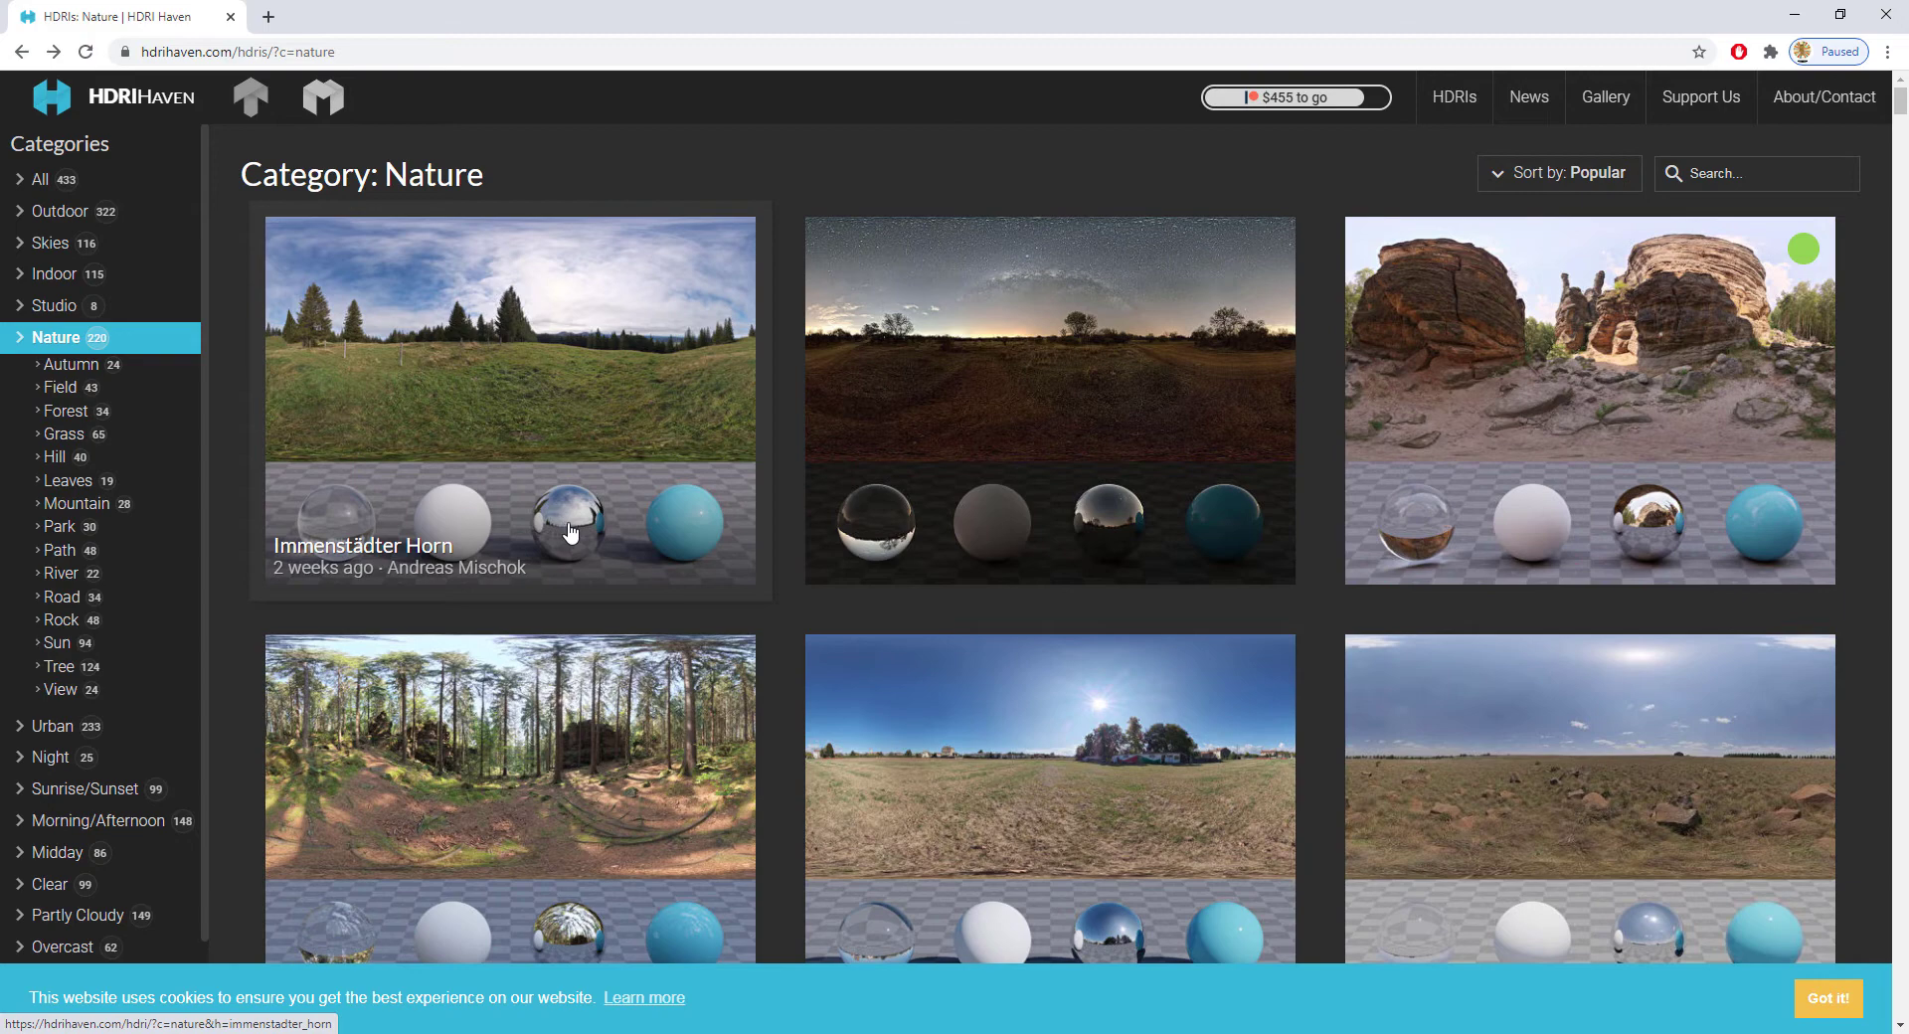
scroll(686, 597, "down", 2)
scroll(699, 701, "down", 1)
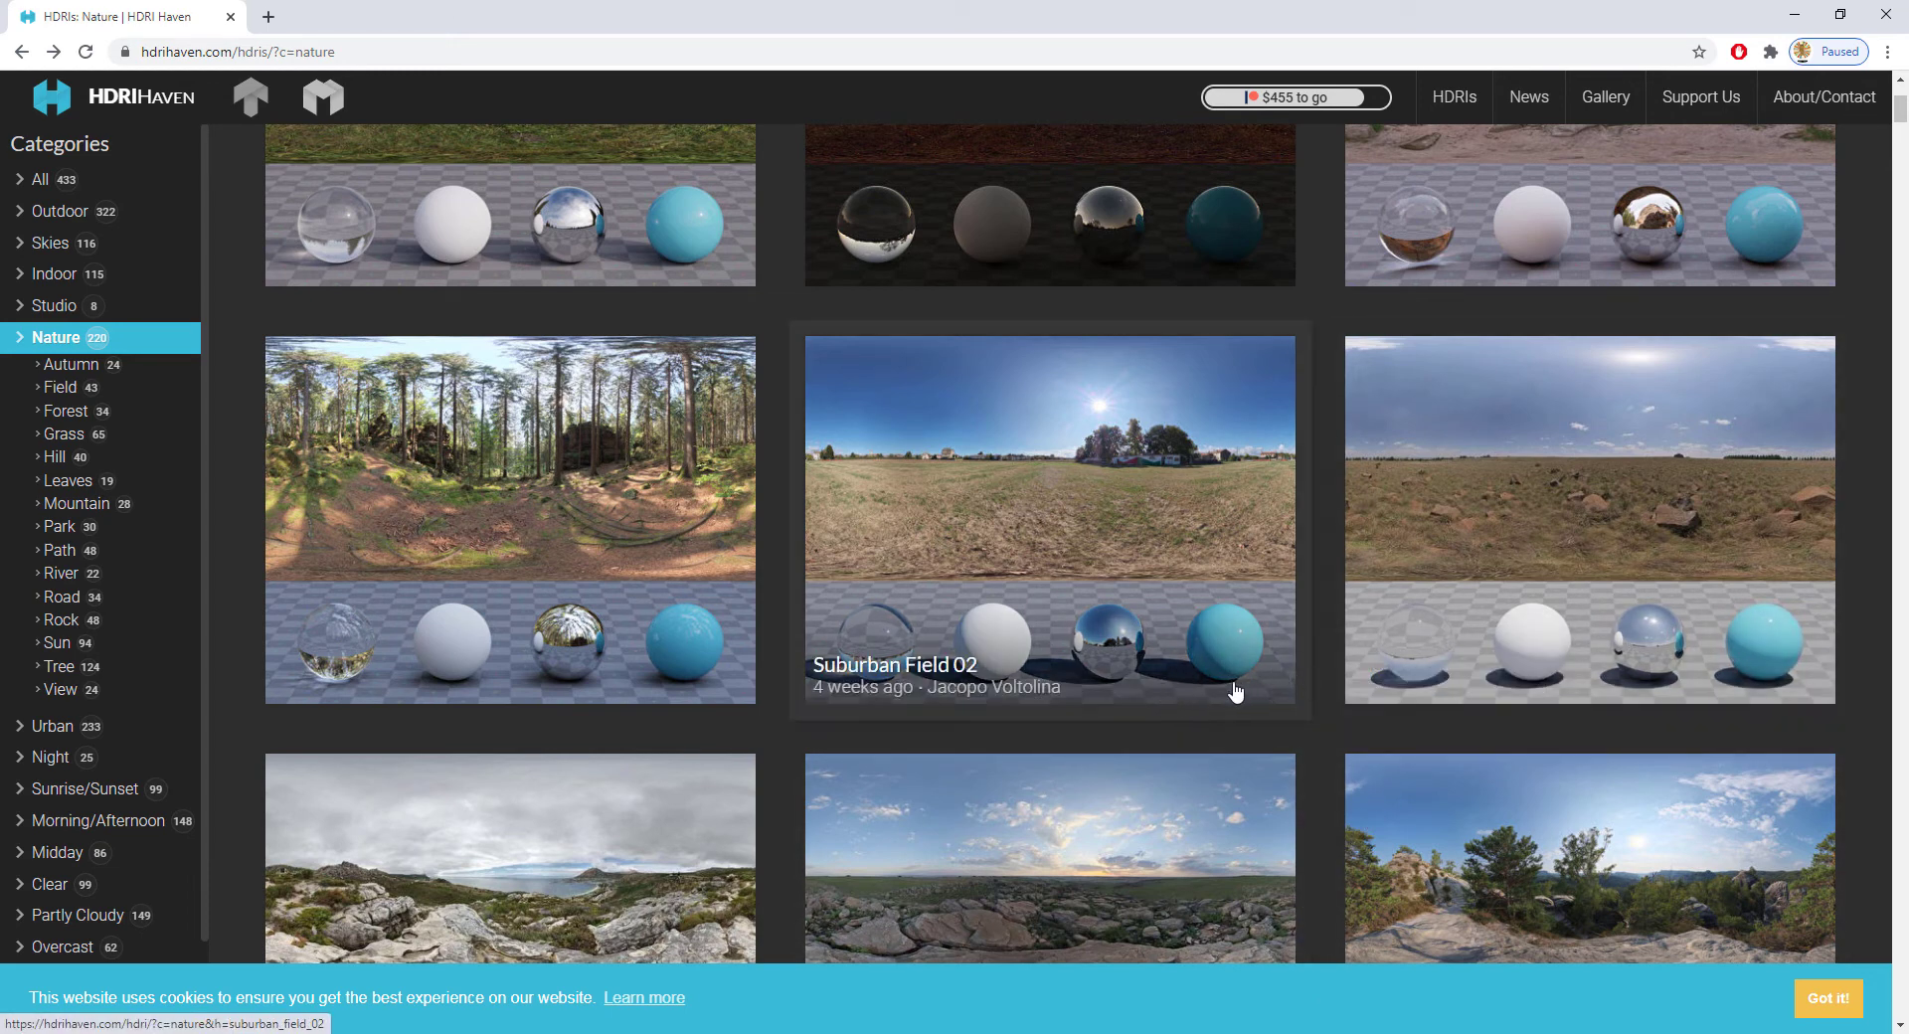
left_click(21, 52)
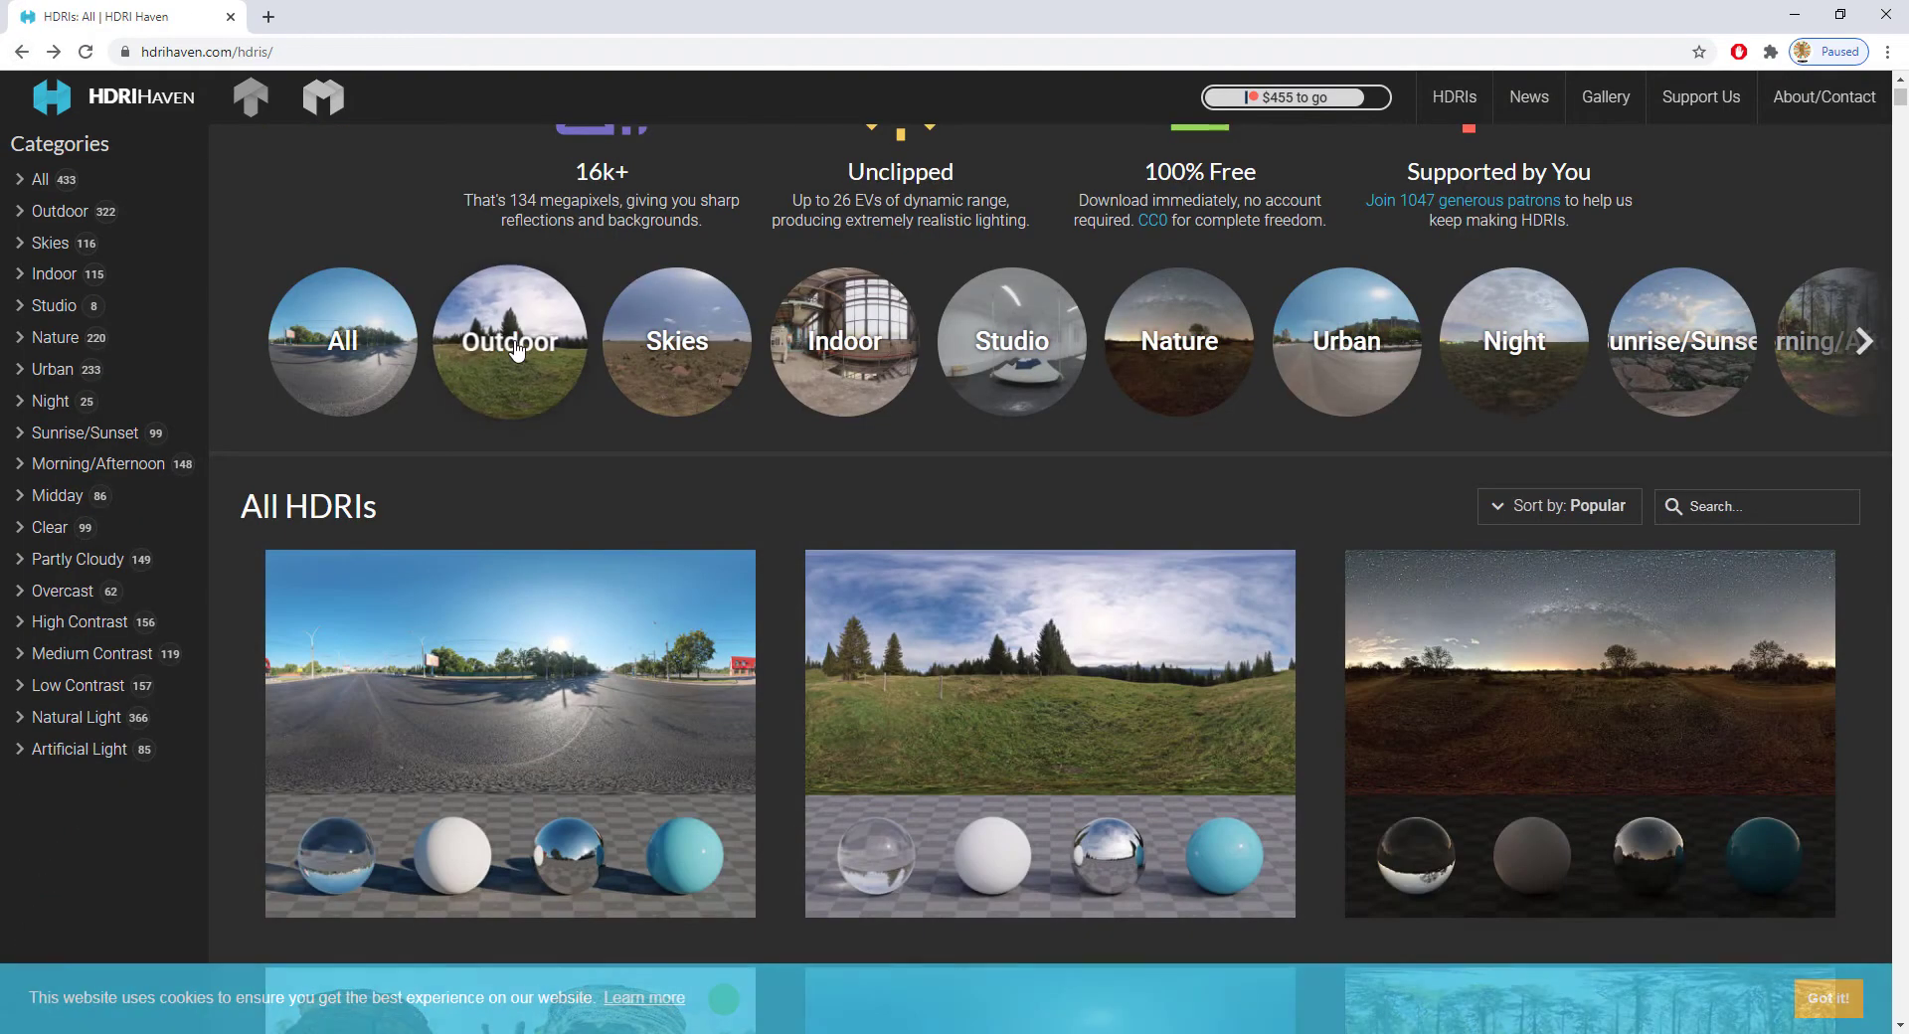
Open the Wide Street 02 HDRI from the Outdoor category and check its panorama preview
left_click(515, 346)
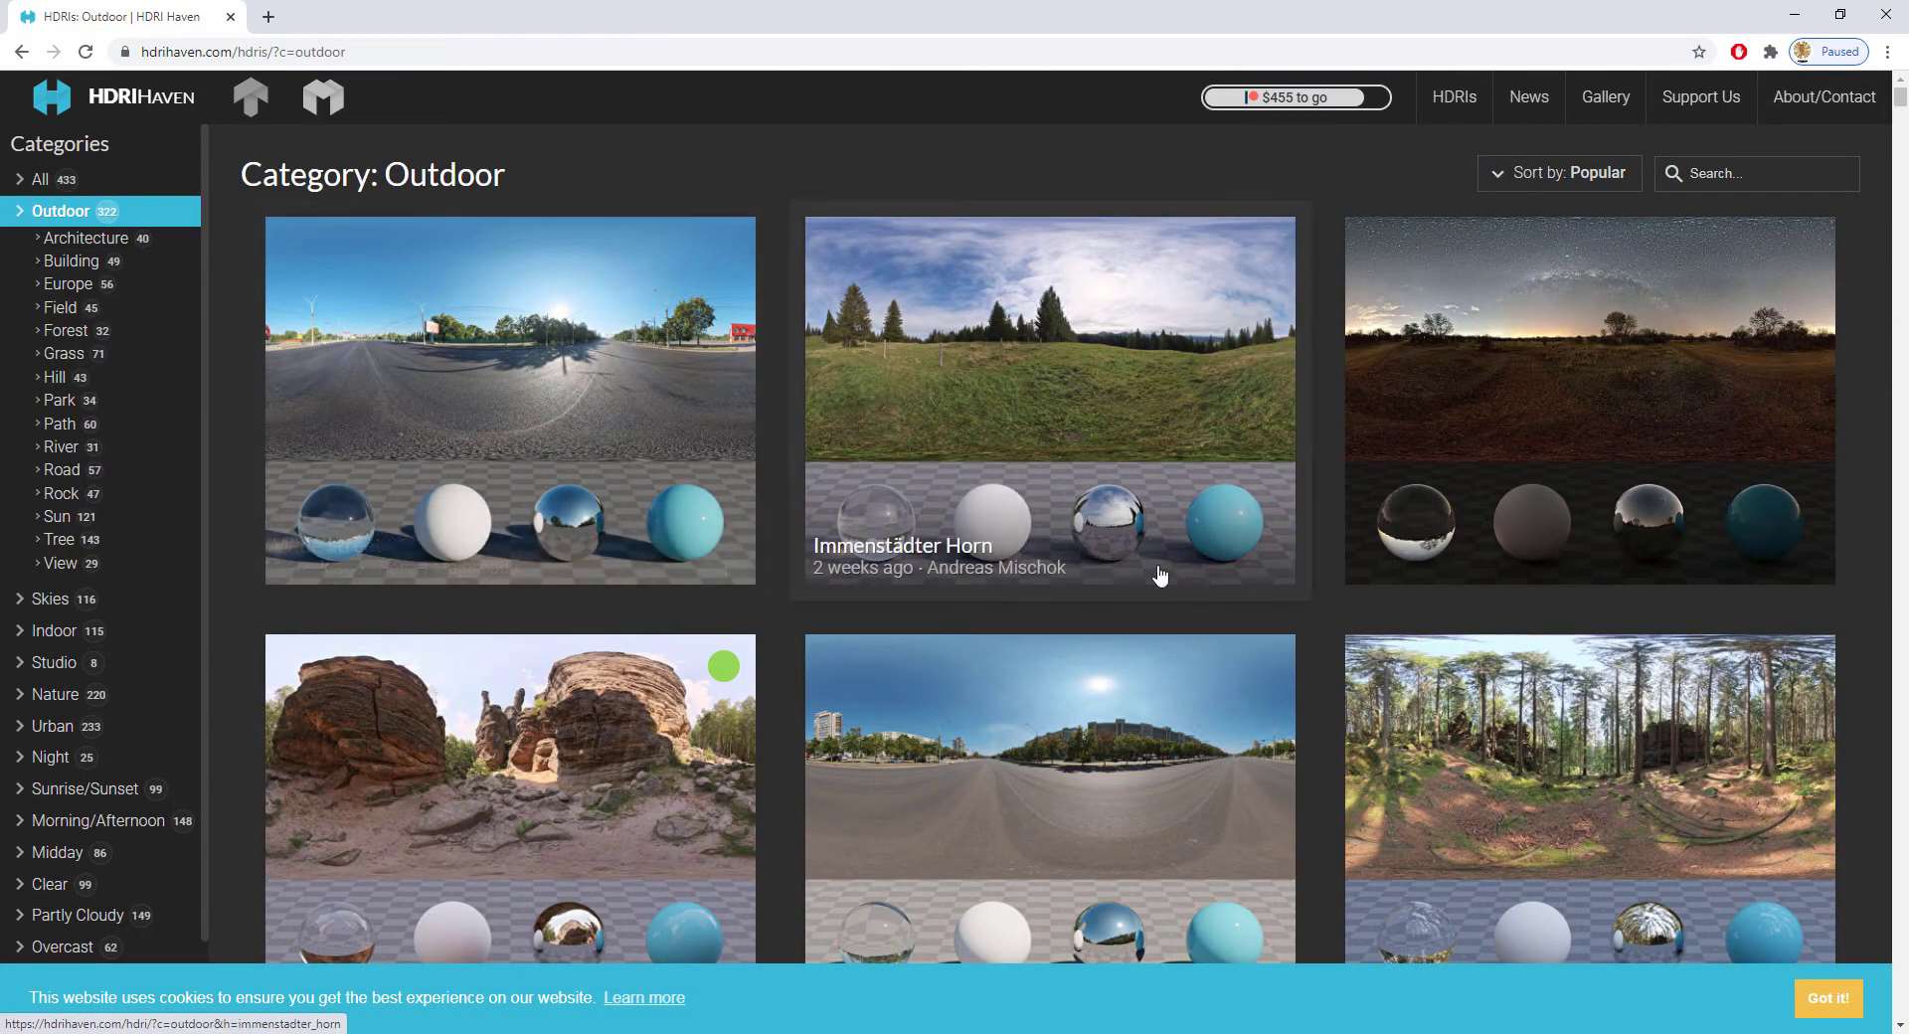
scroll(1094, 646, "down", 3)
scroll(1137, 733, "up", 3)
left_click(496, 372)
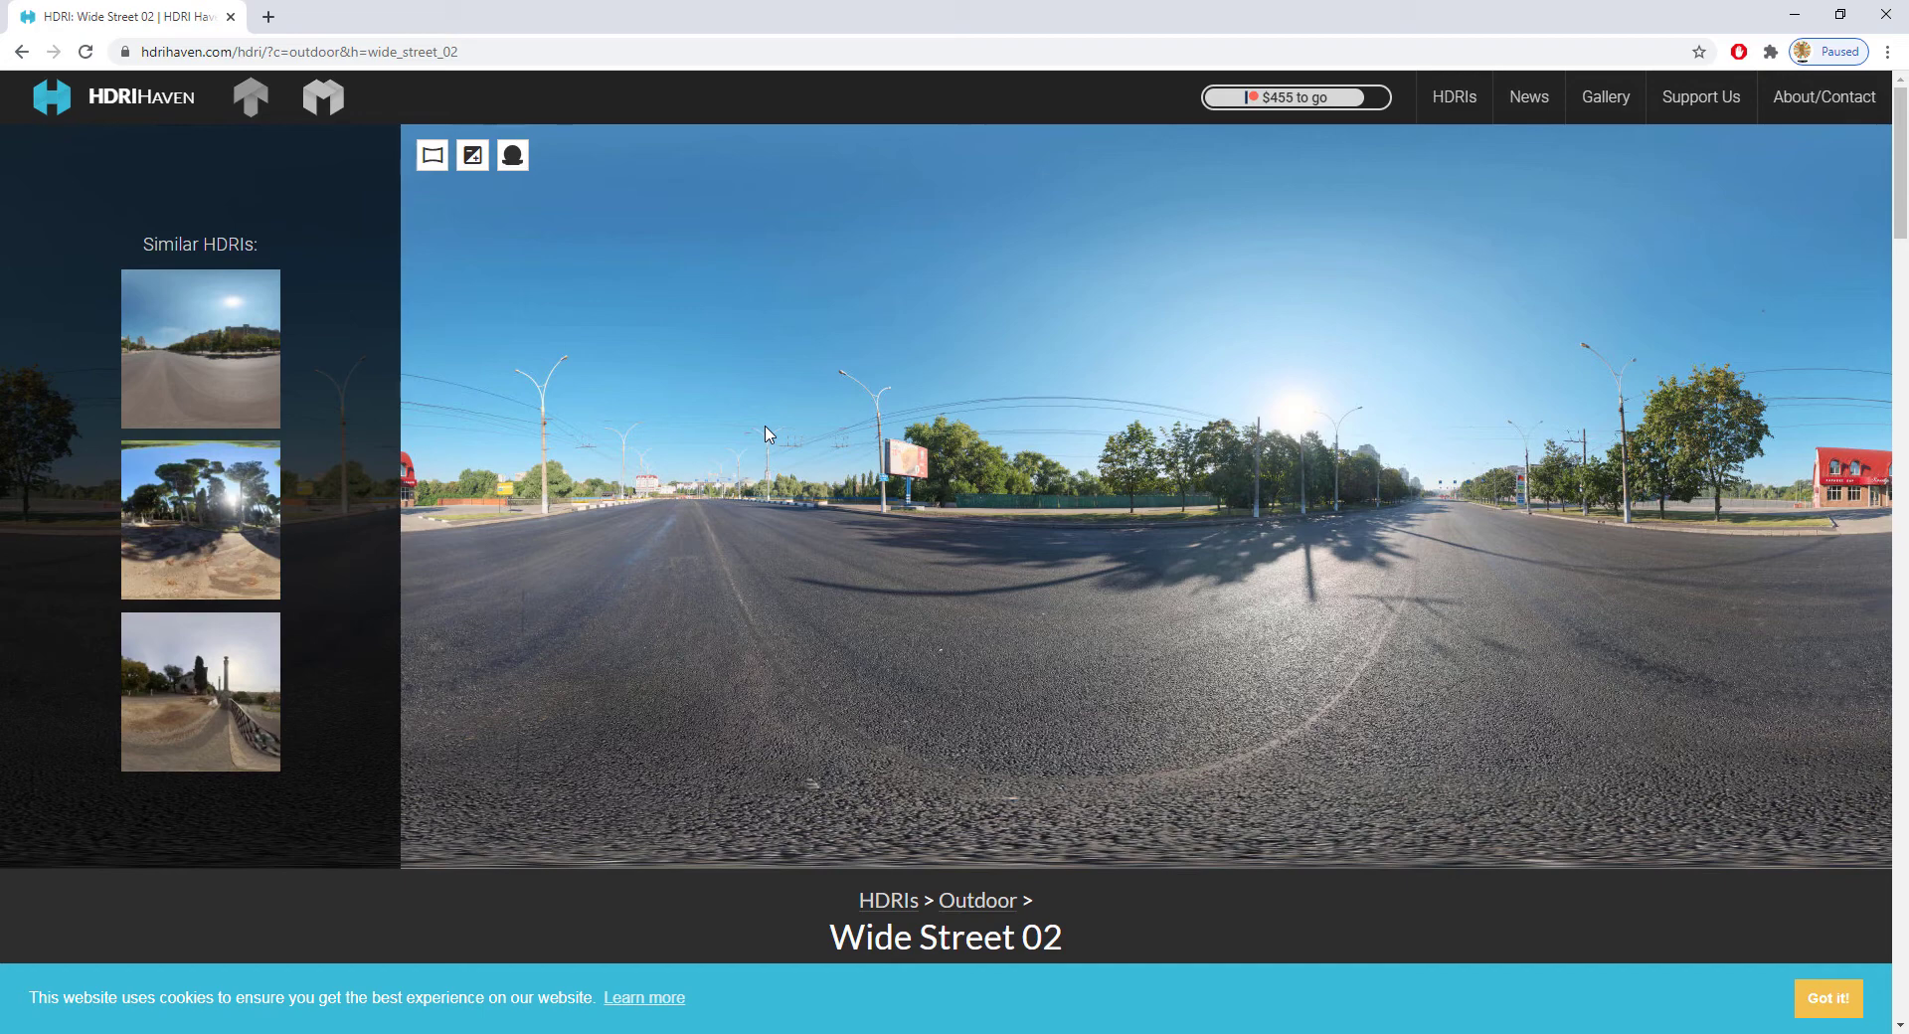
left_click(431, 156)
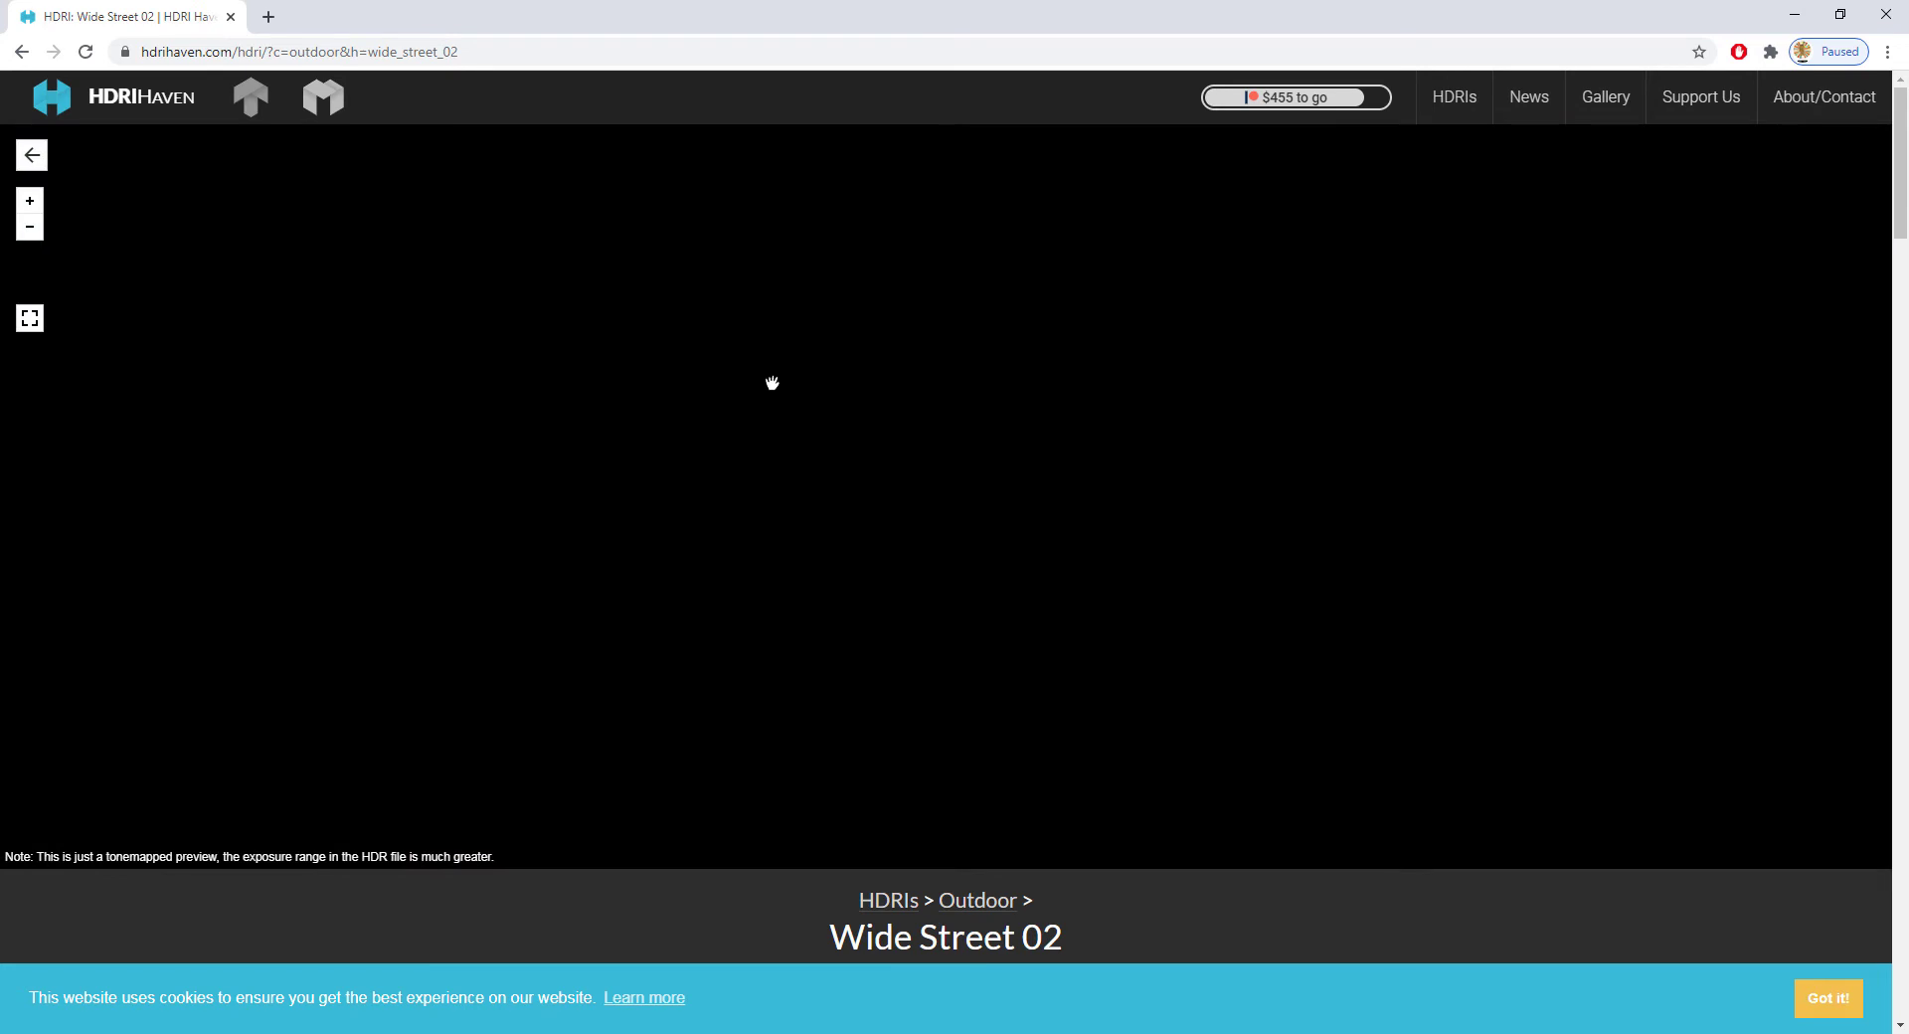
left_click(33, 156)
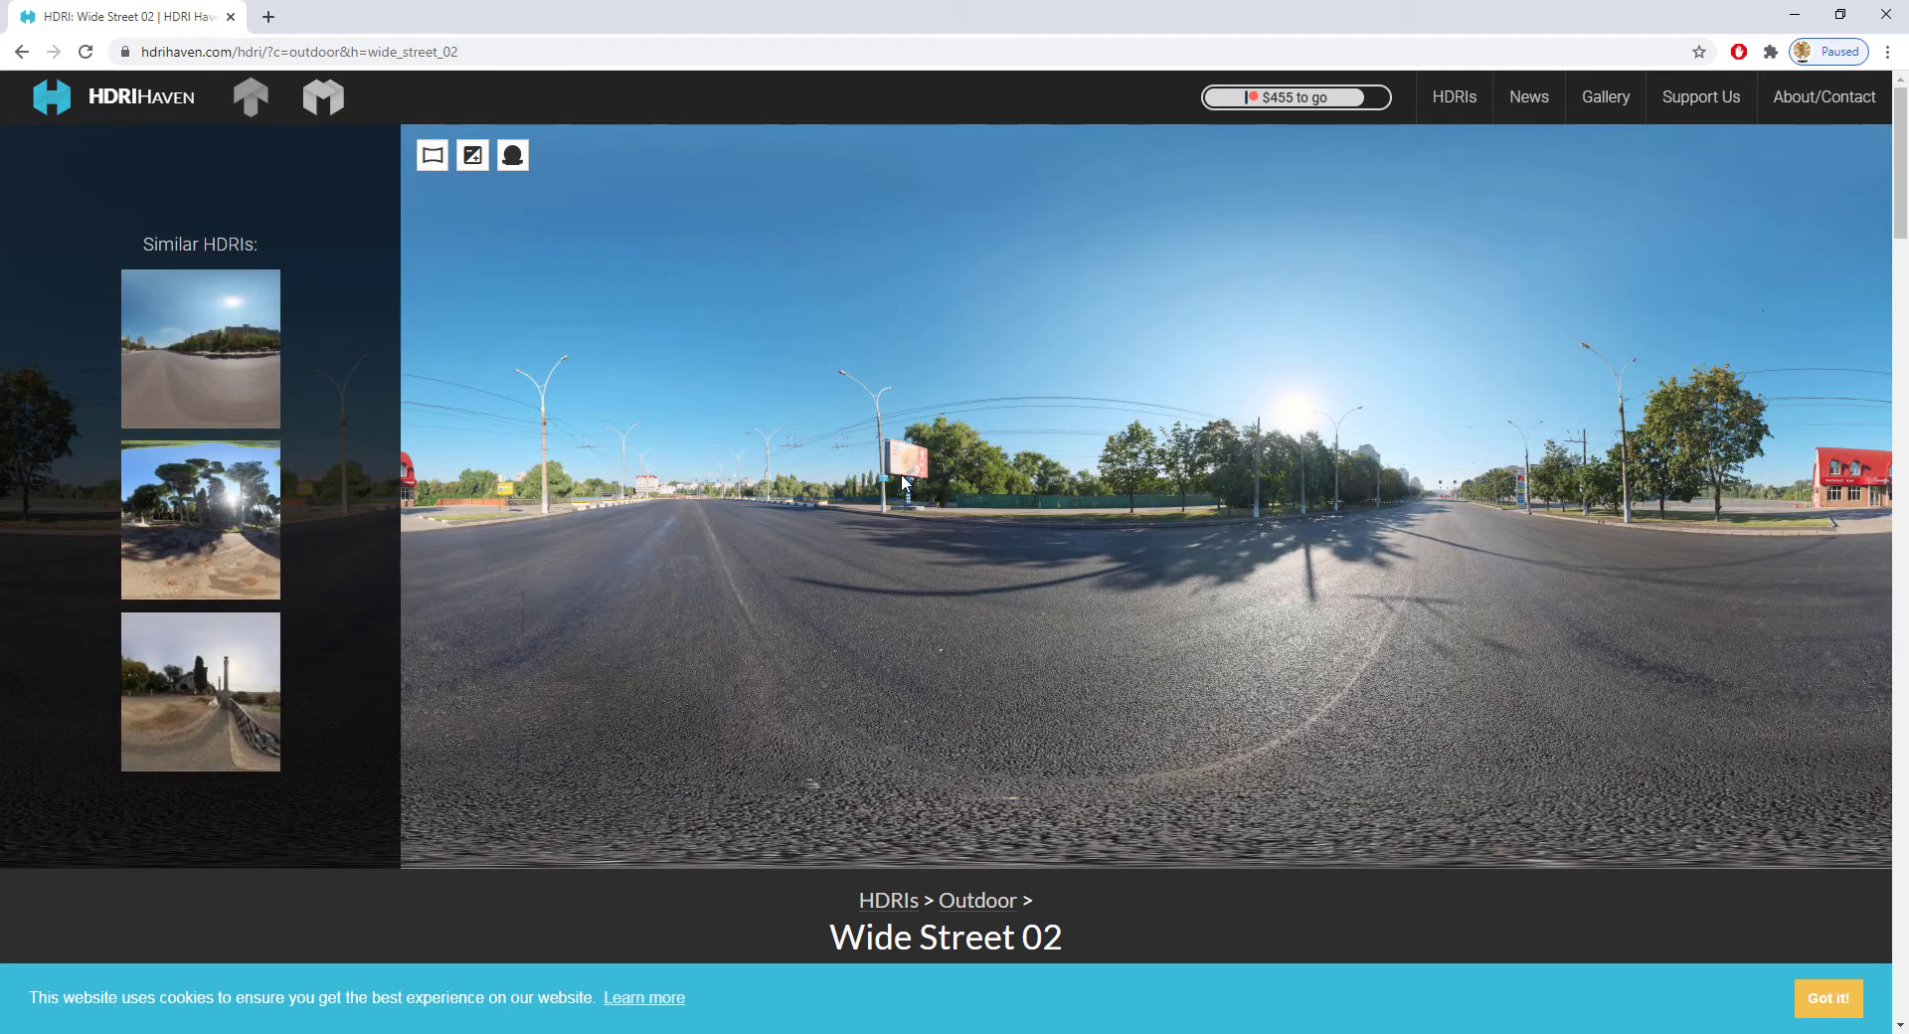
Examine the Wide Street 02 page's sample sphere renders and the available HDR download resolutions
scroll(896, 491, "down", 3)
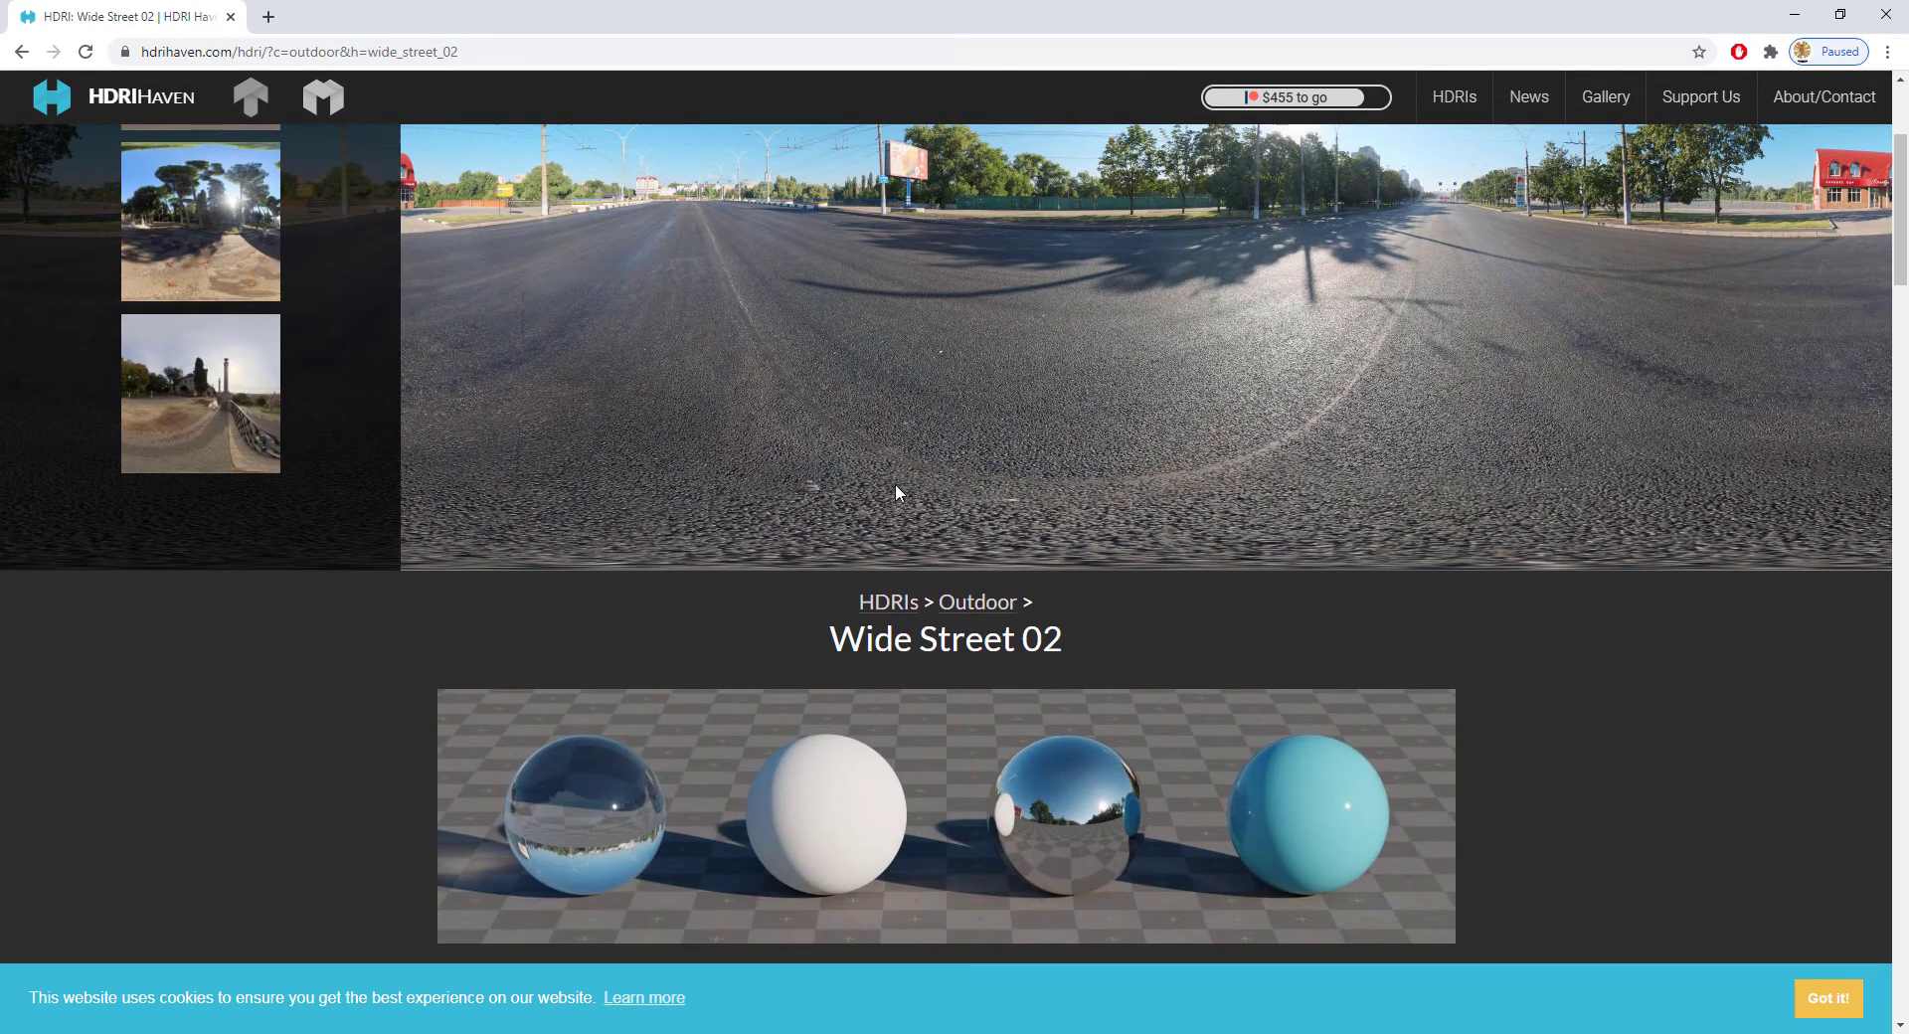
scroll(895, 483, "down", 4)
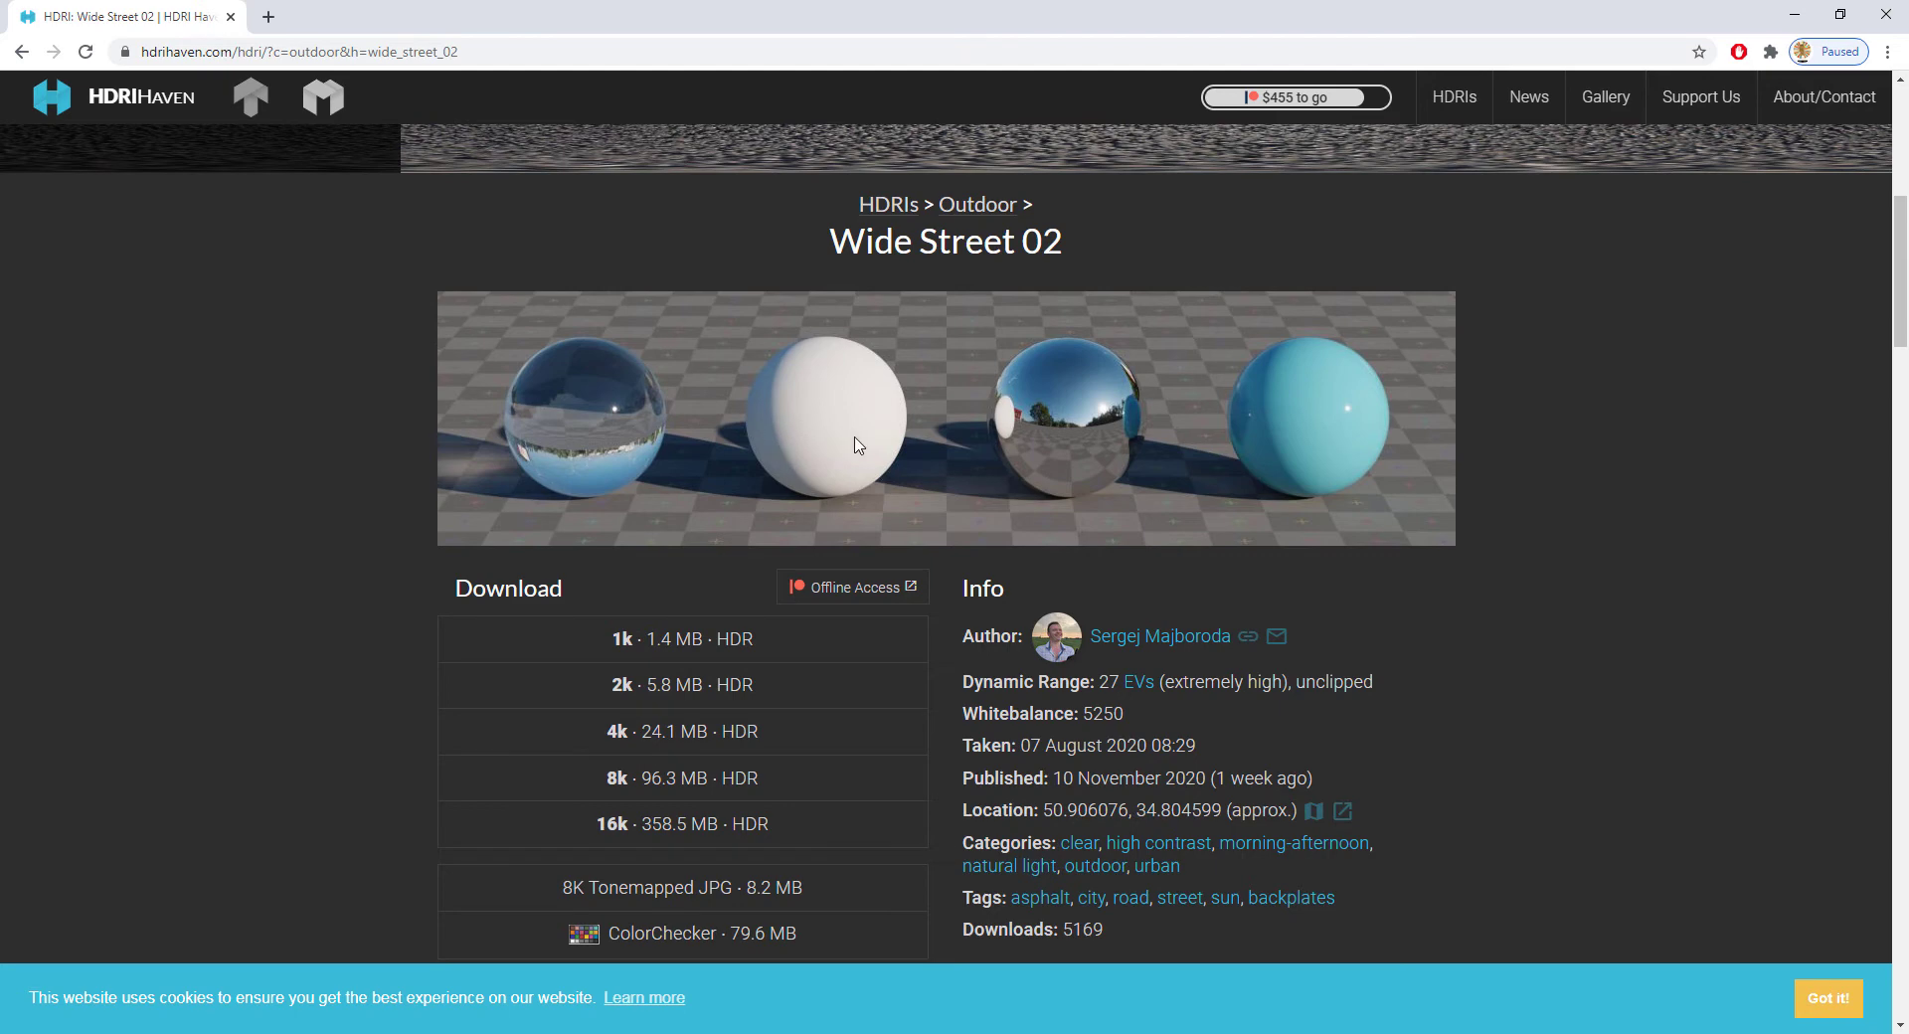
scroll(855, 436, "up", 5)
scroll(856, 442, "down", 4)
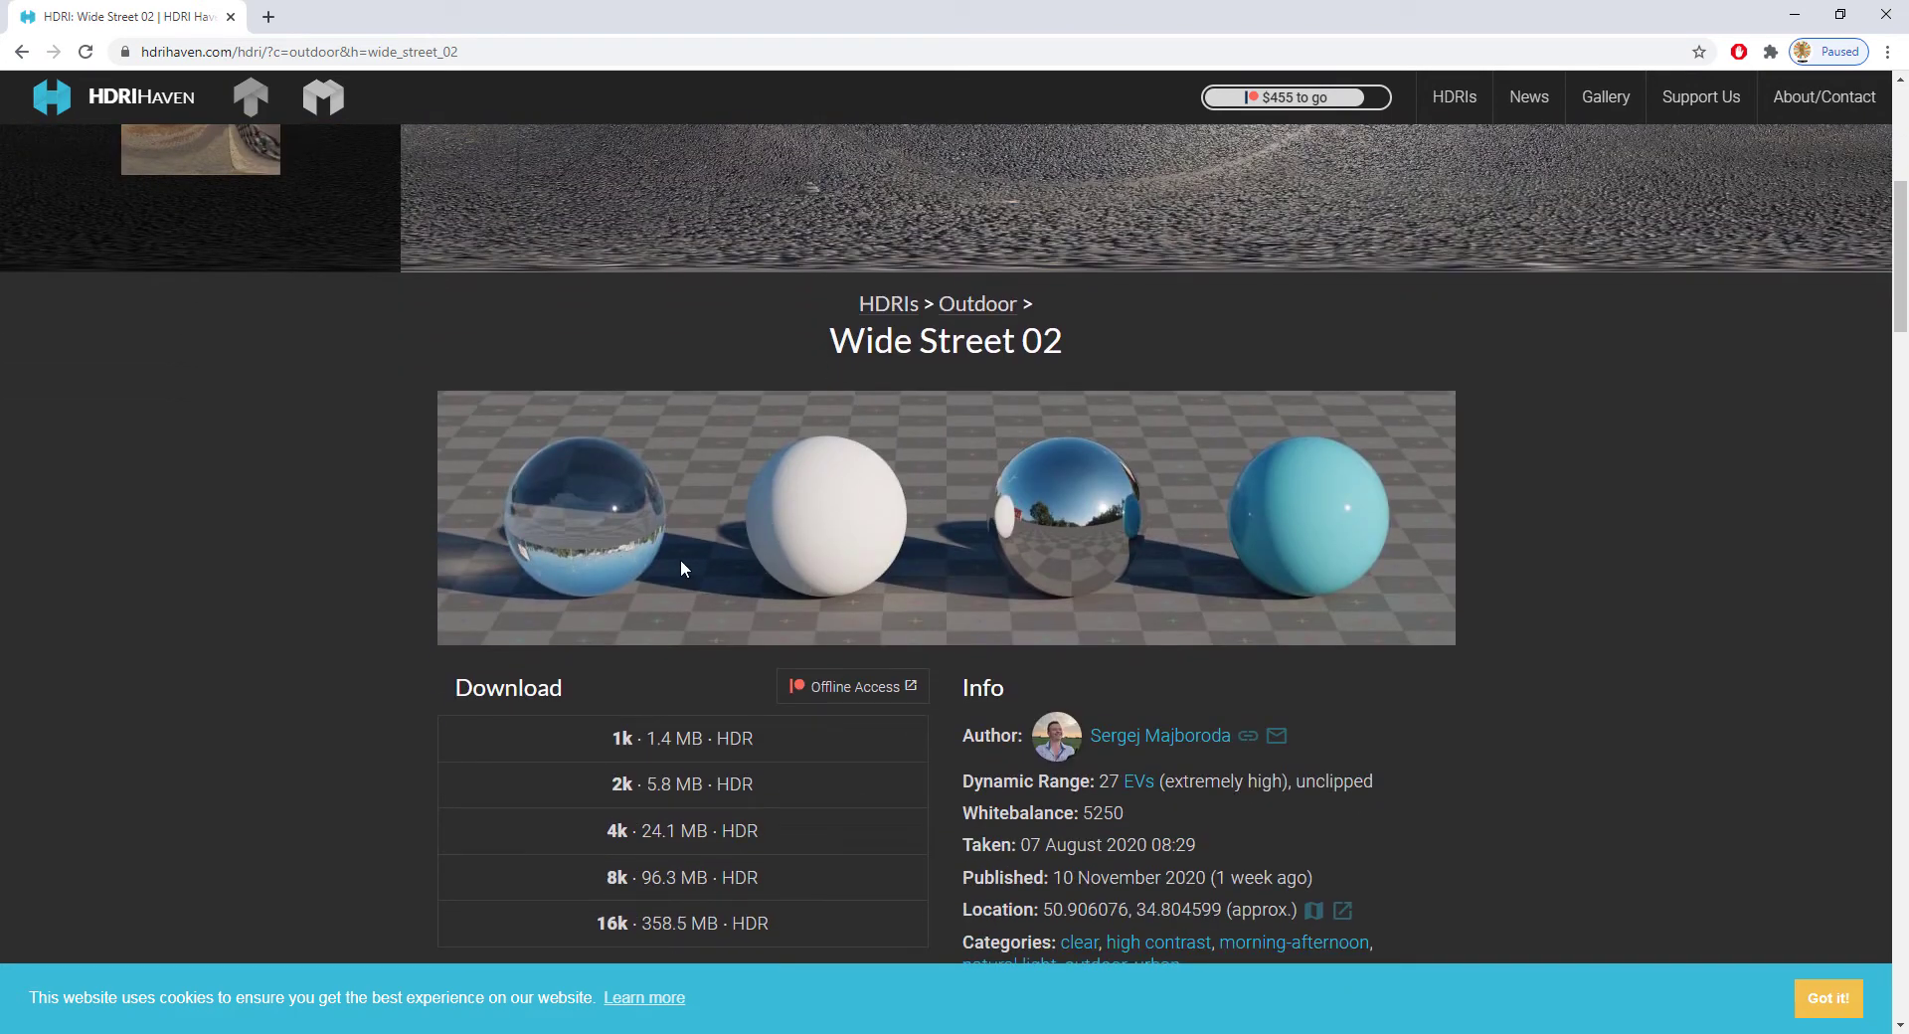
scroll(680, 559, "down", 3)
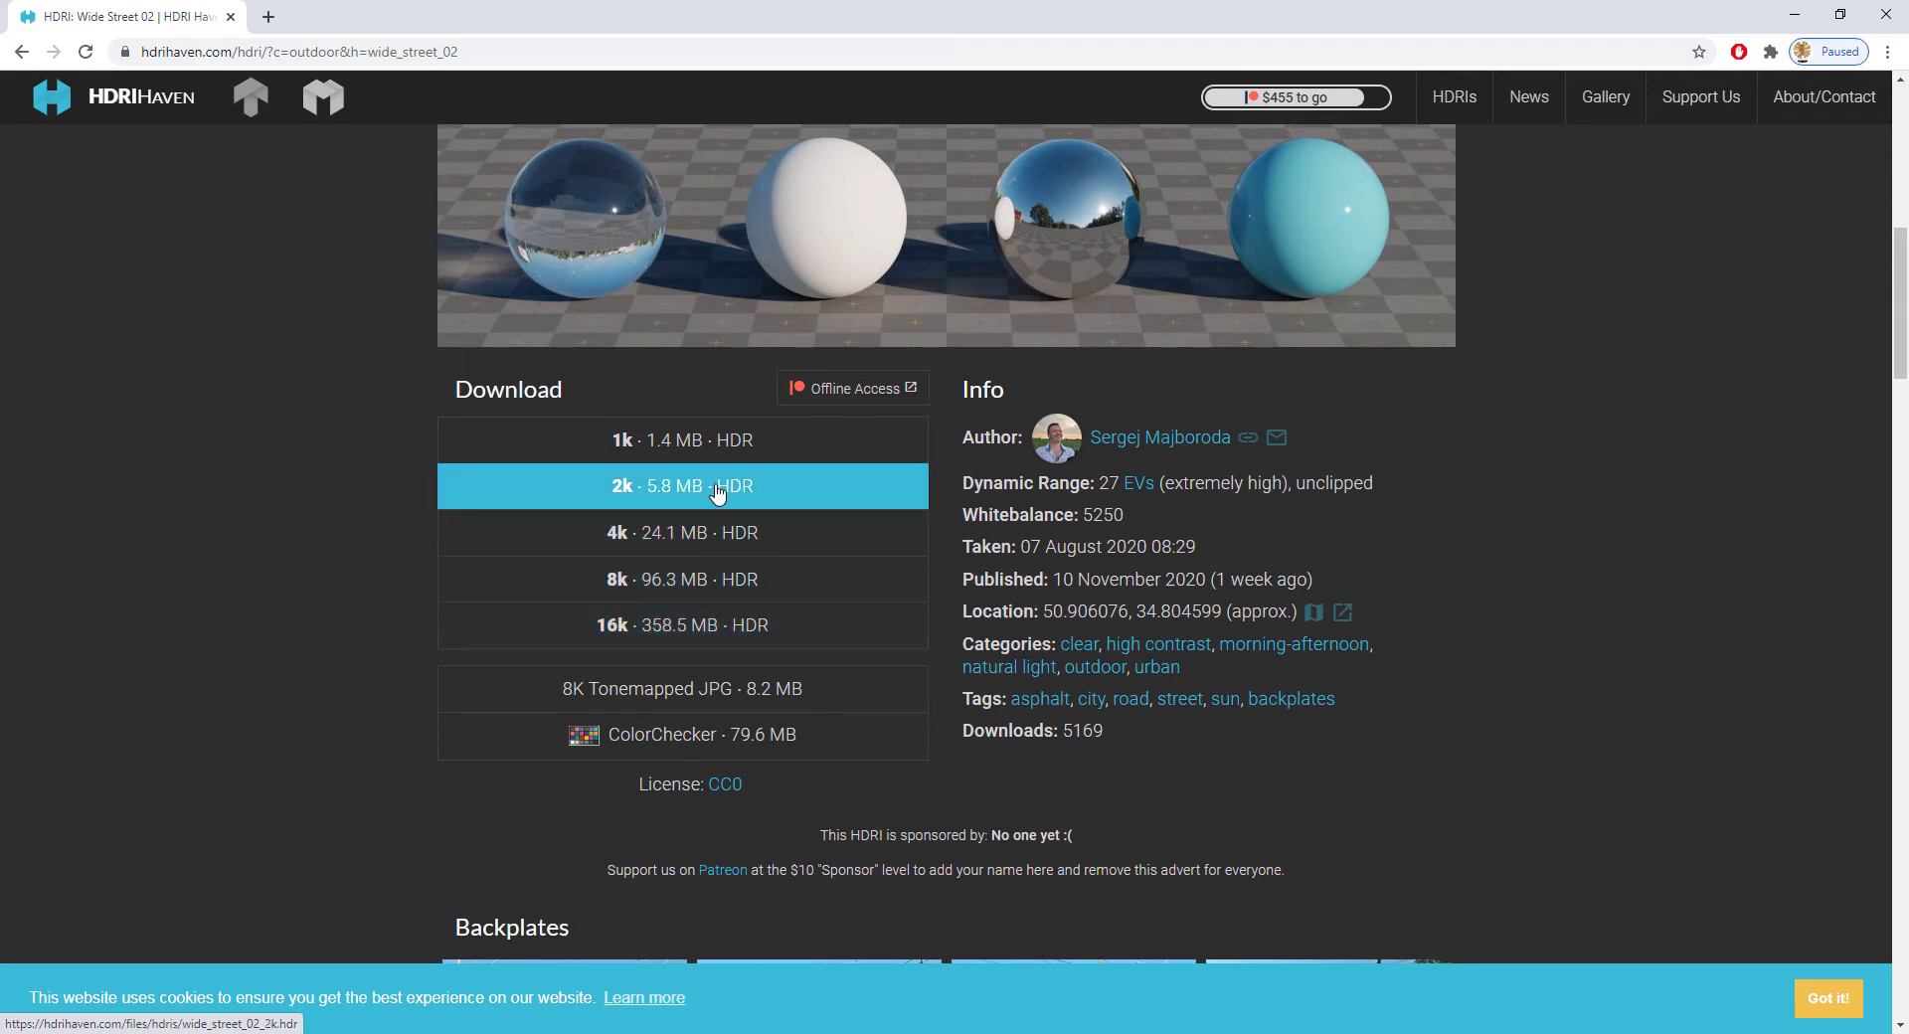
scroll(717, 490, "up", 9)
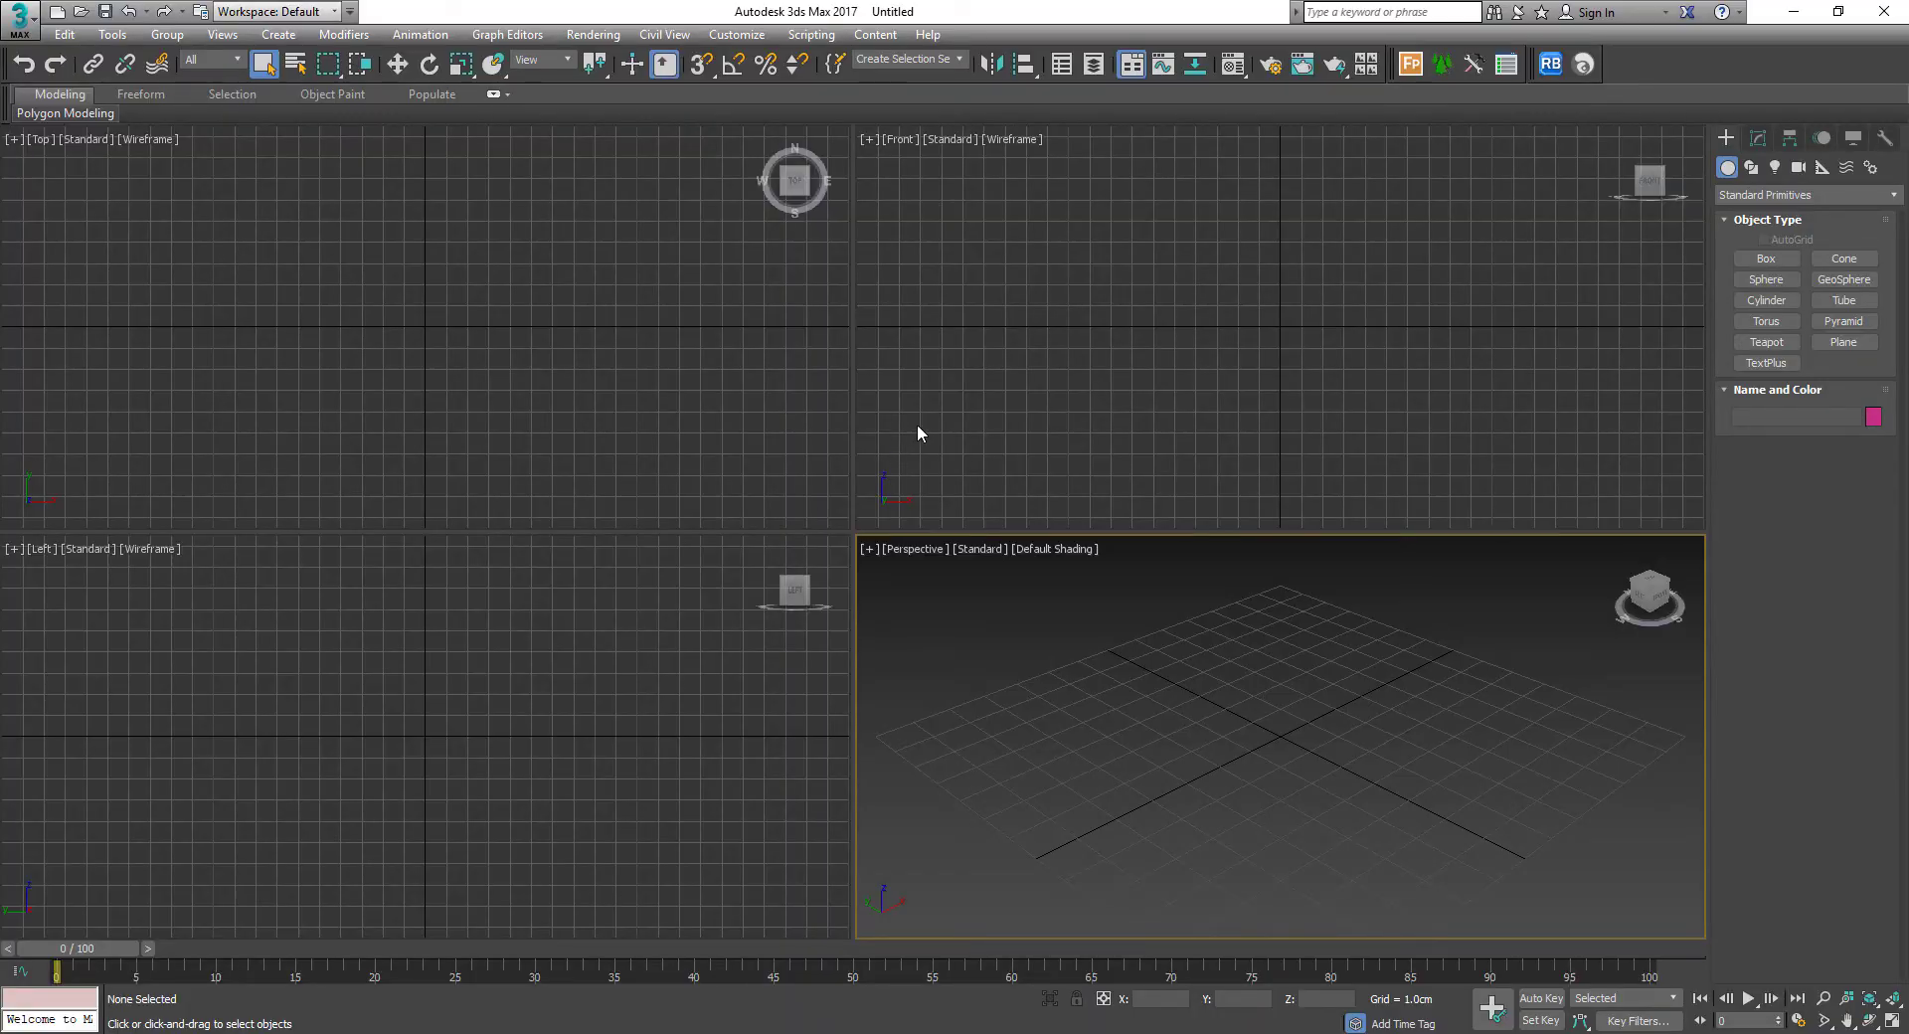
Switch back to 3ds Max and create a box around the origin in the Top viewport, about 8.2 cm long, 9.7 cm wide and 8.5 cm high
left_click(917, 427)
left_click(727, 413)
left_click(1001, 638)
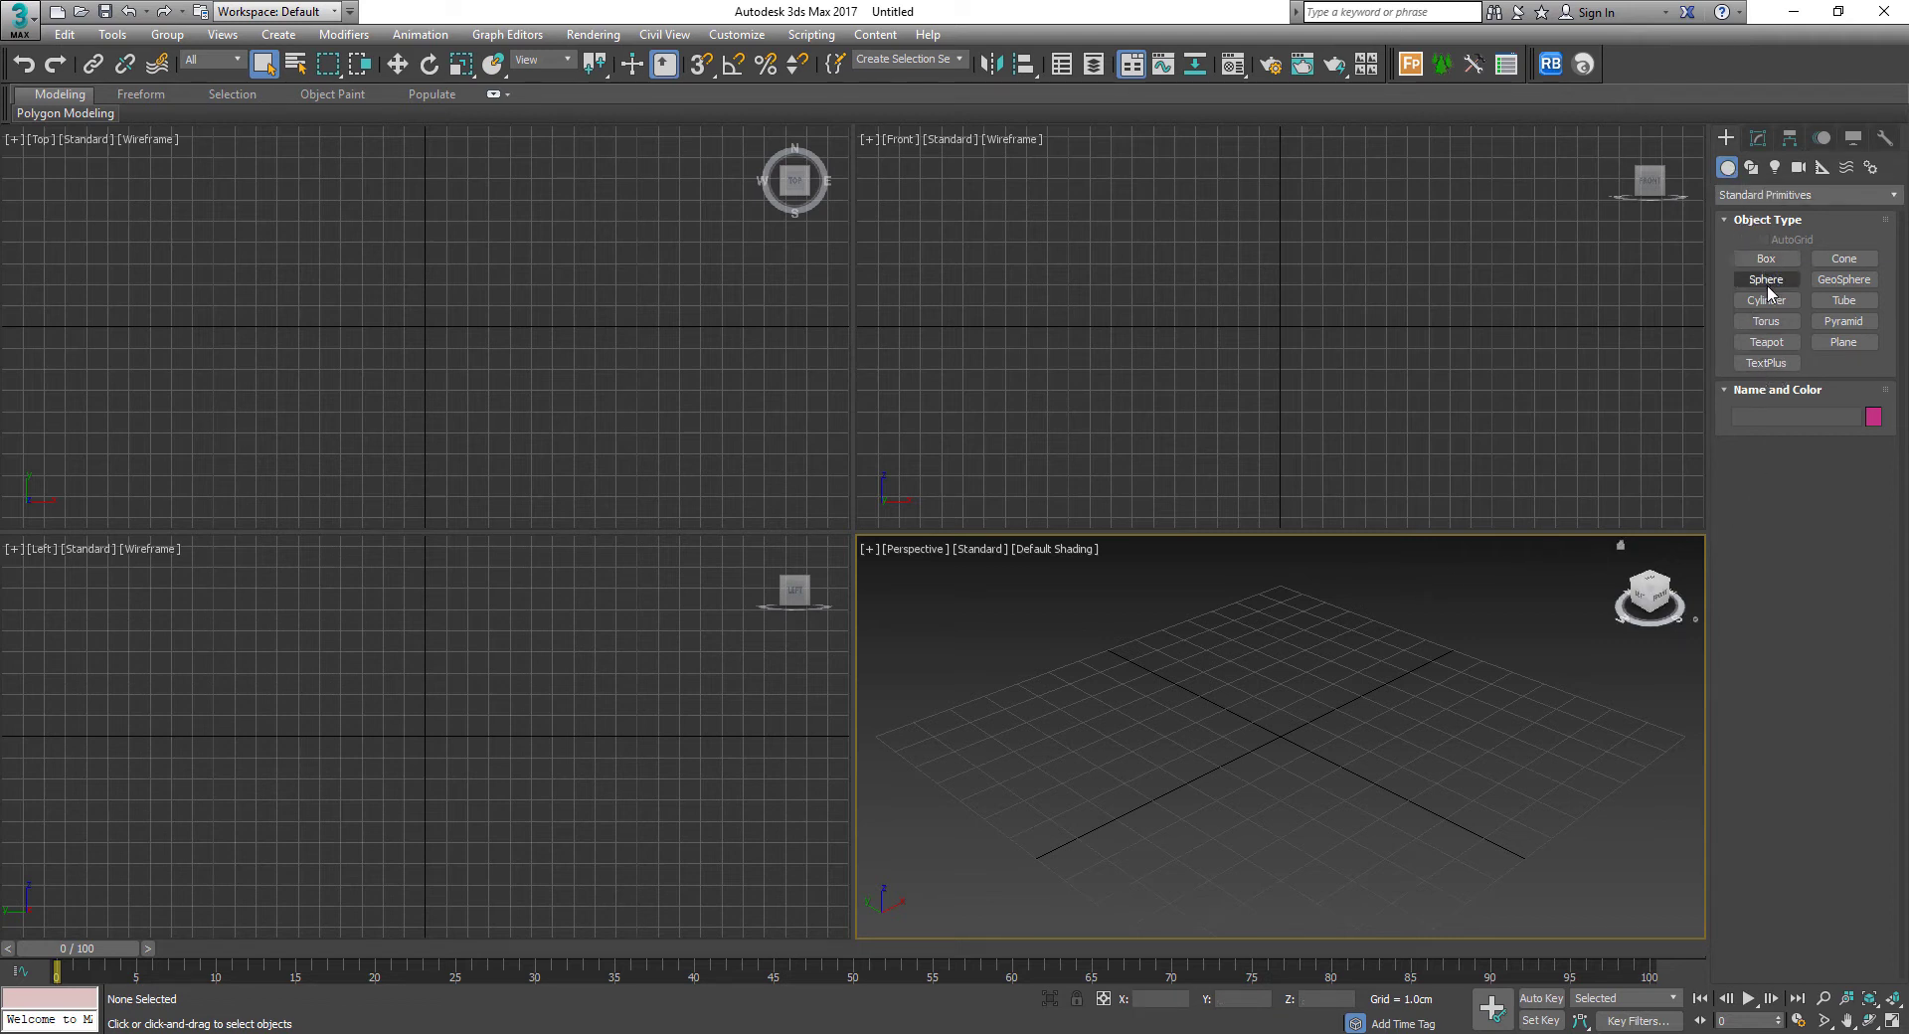
left_click(1766, 258)
left_click_drag(319, 237, 527, 411)
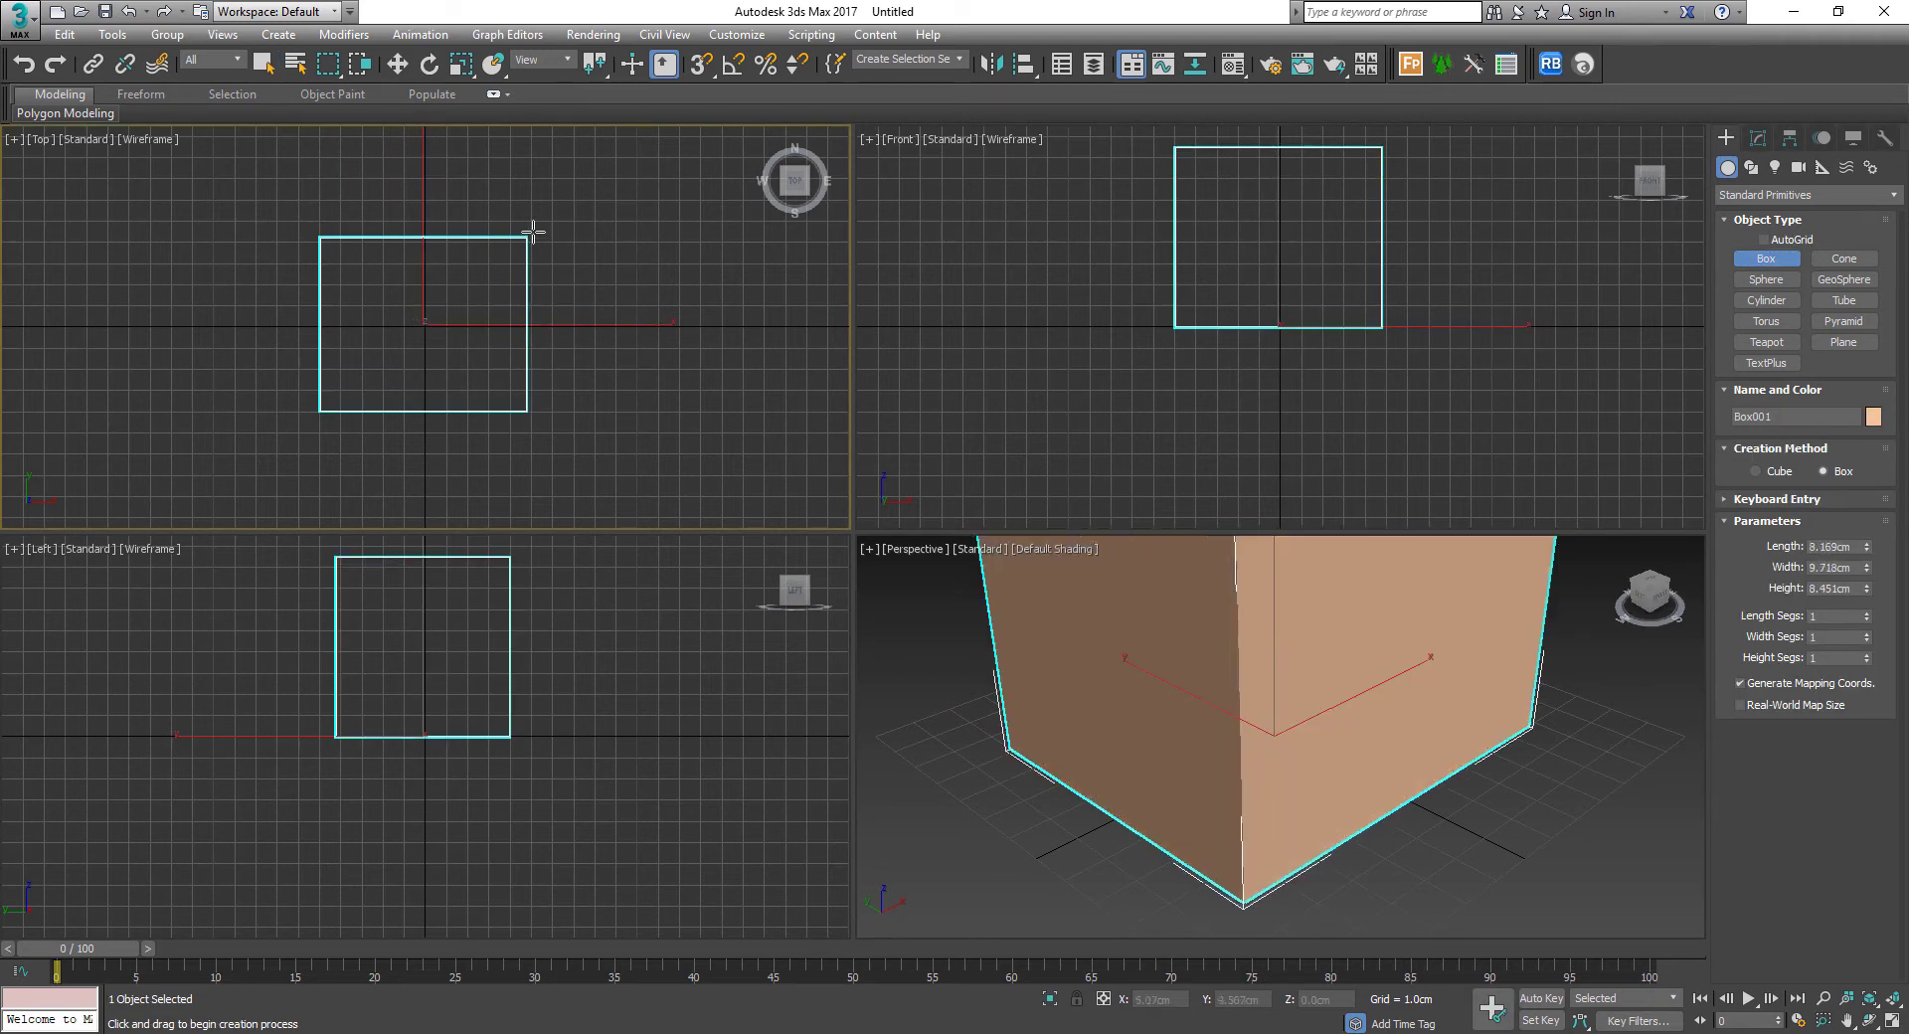
Set the box's length, width and height to 500 cm each
left_click(526, 230)
left_click(1823, 546)
key("Tab")
type("500")
key("Tab")
type("5")
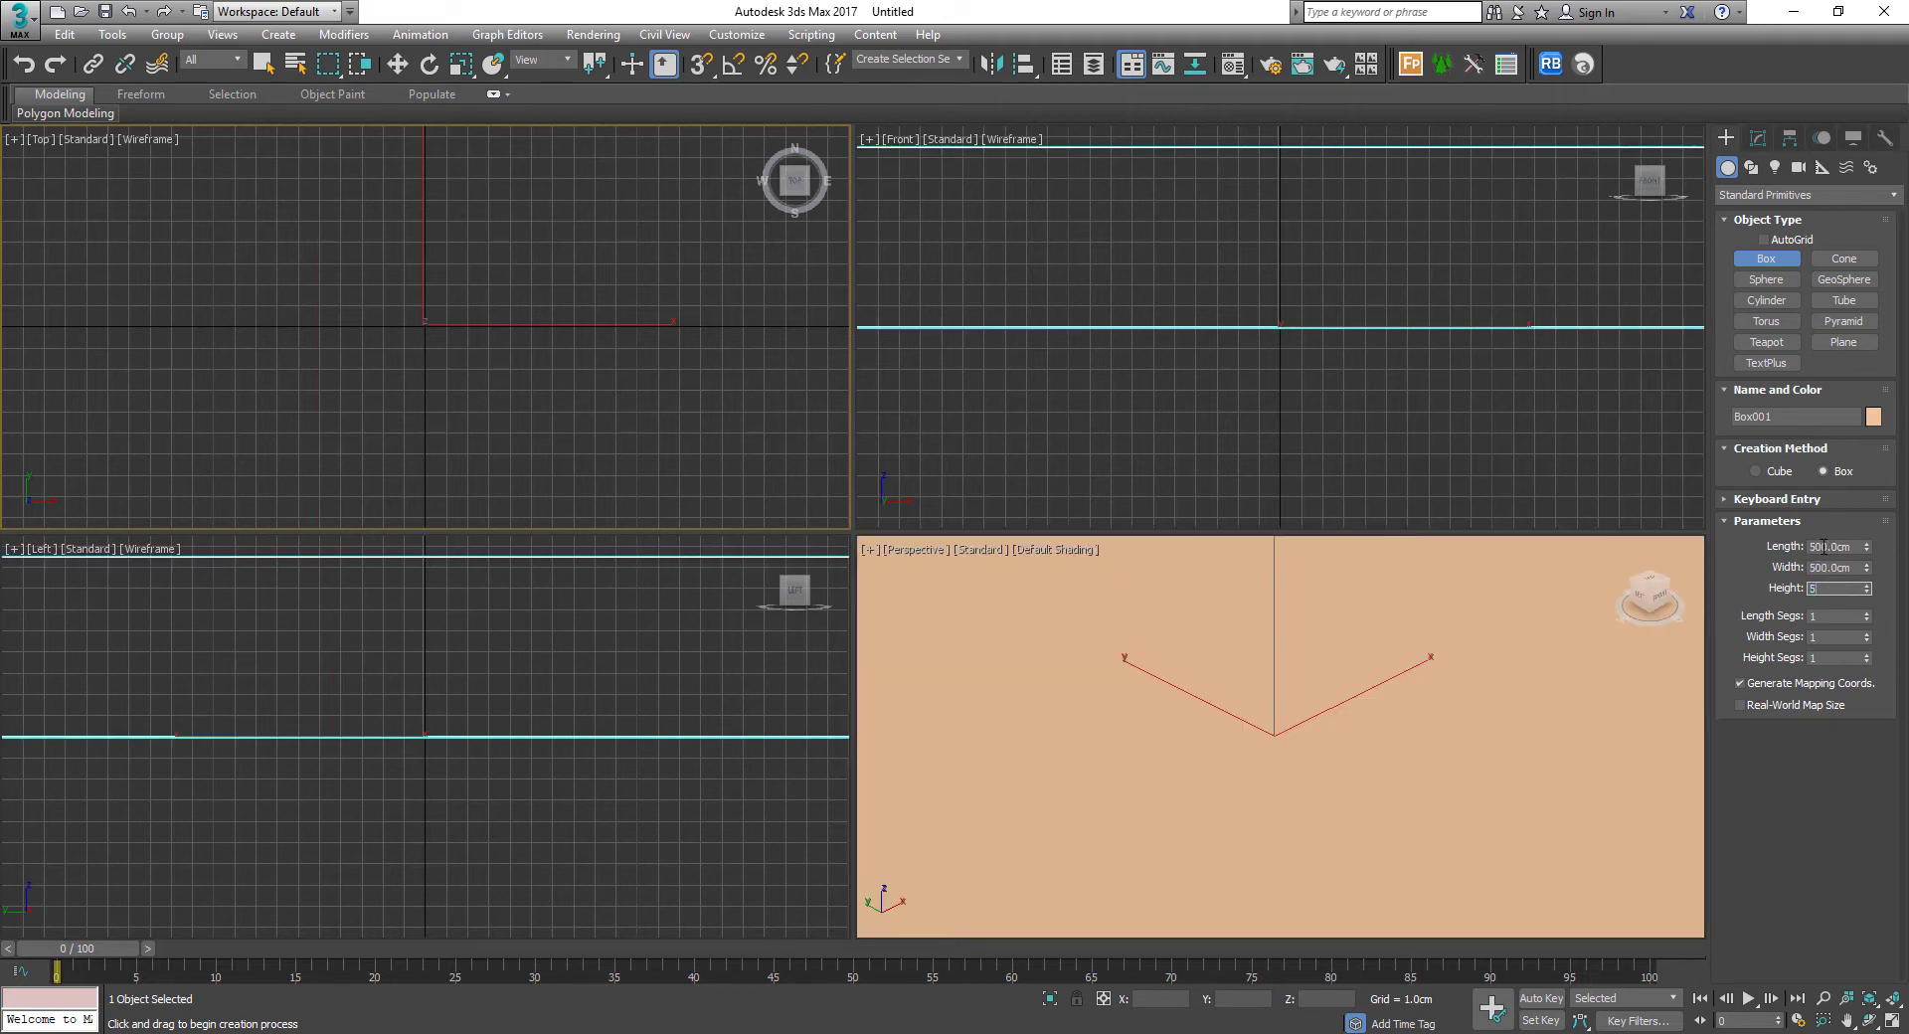
type("00")
key("Return")
Copy the box about 776 cm along X and -331 cm along Y, and raise the copy's height to about 940 cm
scroll(1363, 672, "down", 6)
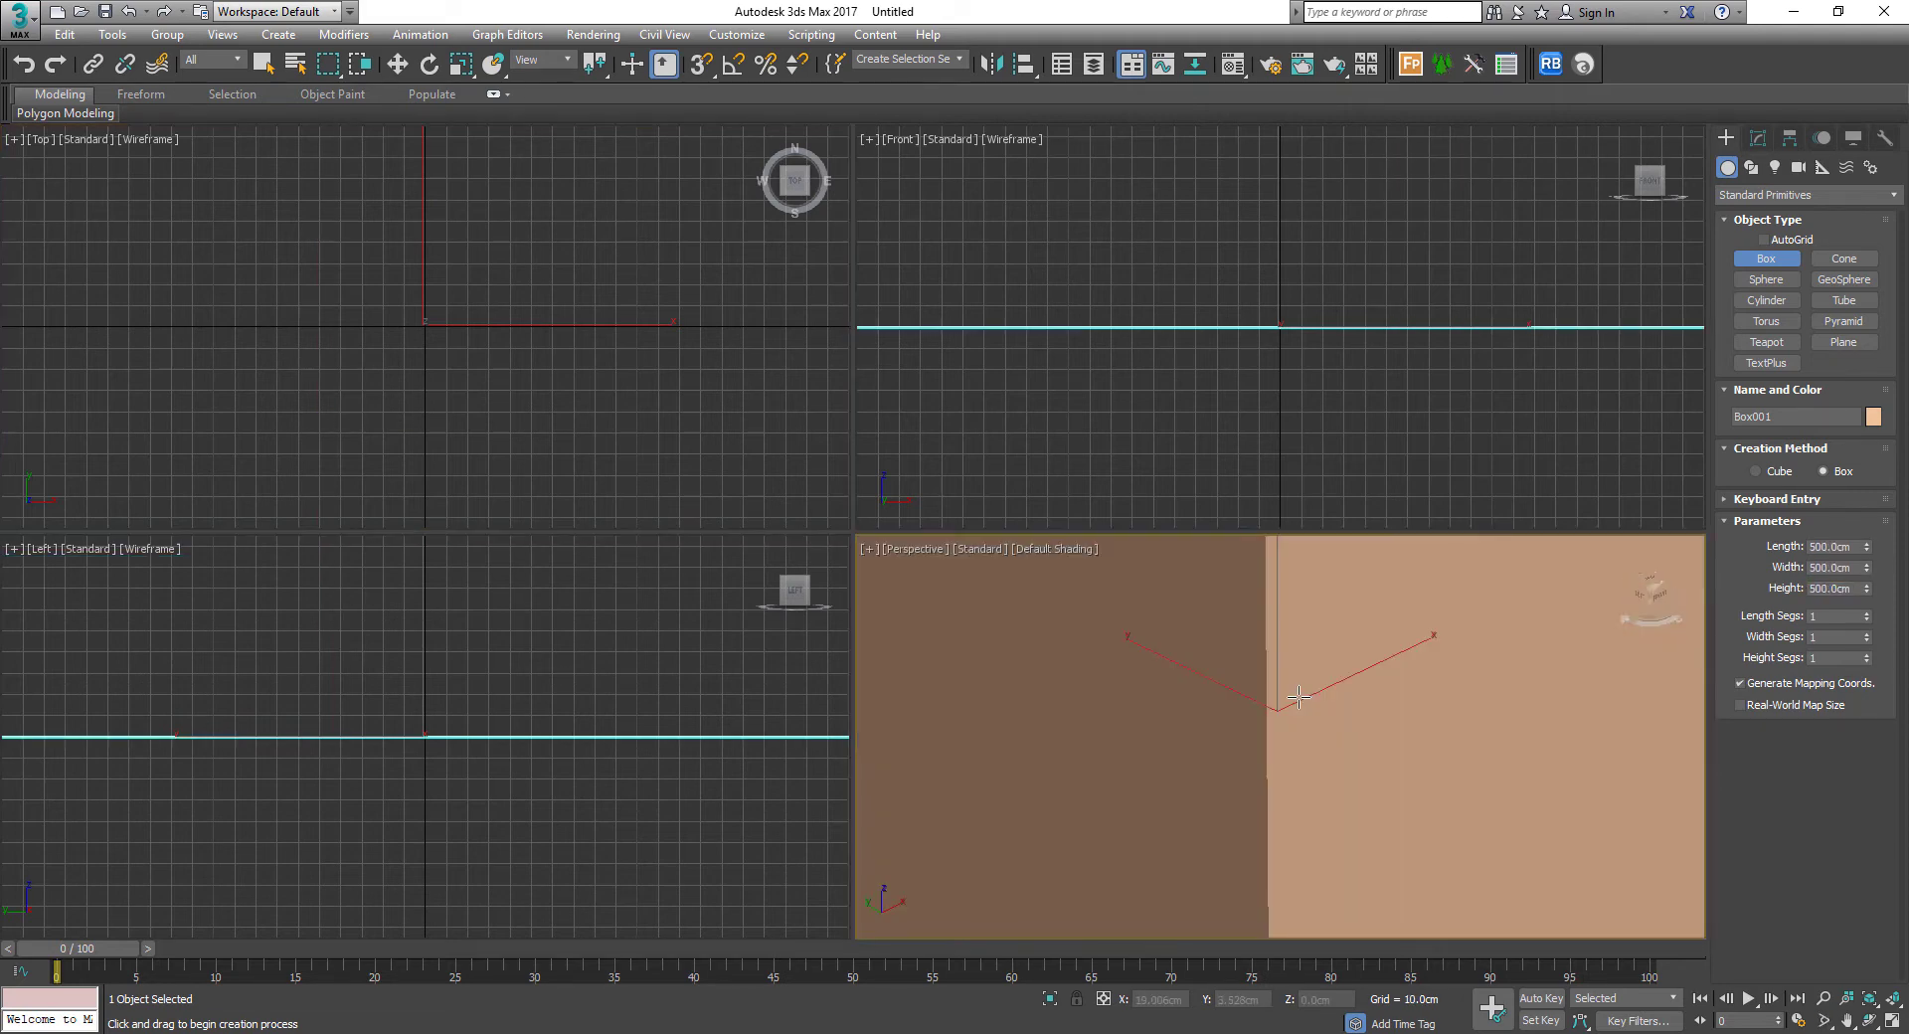
scroll(378, 380, "up", 8)
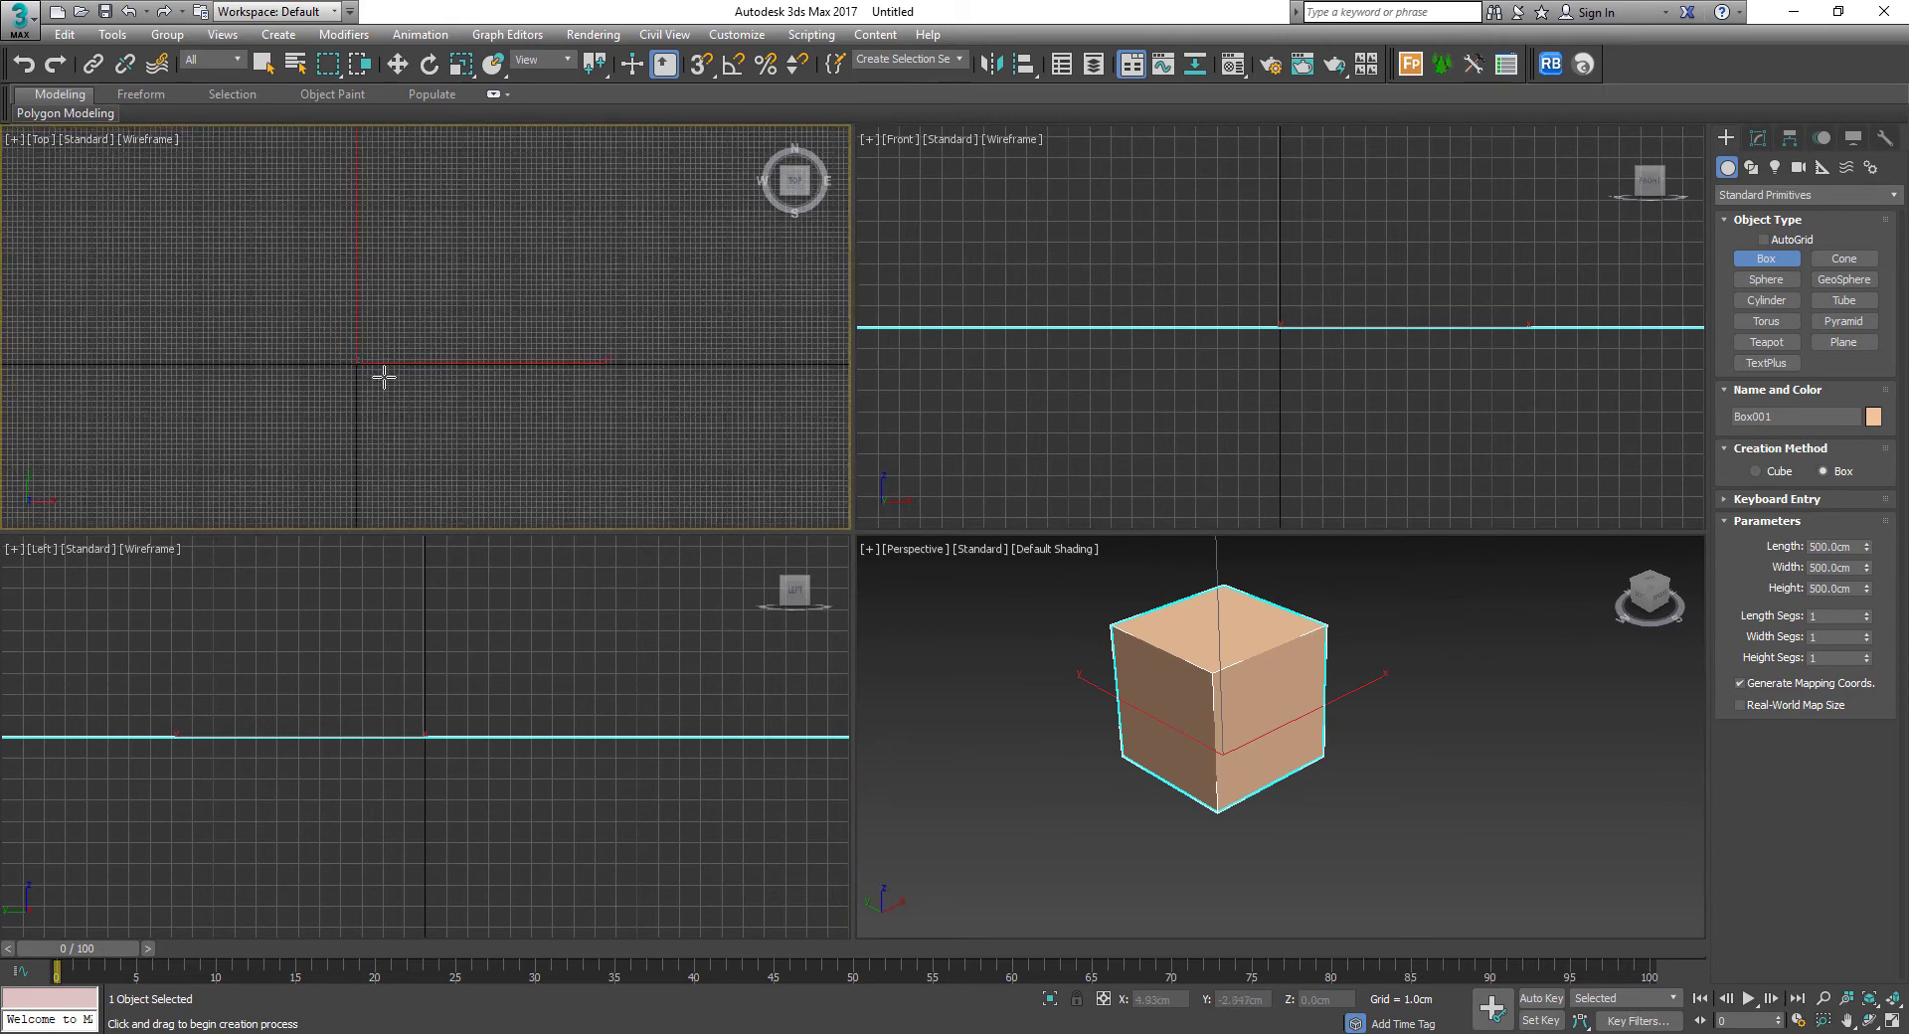
scroll(391, 374, "down", 6)
middle_click_drag(430, 383, 365, 303)
key("w")
mouse_move(408, 214)
left_mouse_down("shift")
mouse_move(485, 266)
mouse_move(537, 269)
left_mouse_up("shift")
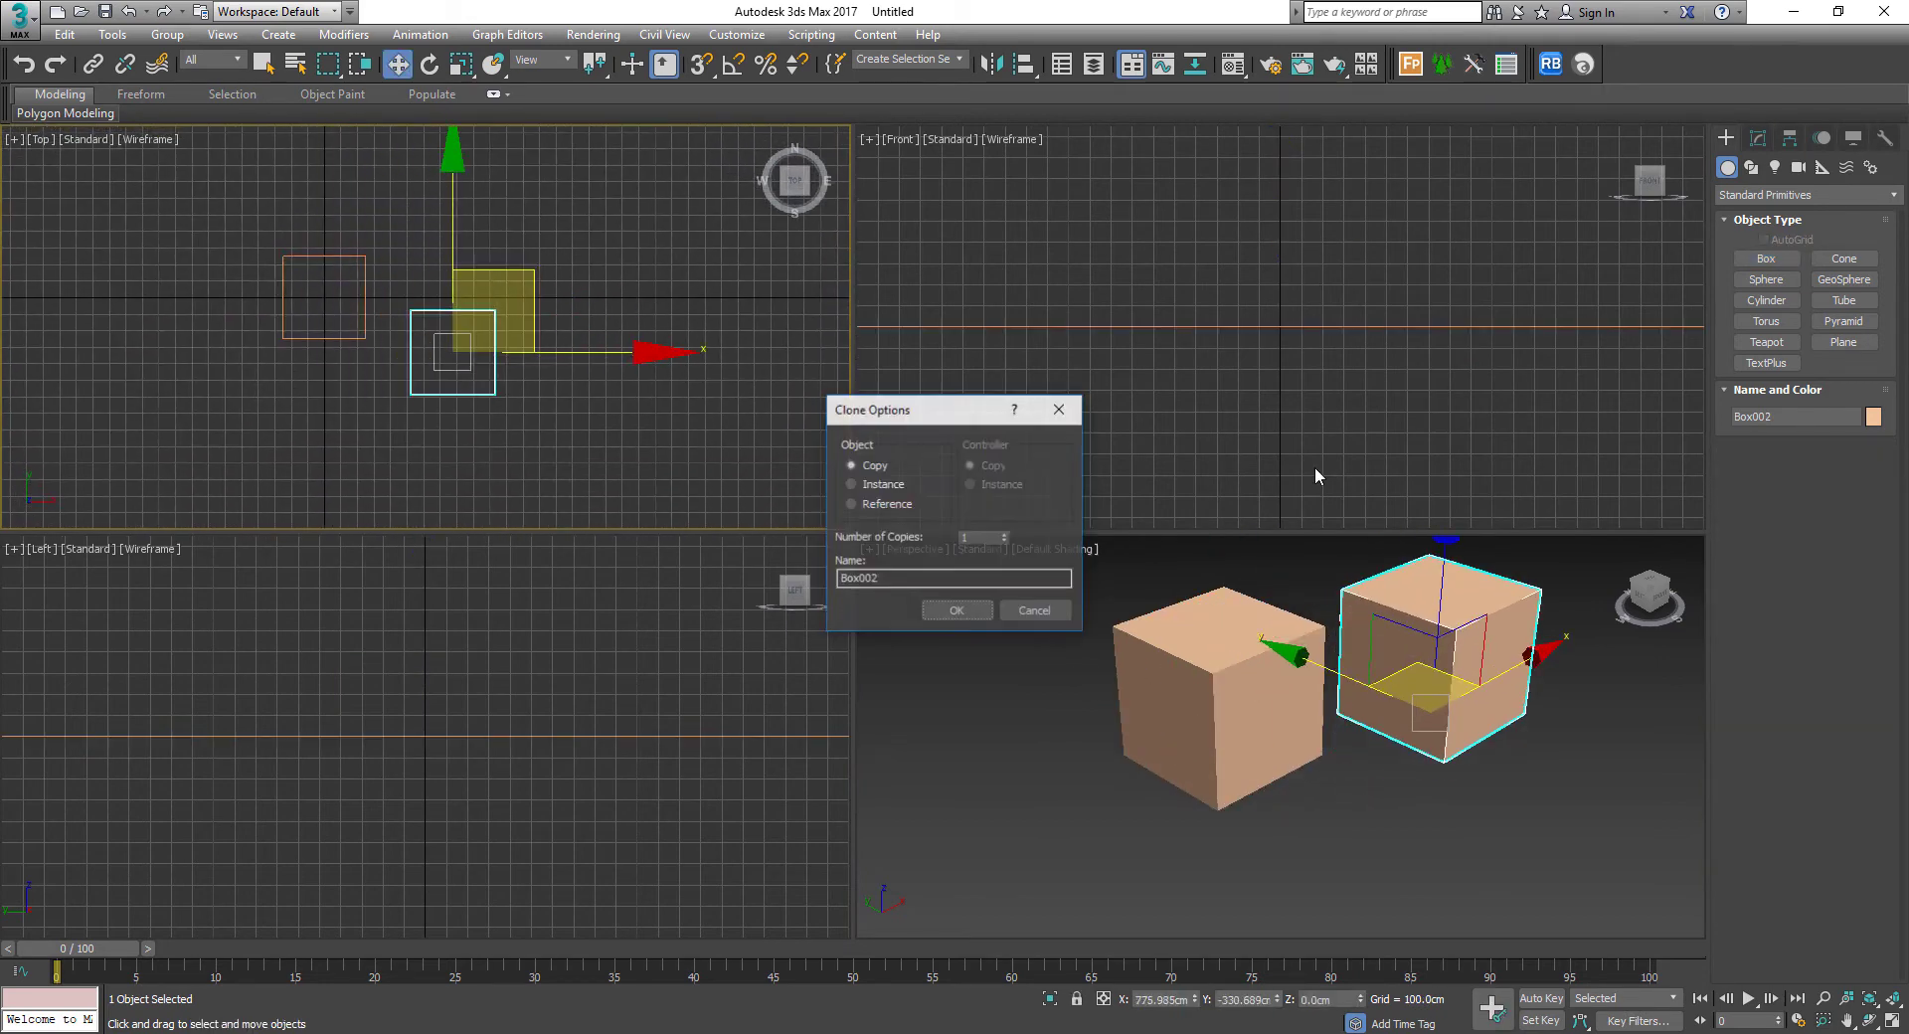
left_click(957, 610)
left_click(1758, 137)
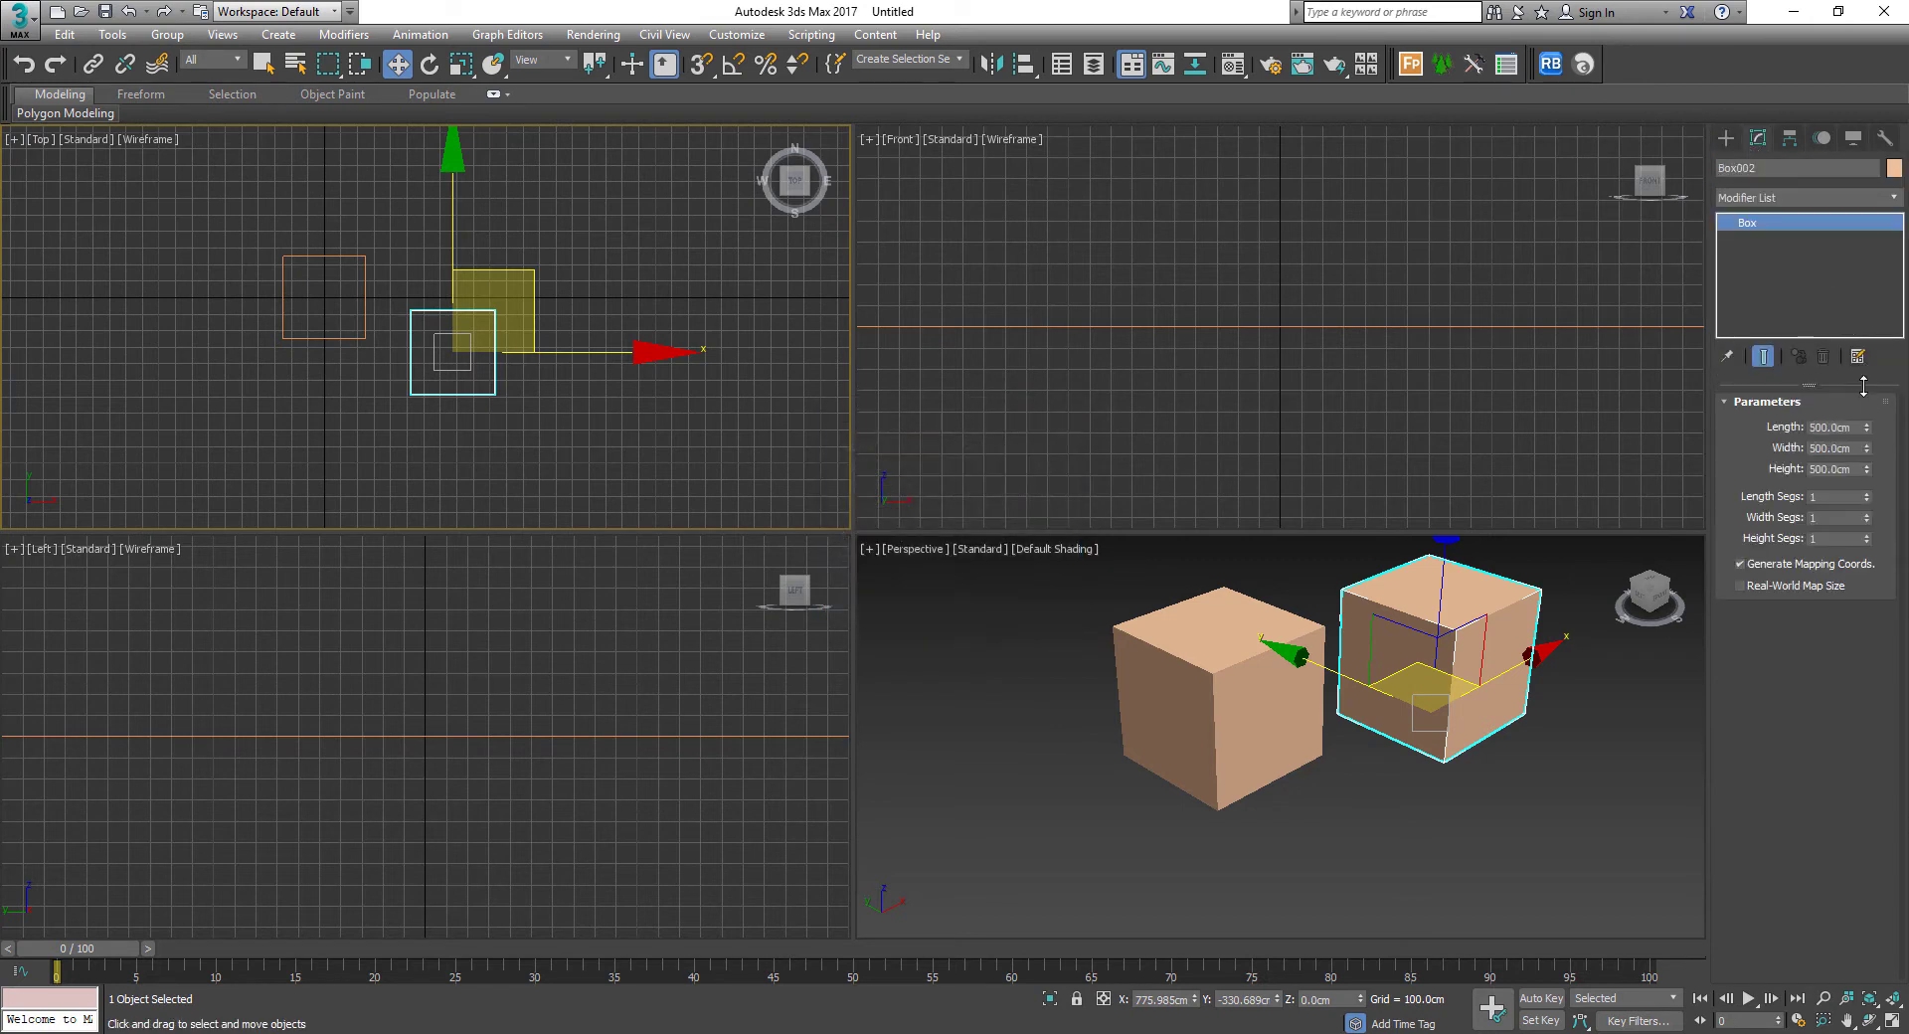
left_click_drag(1868, 468, 858, 354)
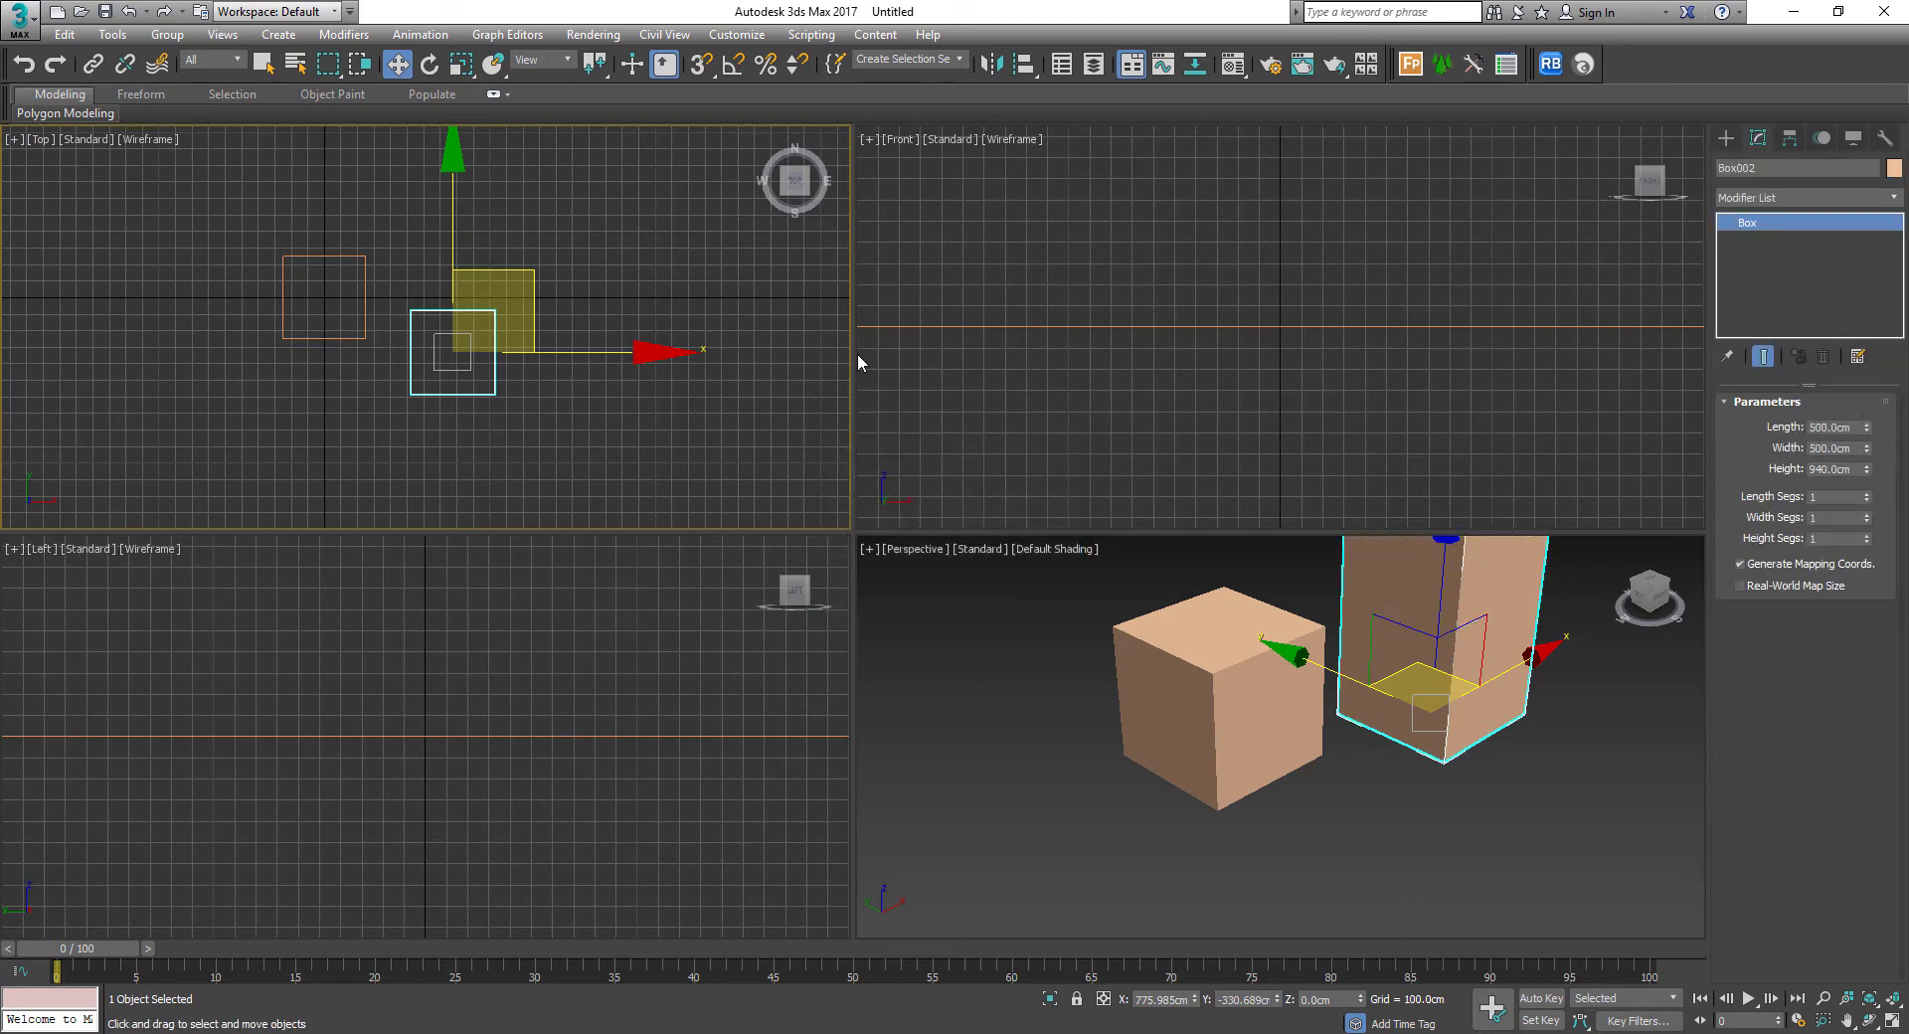
Copy the original 500 cm box to about X -153 cm, Y -765 cm in the Top viewport
left_click(367, 278)
middle_click_drag(429, 284, 541, 276)
scroll(541, 276, "down", 2)
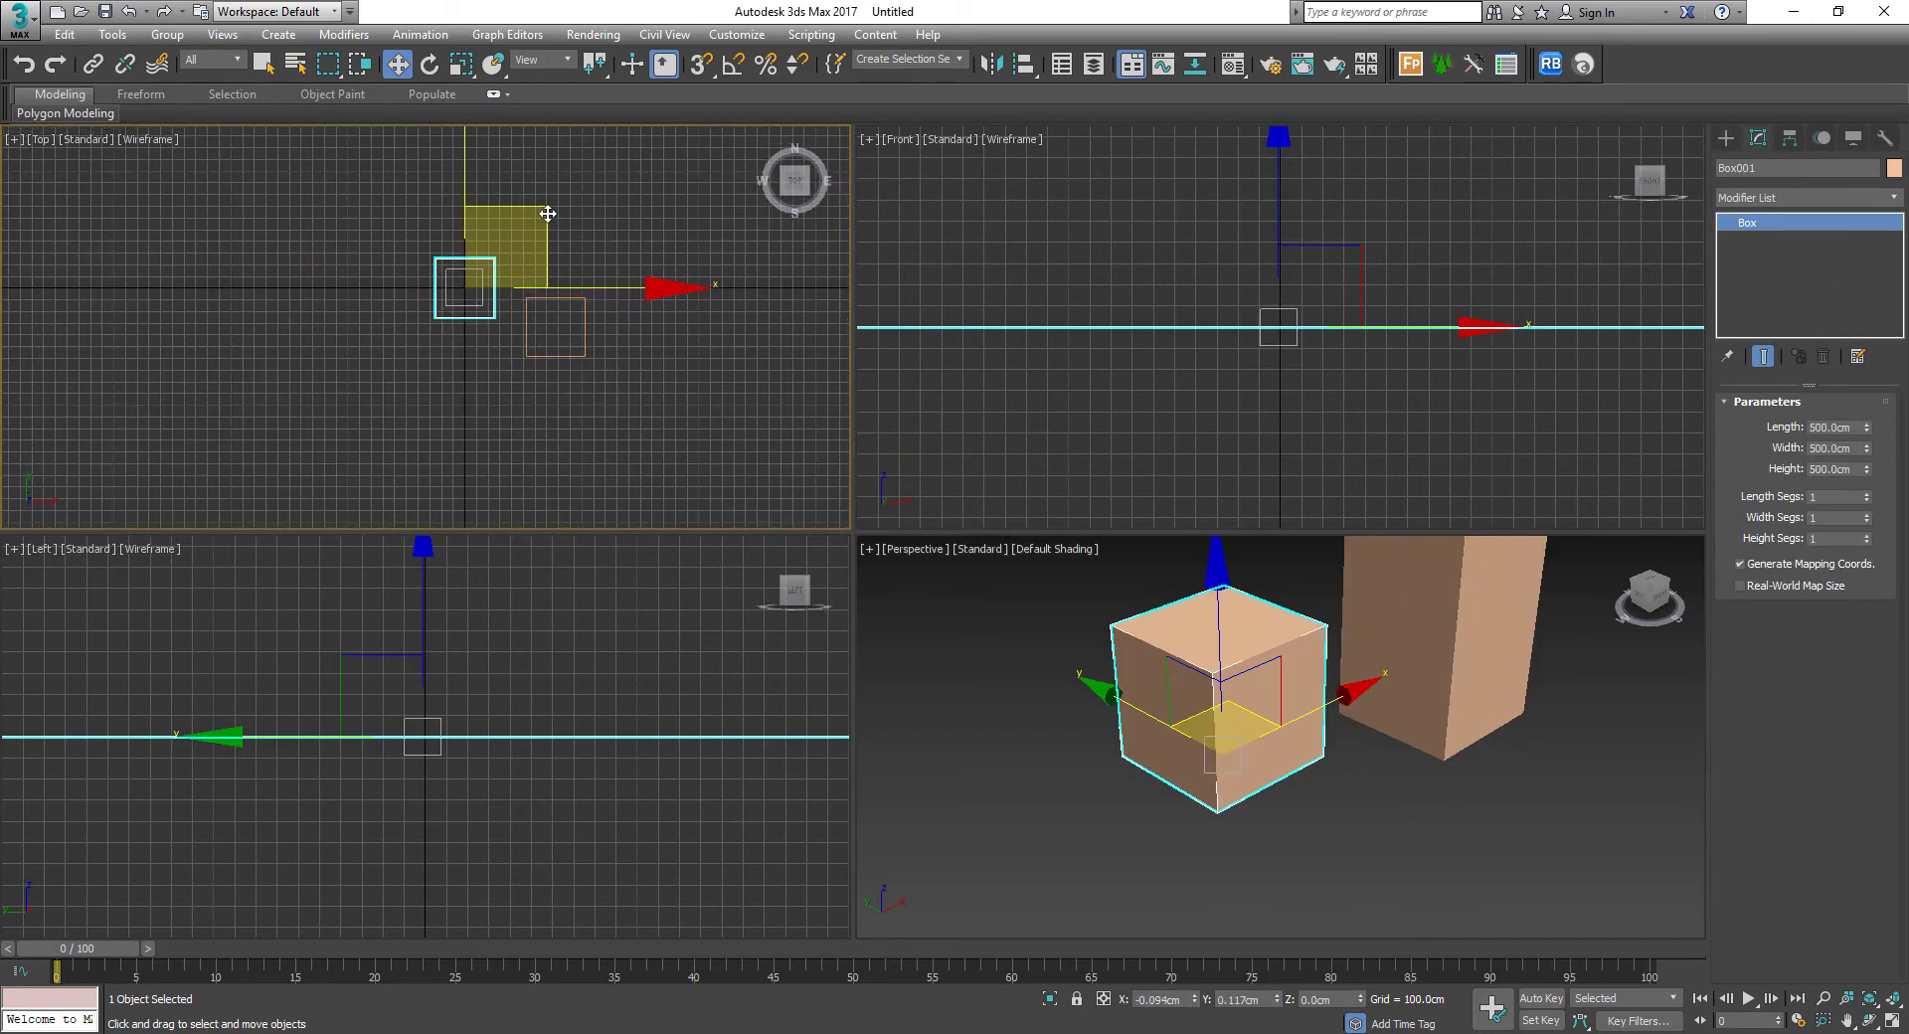
left_click_drag(548, 214, 530, 302, "shift")
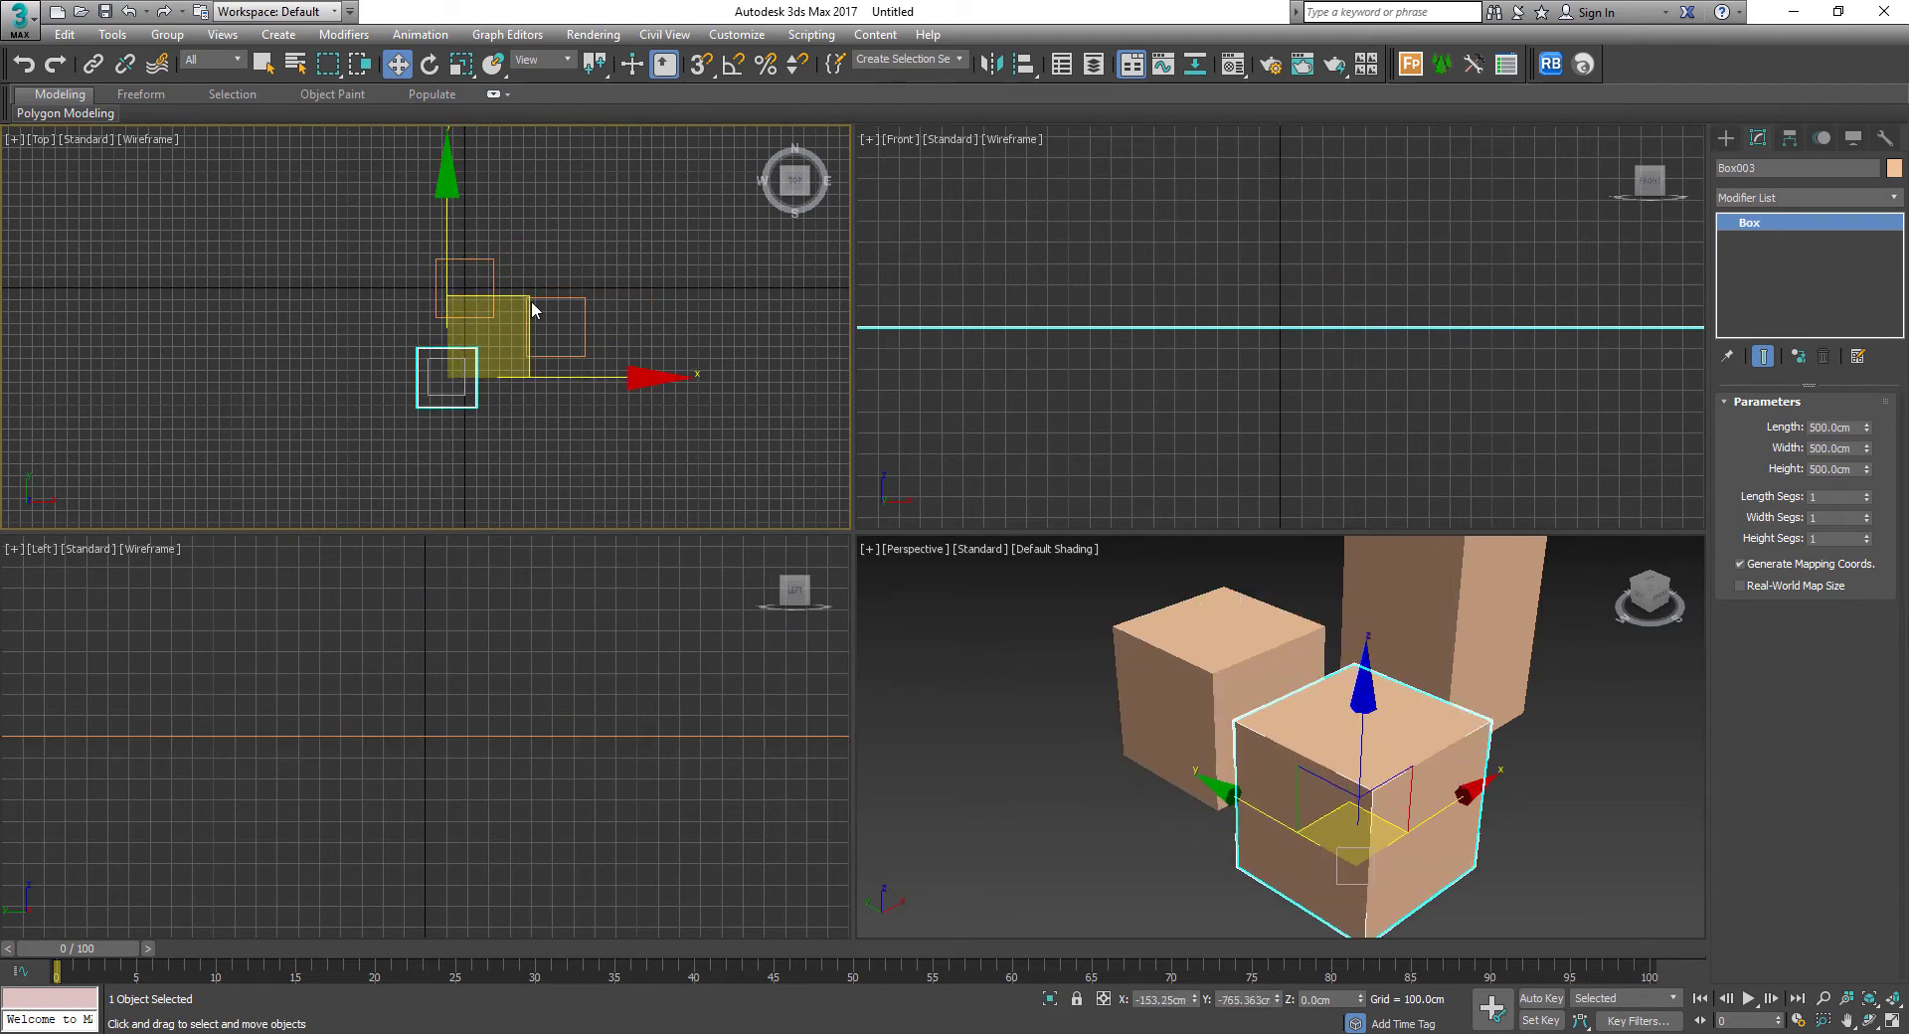
left_click(958, 611)
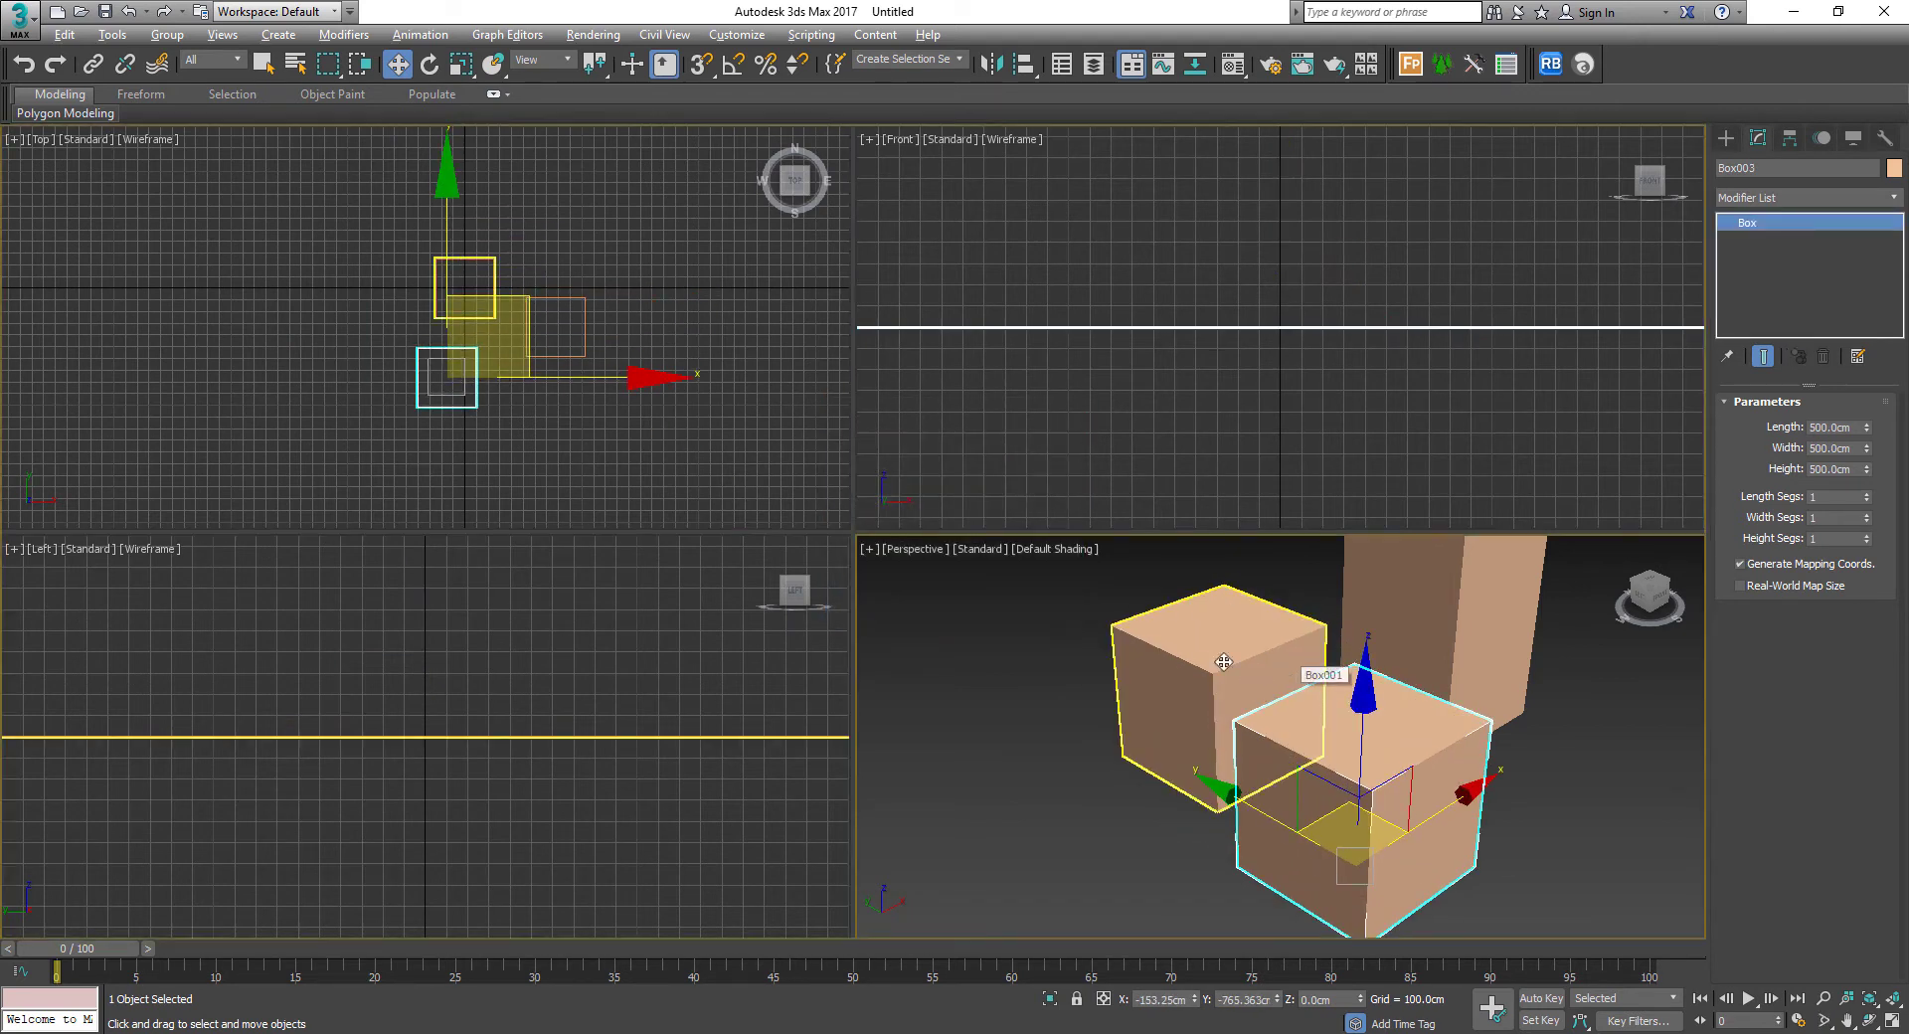
Maximize the Perspective viewport, select all three boxes and assign them the first V-Ray material, Material #1
key("alt+w")
middle_click_drag(959, 574, 1231, 350)
scroll(912, 586, "down", 5)
left_click_drag(1232, 349, 772, 652)
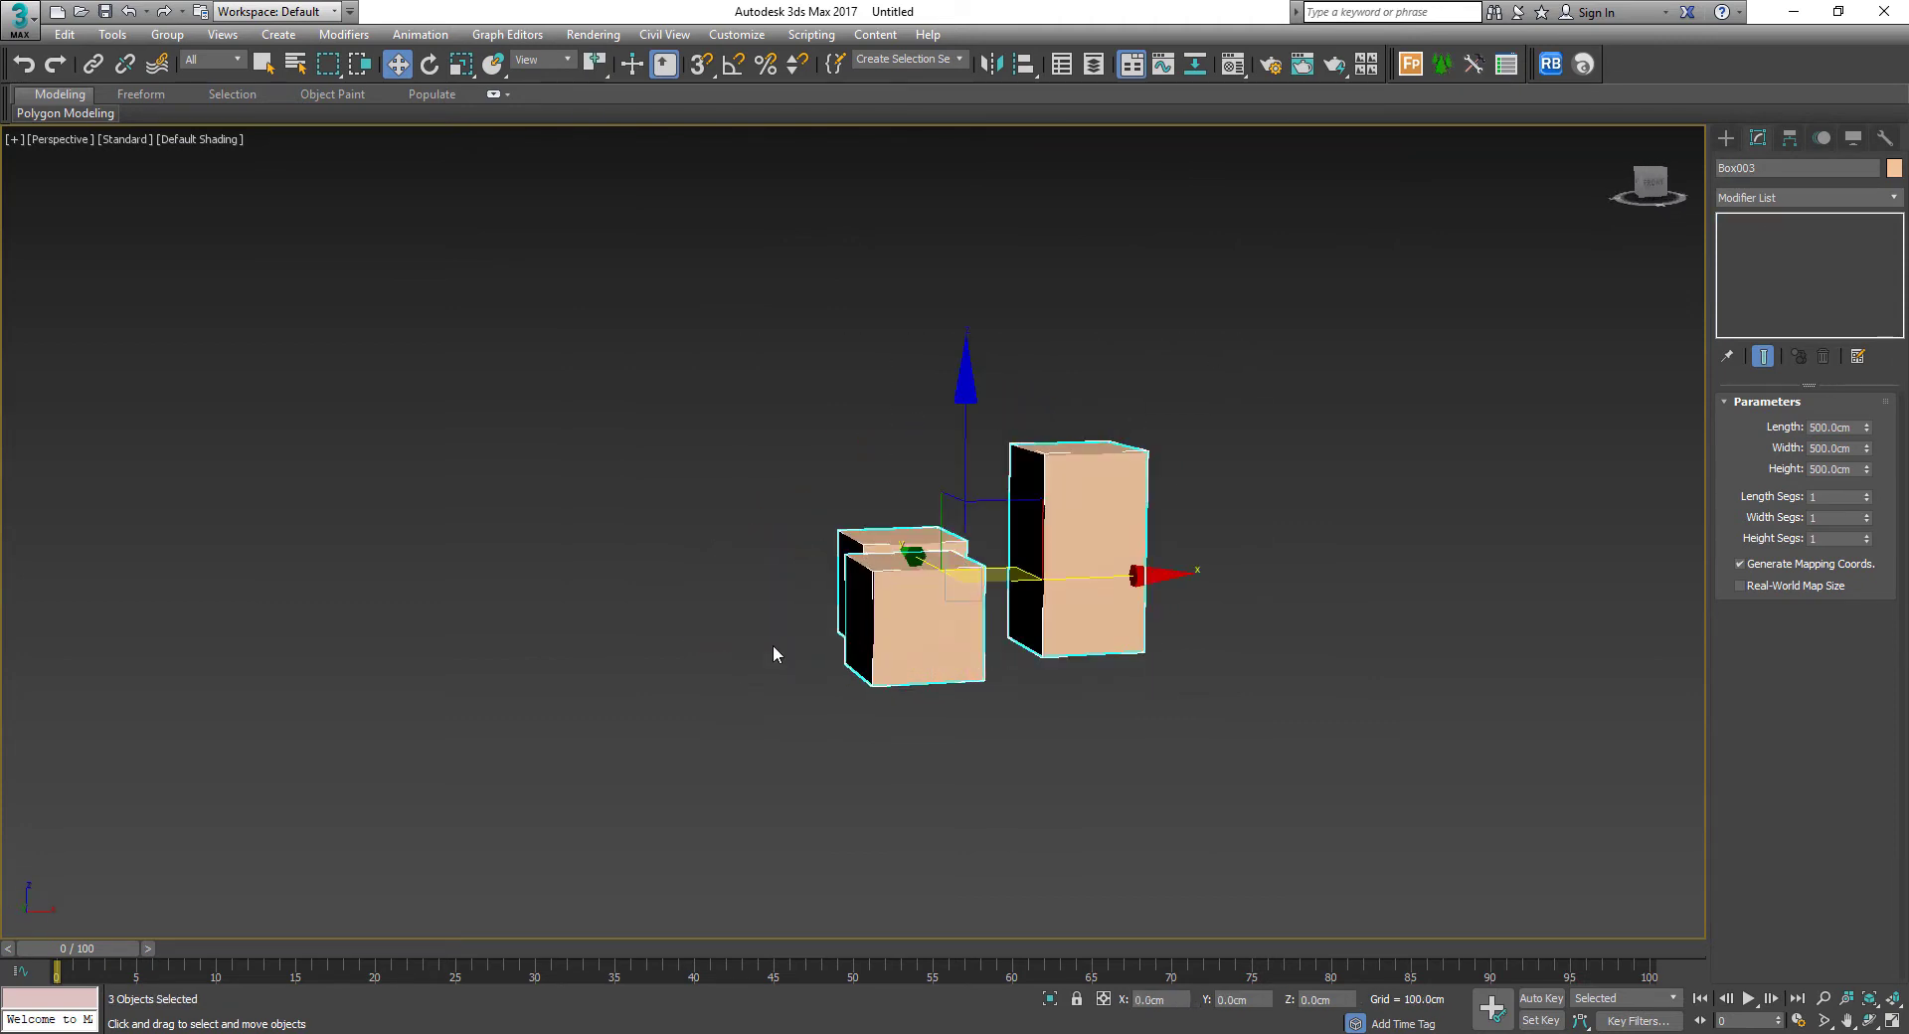
left_click(1232, 66)
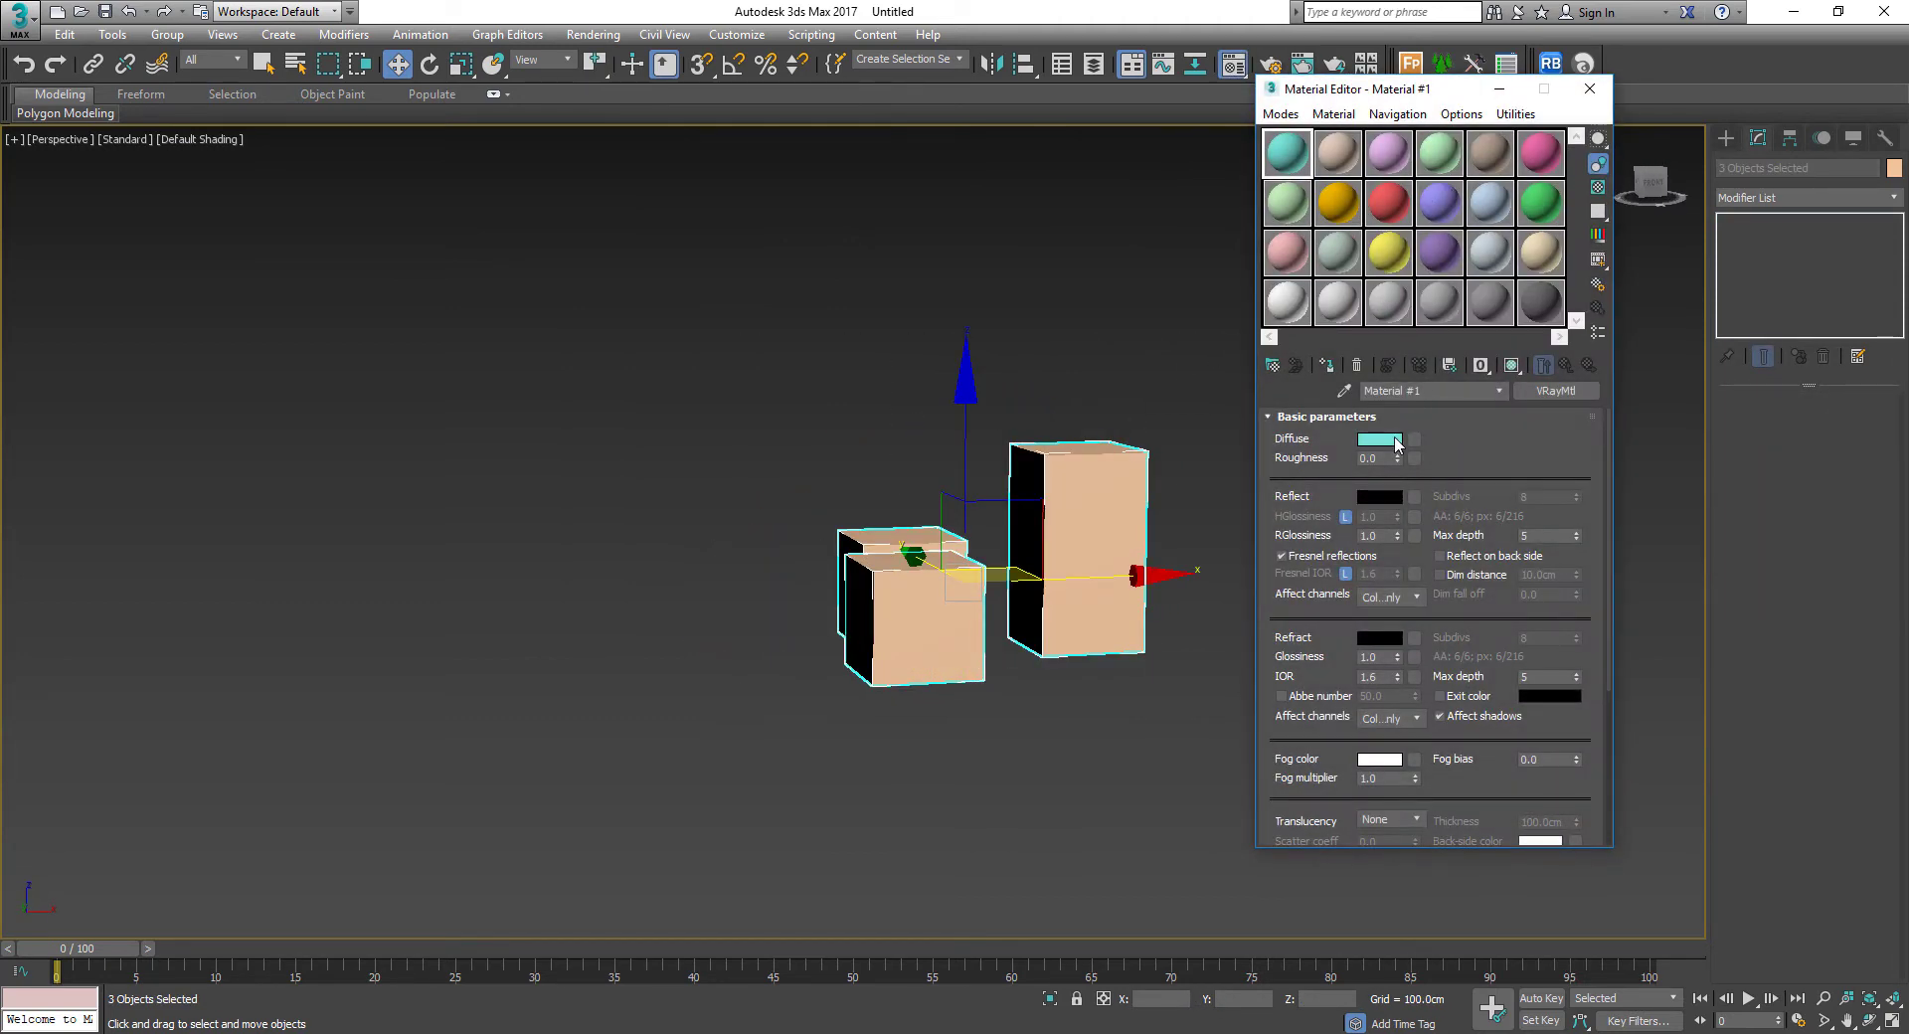
left_click(1326, 365)
Change Material #1's diffuse colour to a neutral light grey with RGB values of 186, and close the Material Editor
left_click(1380, 439)
left_click_drag(572, 139, 584, 241)
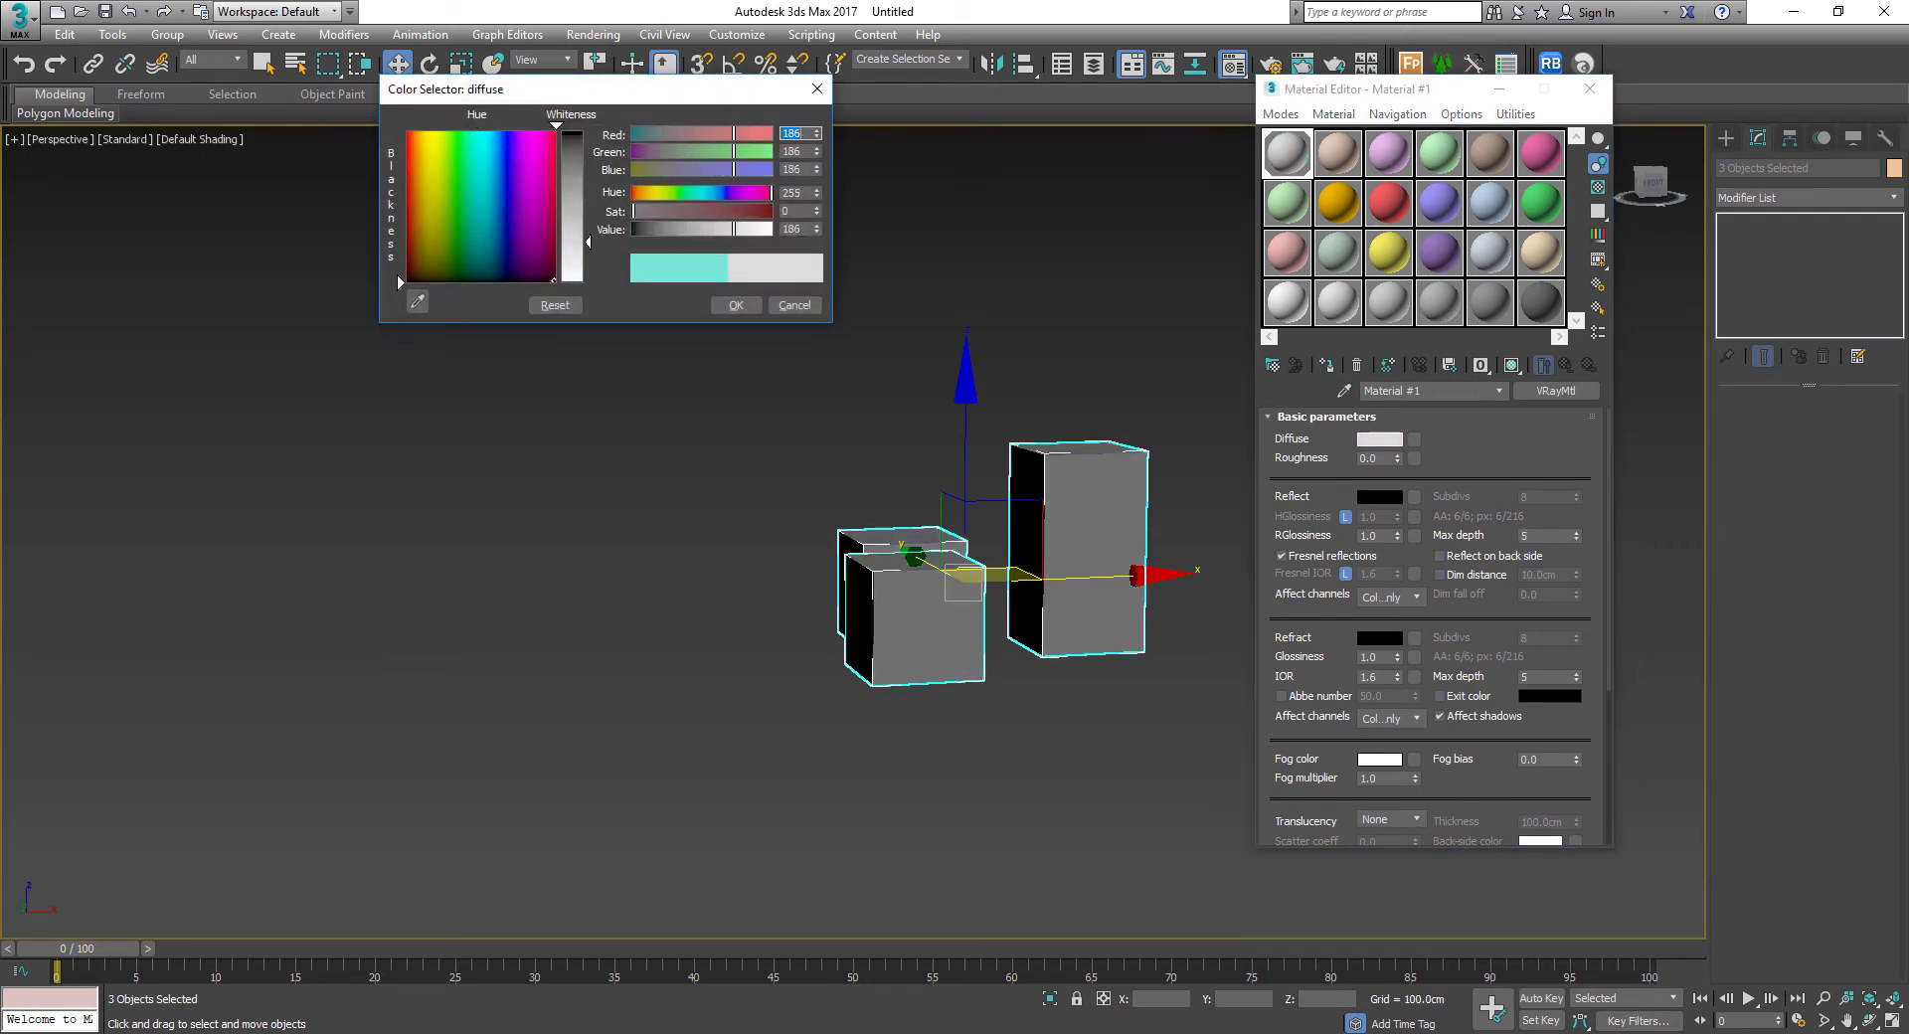
left_click(736, 305)
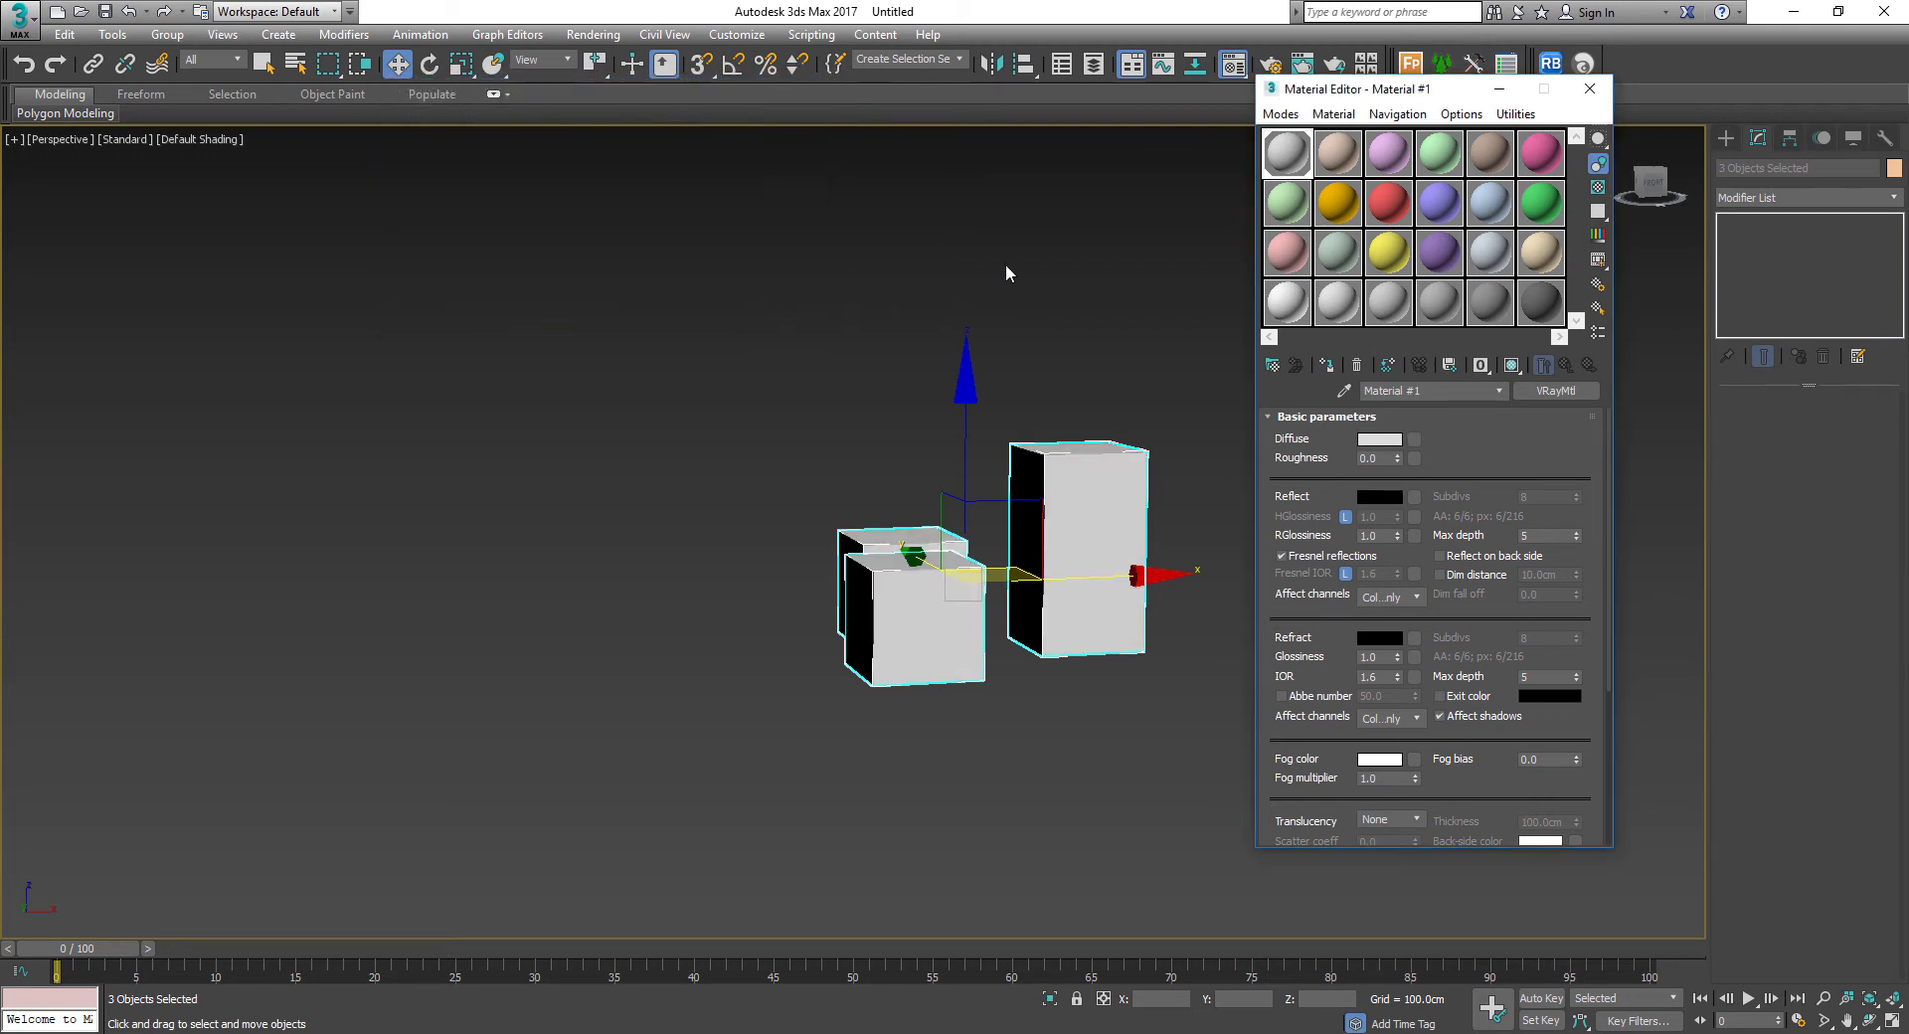
middle_click_drag(1064, 460, 1199, 455, "alt")
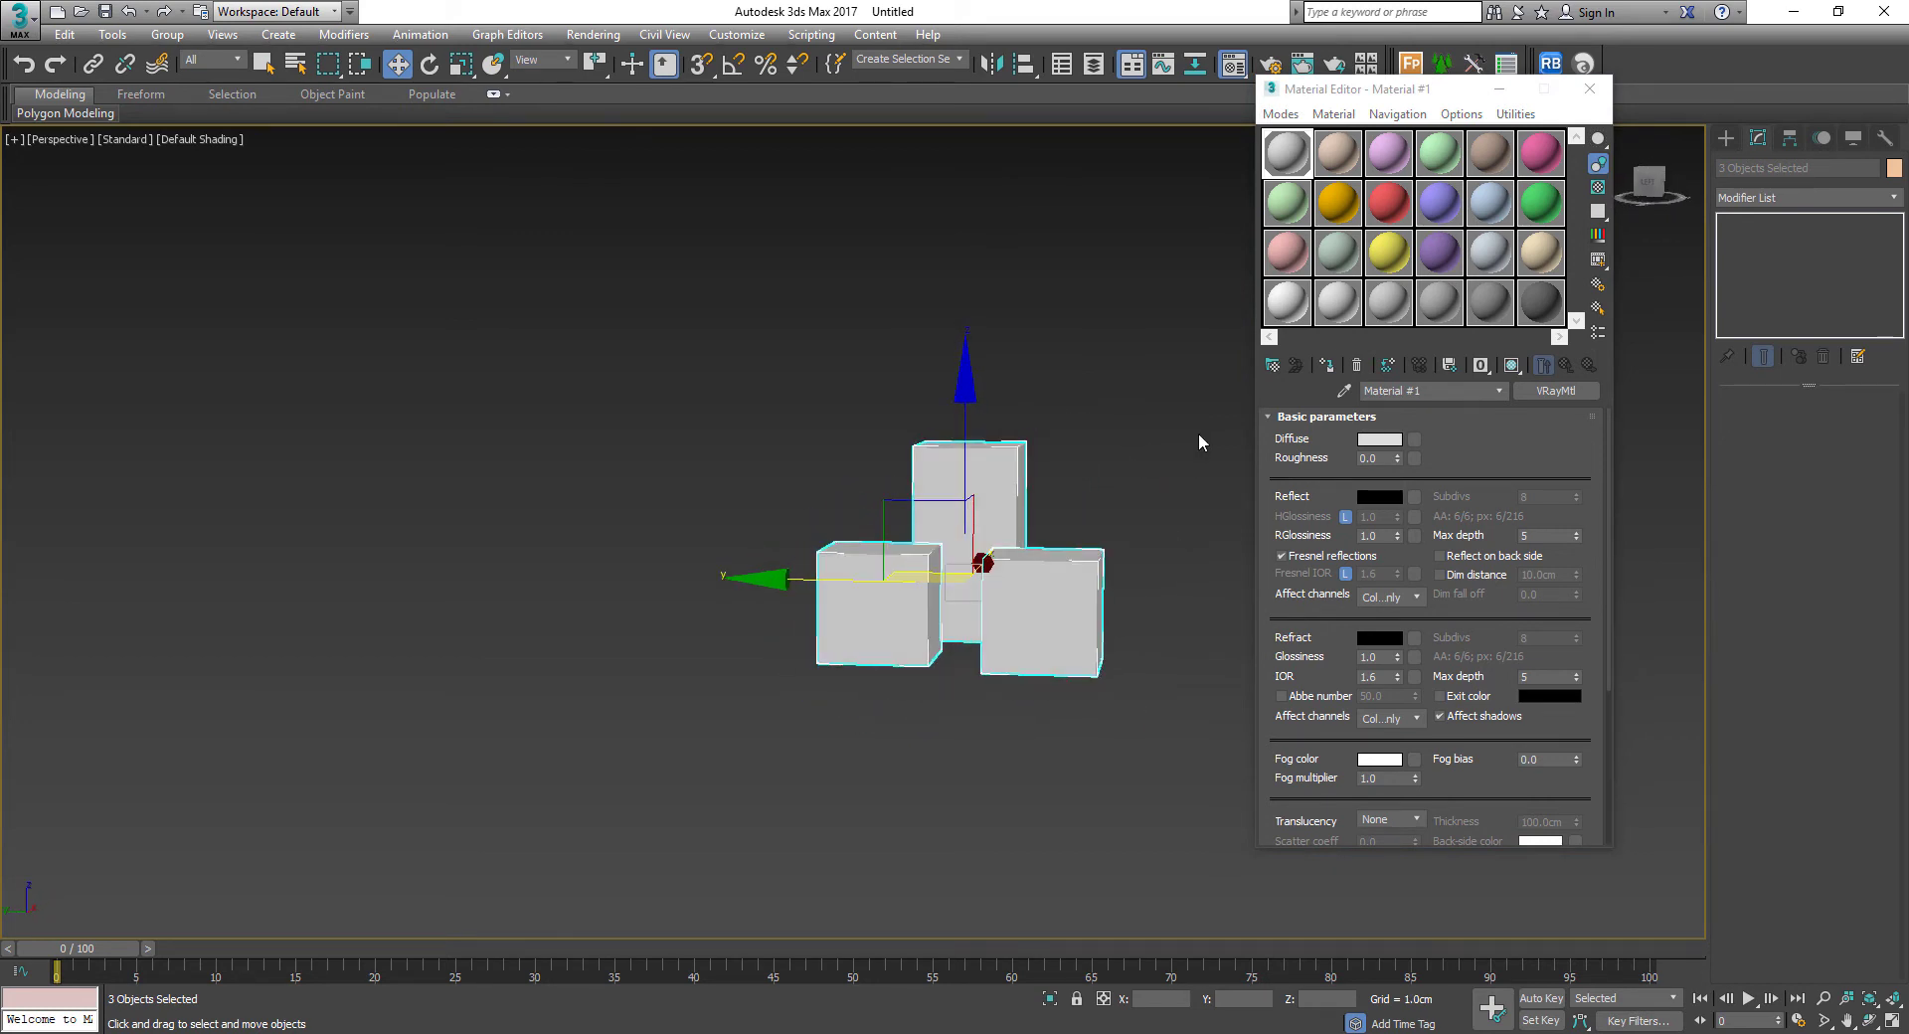
left_click_drag(1373, 94, 1264, 204)
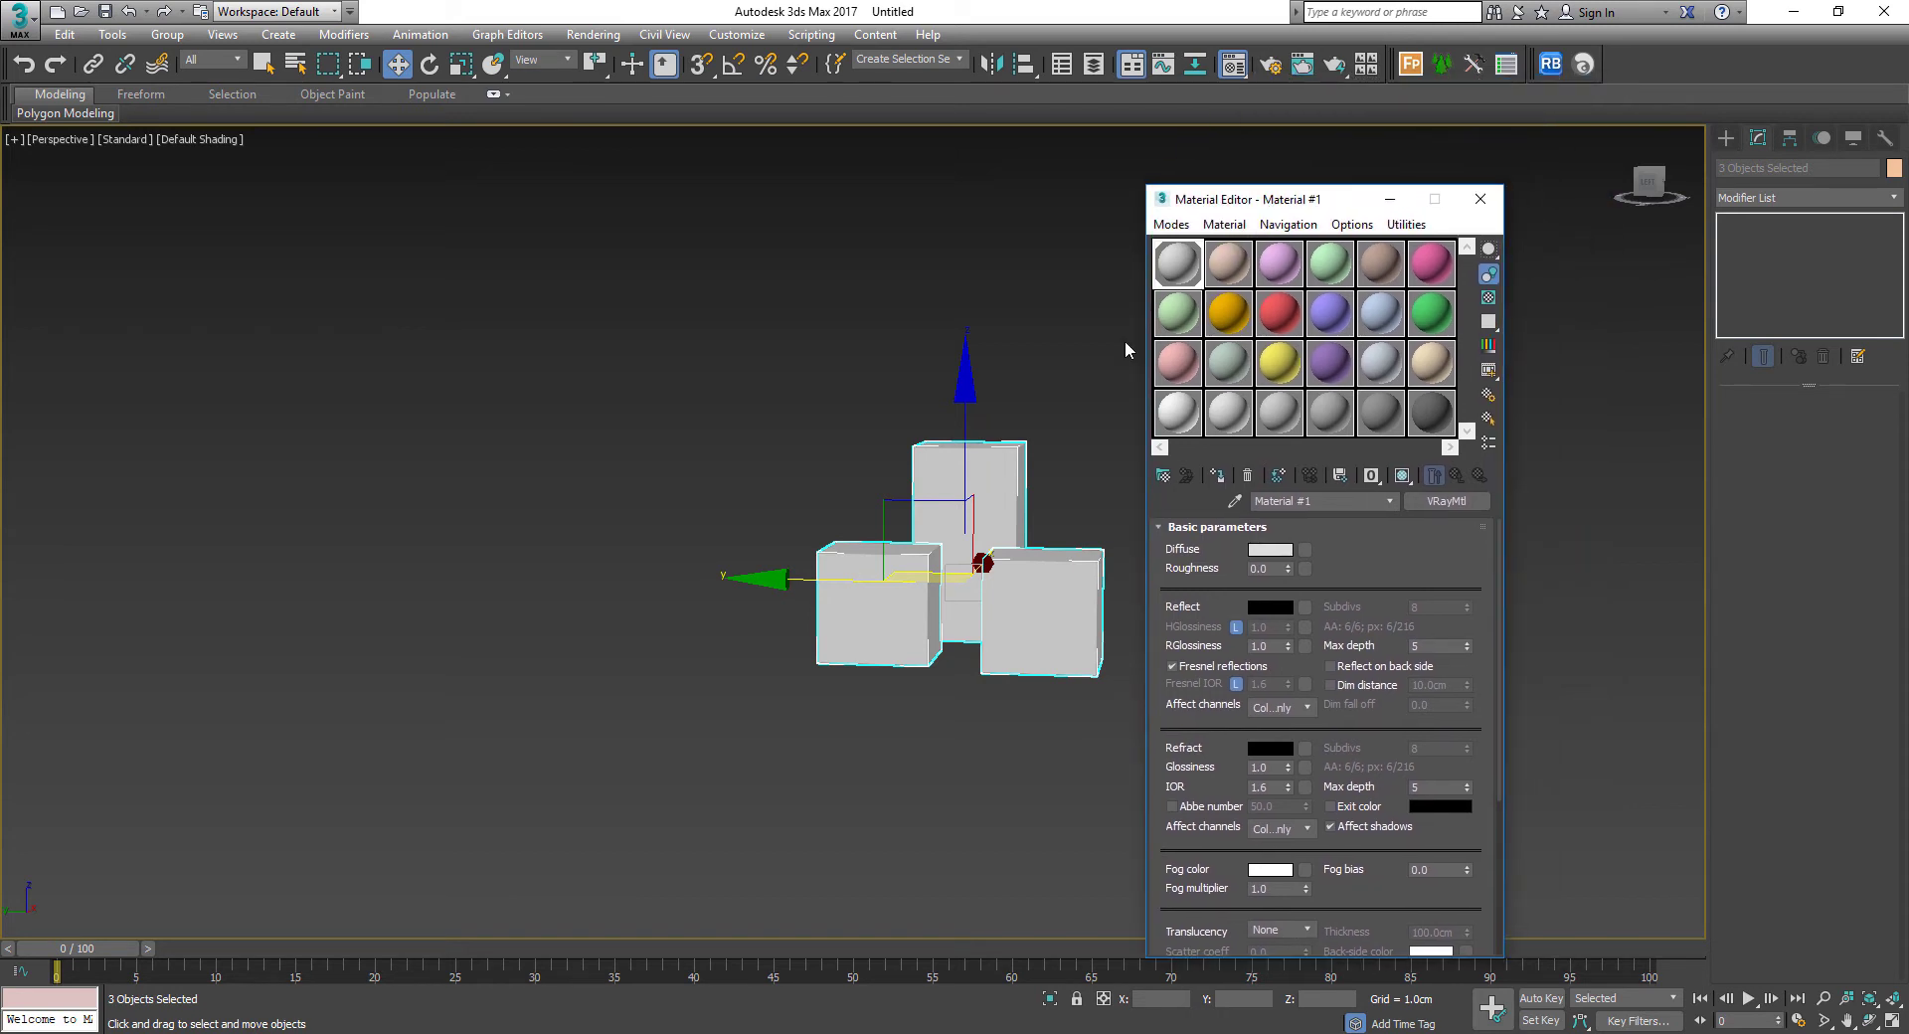
left_click(1477, 202)
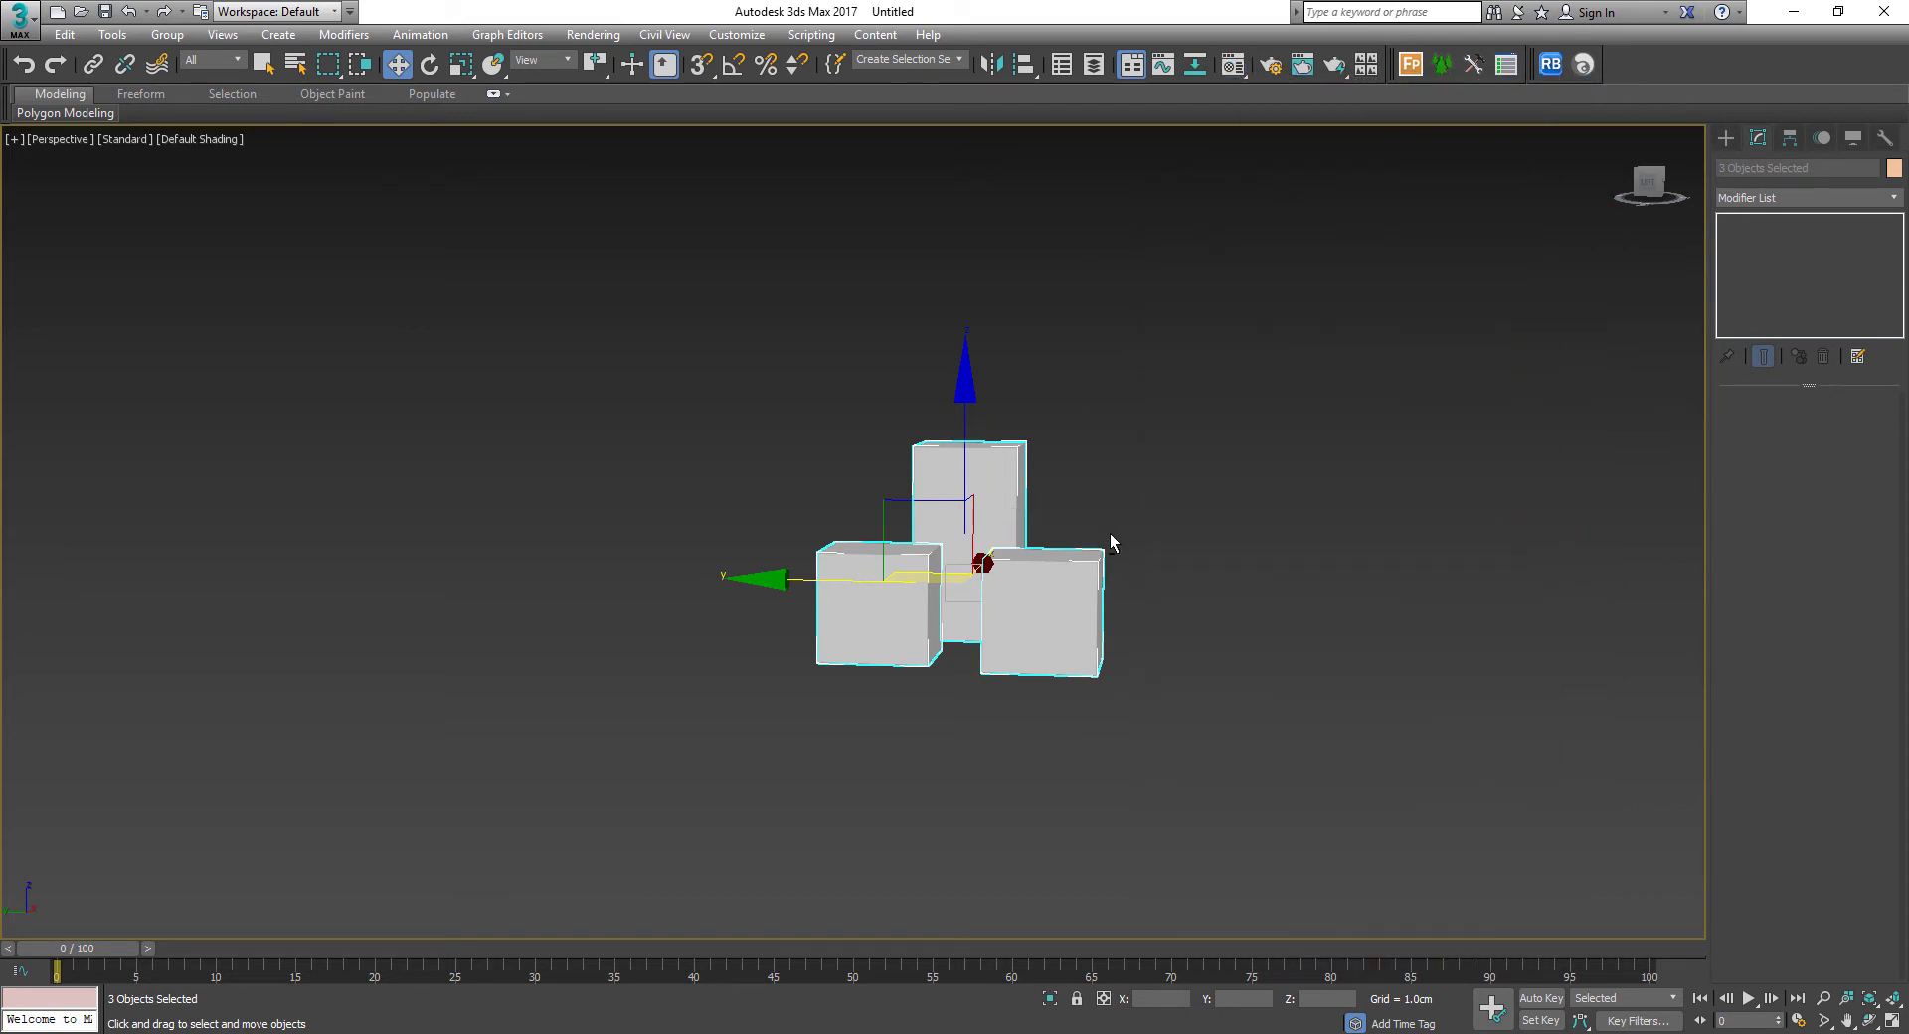
Create a VRayPlane on the ground in front of the three boxes
middle_click_drag(1113, 540, 1137, 516, "alt")
left_click(1726, 138)
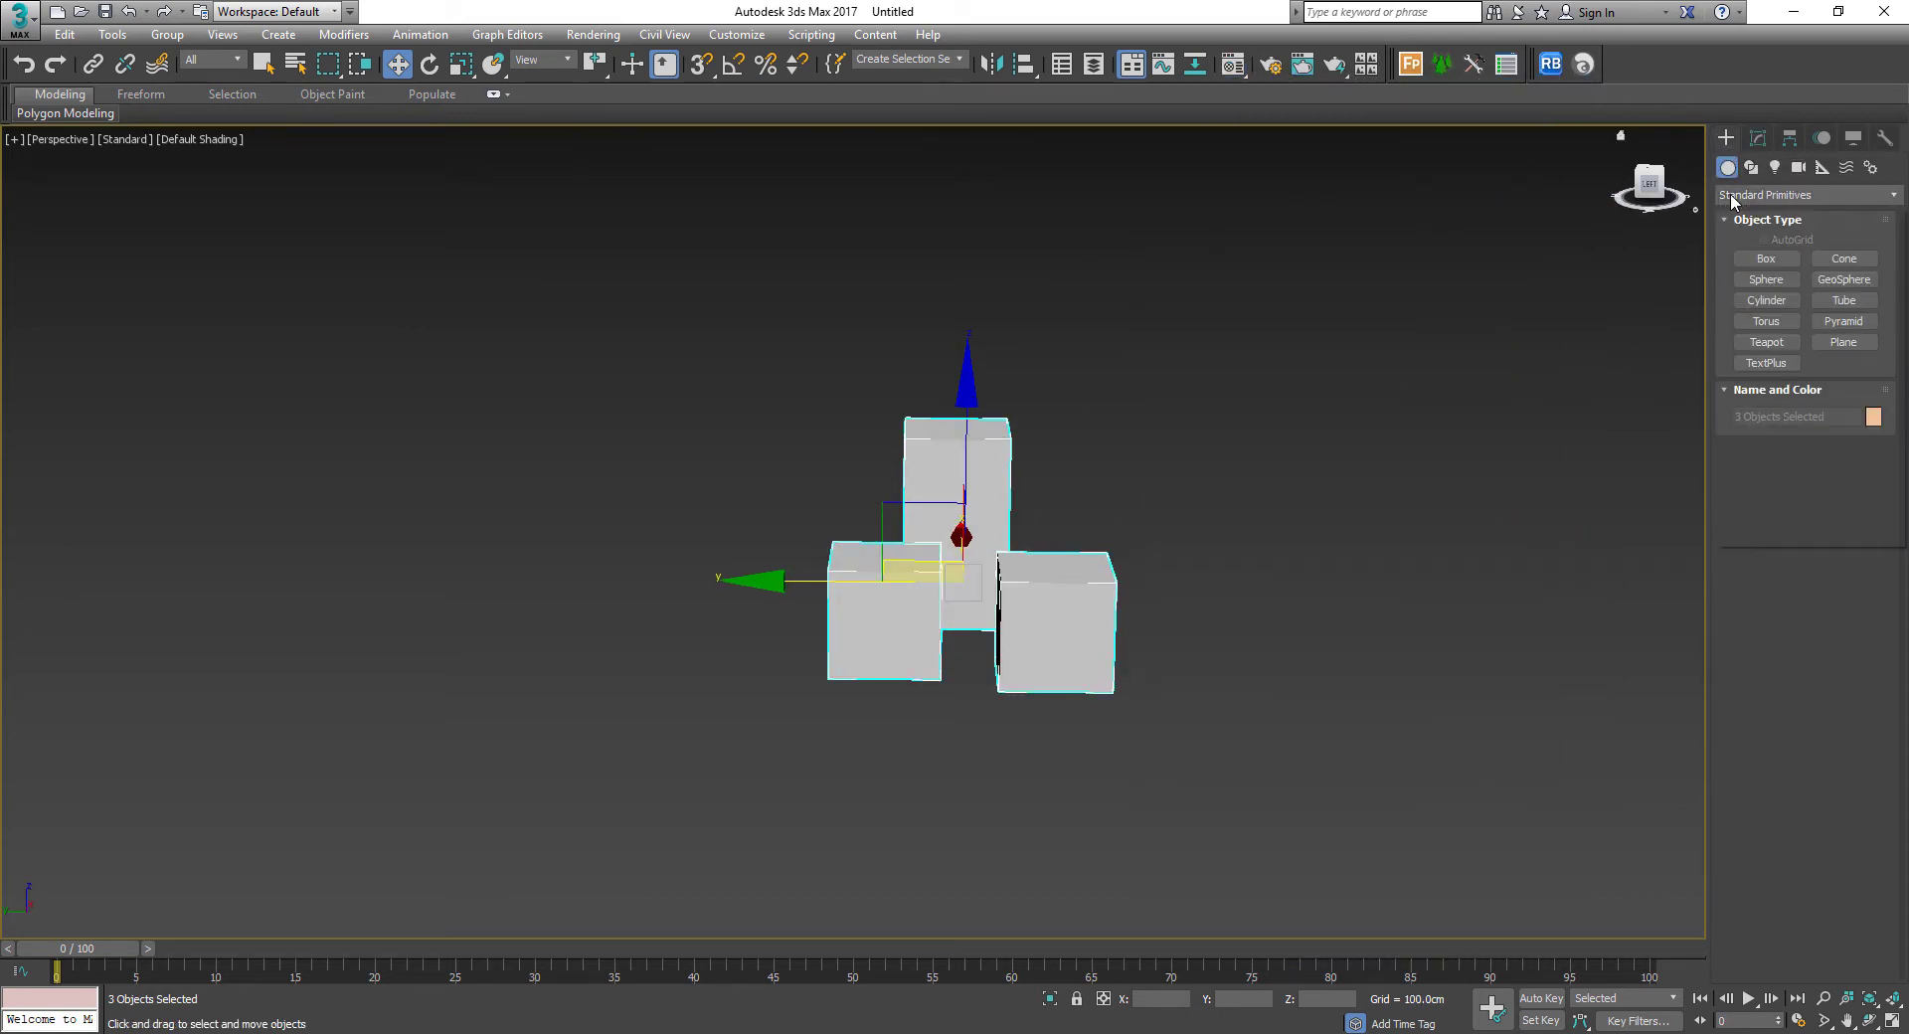
left_click(1750, 195)
left_click(1762, 486)
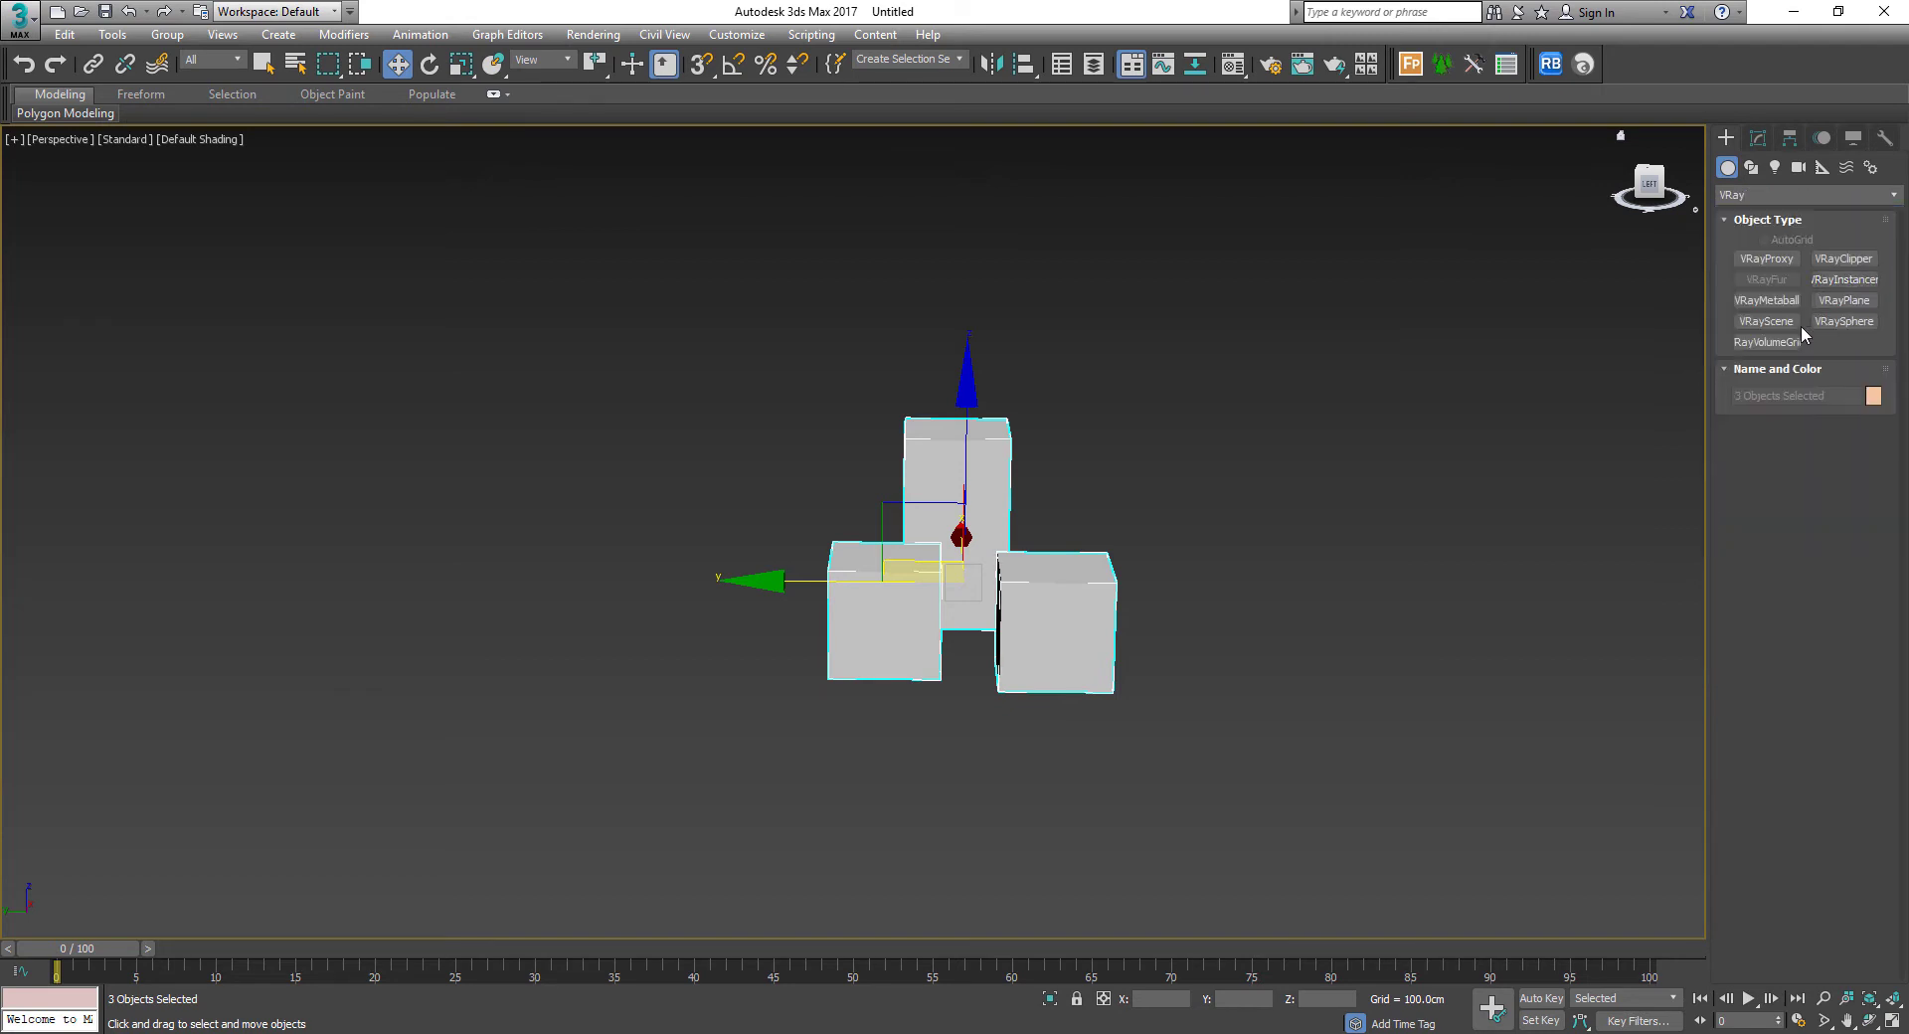
left_click(1844, 300)
left_click(905, 723)
key("m")
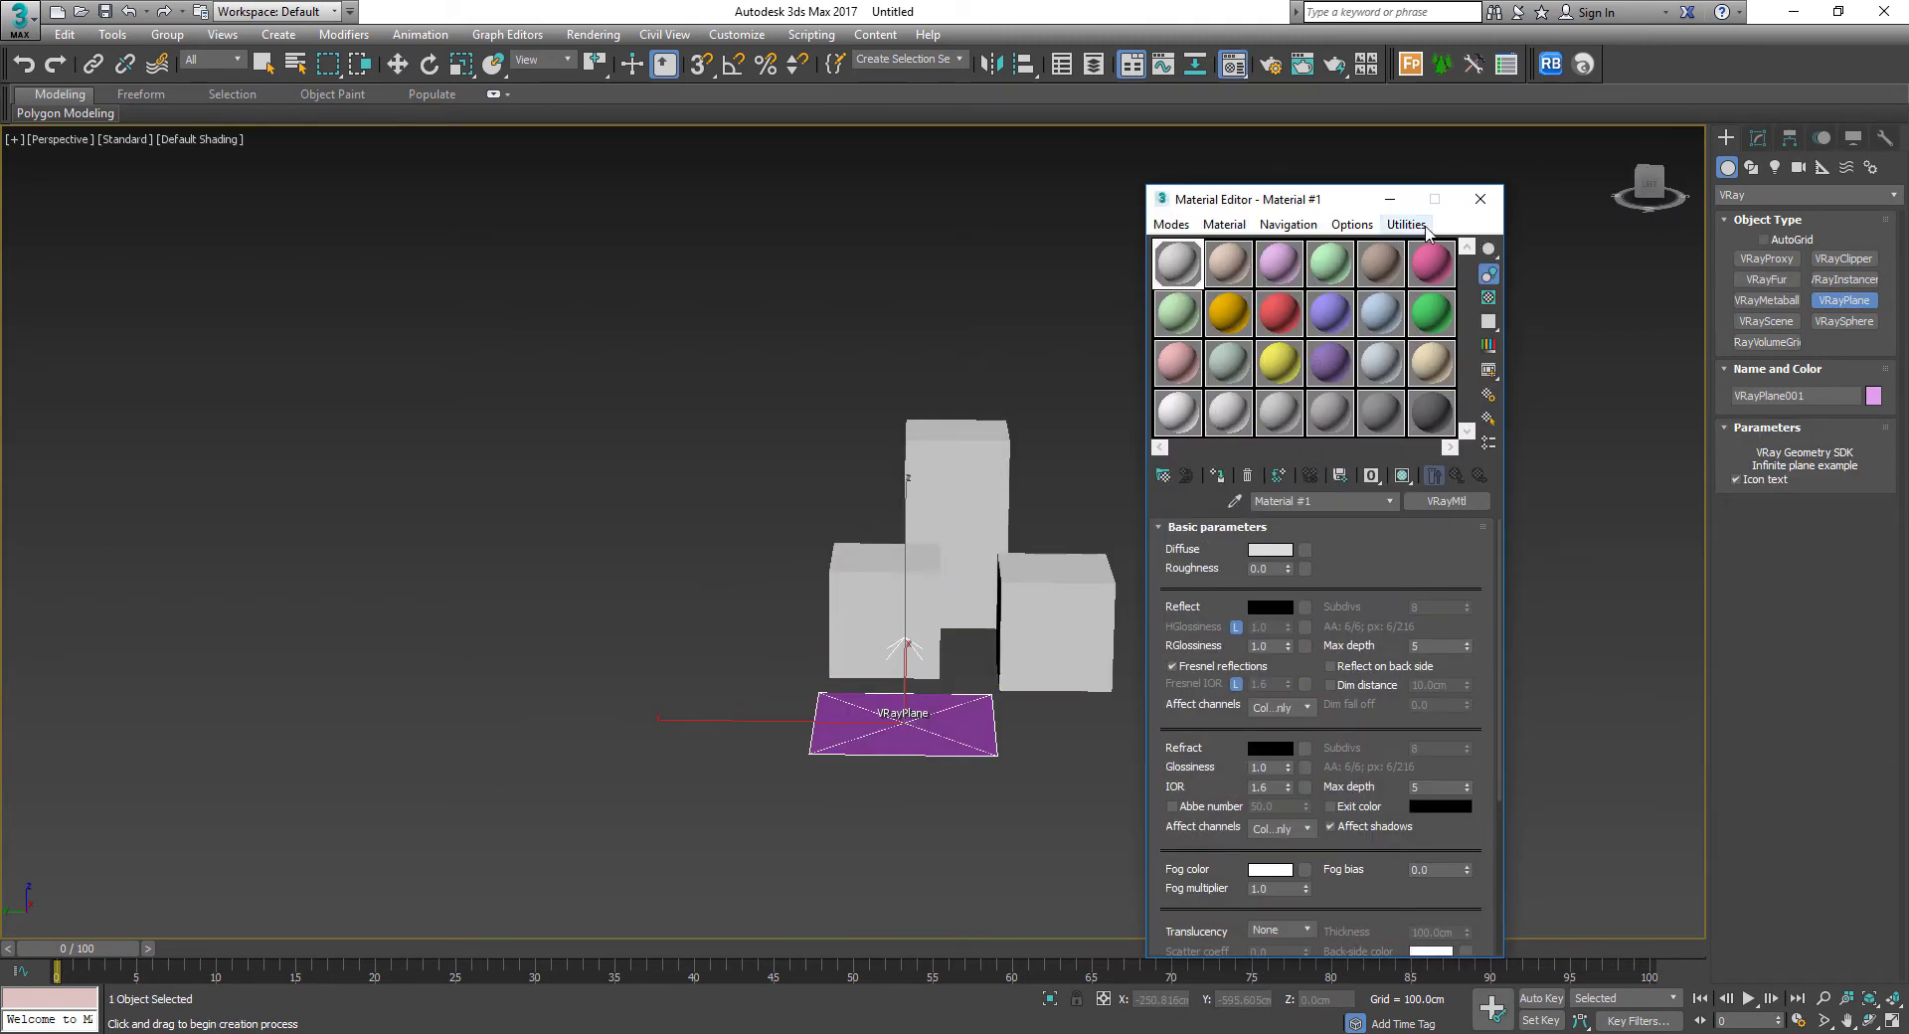
left_click(1481, 199)
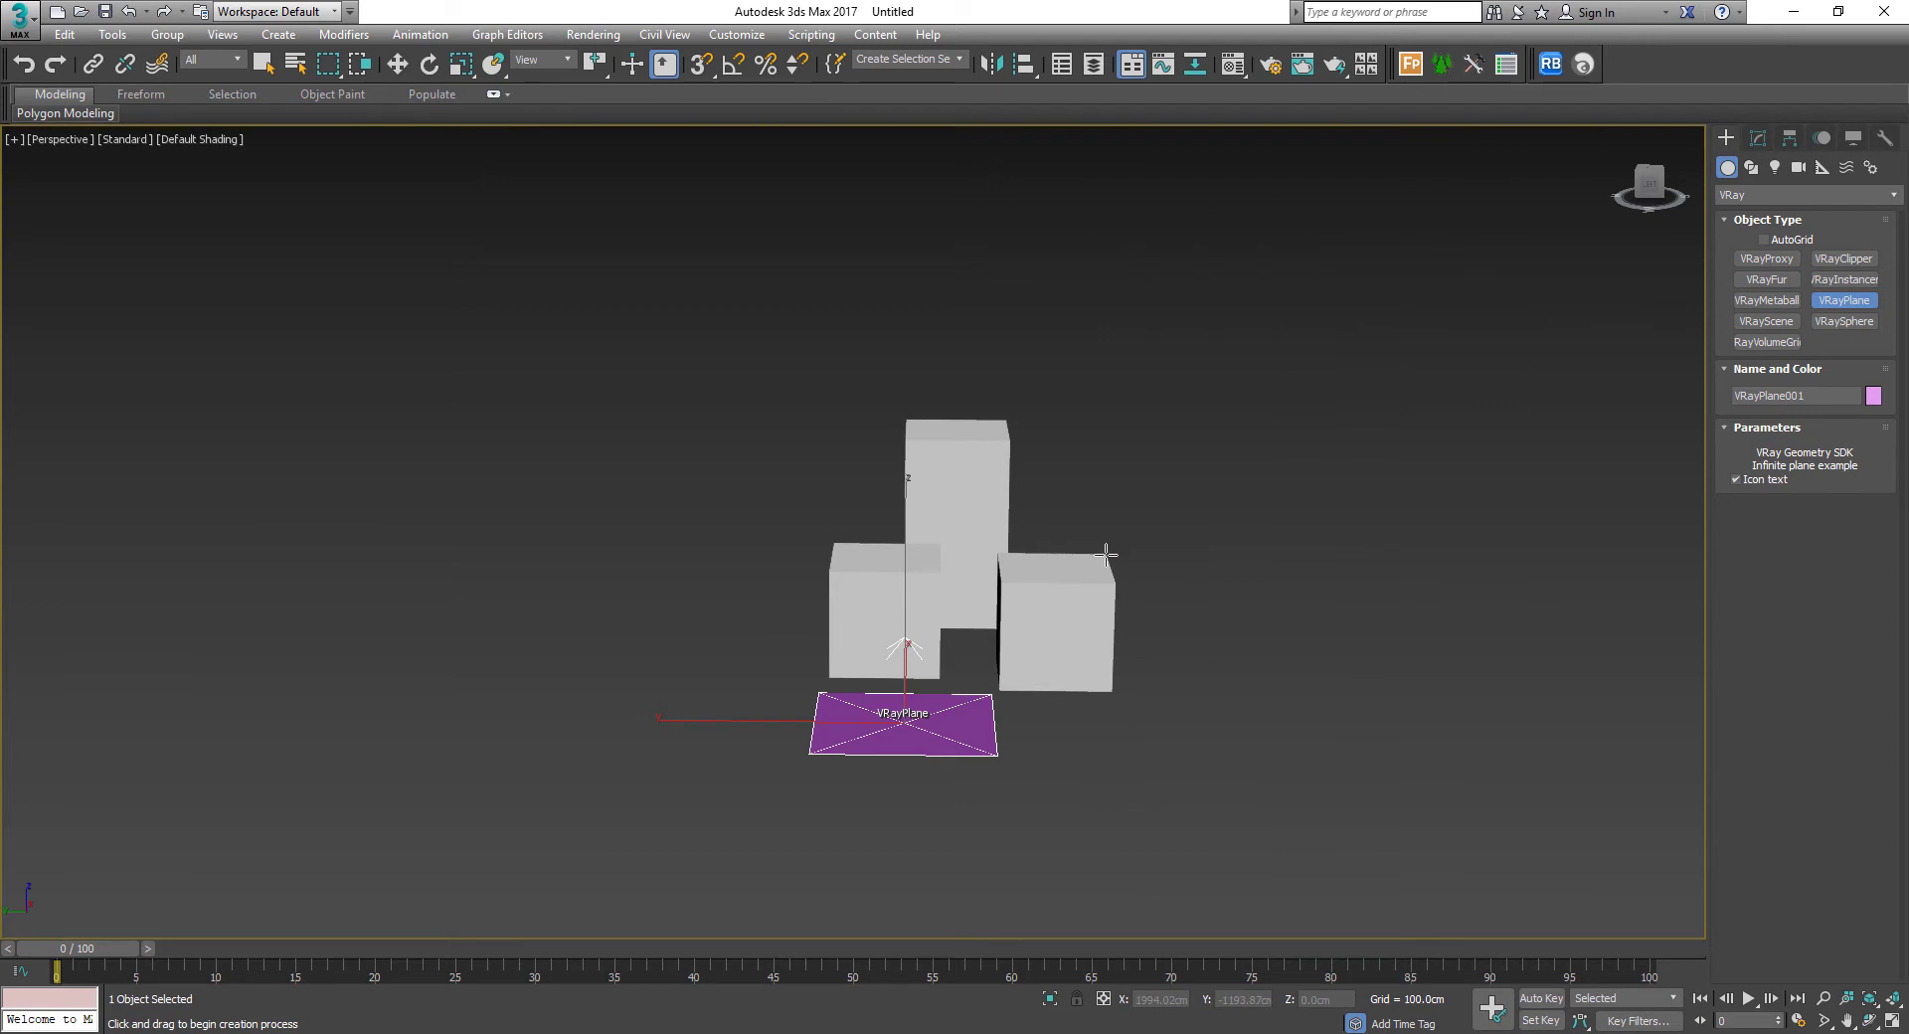
Load the "low" render preset with all its categories in the V-Ray render setup
left_click(1269, 67)
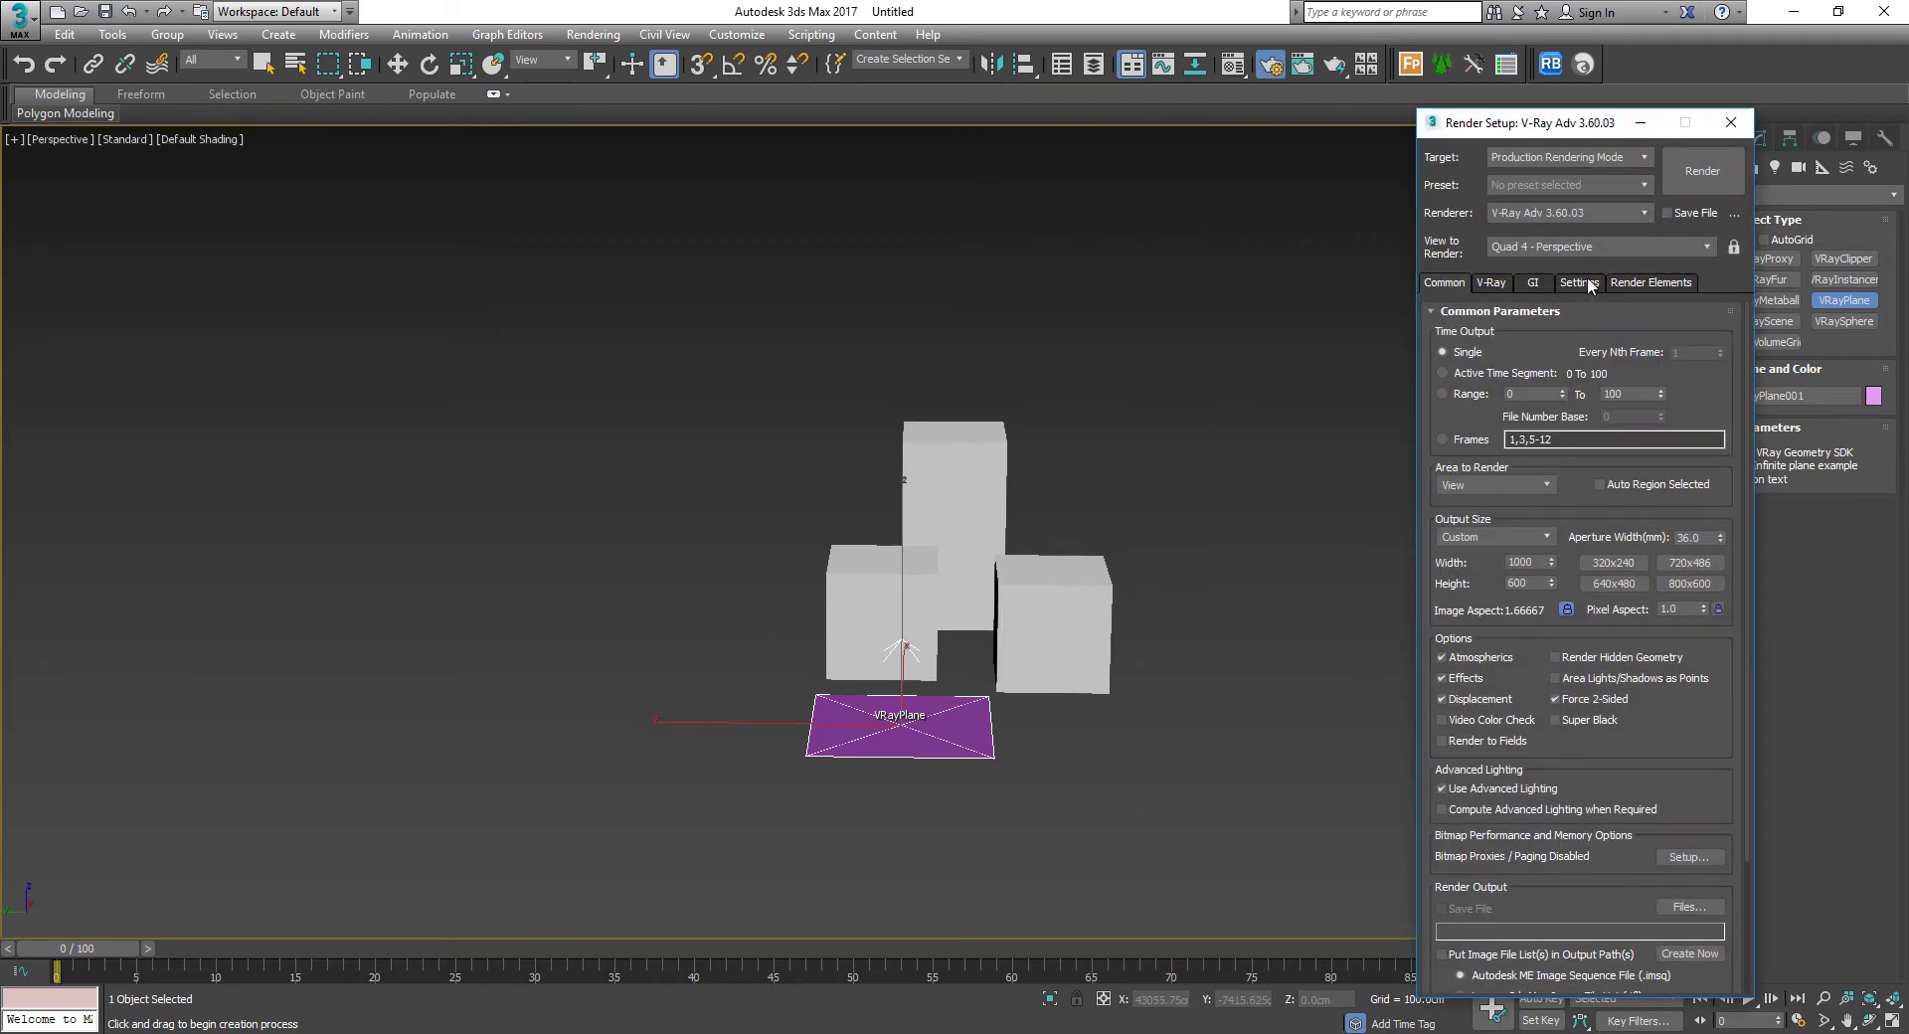
left_click(1564, 187)
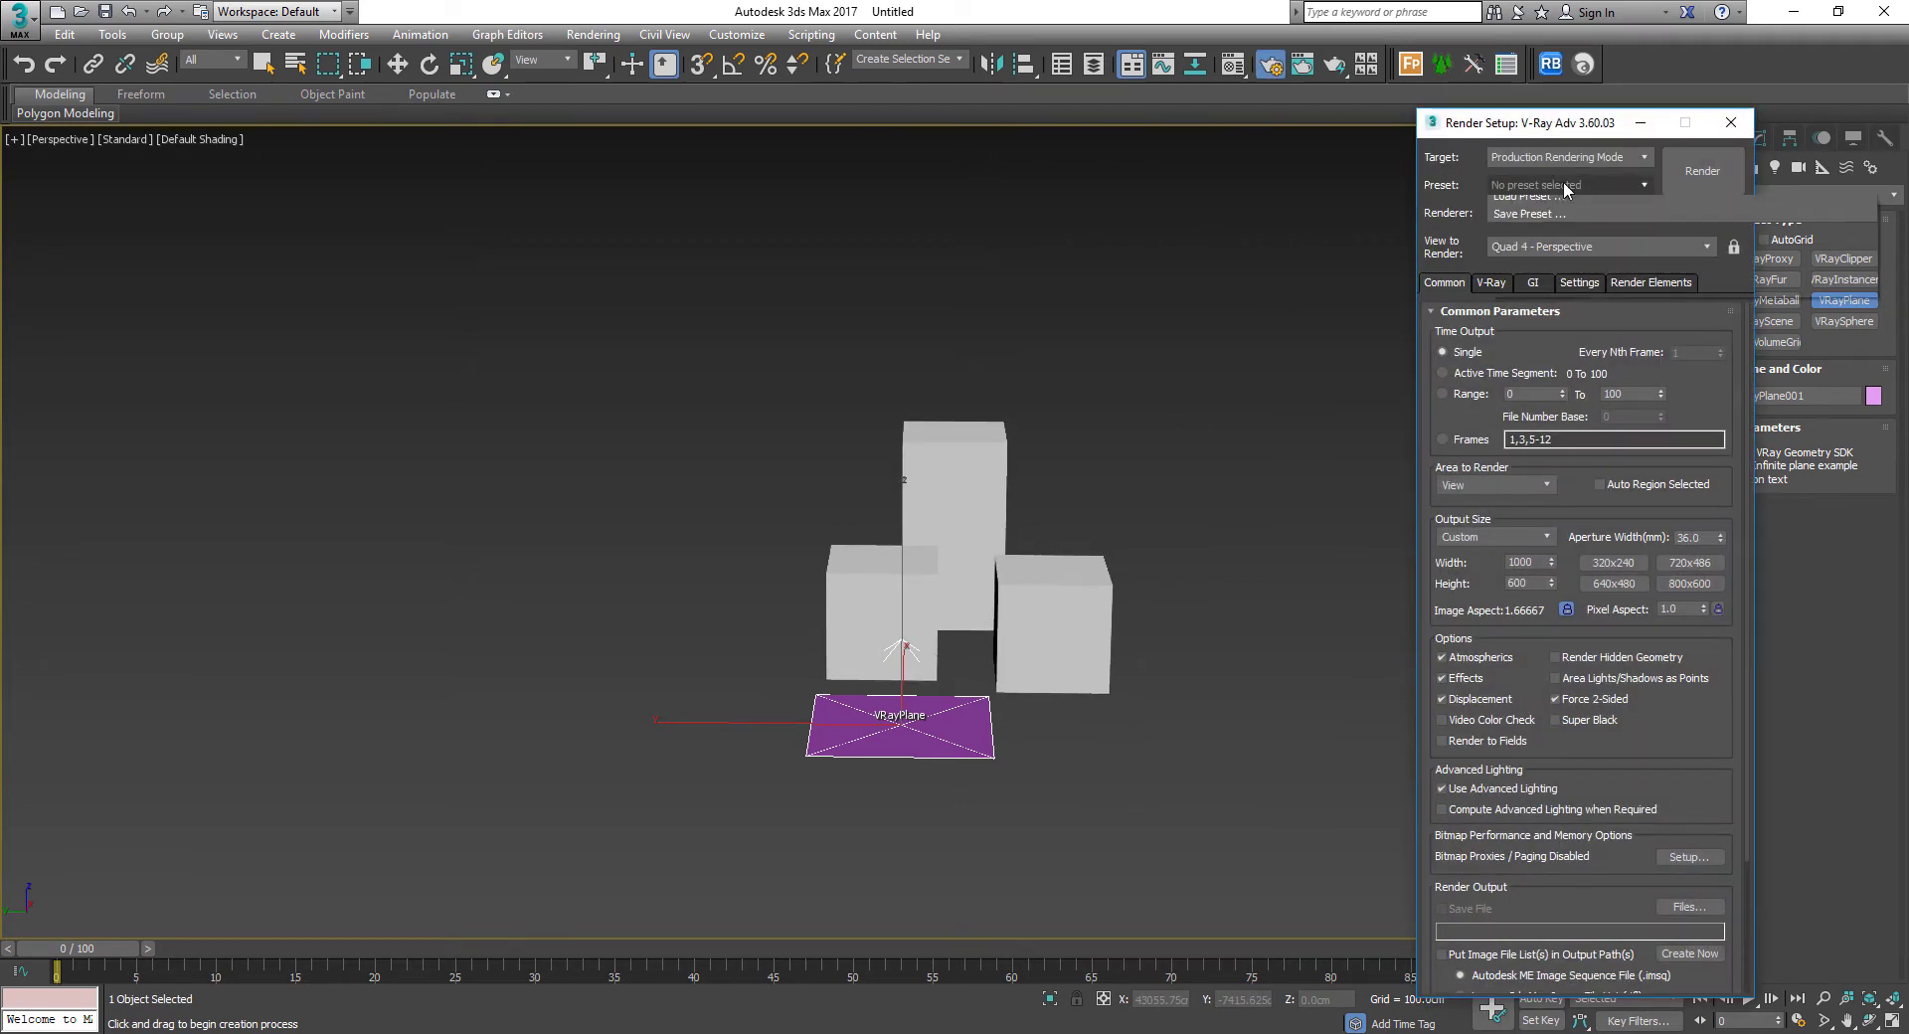
left_click(1561, 201)
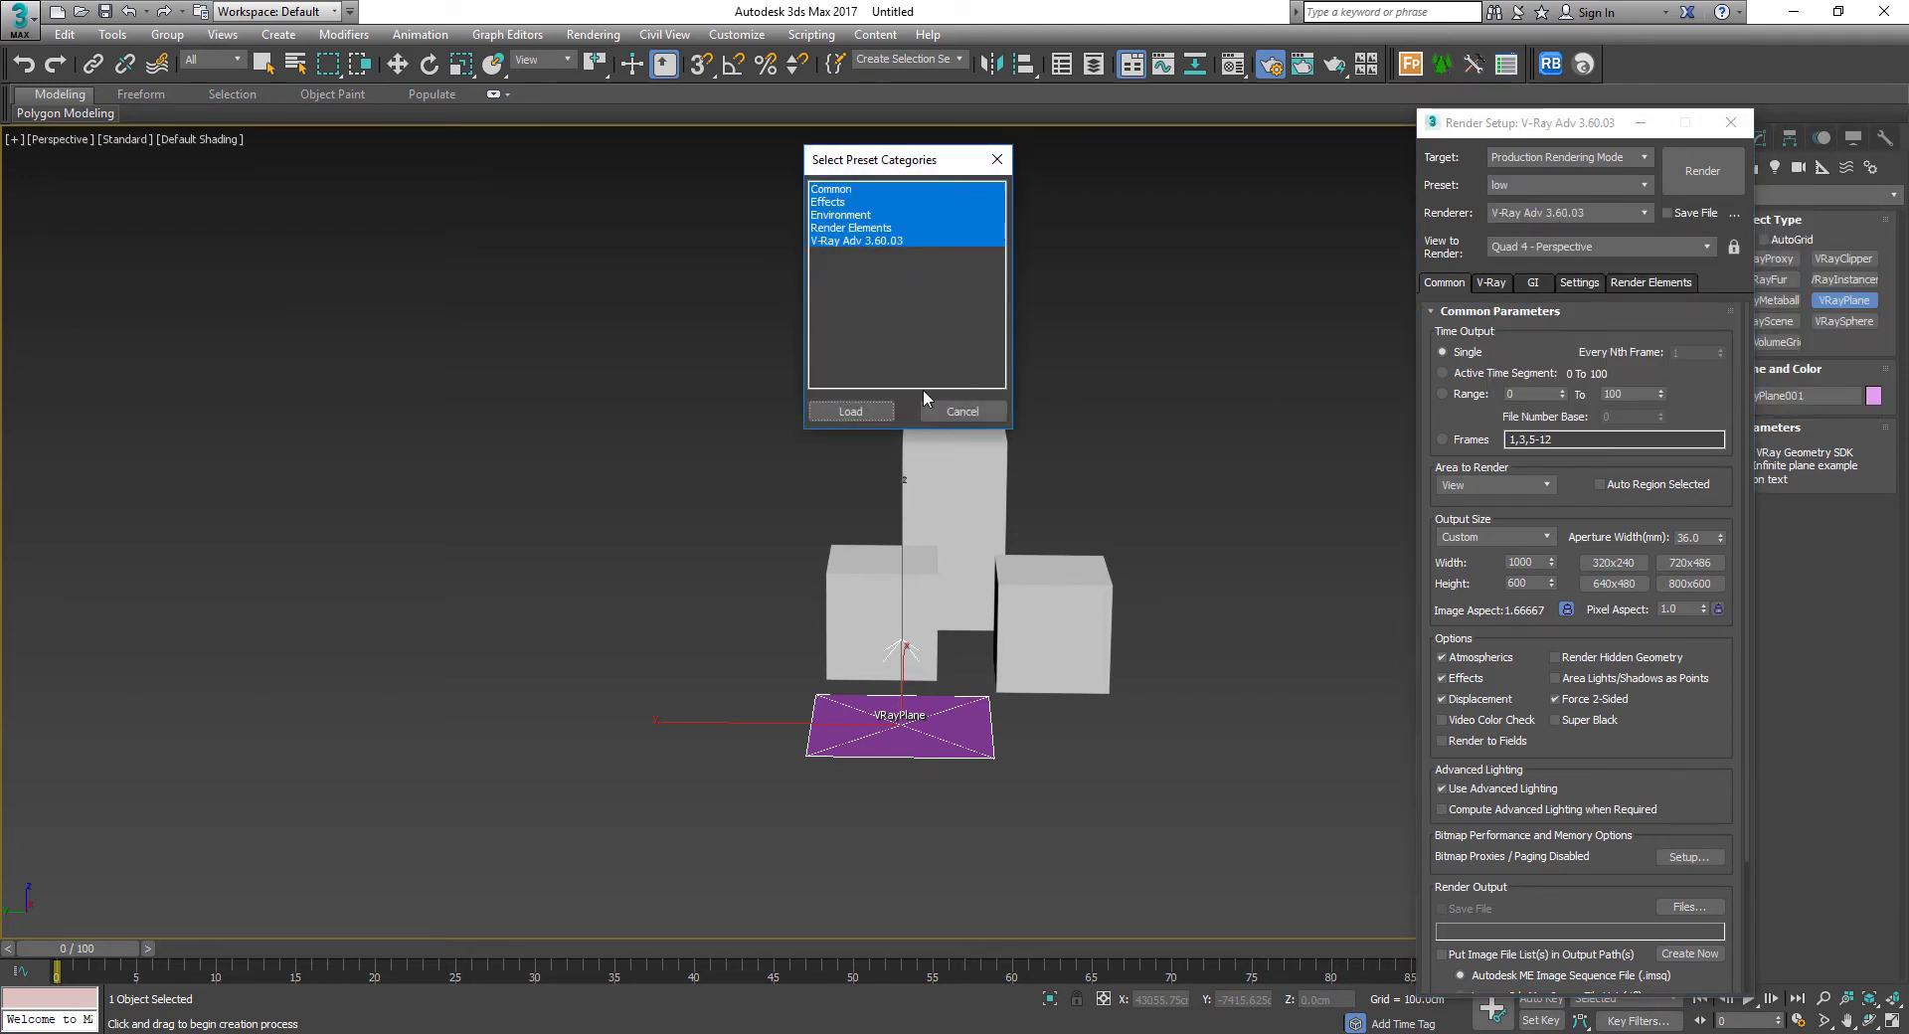
left_click(851, 410)
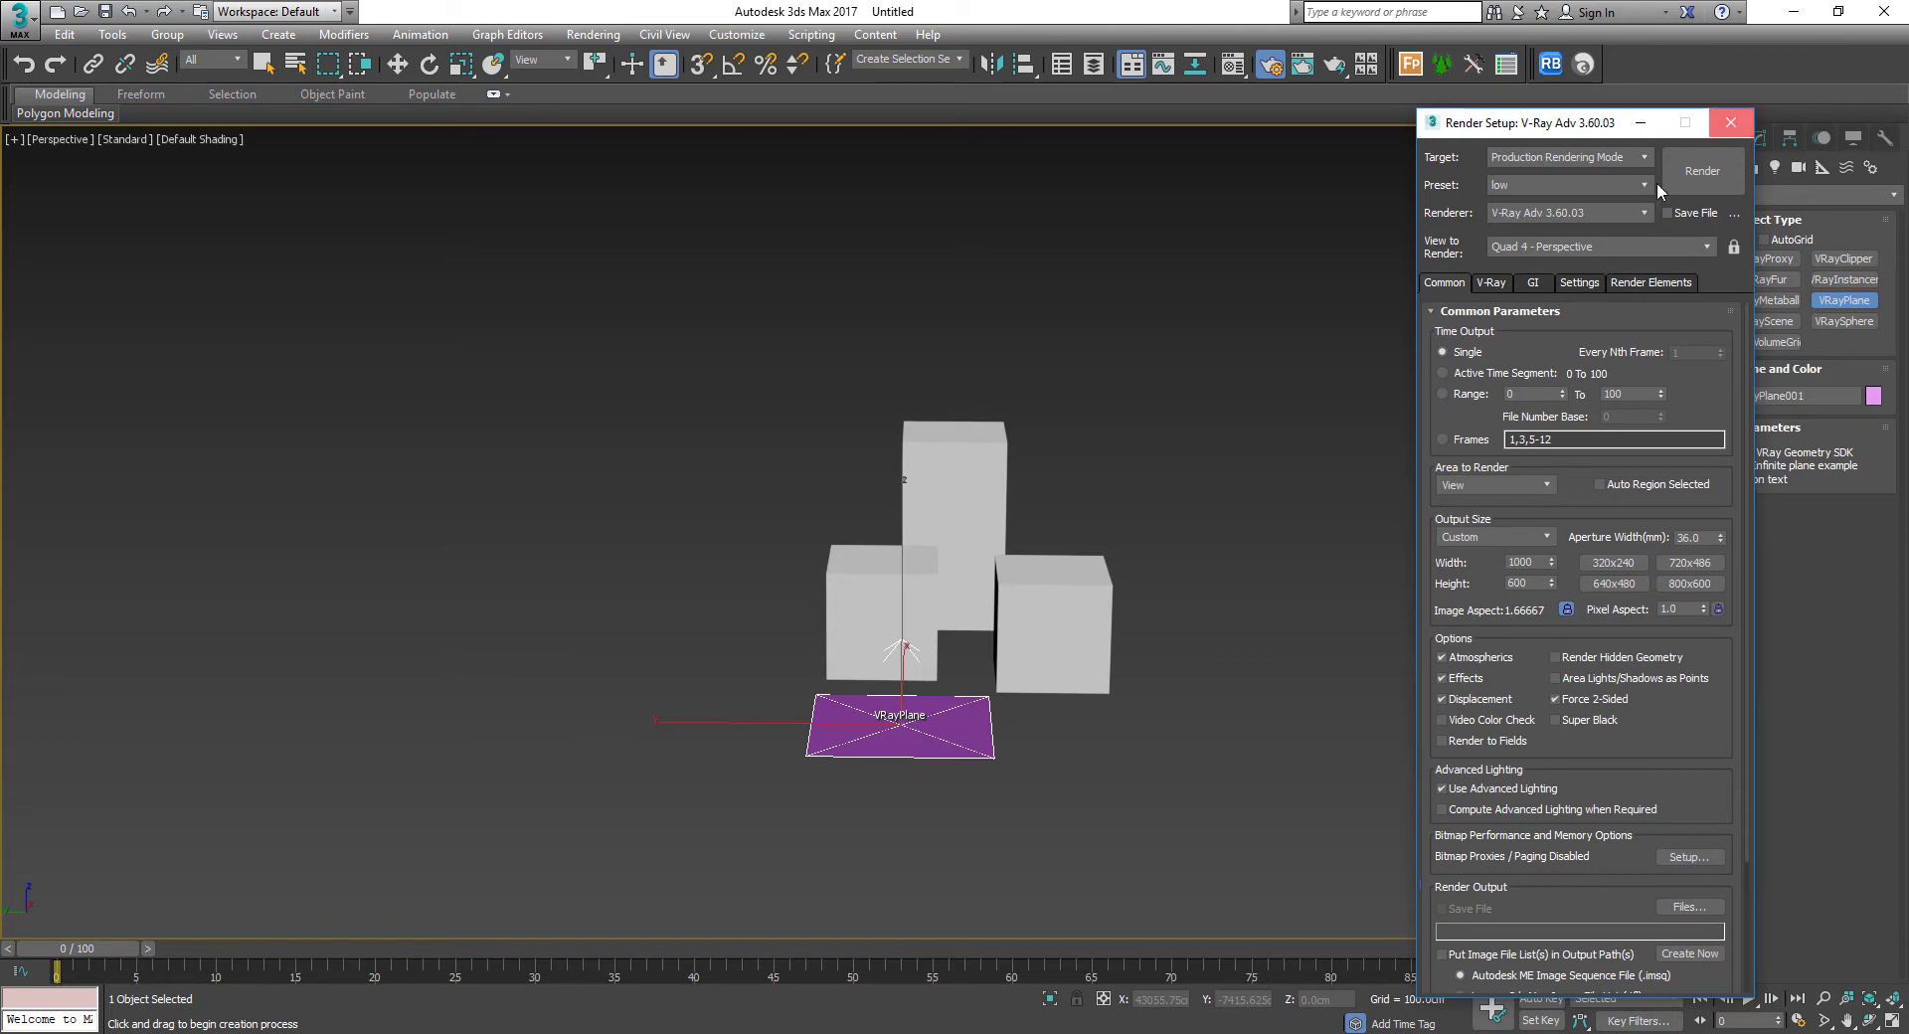
left_click(1731, 122)
Show the safe frame and compose a close, low-angle Perspective view of the three boxes
mouse_move(1053, 669)
middle_mouse_down("alt")
mouse_move(1003, 656)
mouse_move(1018, 661)
middle_mouse_up("alt")
key("shift+f")
scroll(991, 658, "up", 4)
middle_click_drag(919, 606, 848, 597, "alt")
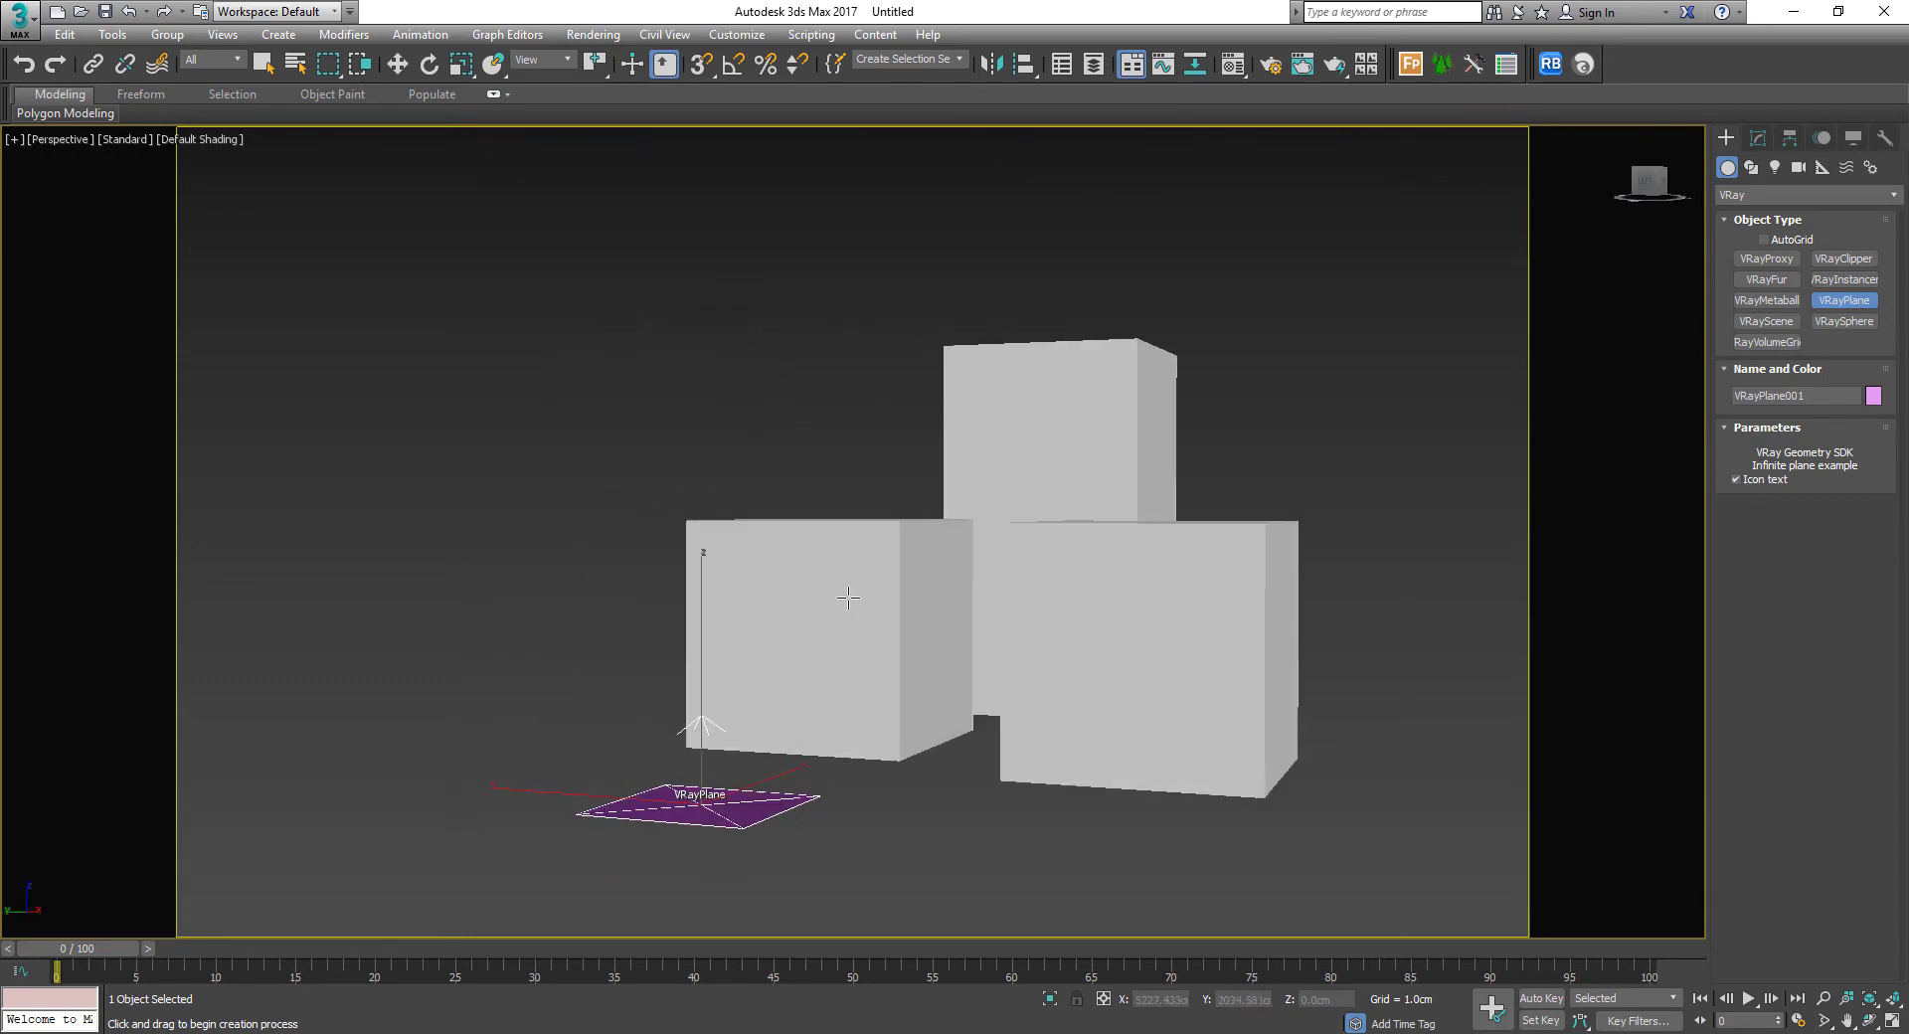
scroll(953, 627, "up", 1)
middle_click_drag(953, 627, 961, 608)
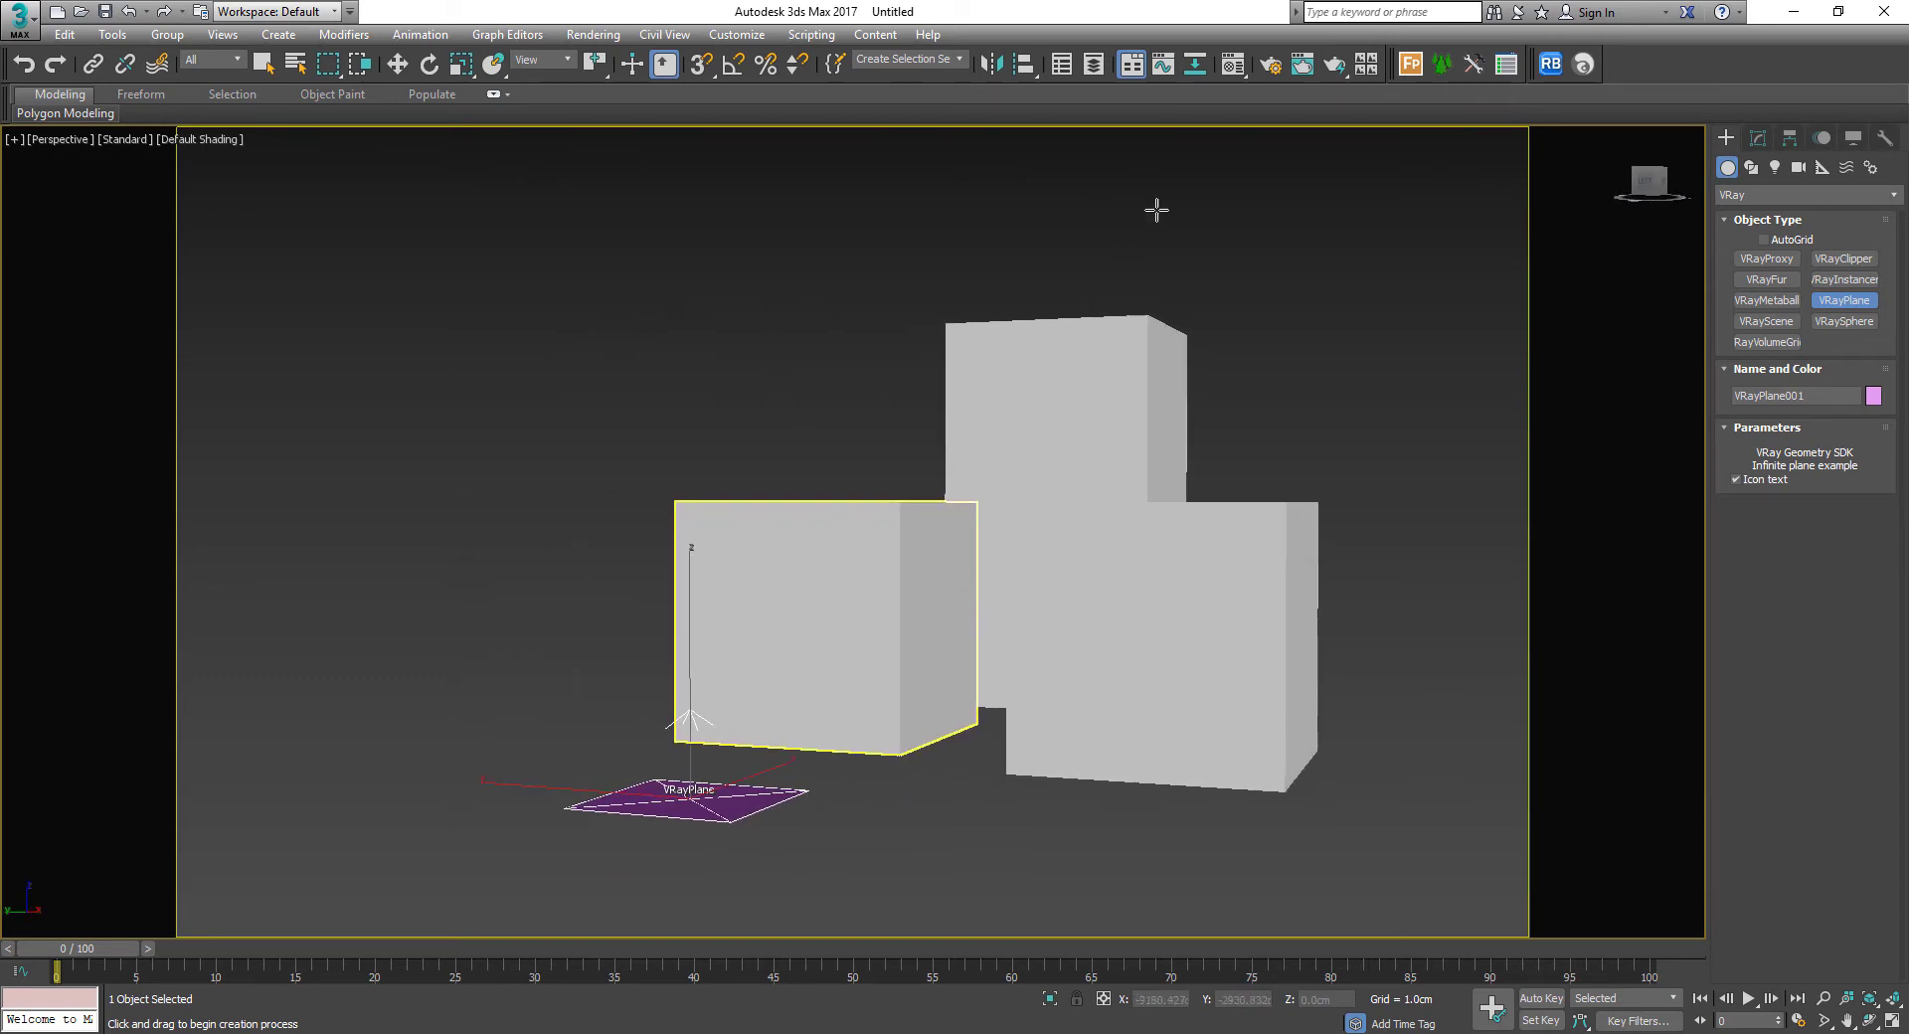
Start a test render of the Perspective view, cancel it, close the frame buffer and discard the stray second VRayPlane
left_click(1330, 66)
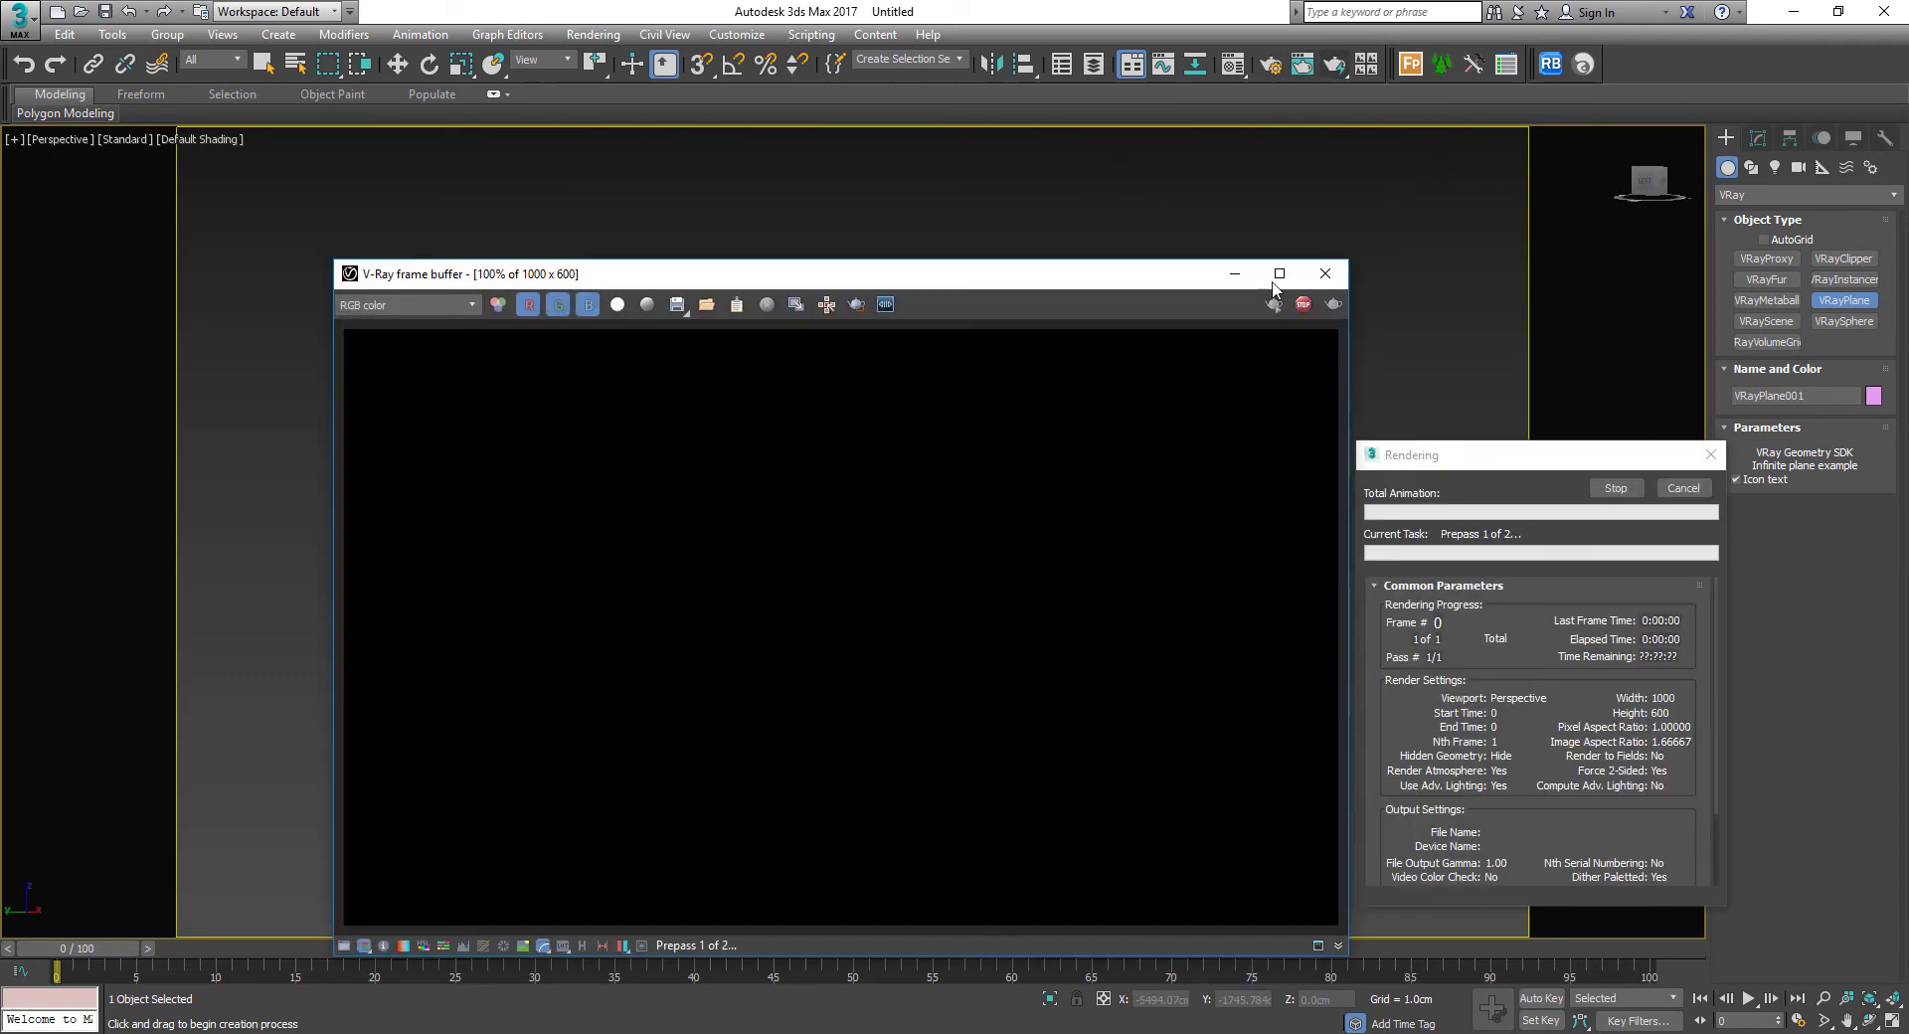
left_click_drag(1000, 286, 961, 198)
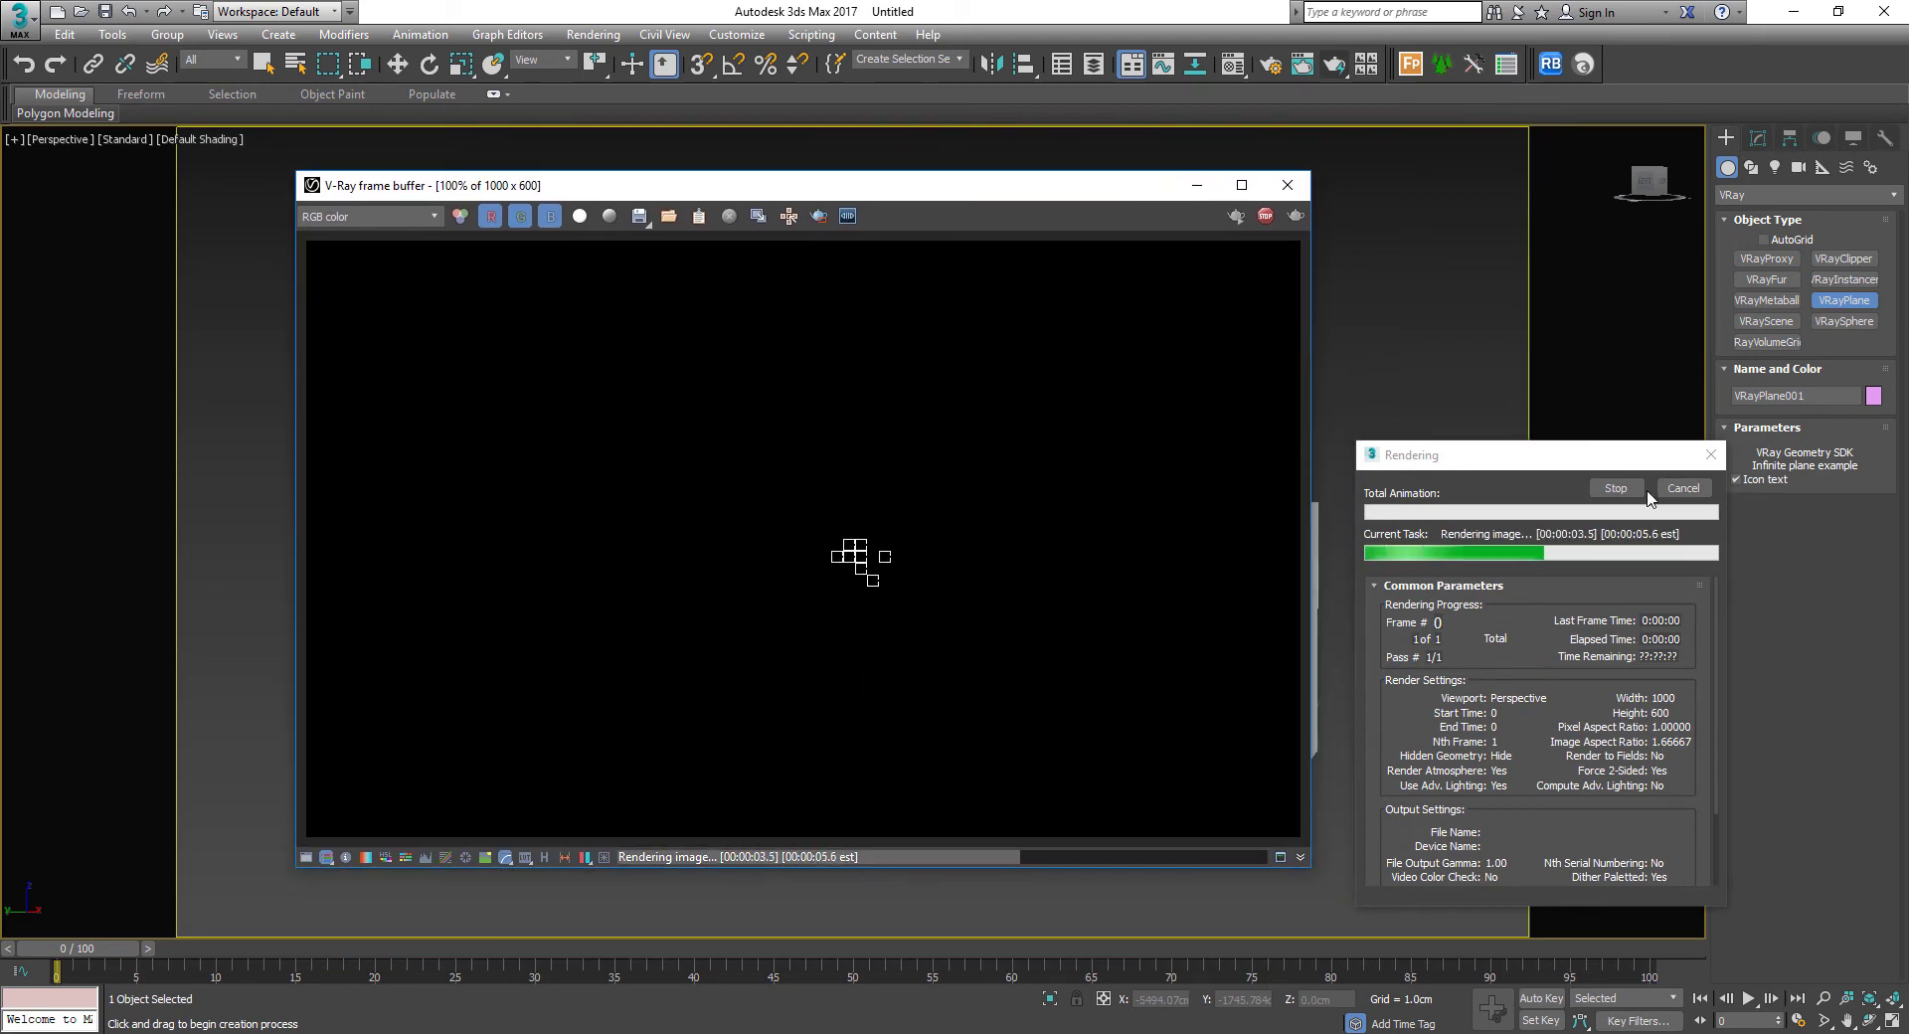
left_click(1626, 459)
left_click(1287, 185)
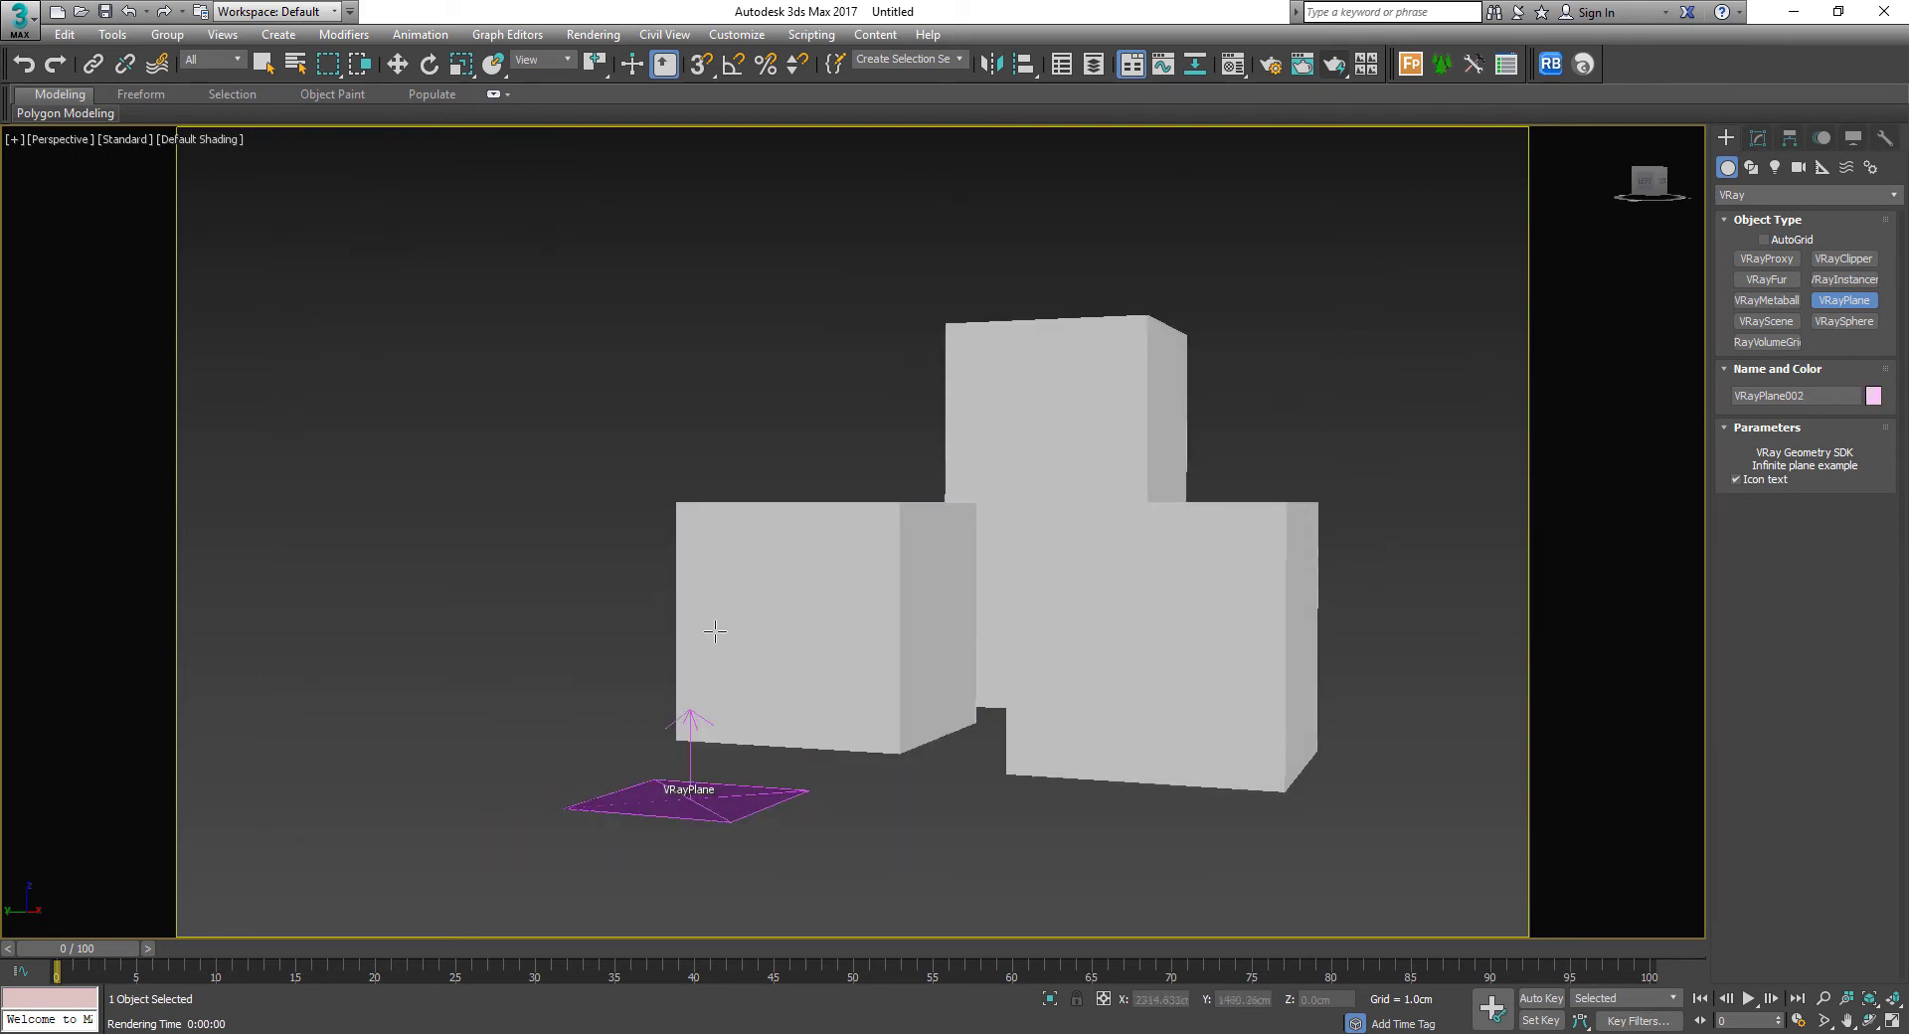
right_click(796, 630)
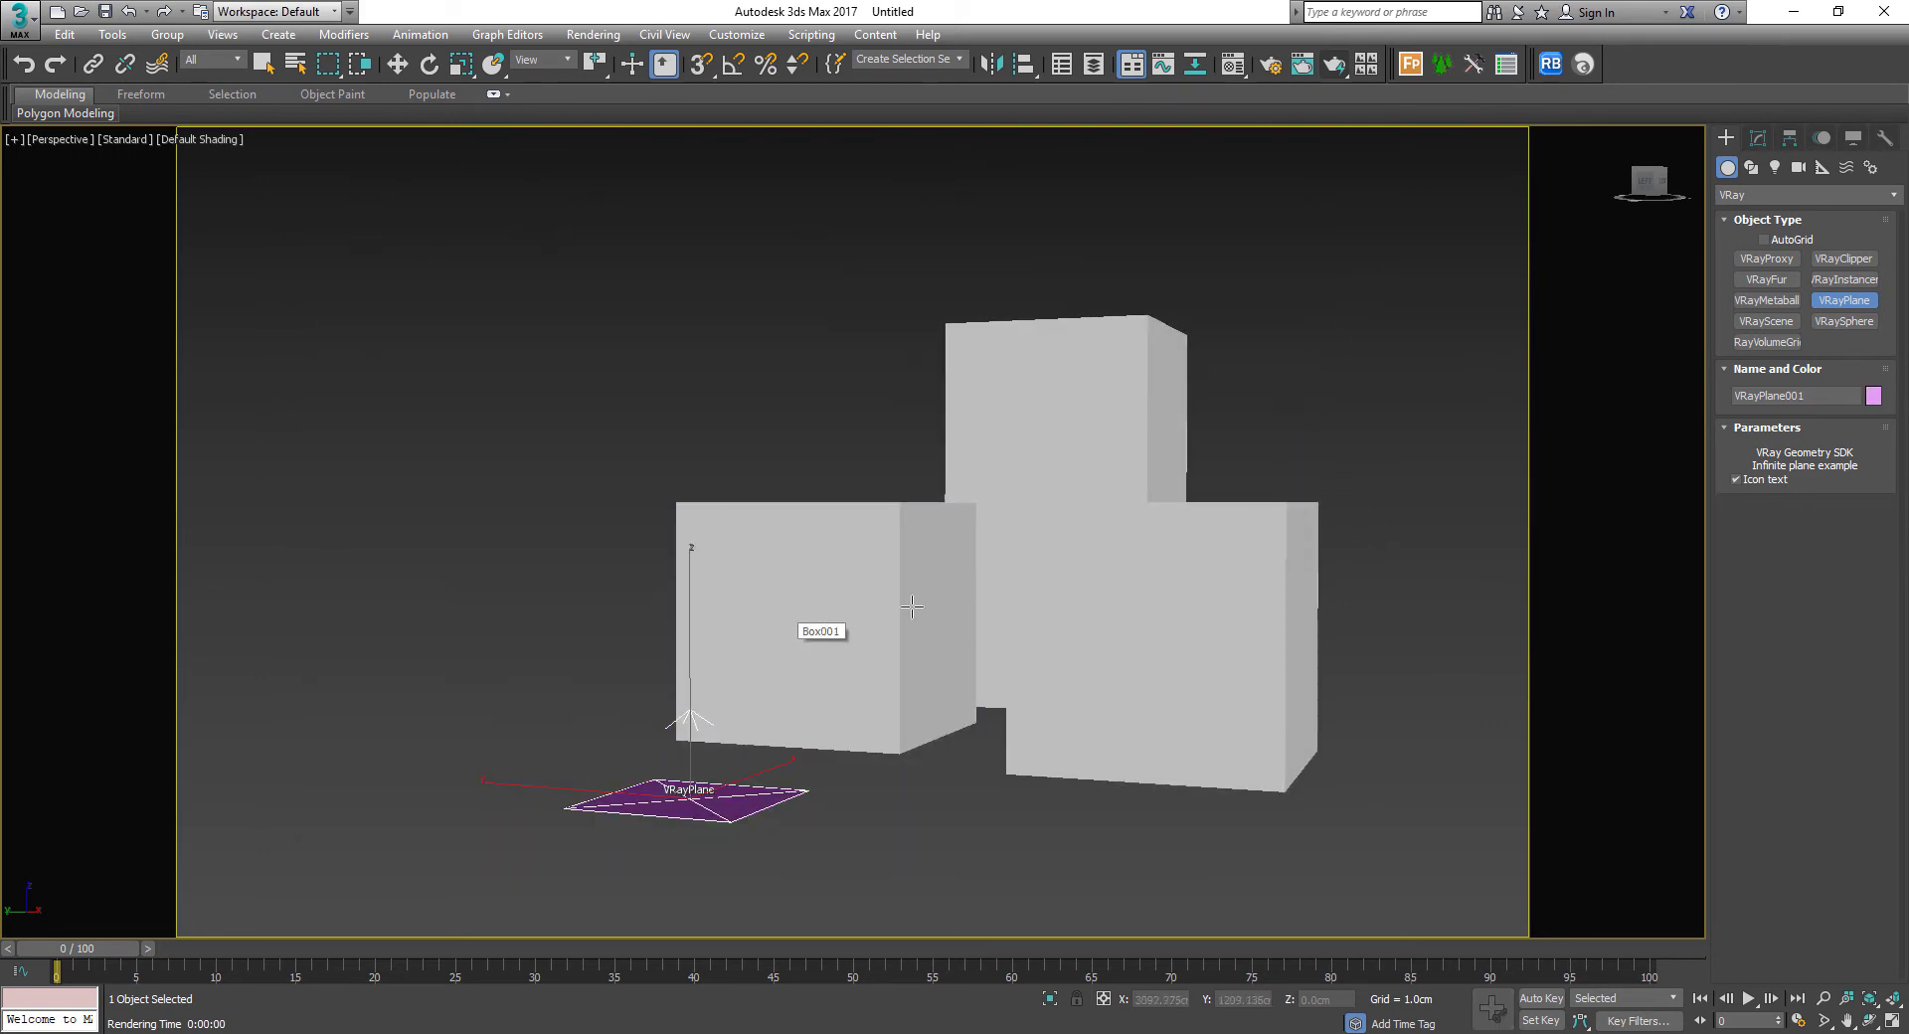
Select the three boxes and the VRayPlane together in the Perspective view
key("w")
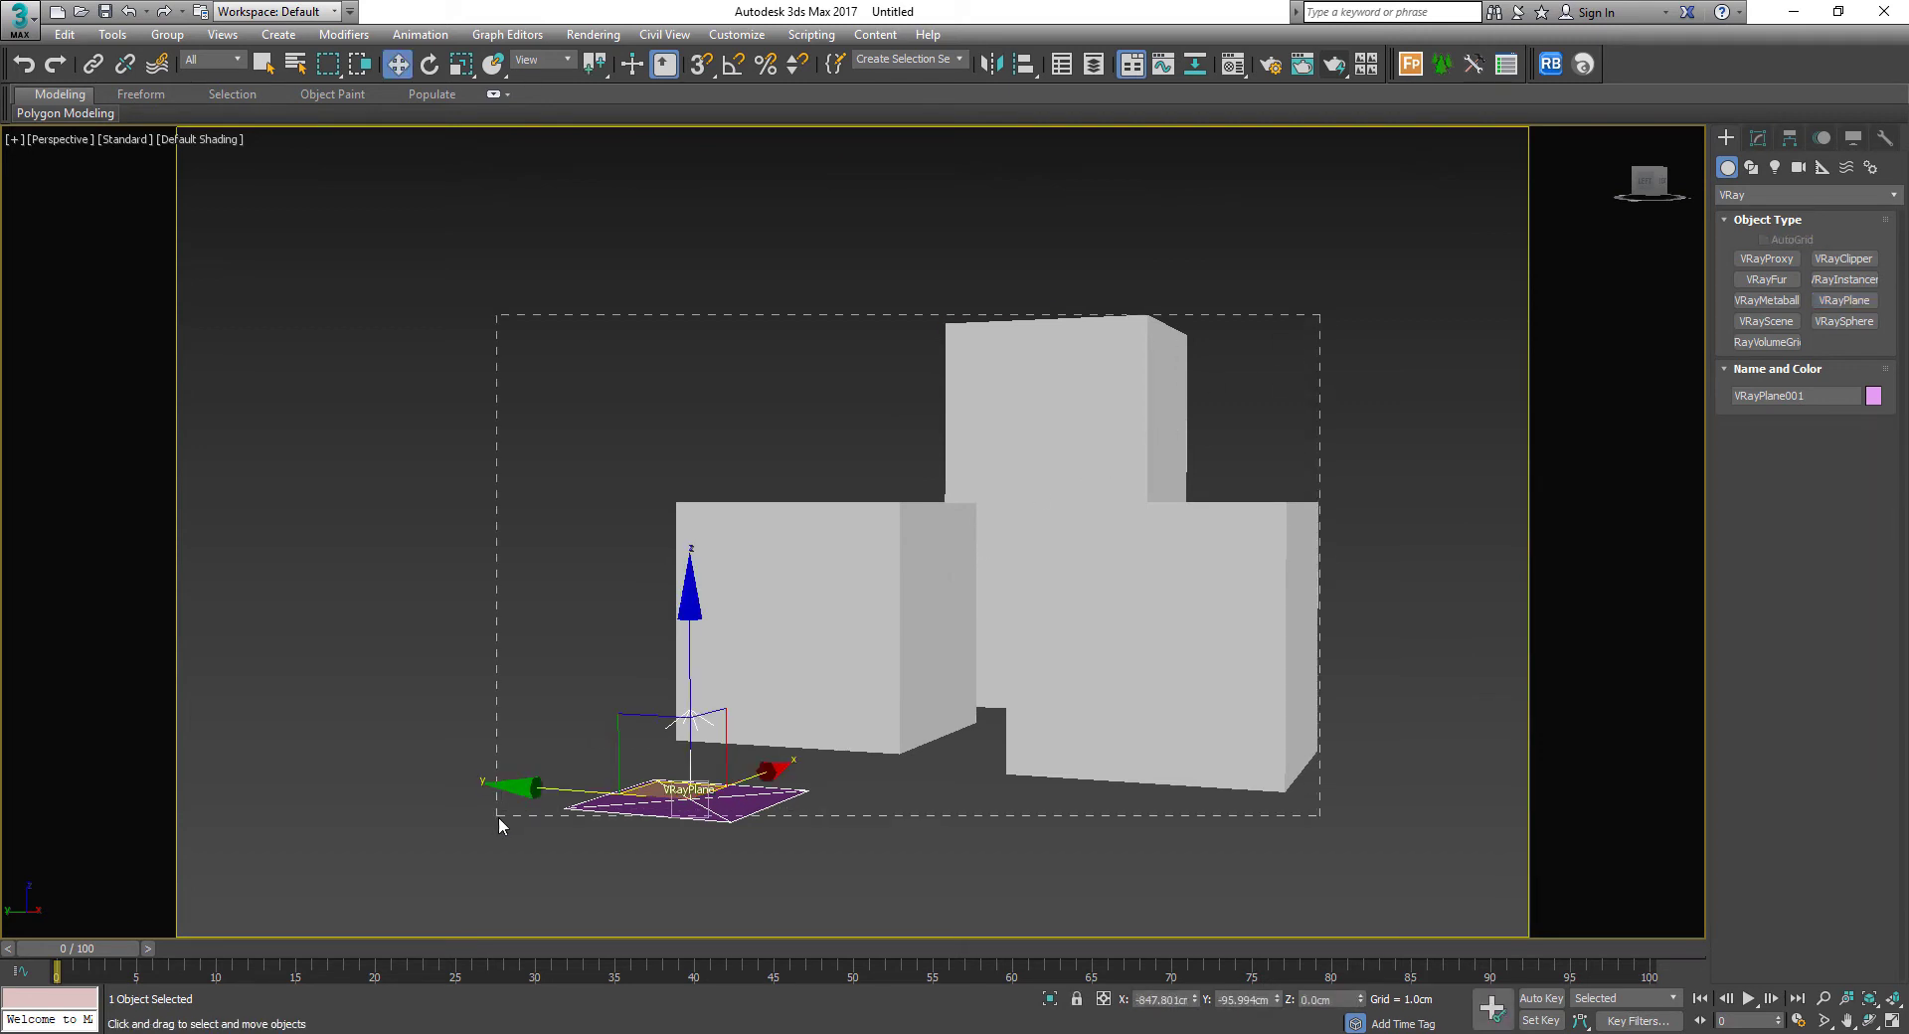
left_click_drag(498, 816, 498, 815)
middle_click_drag(889, 801, 853, 800)
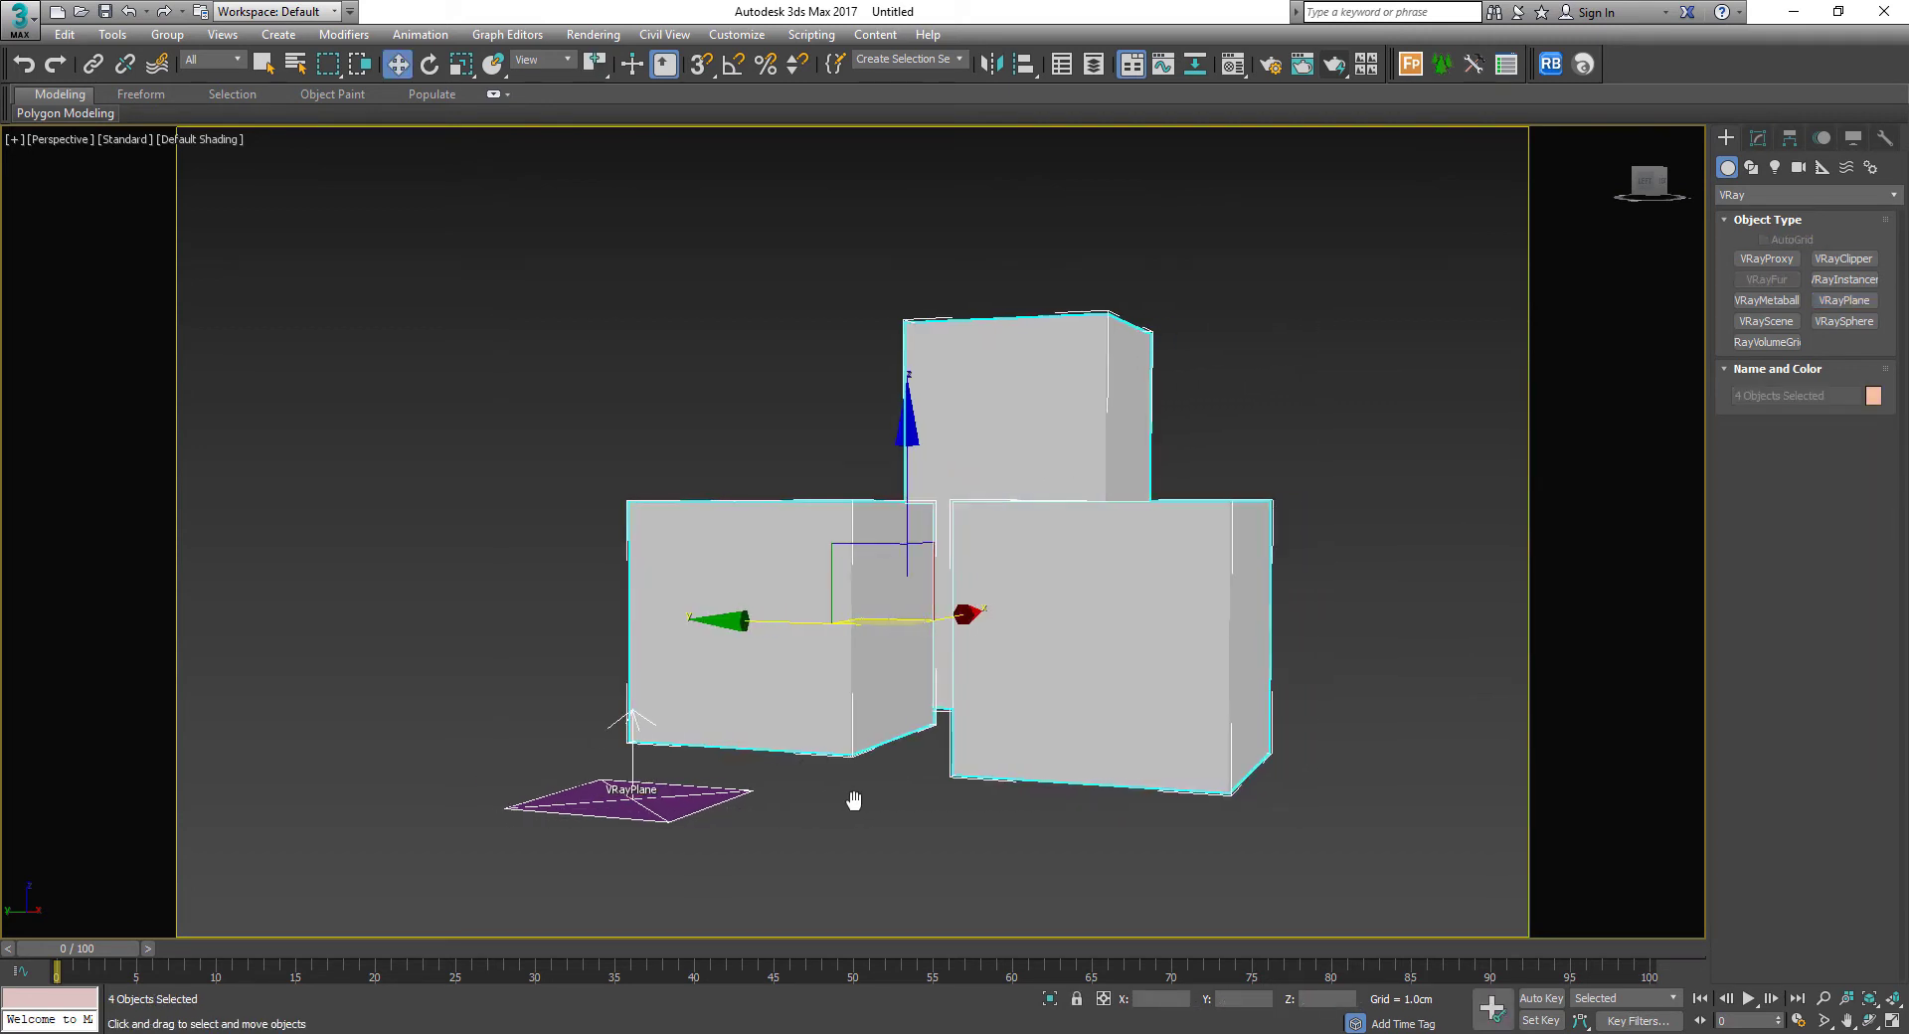
Place a VRayLight of type Dome in the Top view, beside the boxes and the VRayPlane
left_click(1733, 202)
left_click(1734, 201)
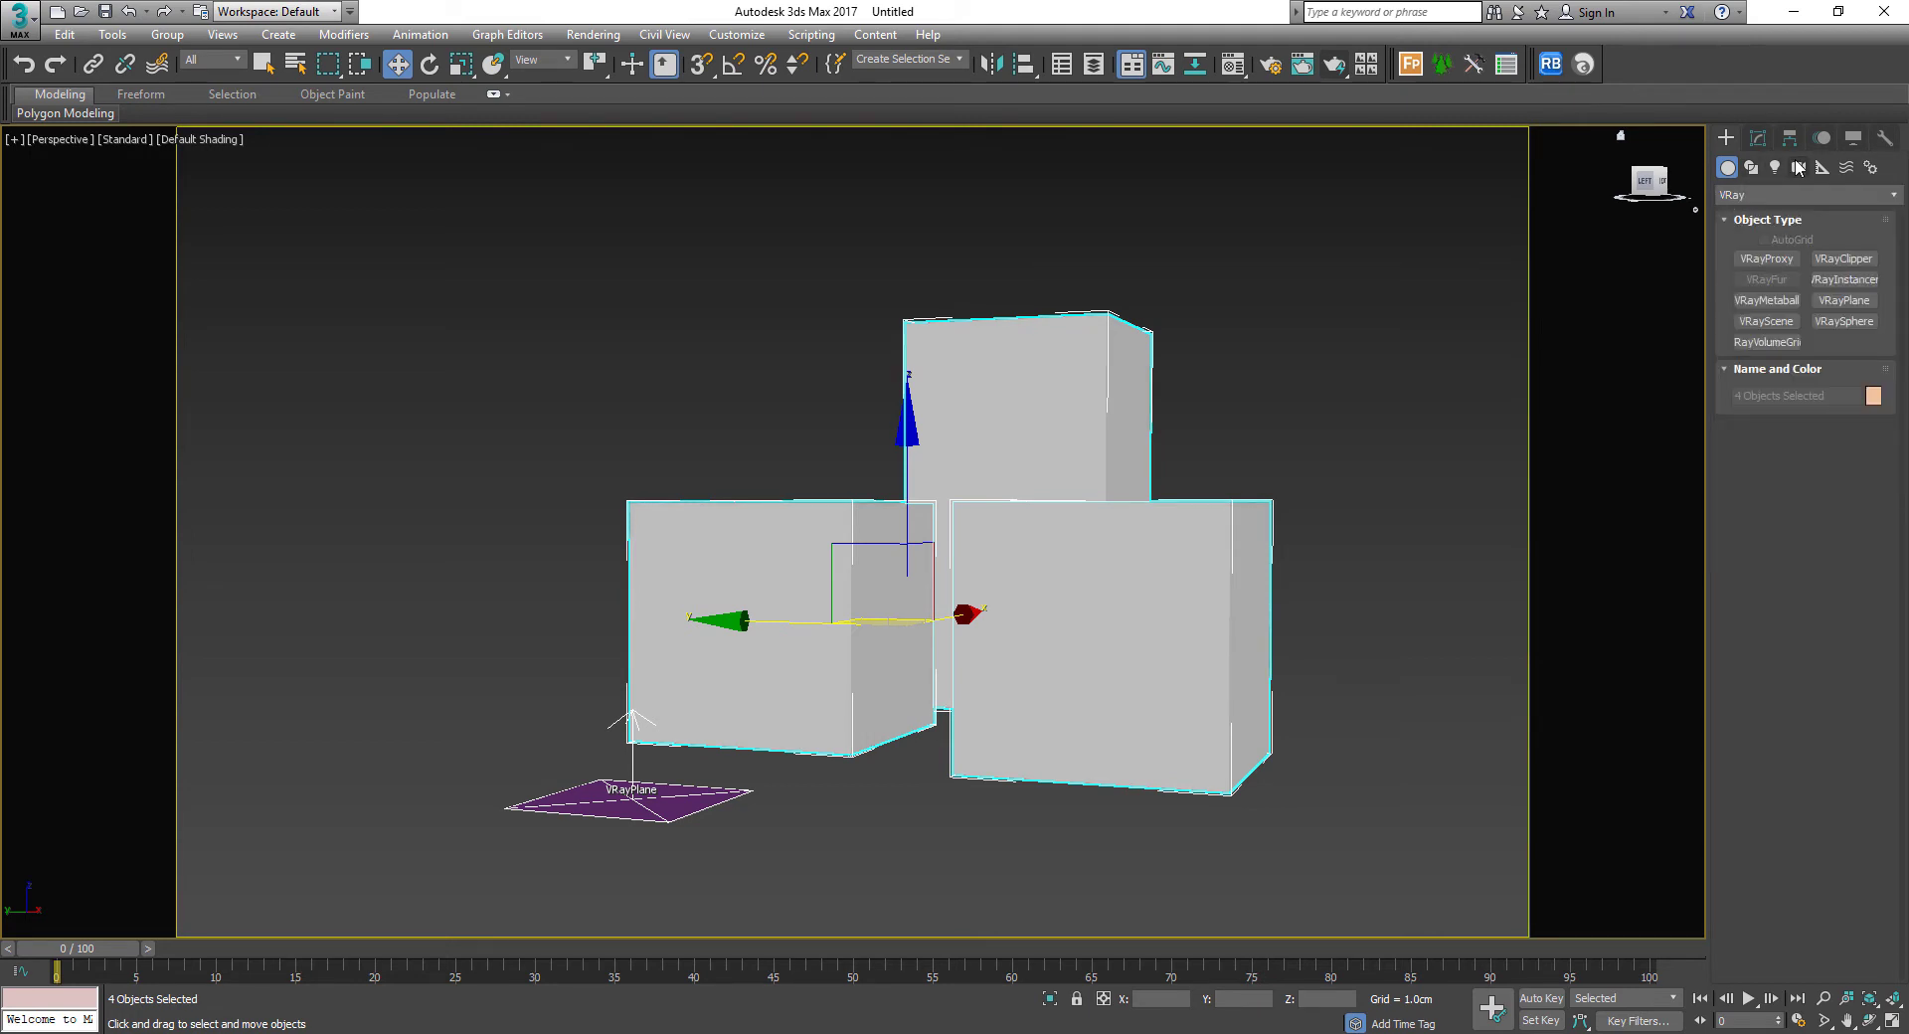
left_click(1776, 168)
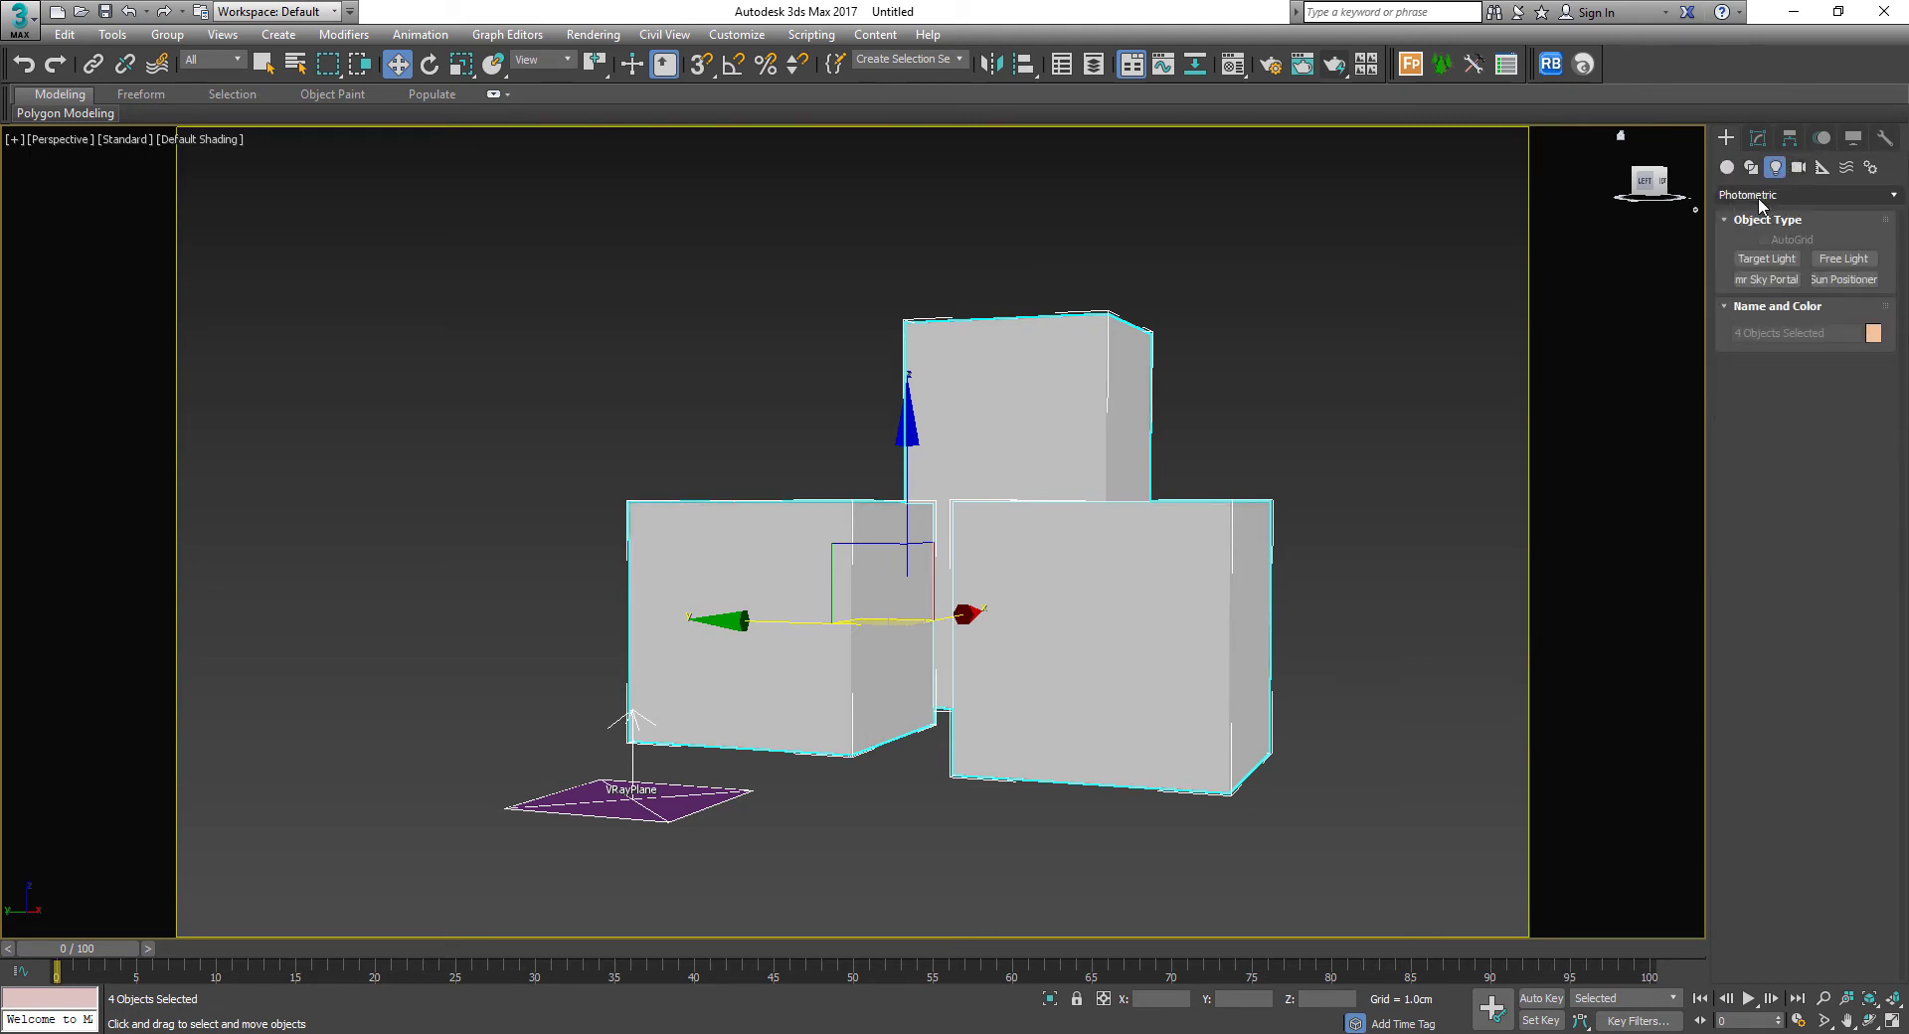
left_click(1760, 198)
left_click(1774, 252)
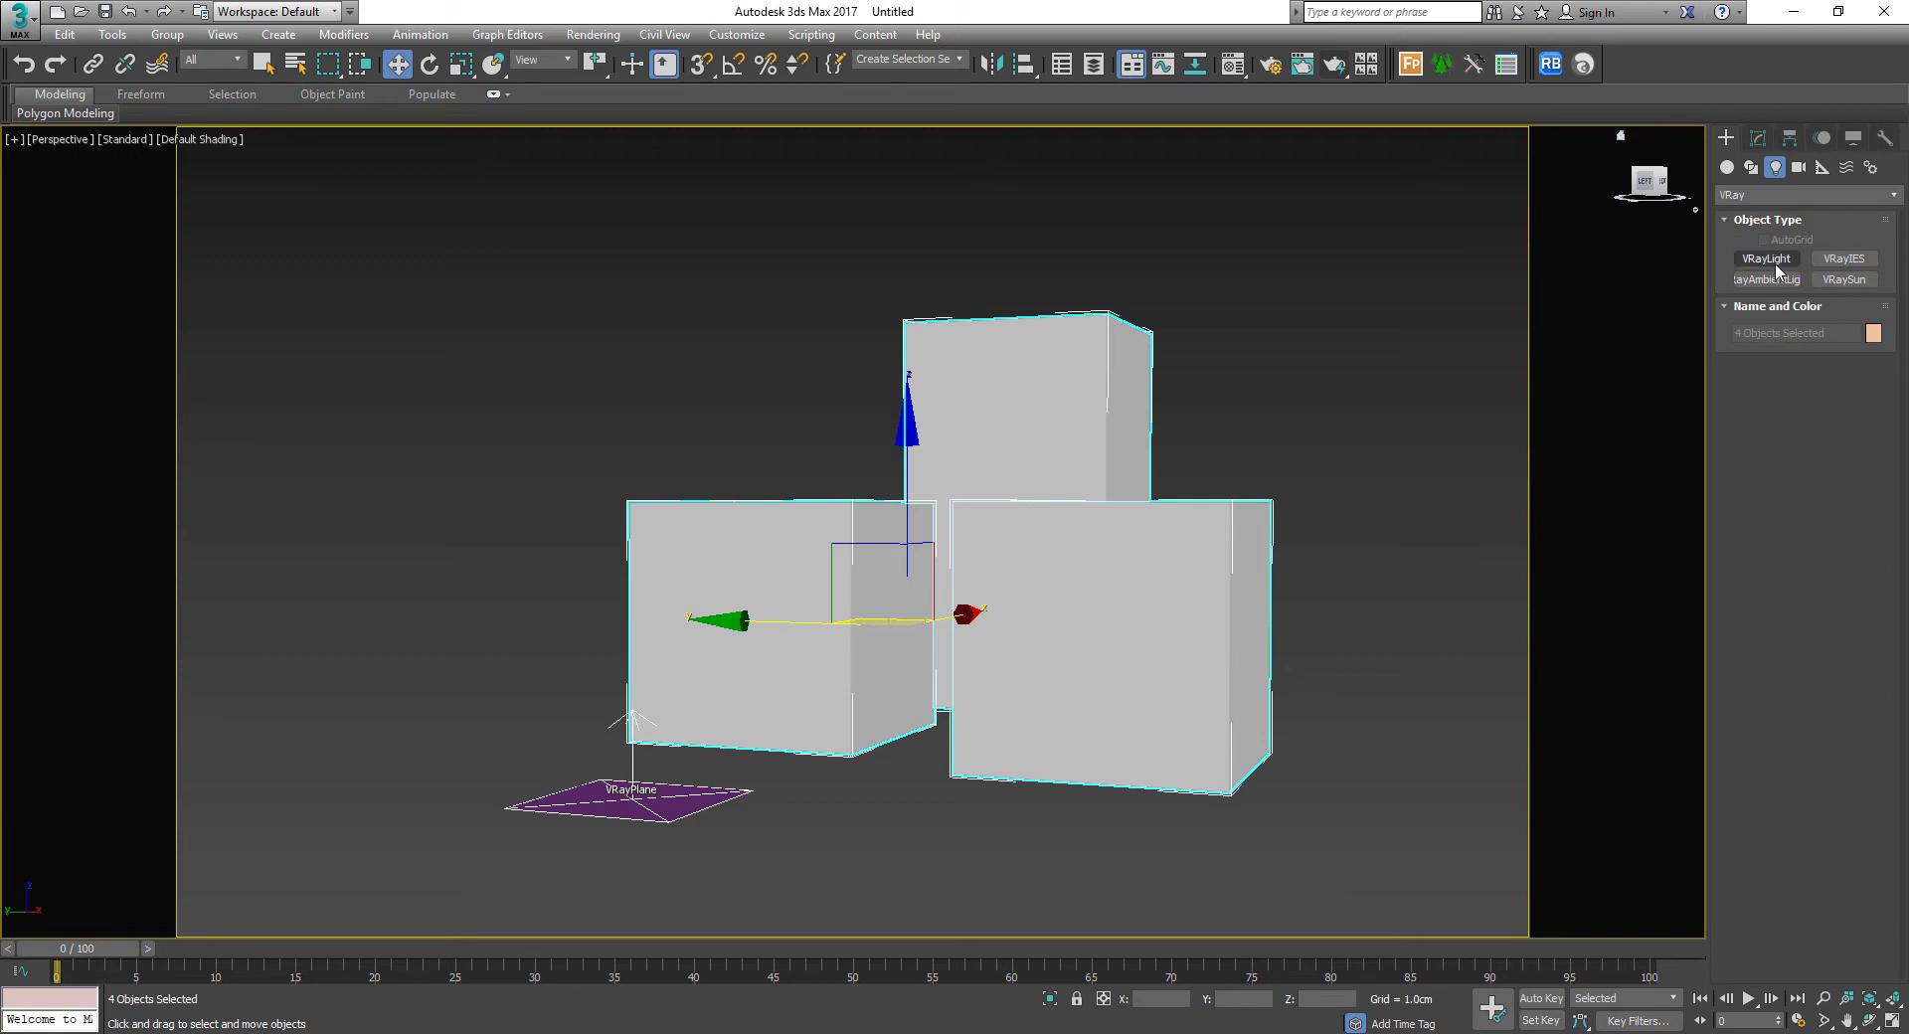
left_click(1767, 259)
left_click(1840, 392)
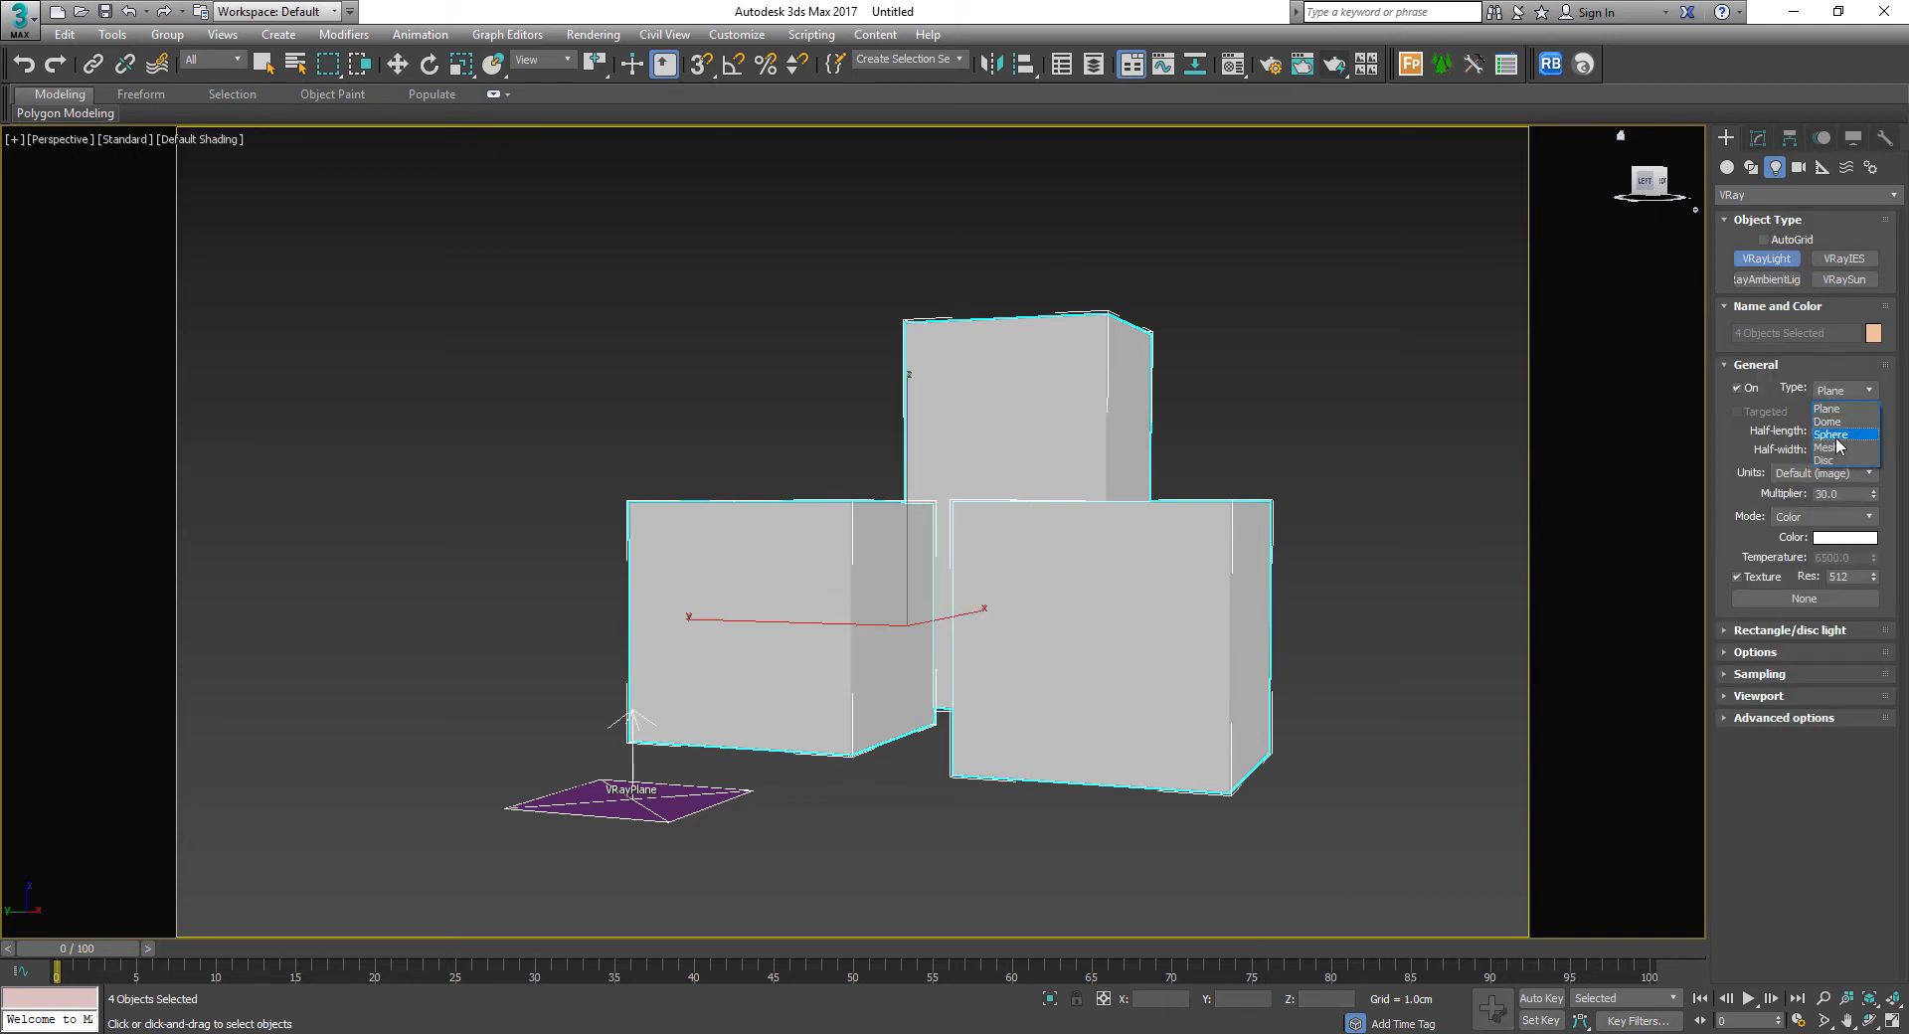
left_click(1845, 421)
key("alt+w")
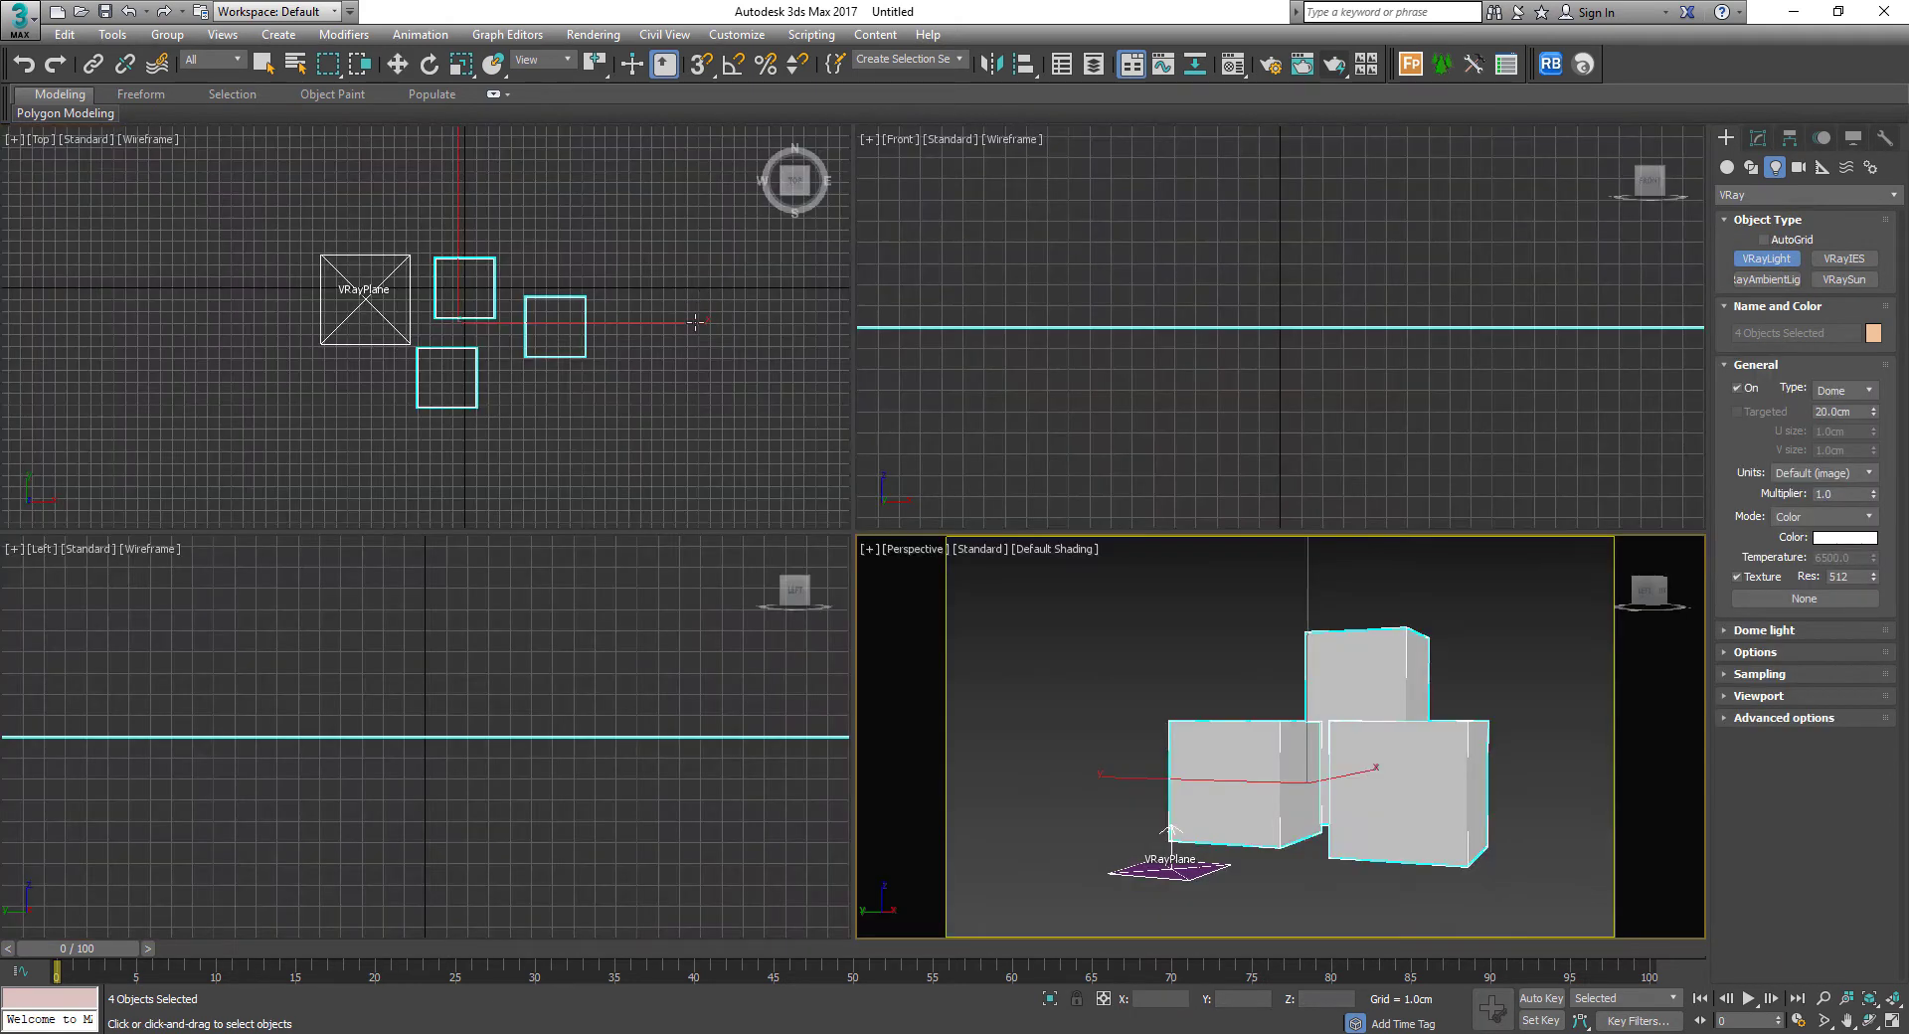
scroll(690, 353, "down", 5)
middle_click_drag(689, 353, 528, 374)
left_click(626, 417)
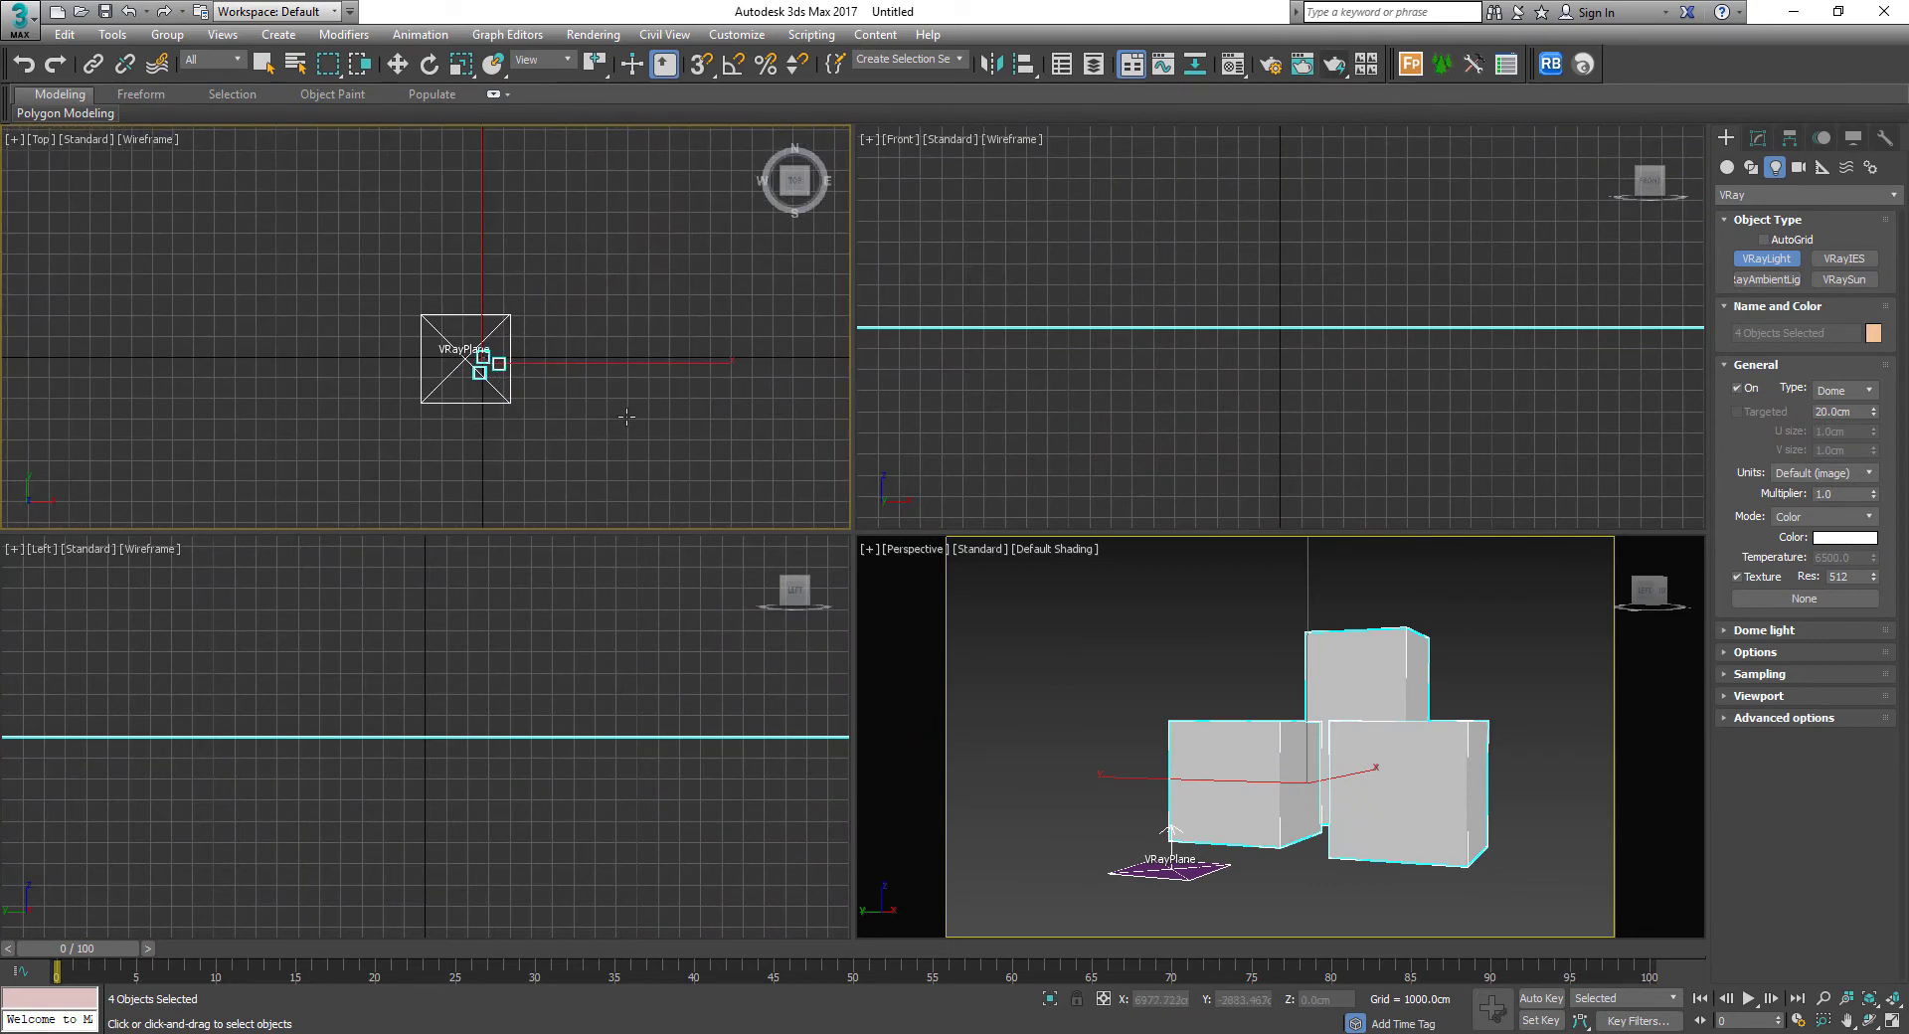
key("w")
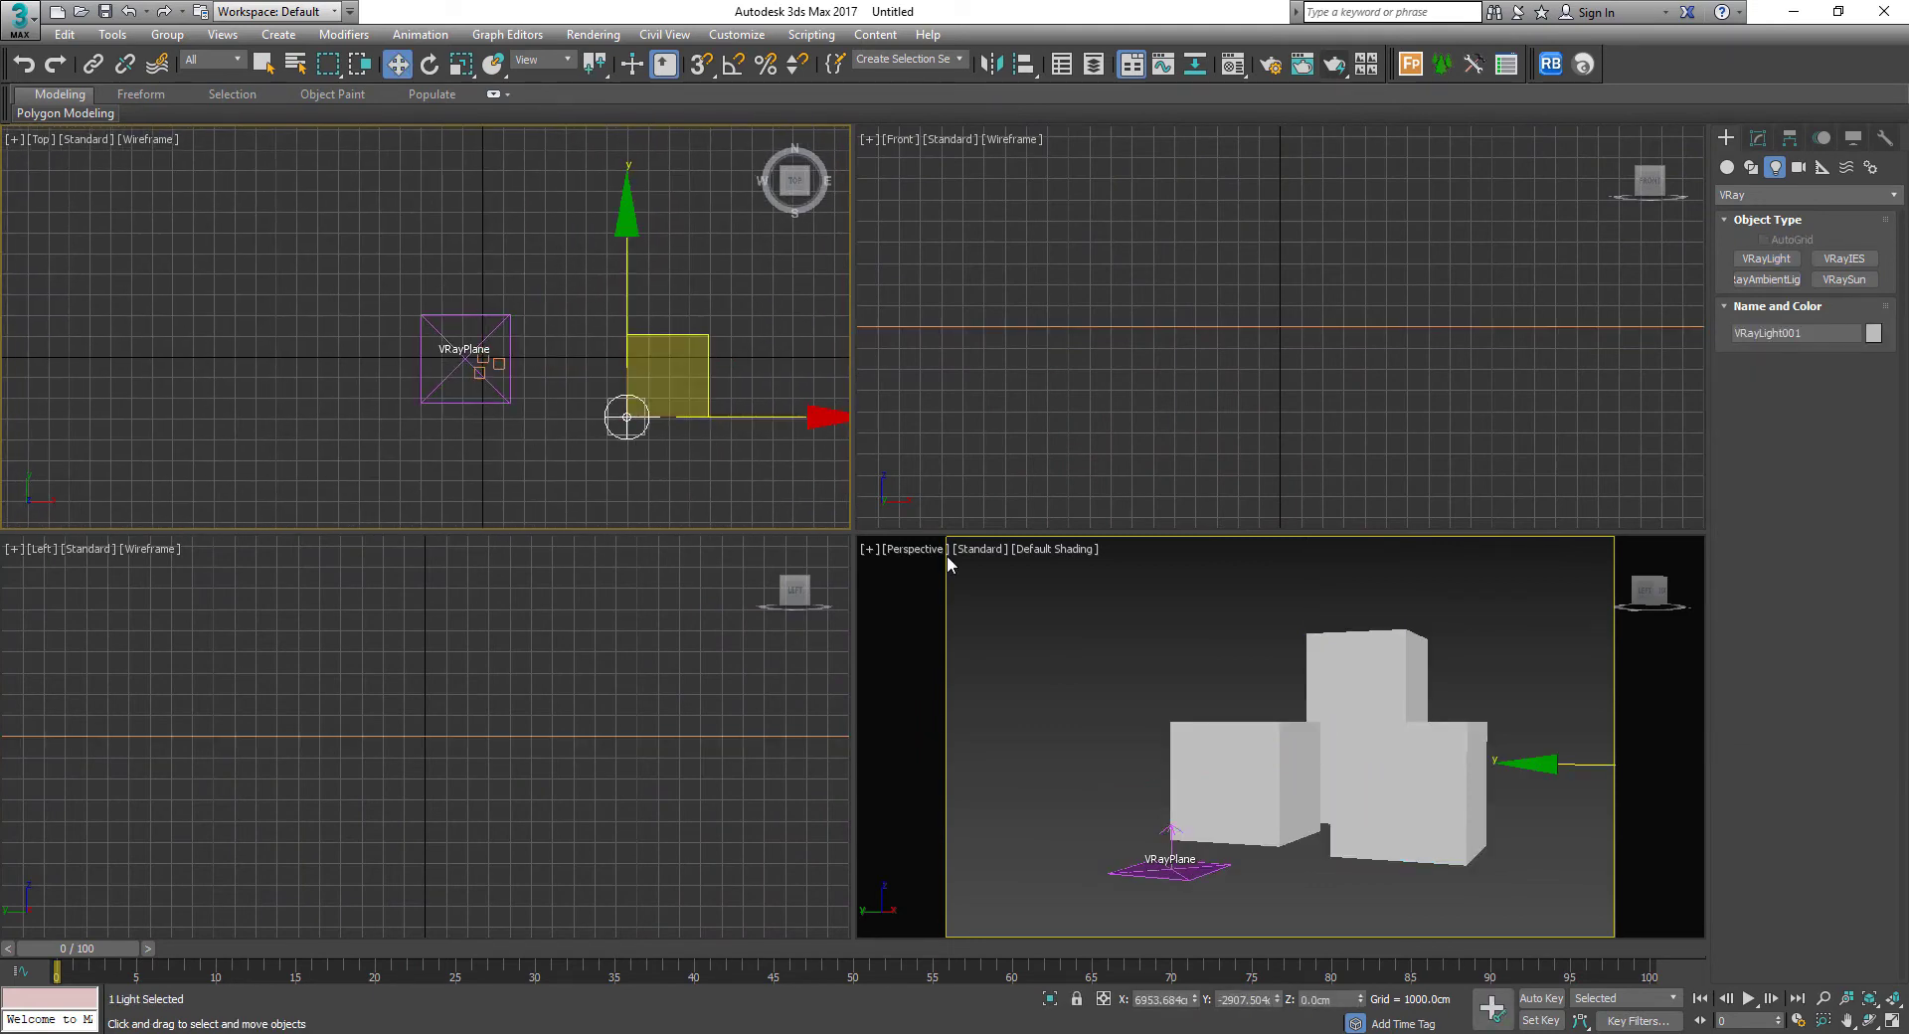
Render the maximized Perspective view with the plain dome light and move the frame buffer clear of the scene
right_click(1377, 688)
key("alt+w")
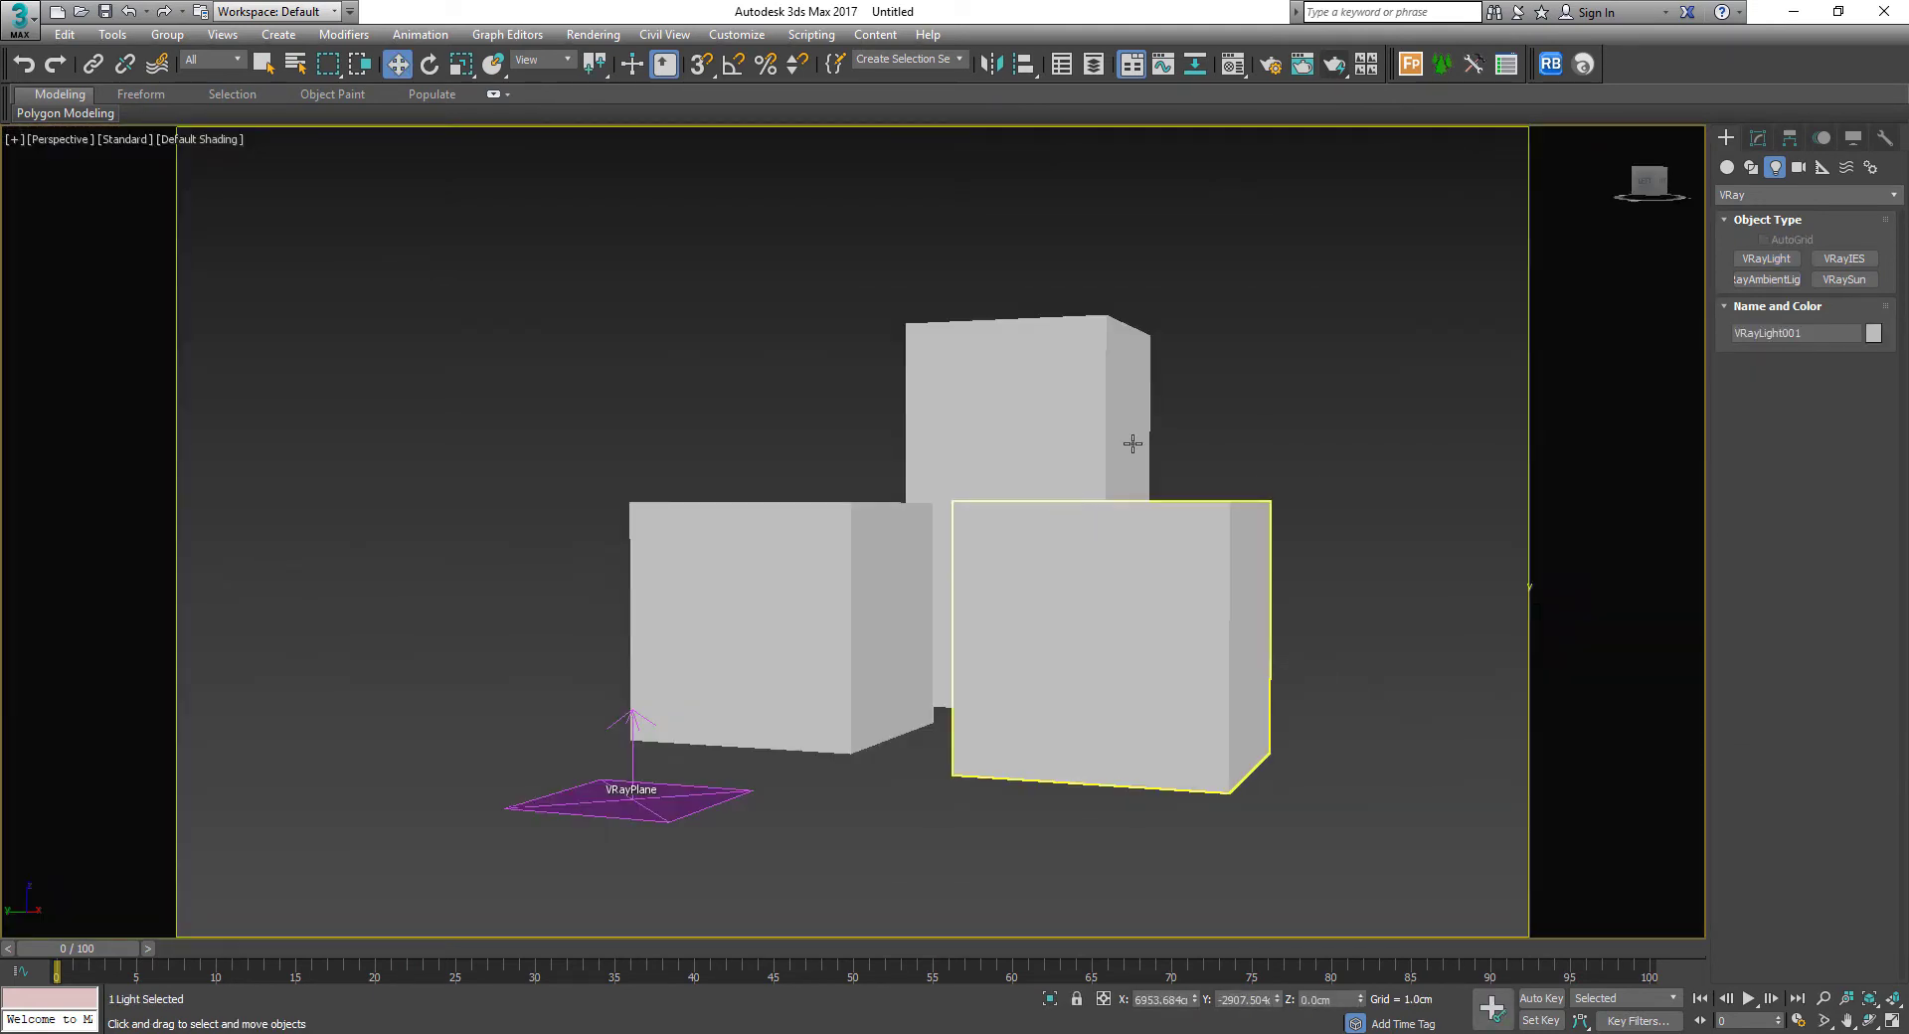
left_click(1324, 66)
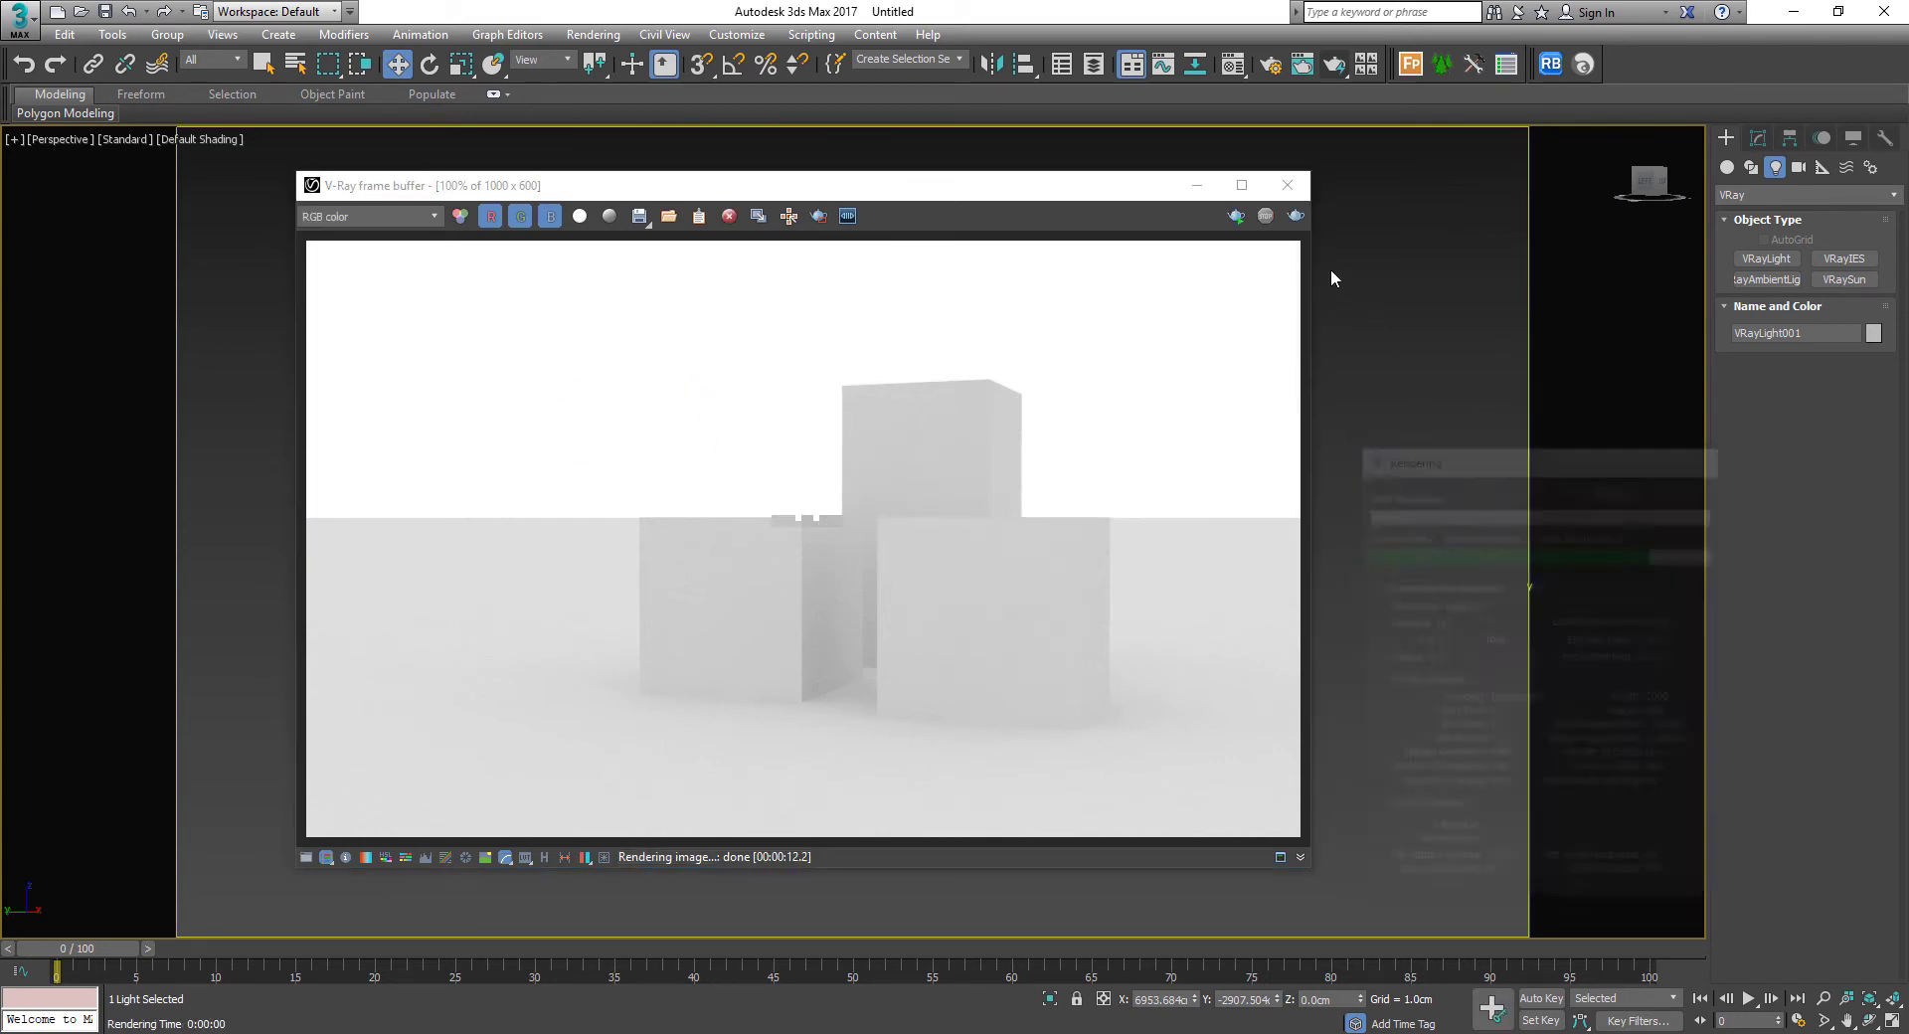
left_click_drag(1114, 188, 893, 132)
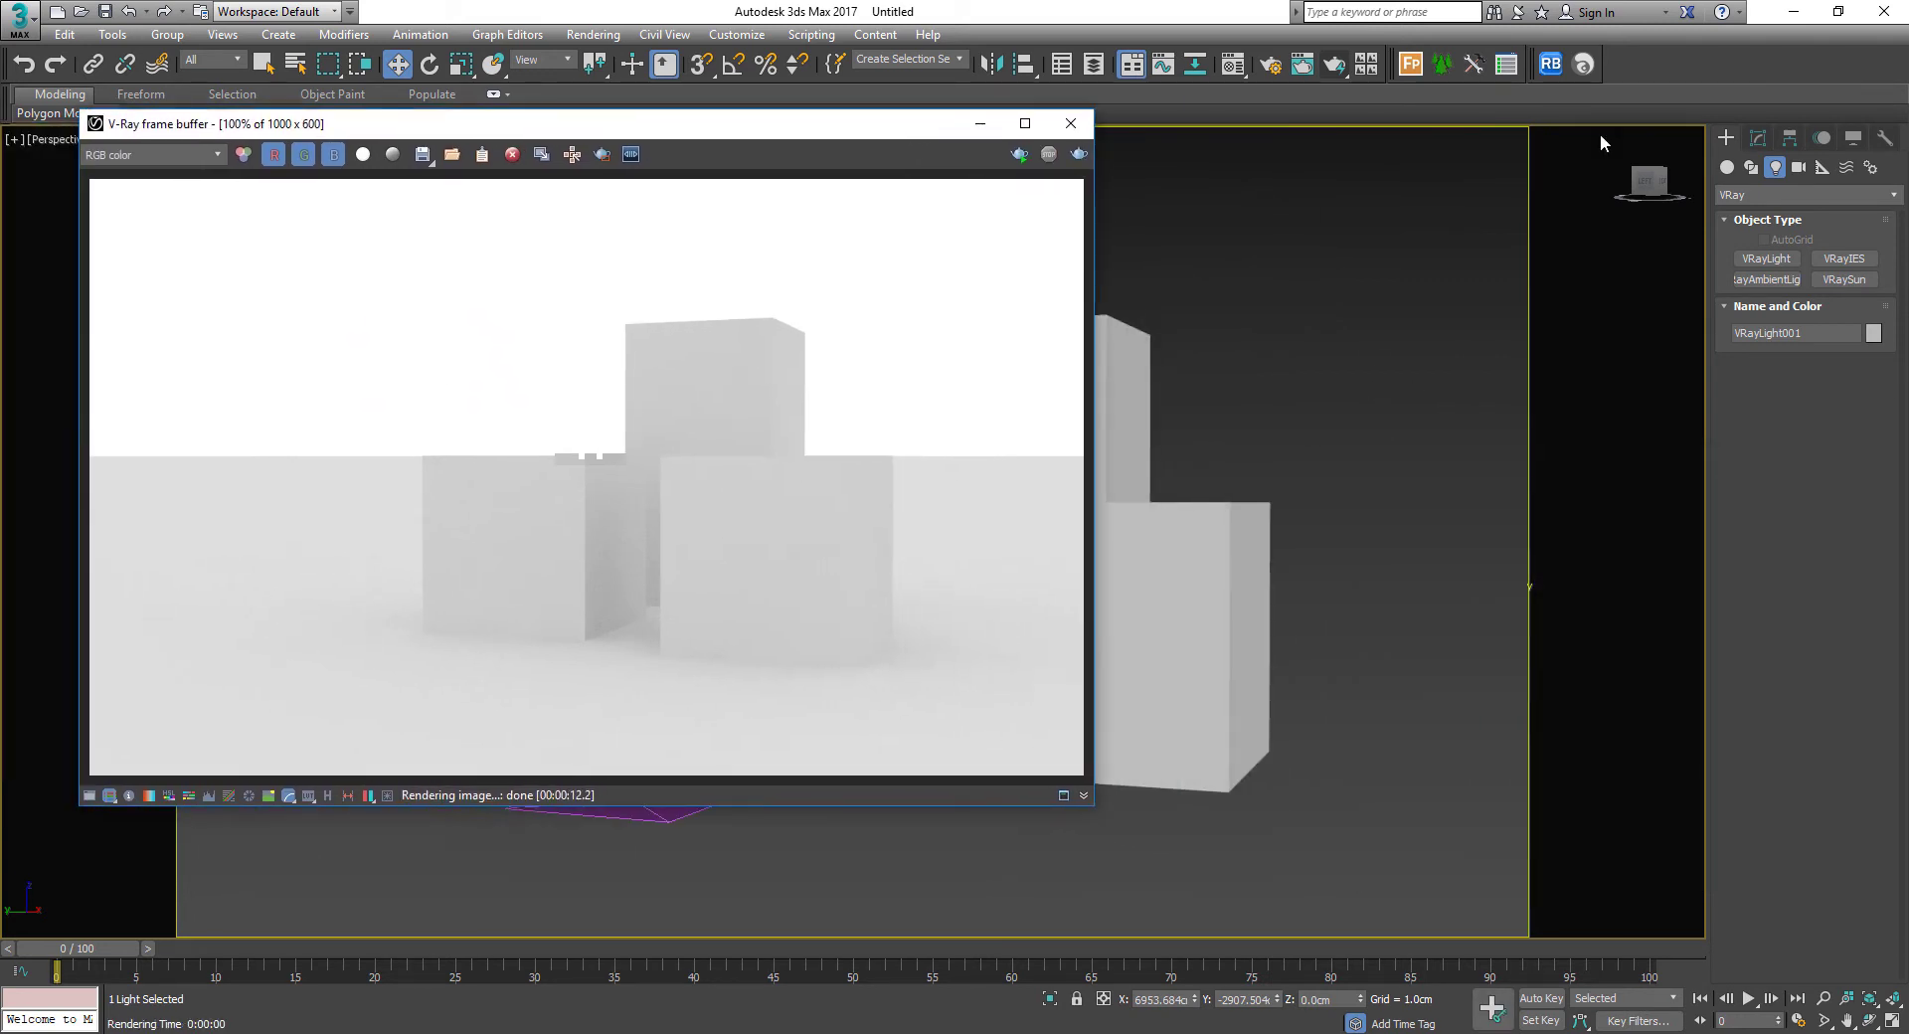
Assign a VRayHDRI map as the texture of the dome light
left_click(1758, 138)
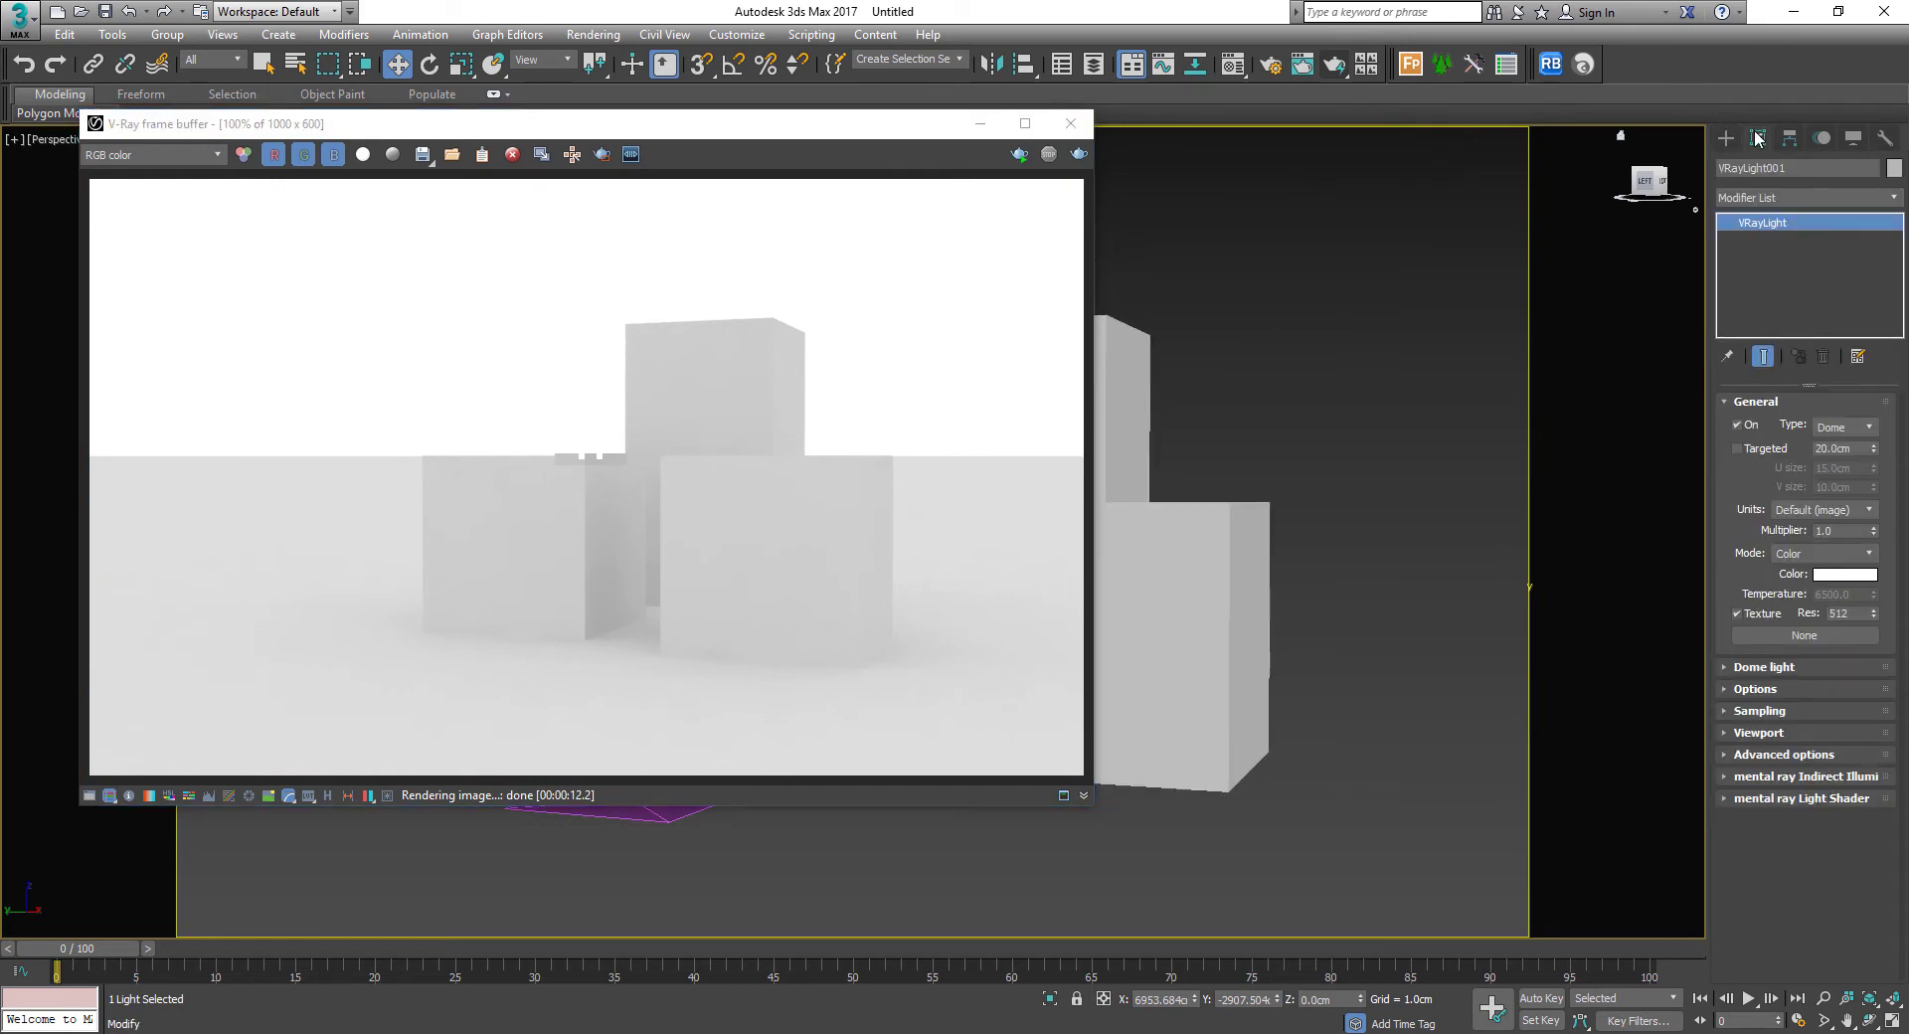
double_click(1832, 530)
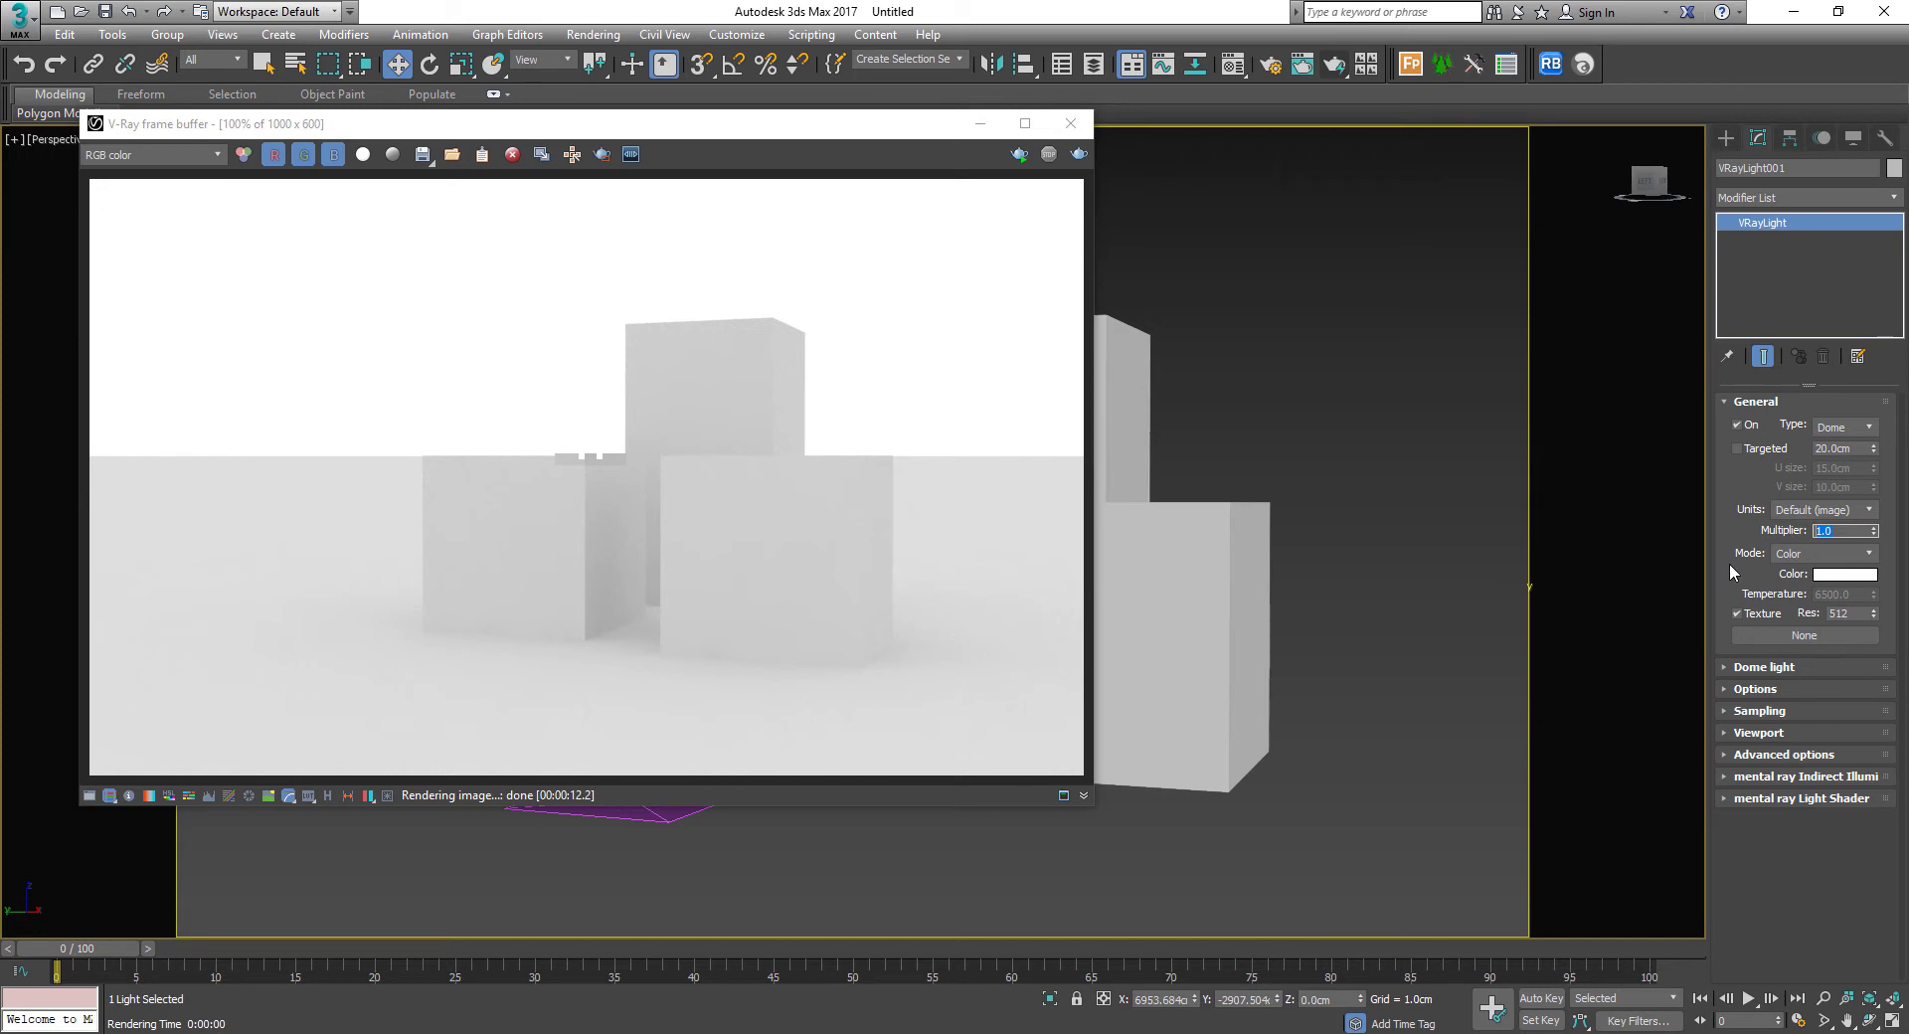
left_click(1731, 563)
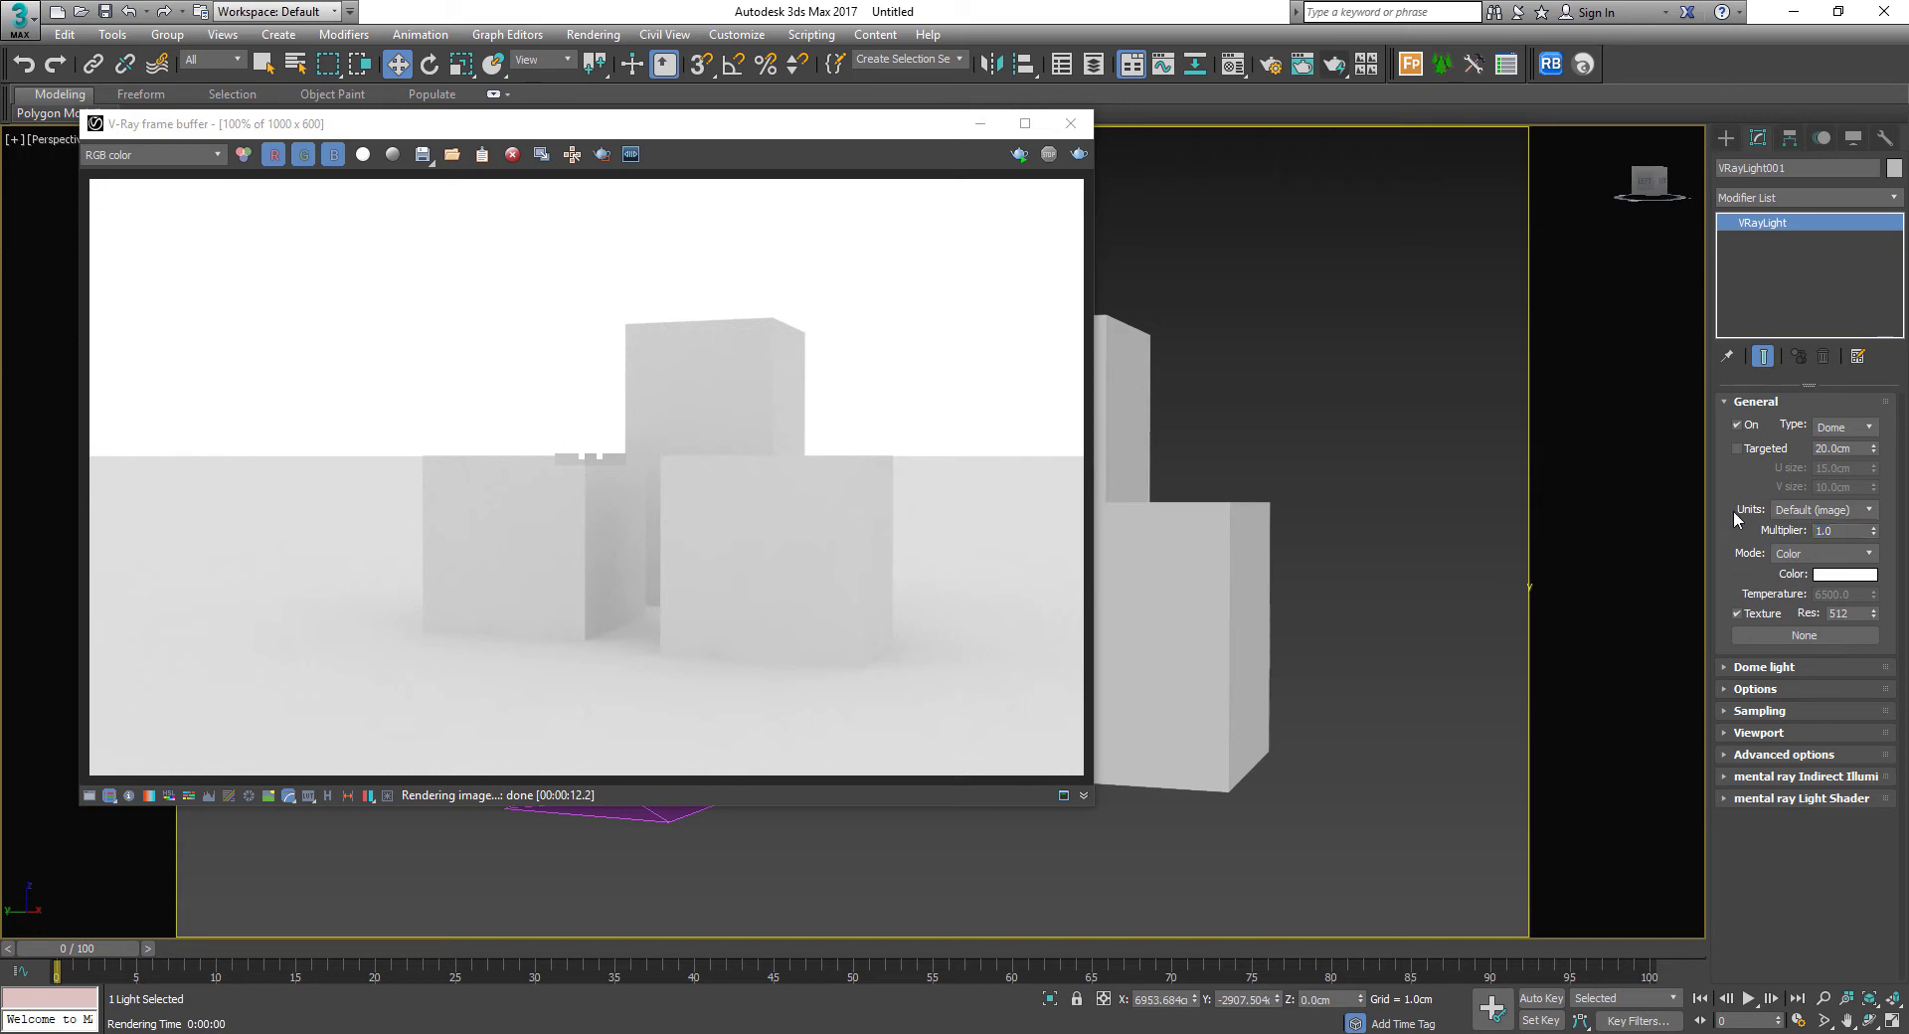
left_click(1805, 637)
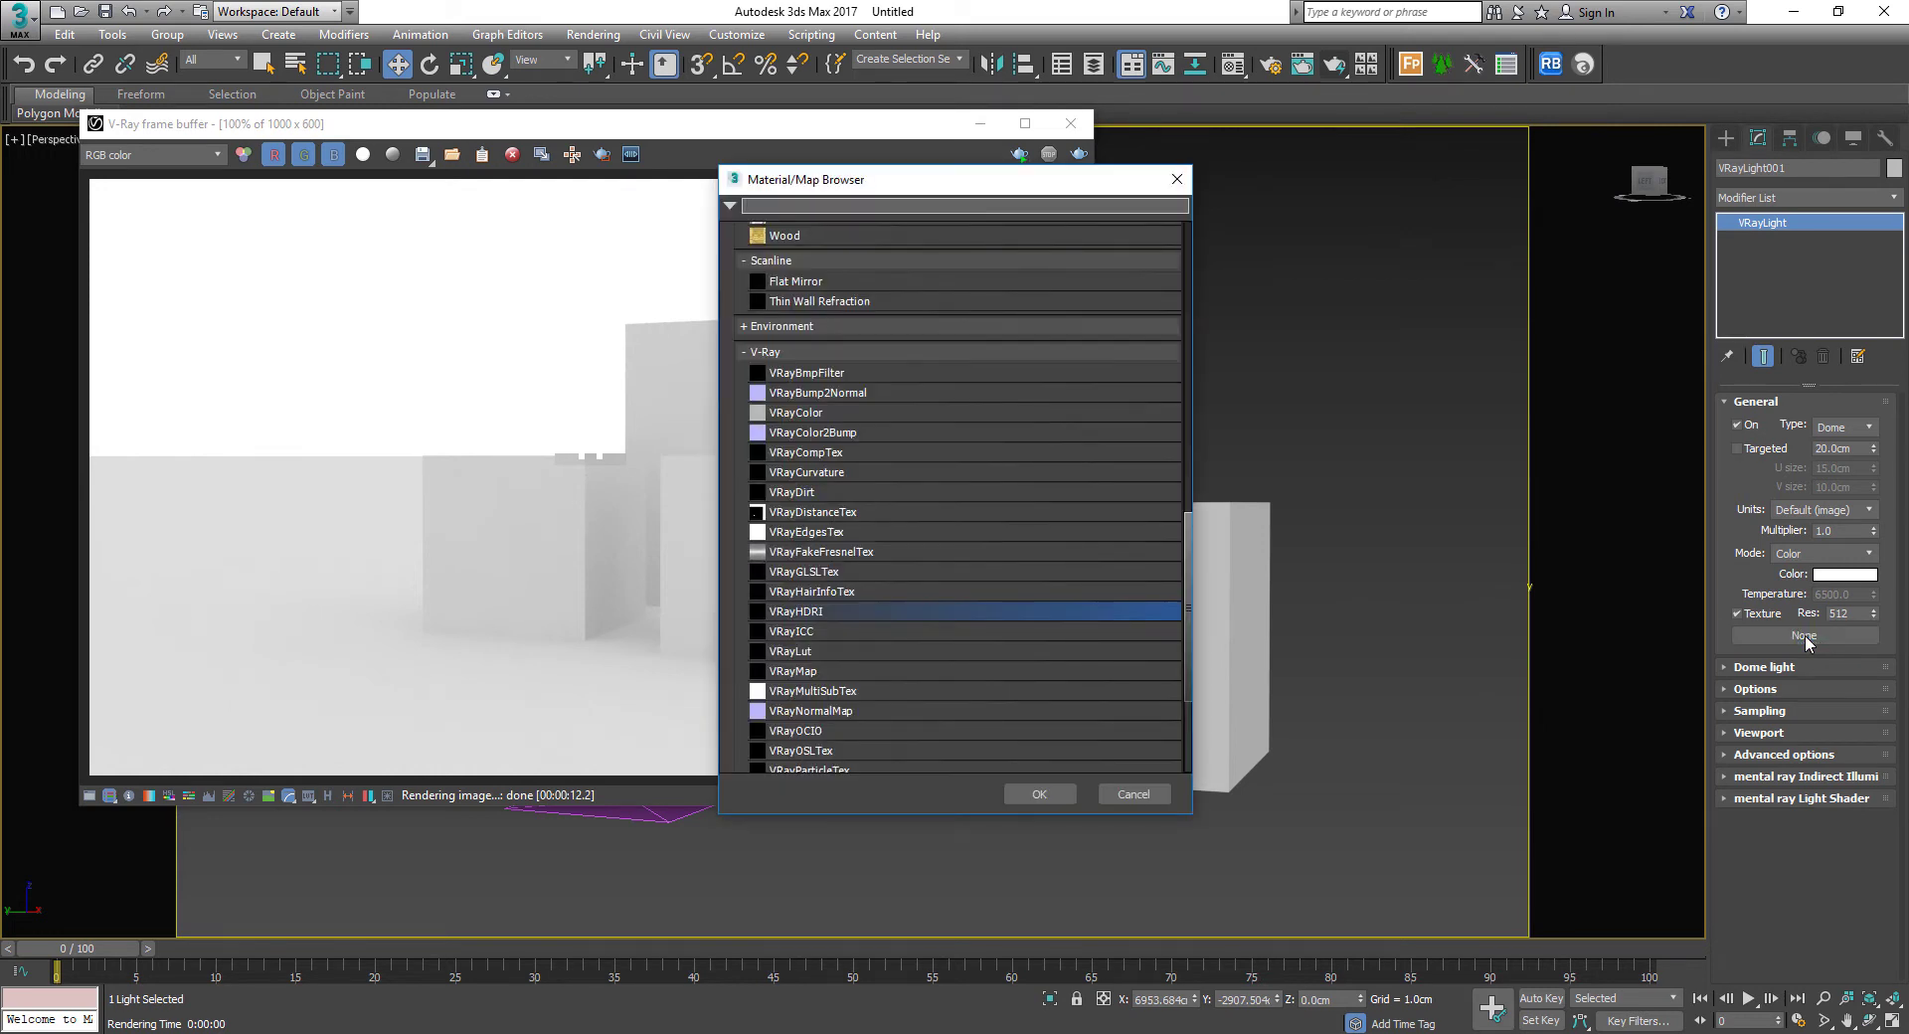
left_click(987, 507)
scroll(987, 505, "up", 3)
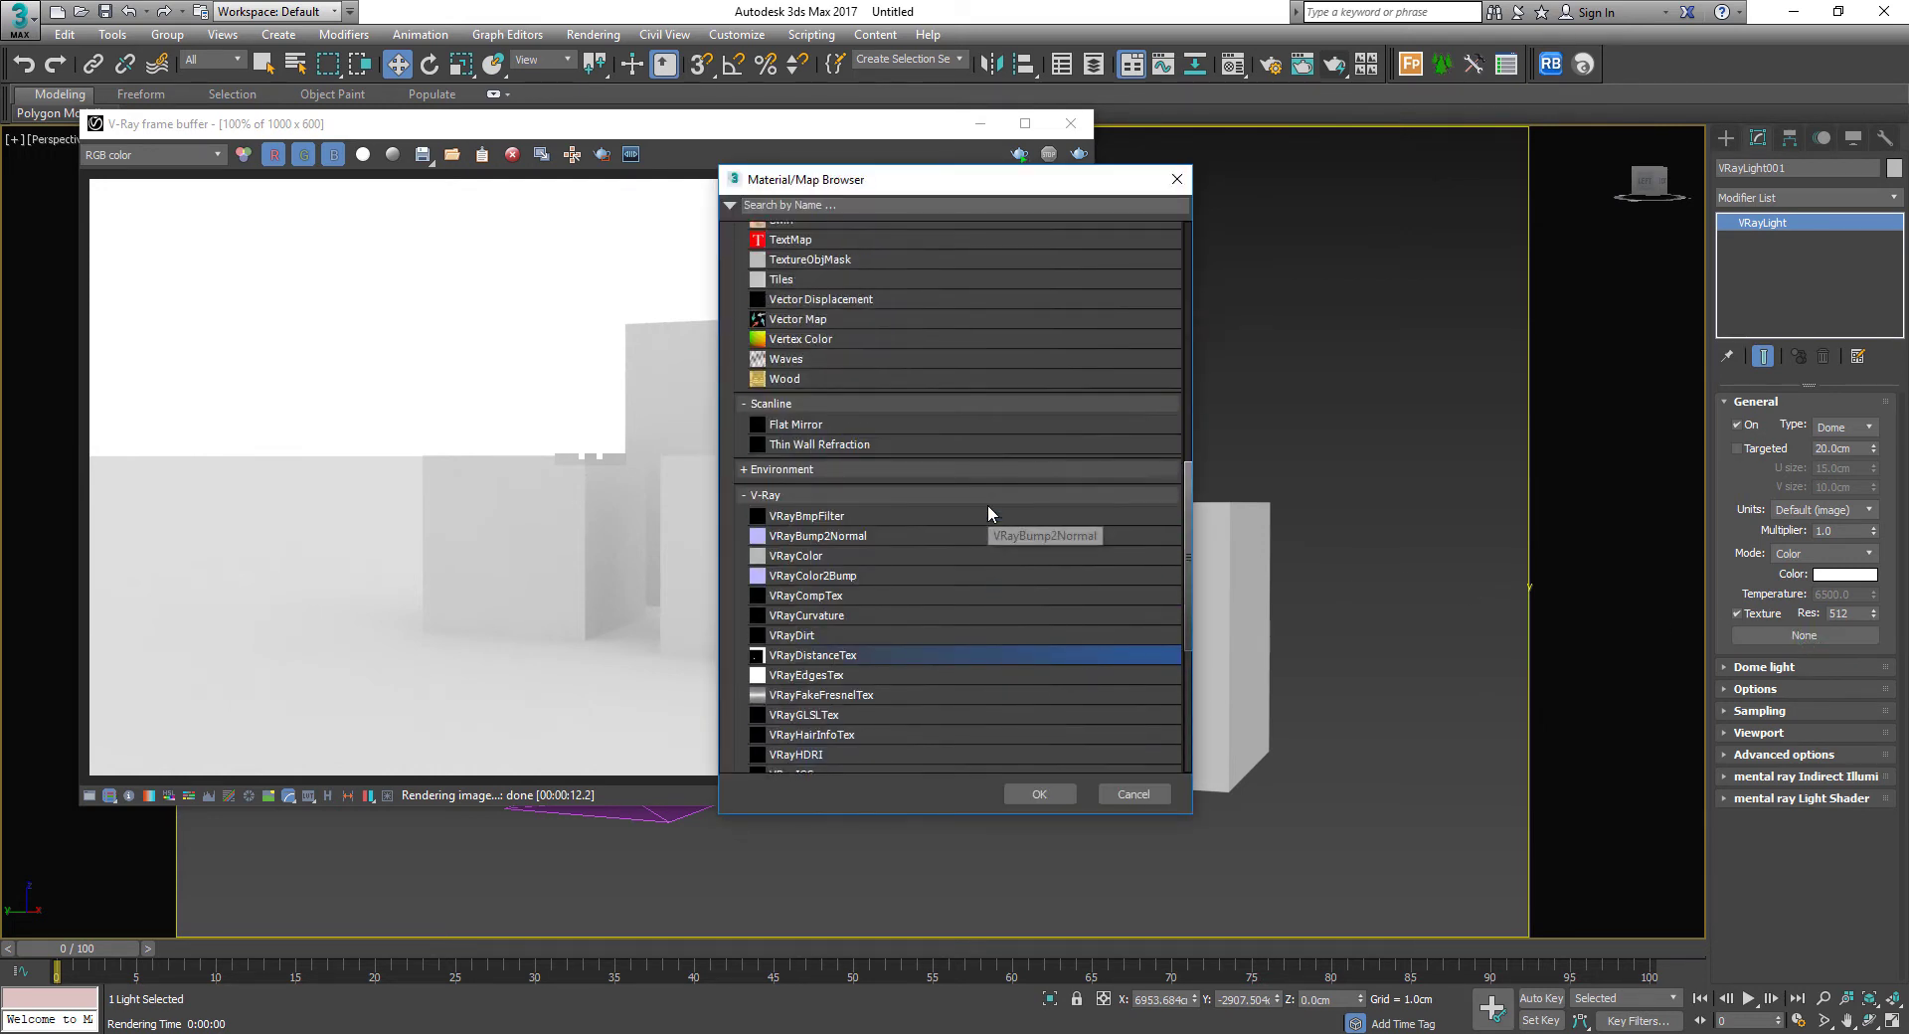
scroll(987, 504, "down", 2)
scroll(987, 504, "down", 2)
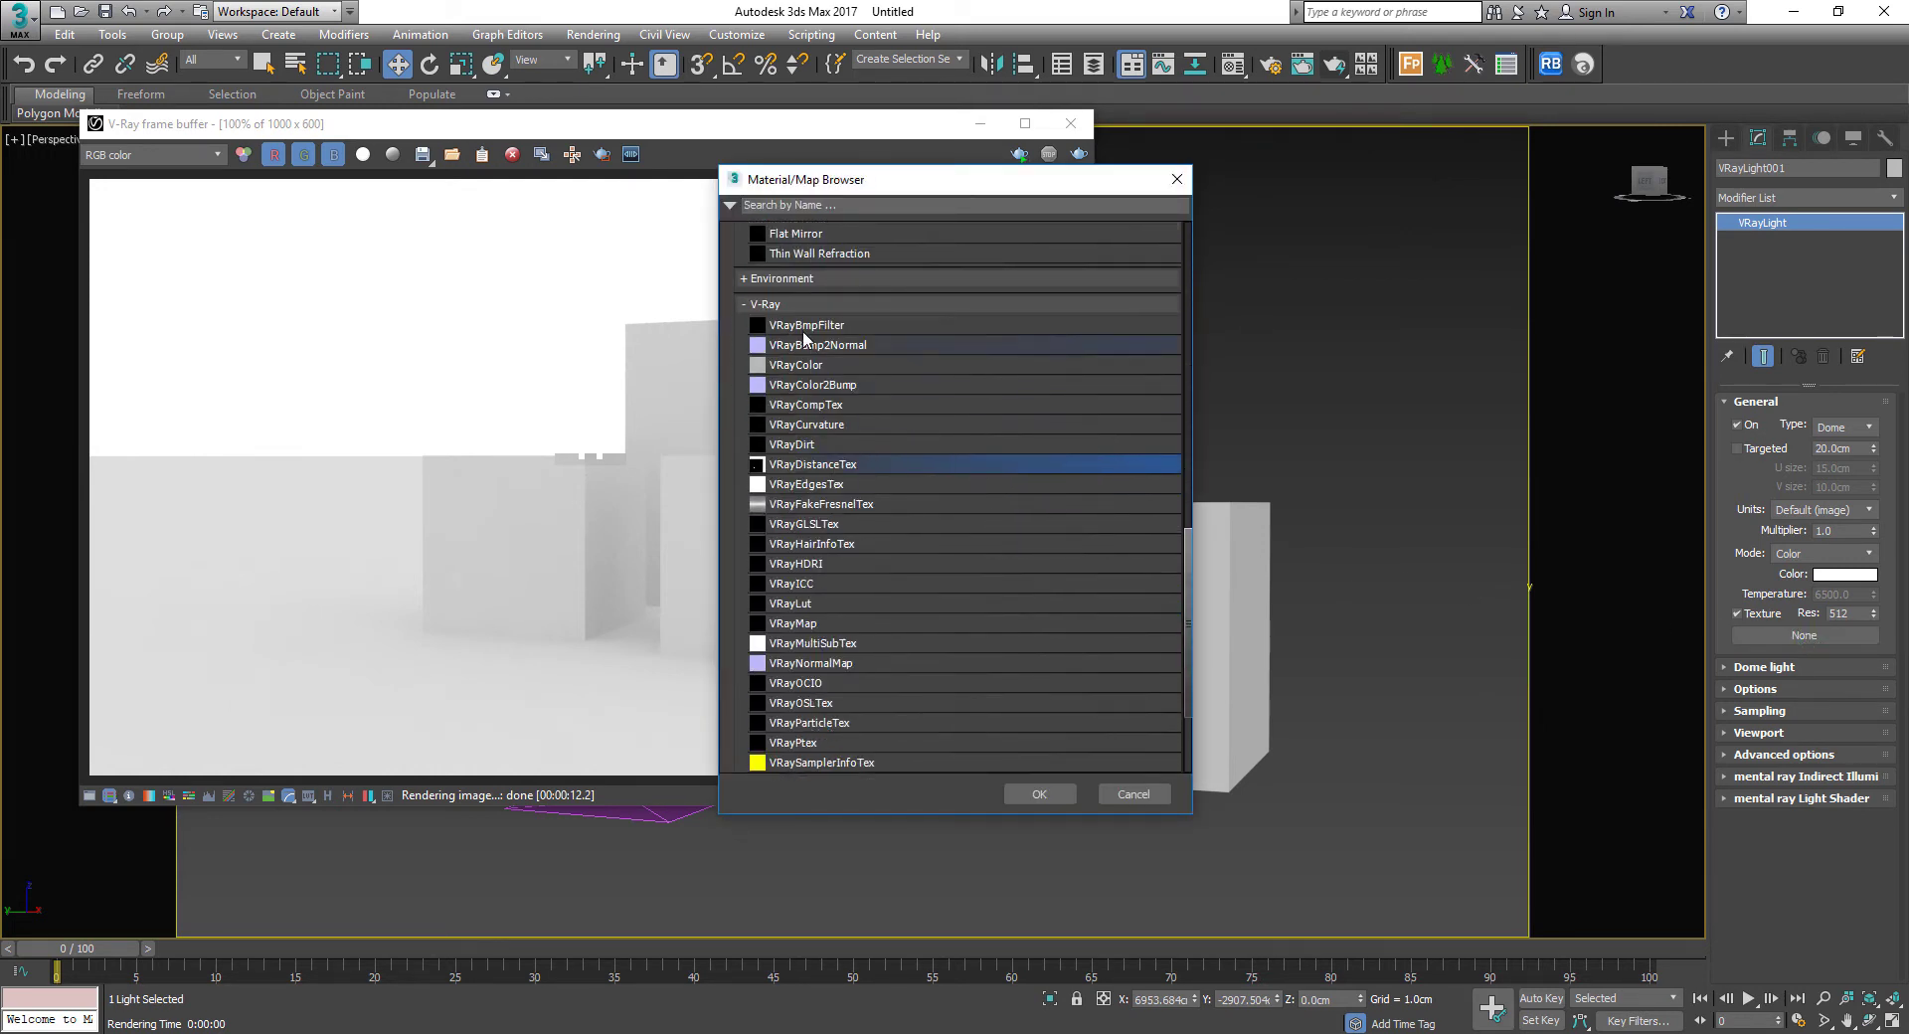
left_click(825, 564)
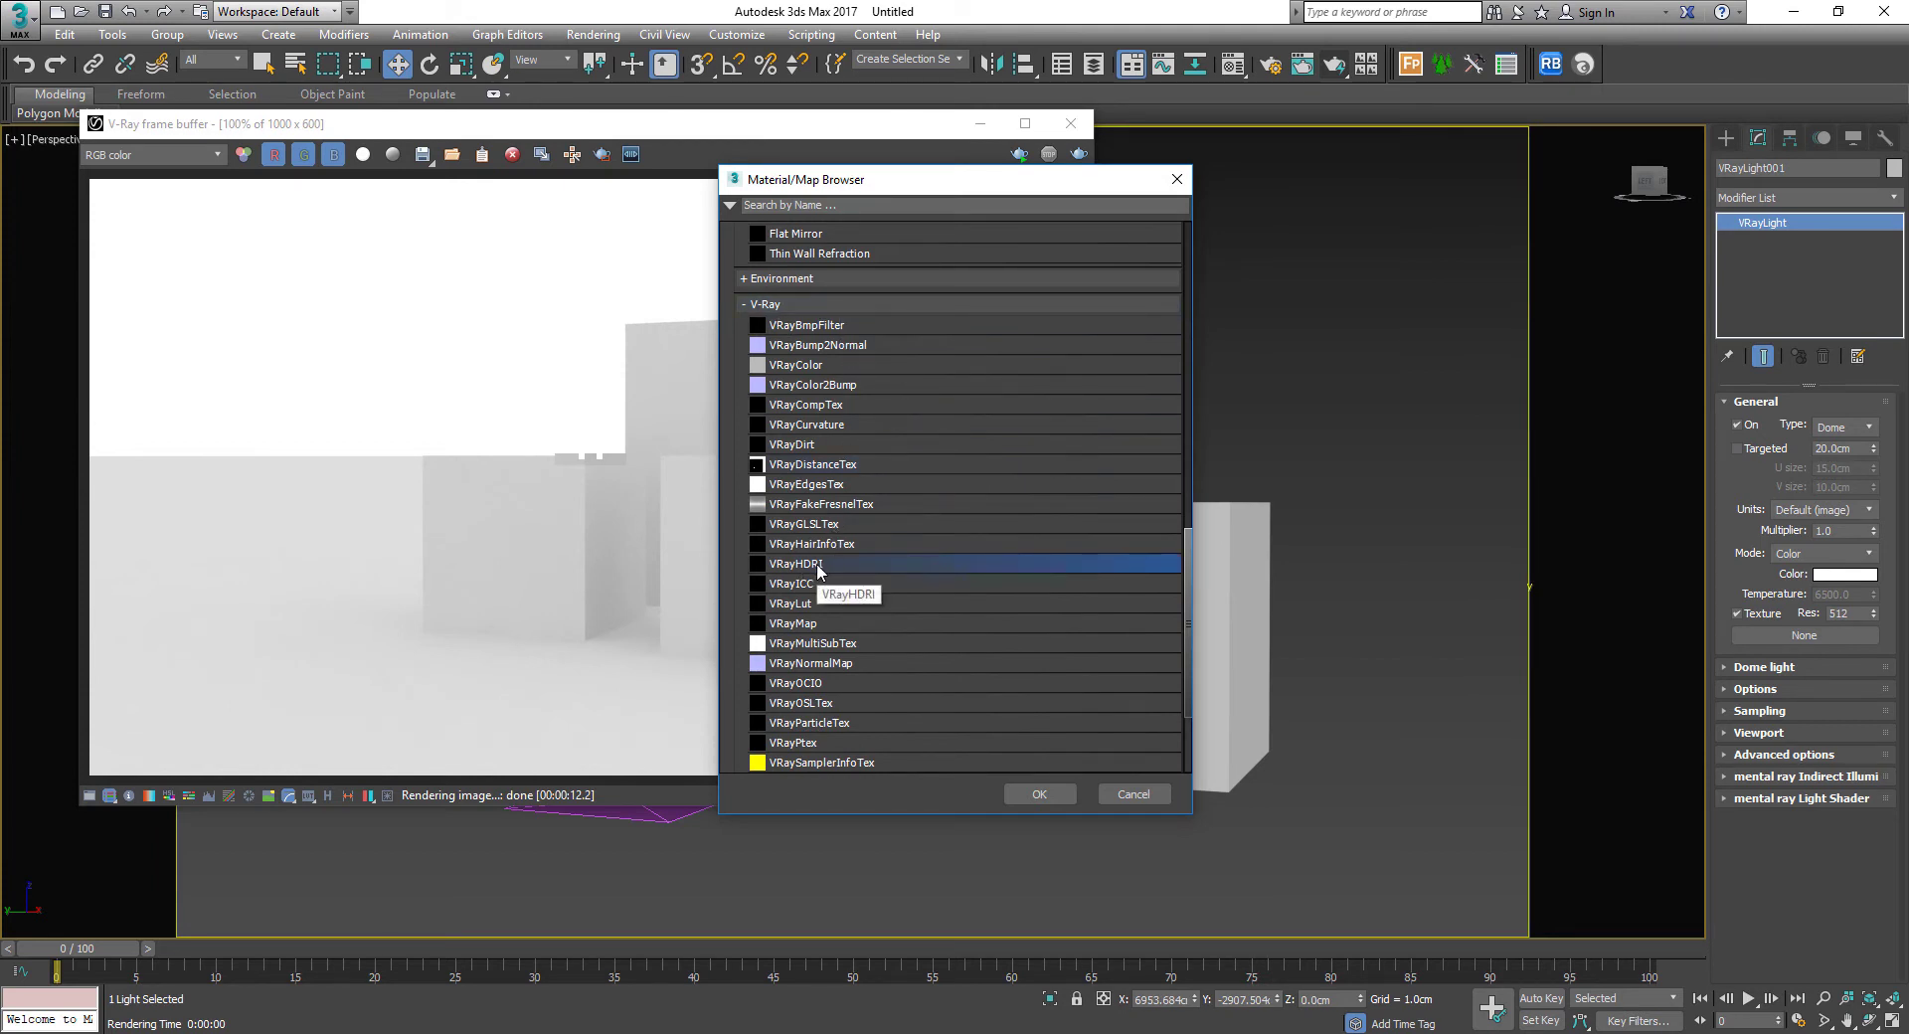
left_click(1039, 794)
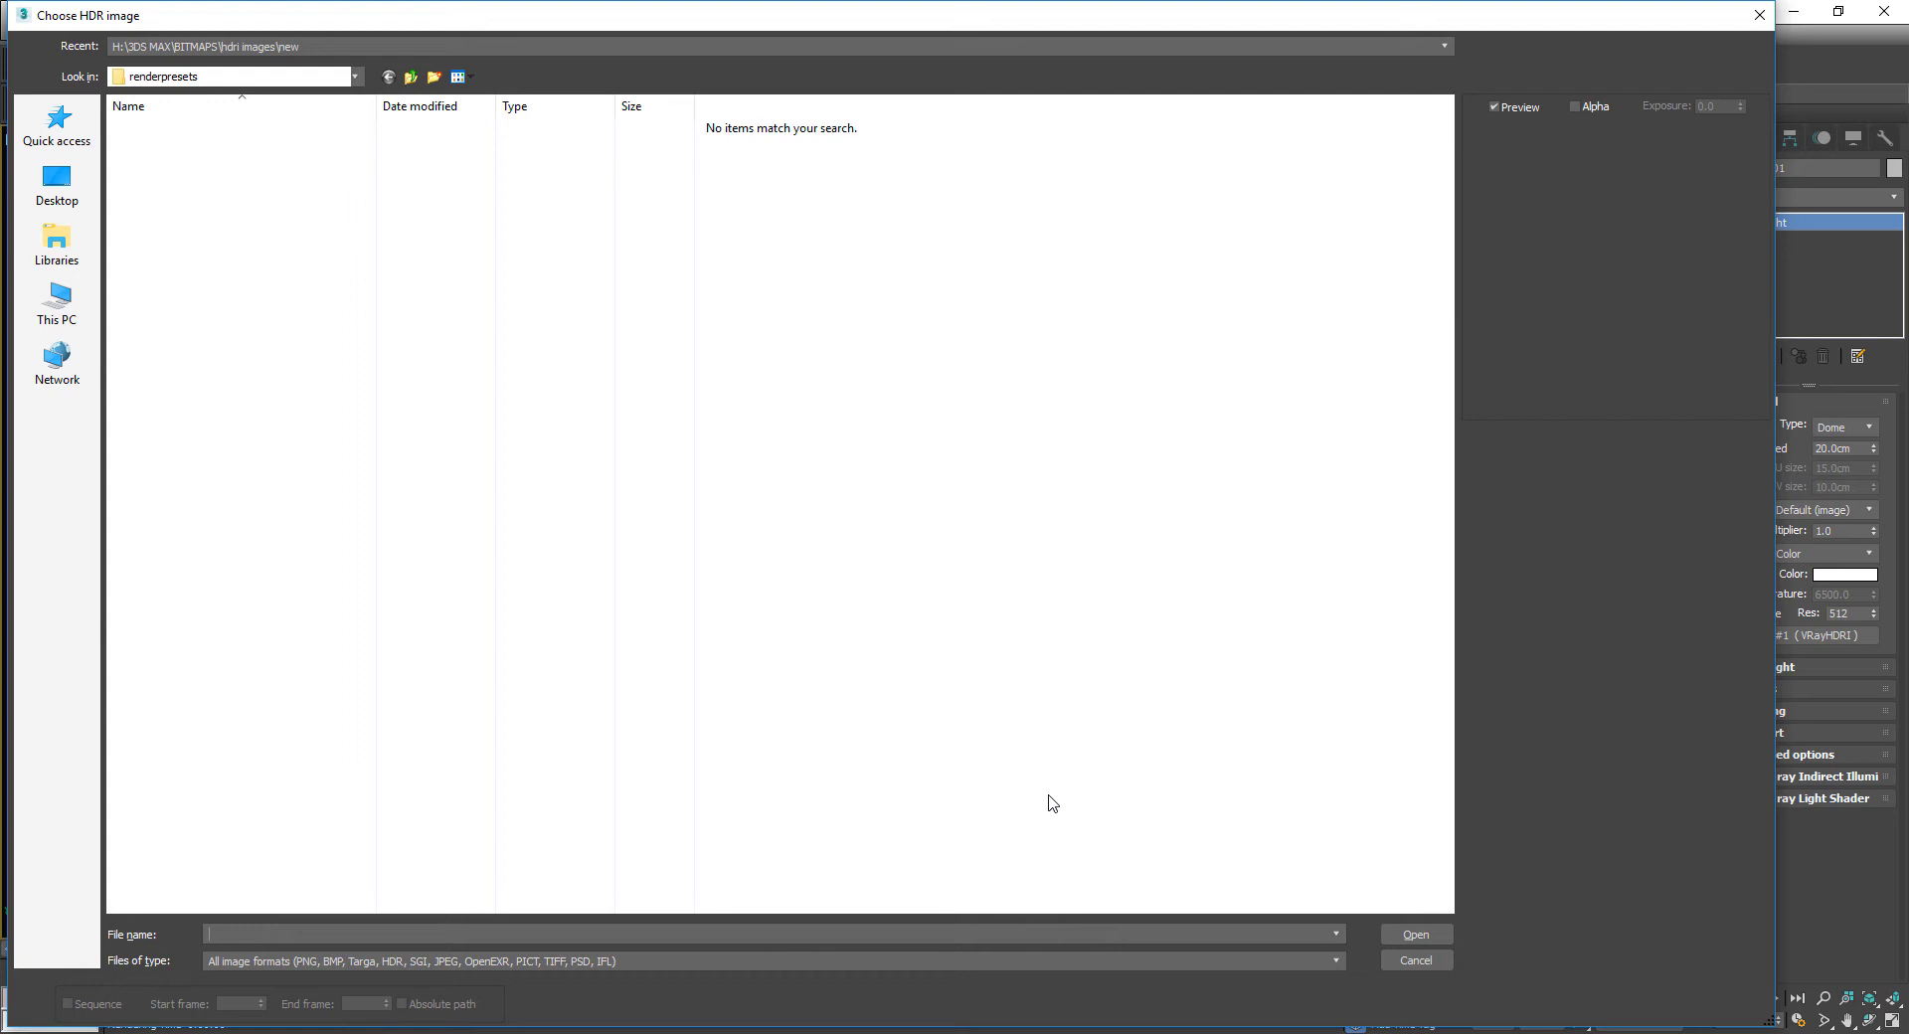
Preview the HDR images in the "hdri images\new" folder and load suburban_field_02_2k into the dome light's VRayHDRI map
left_click(428, 45)
left_click(419, 61)
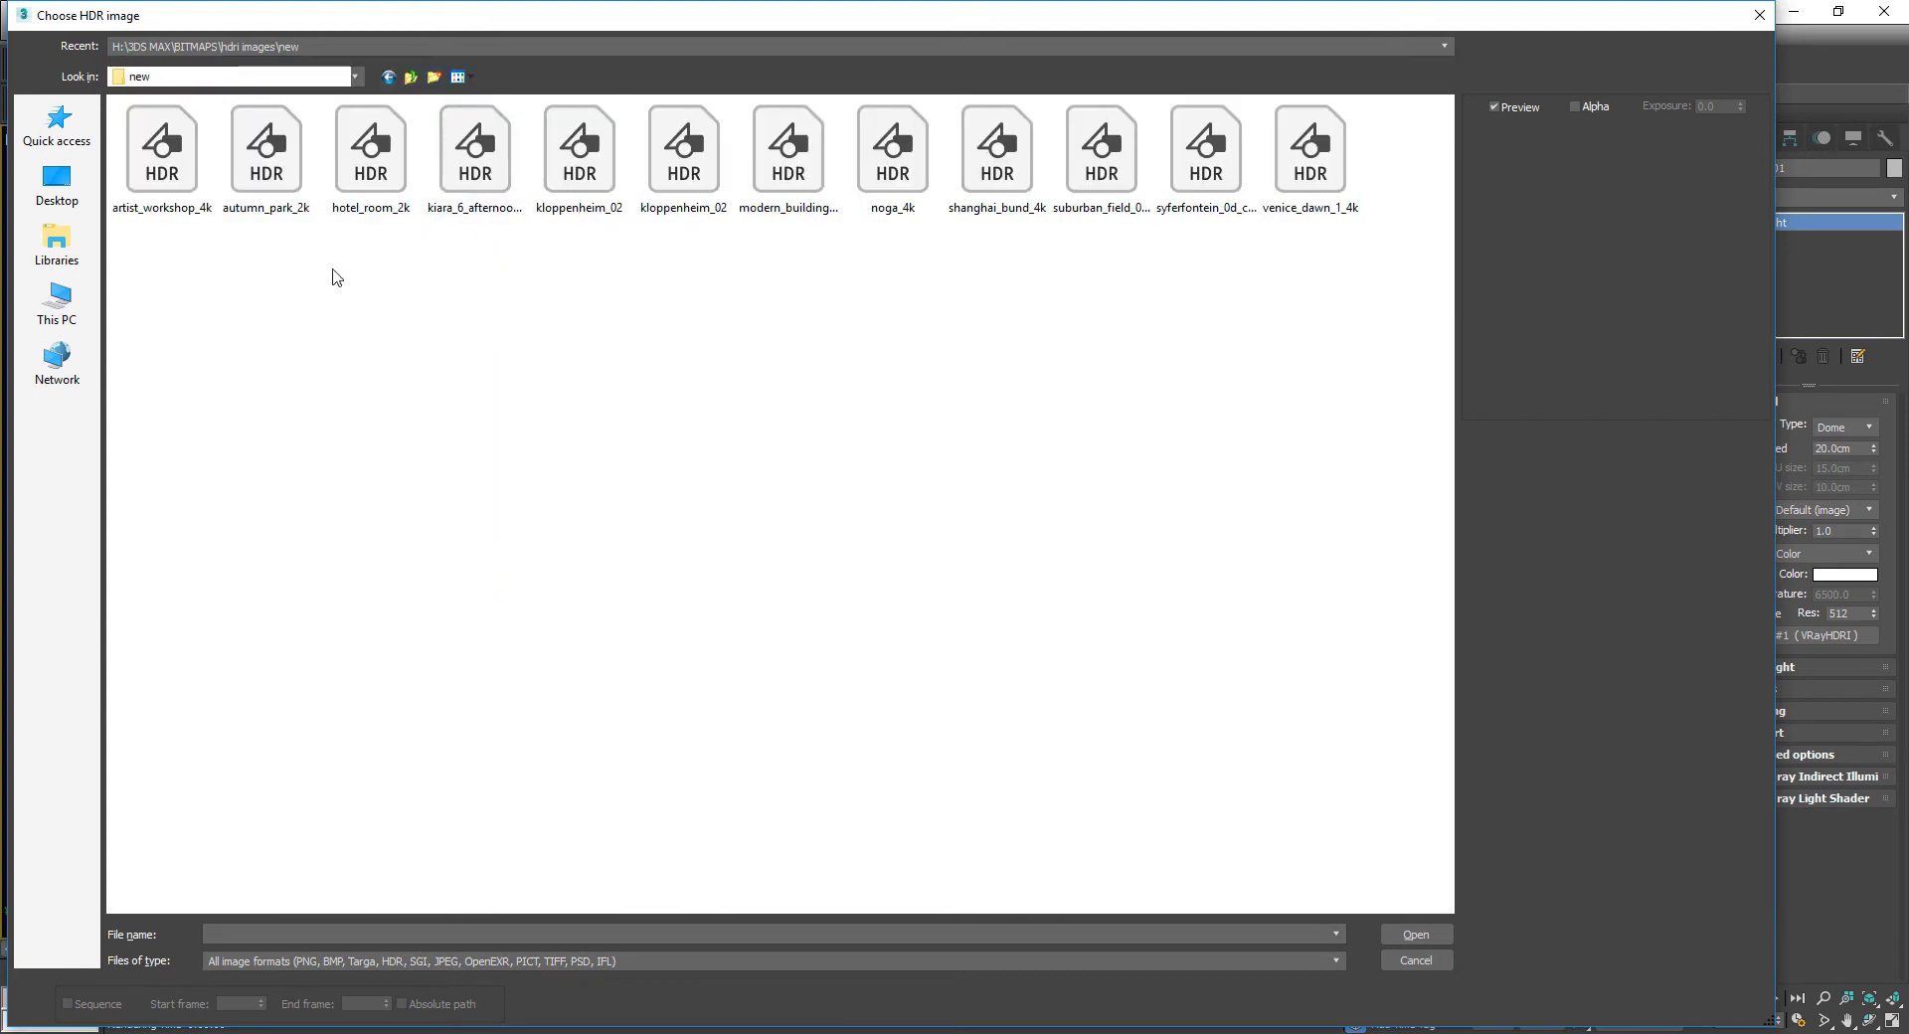
left_click(166, 190)
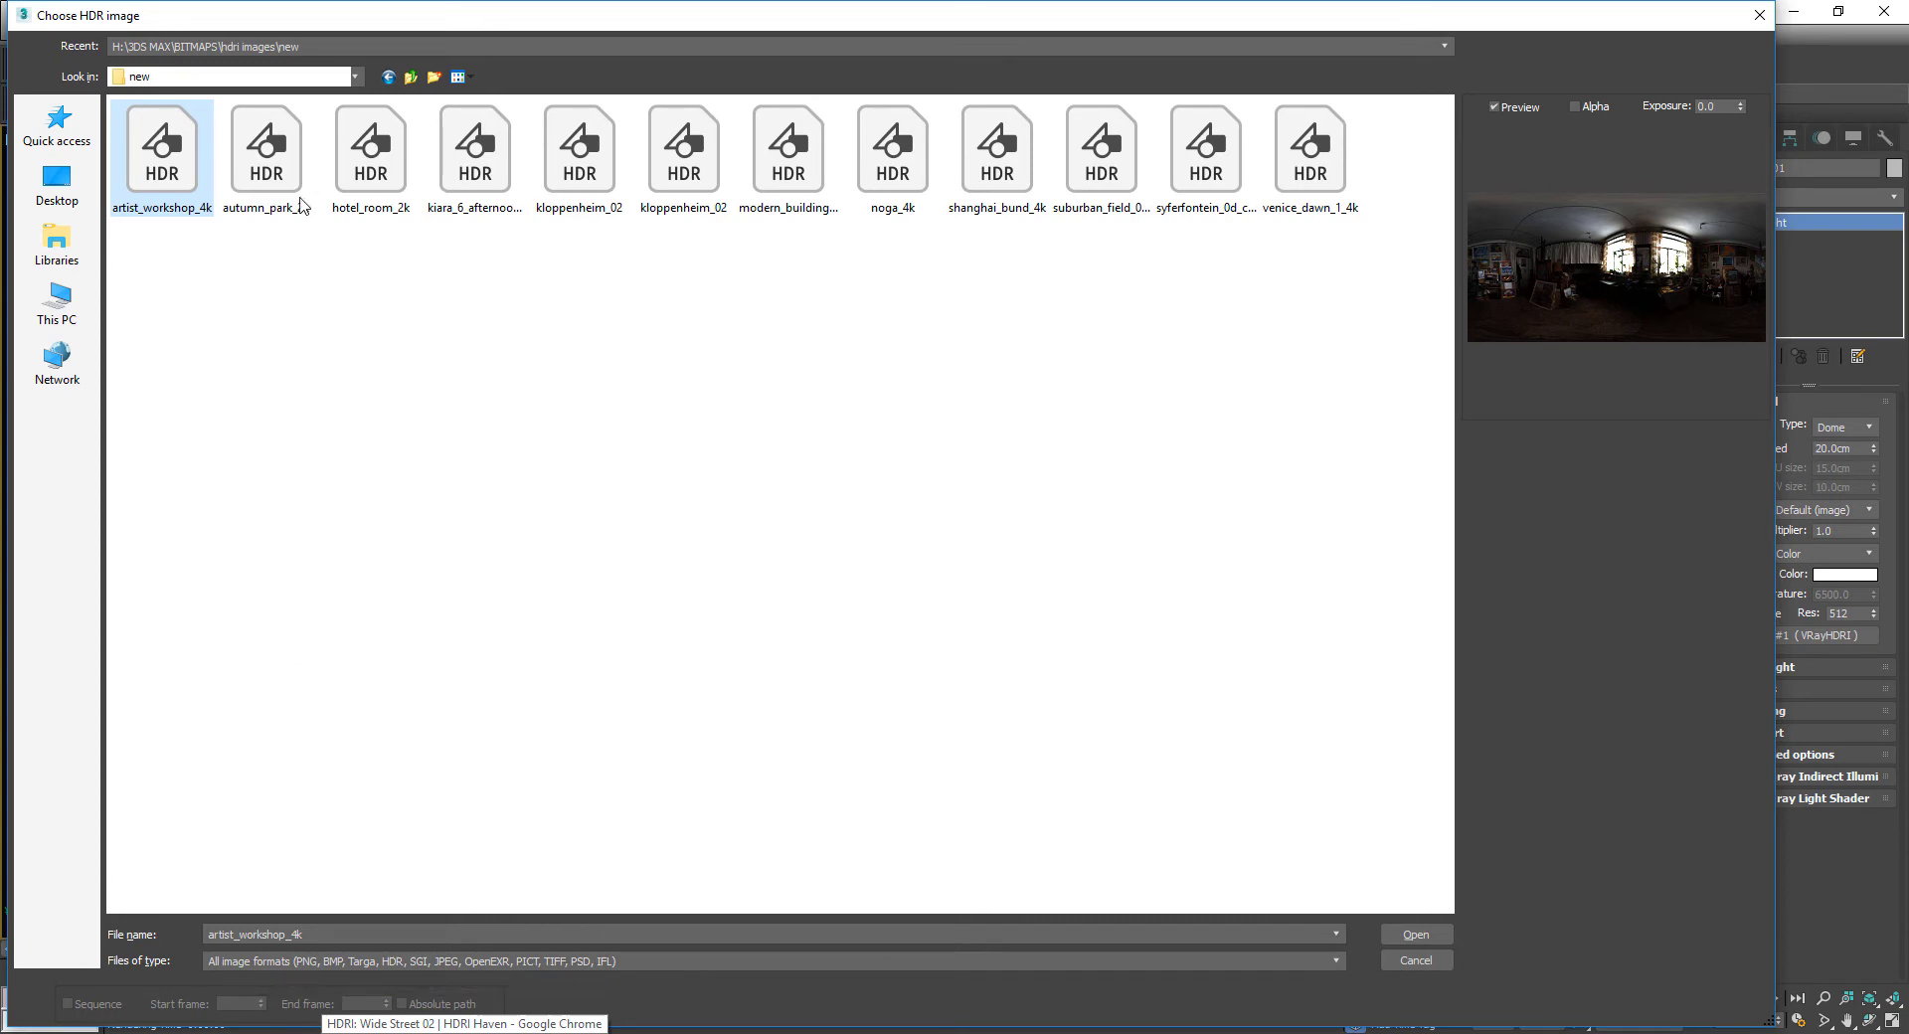
left_click(276, 181)
left_click(126, 189)
left_click(260, 177)
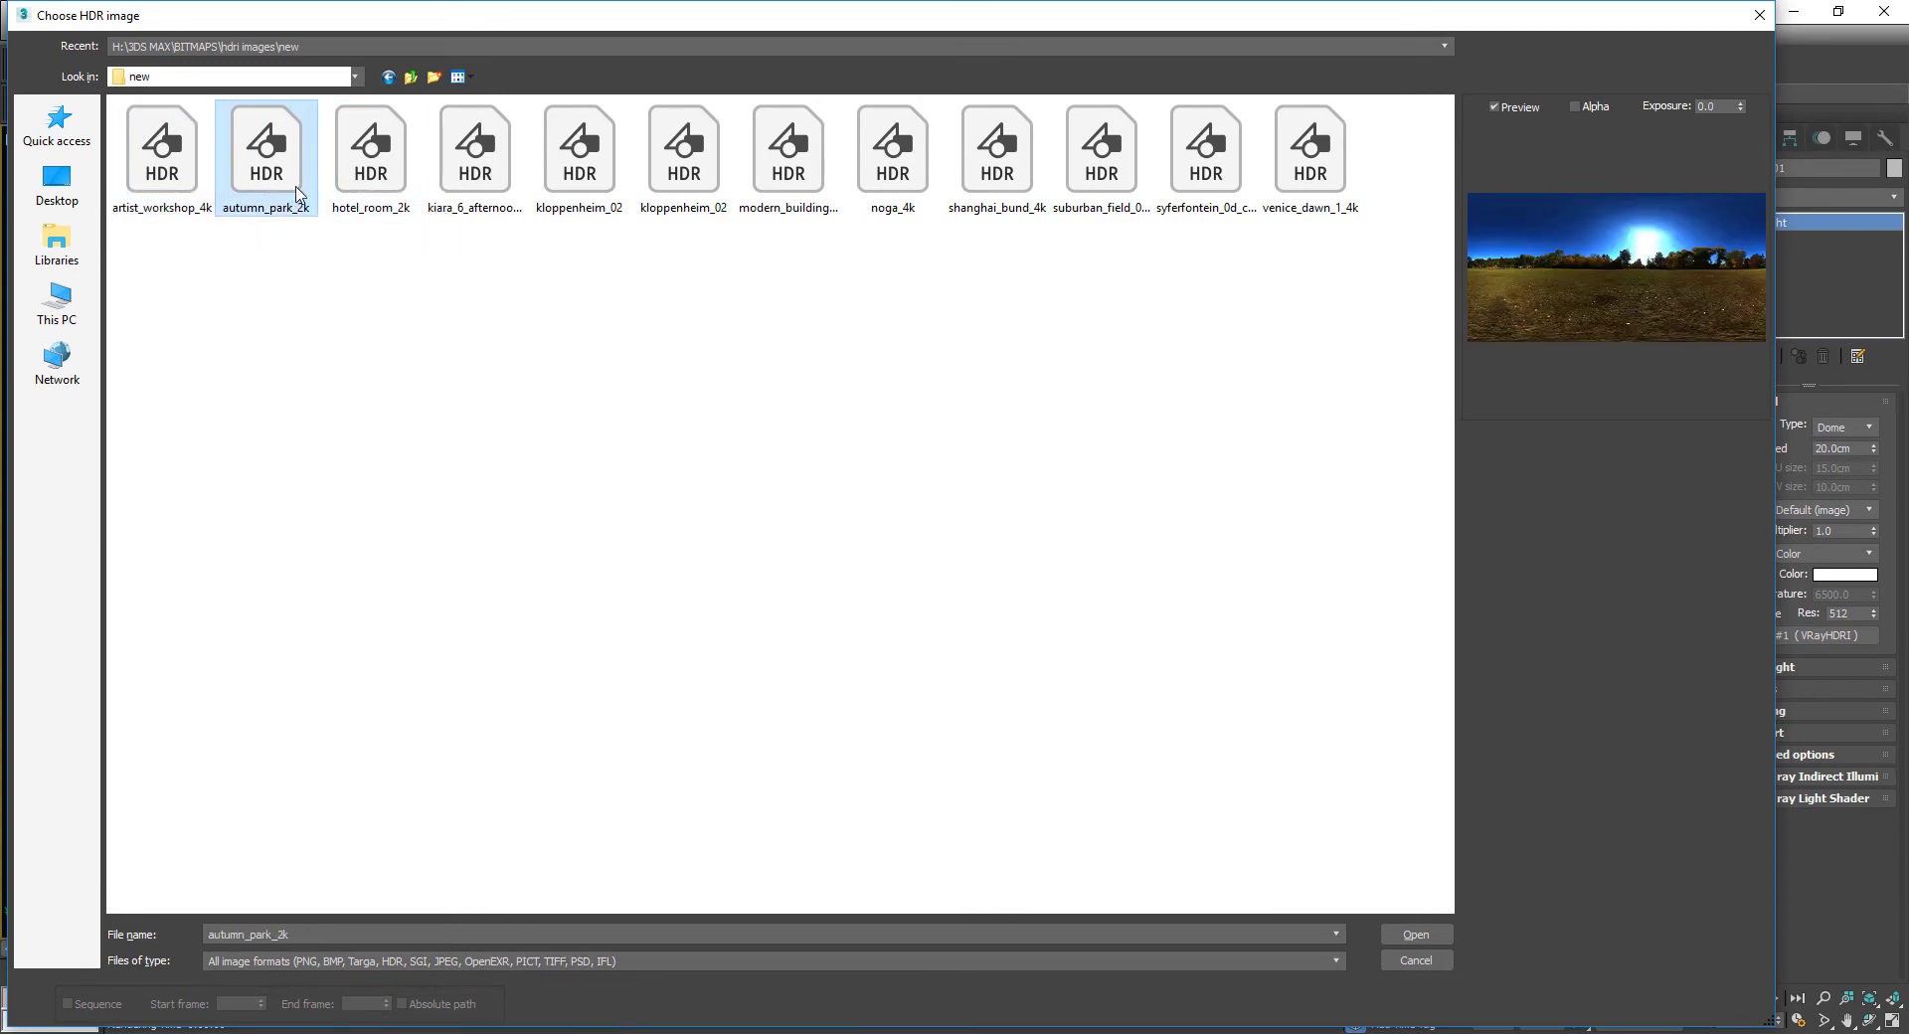
left_click(358, 184)
left_click(490, 183)
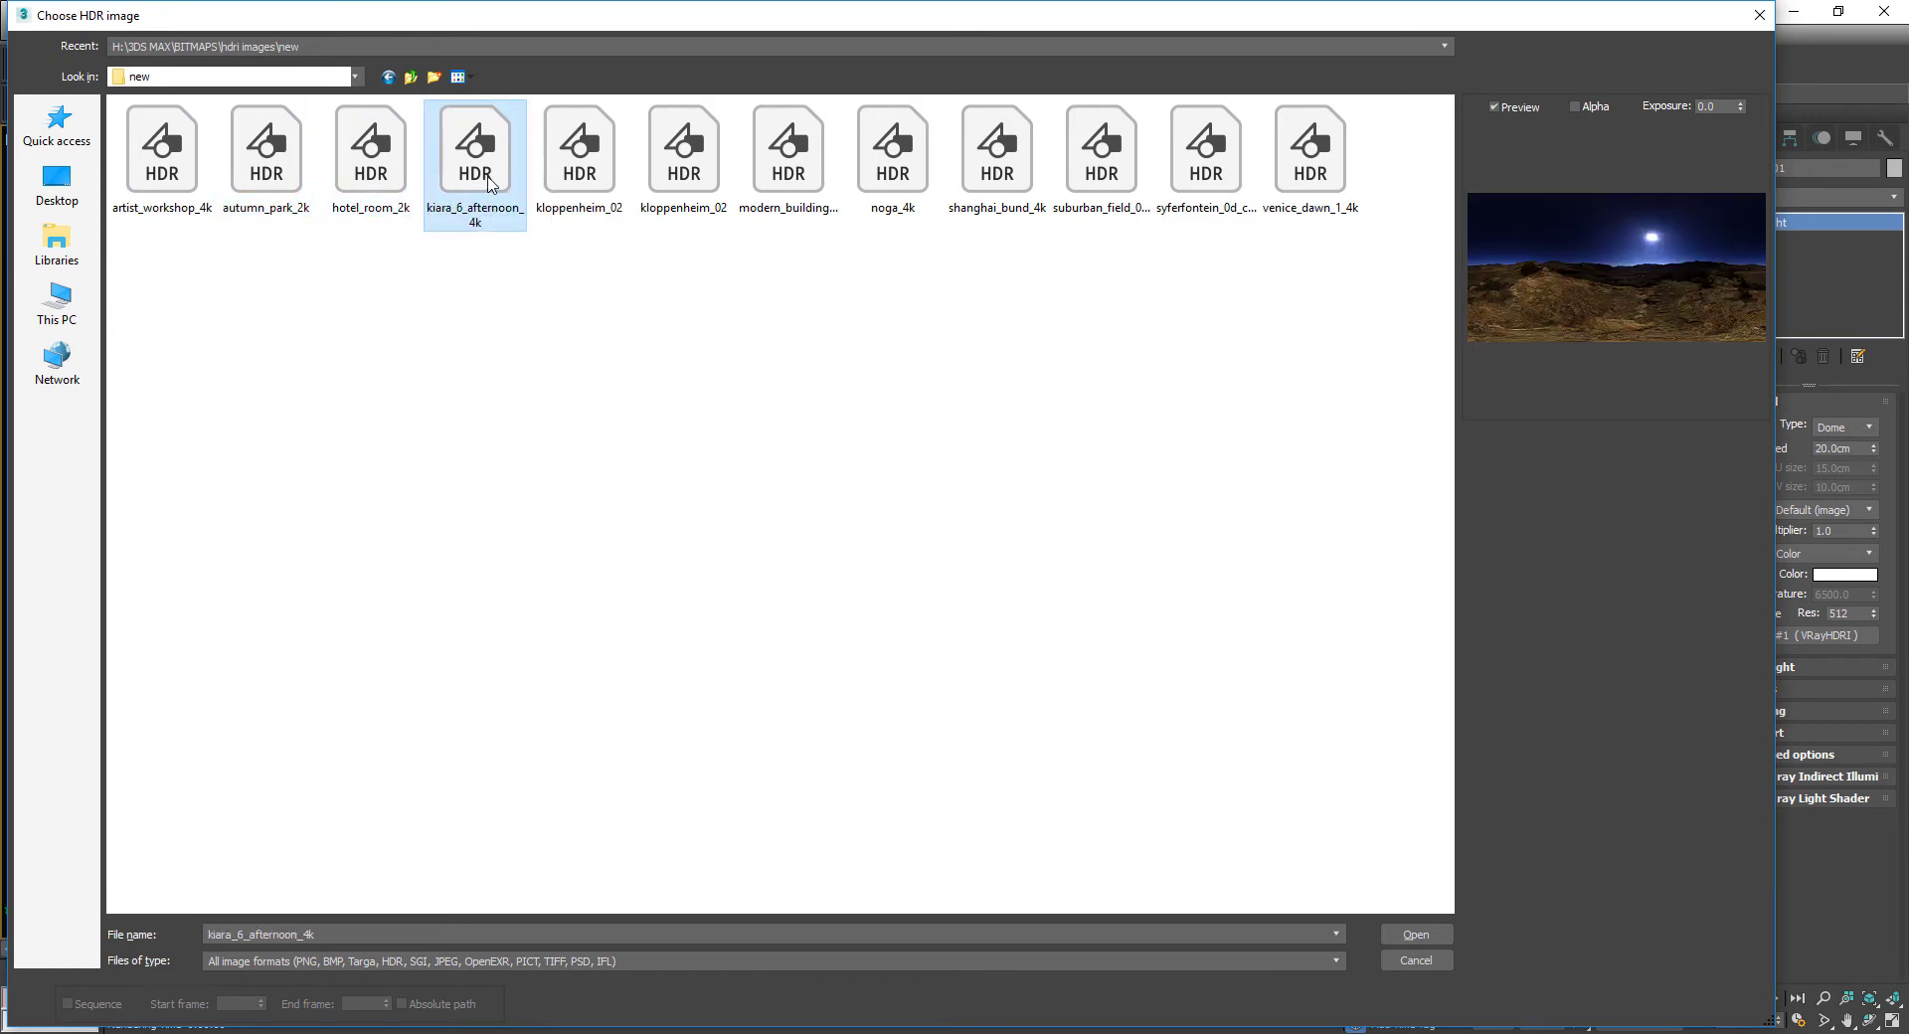
left_click(587, 179)
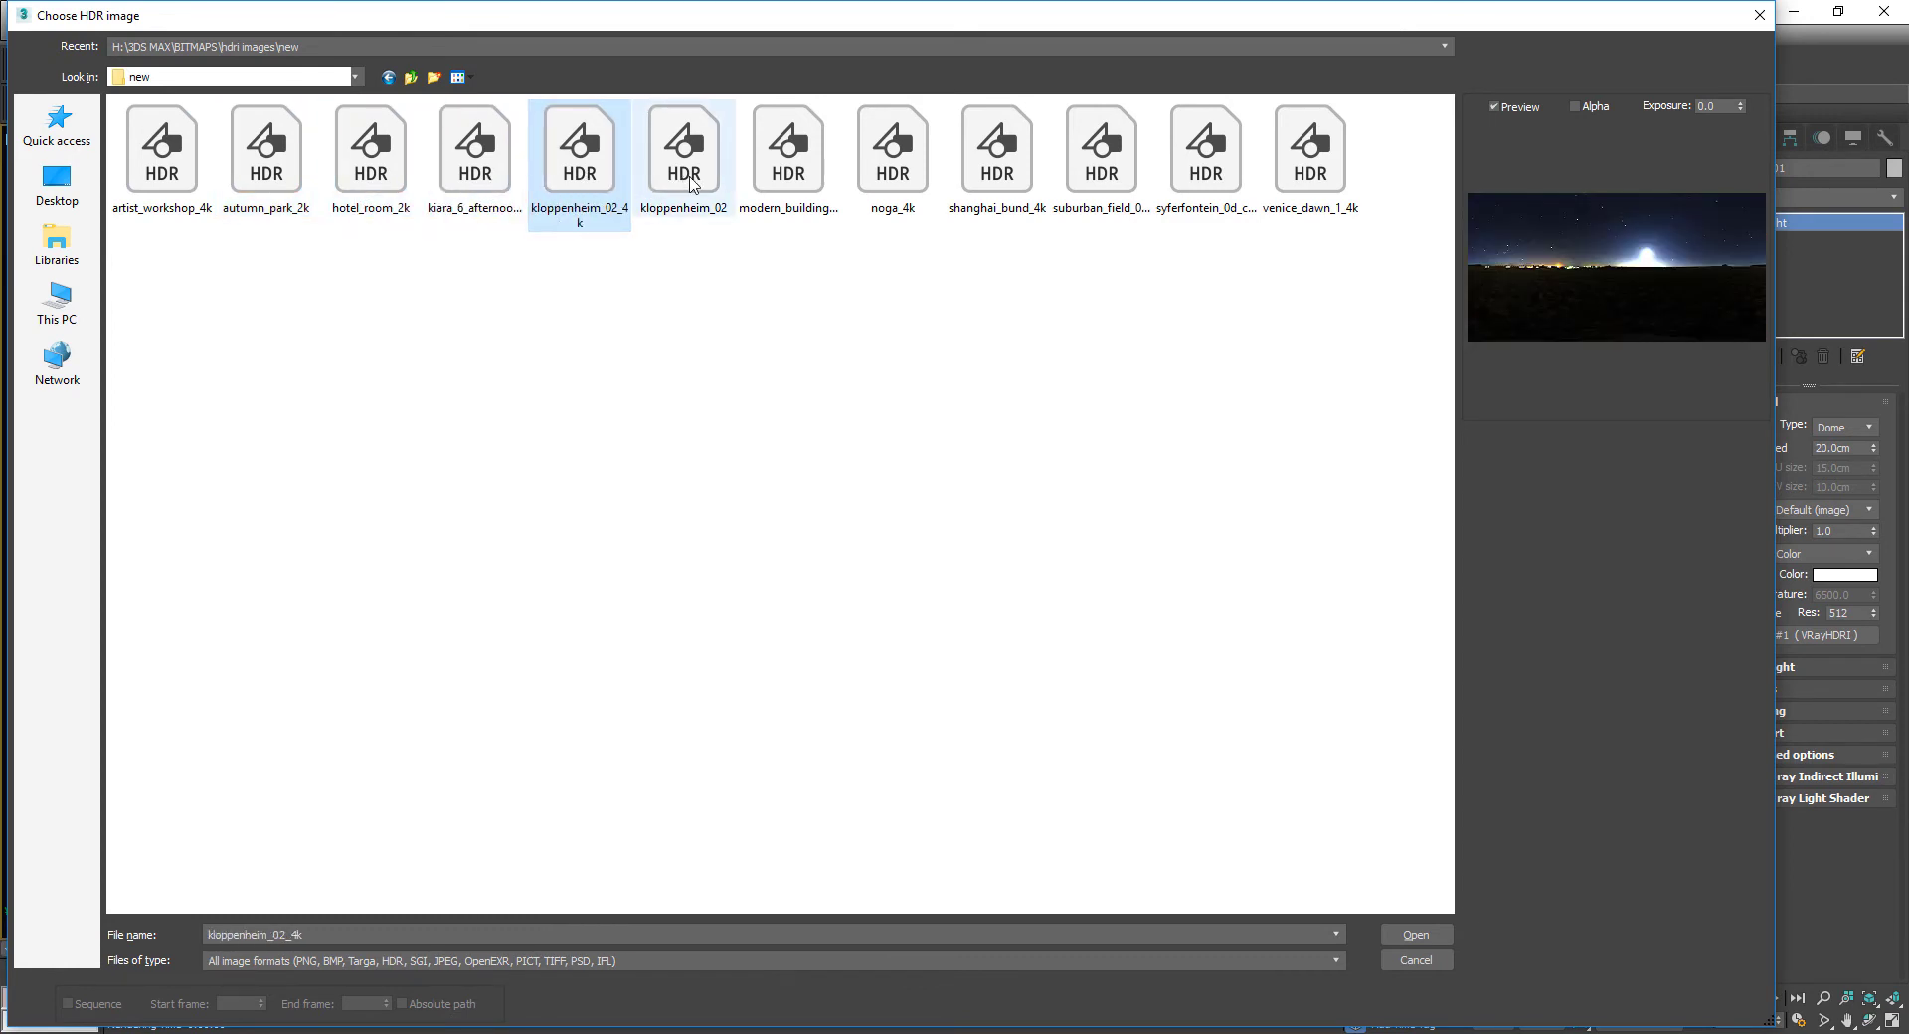
left_click(685, 185)
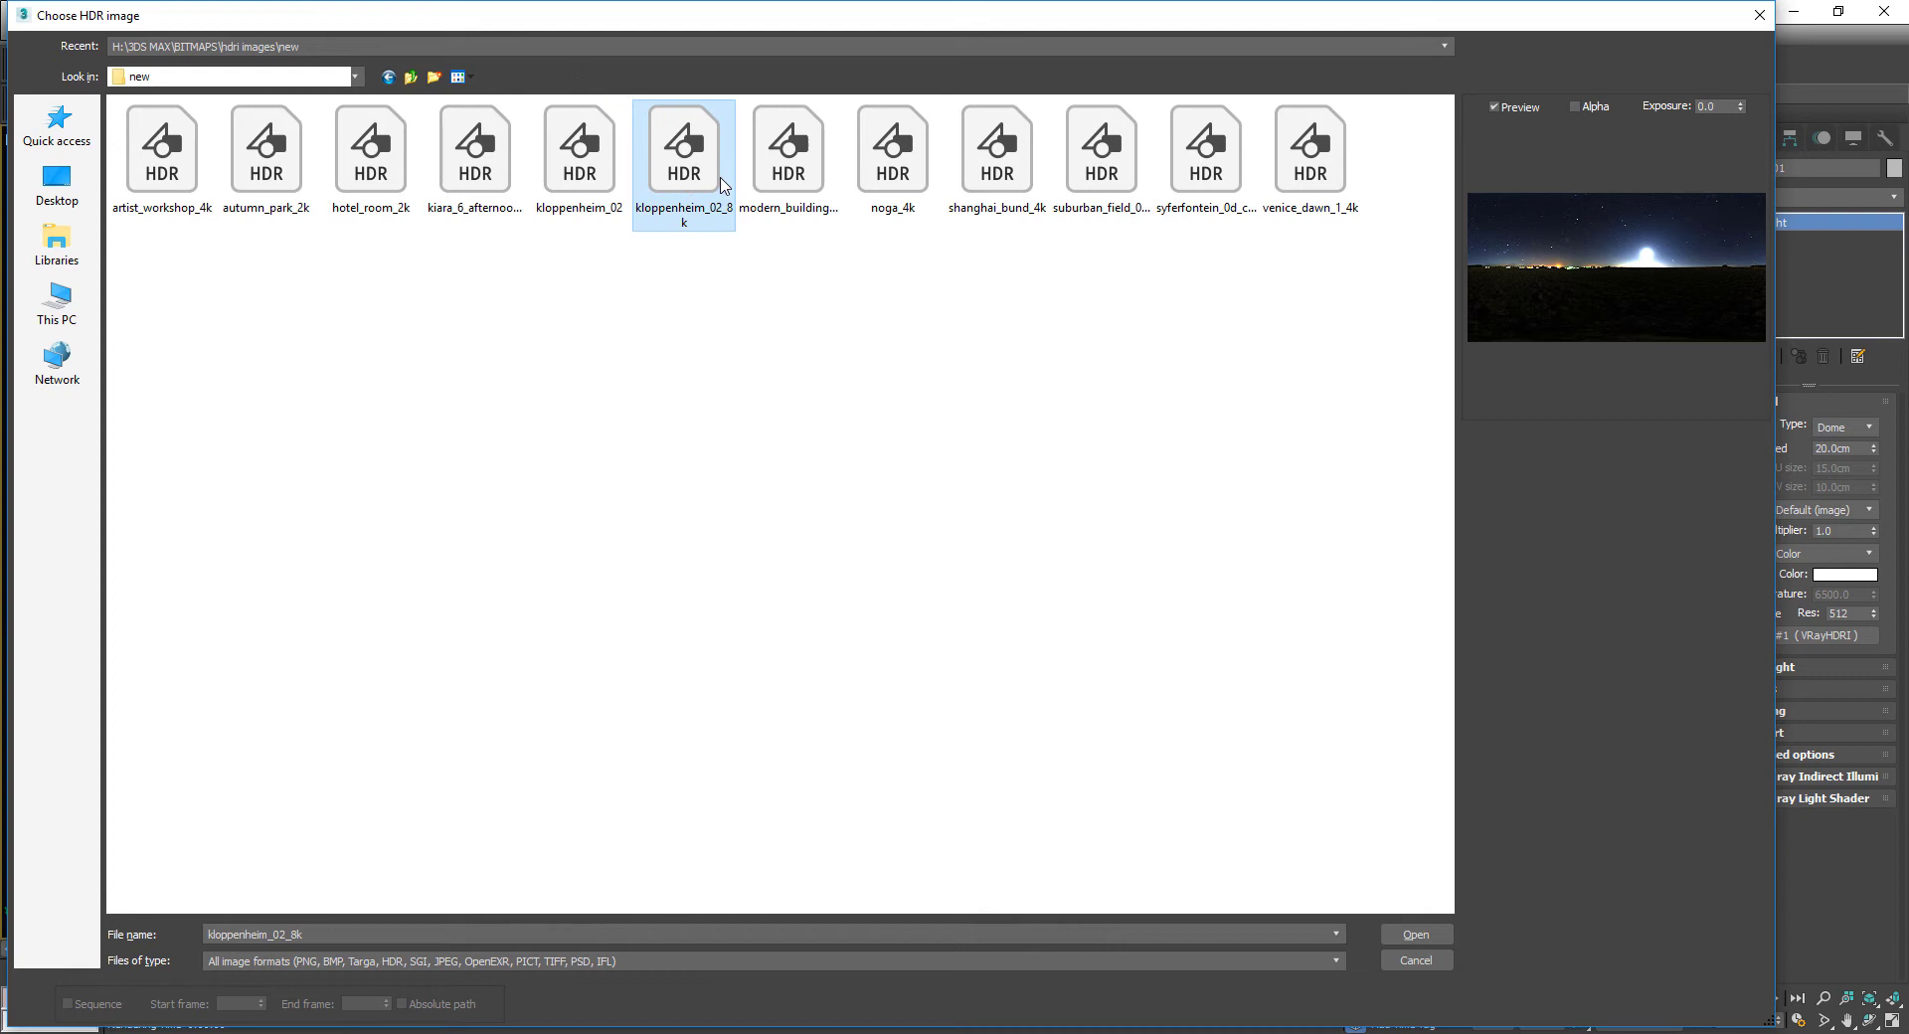
left_click(796, 185)
left_click(895, 179)
left_click(1089, 184)
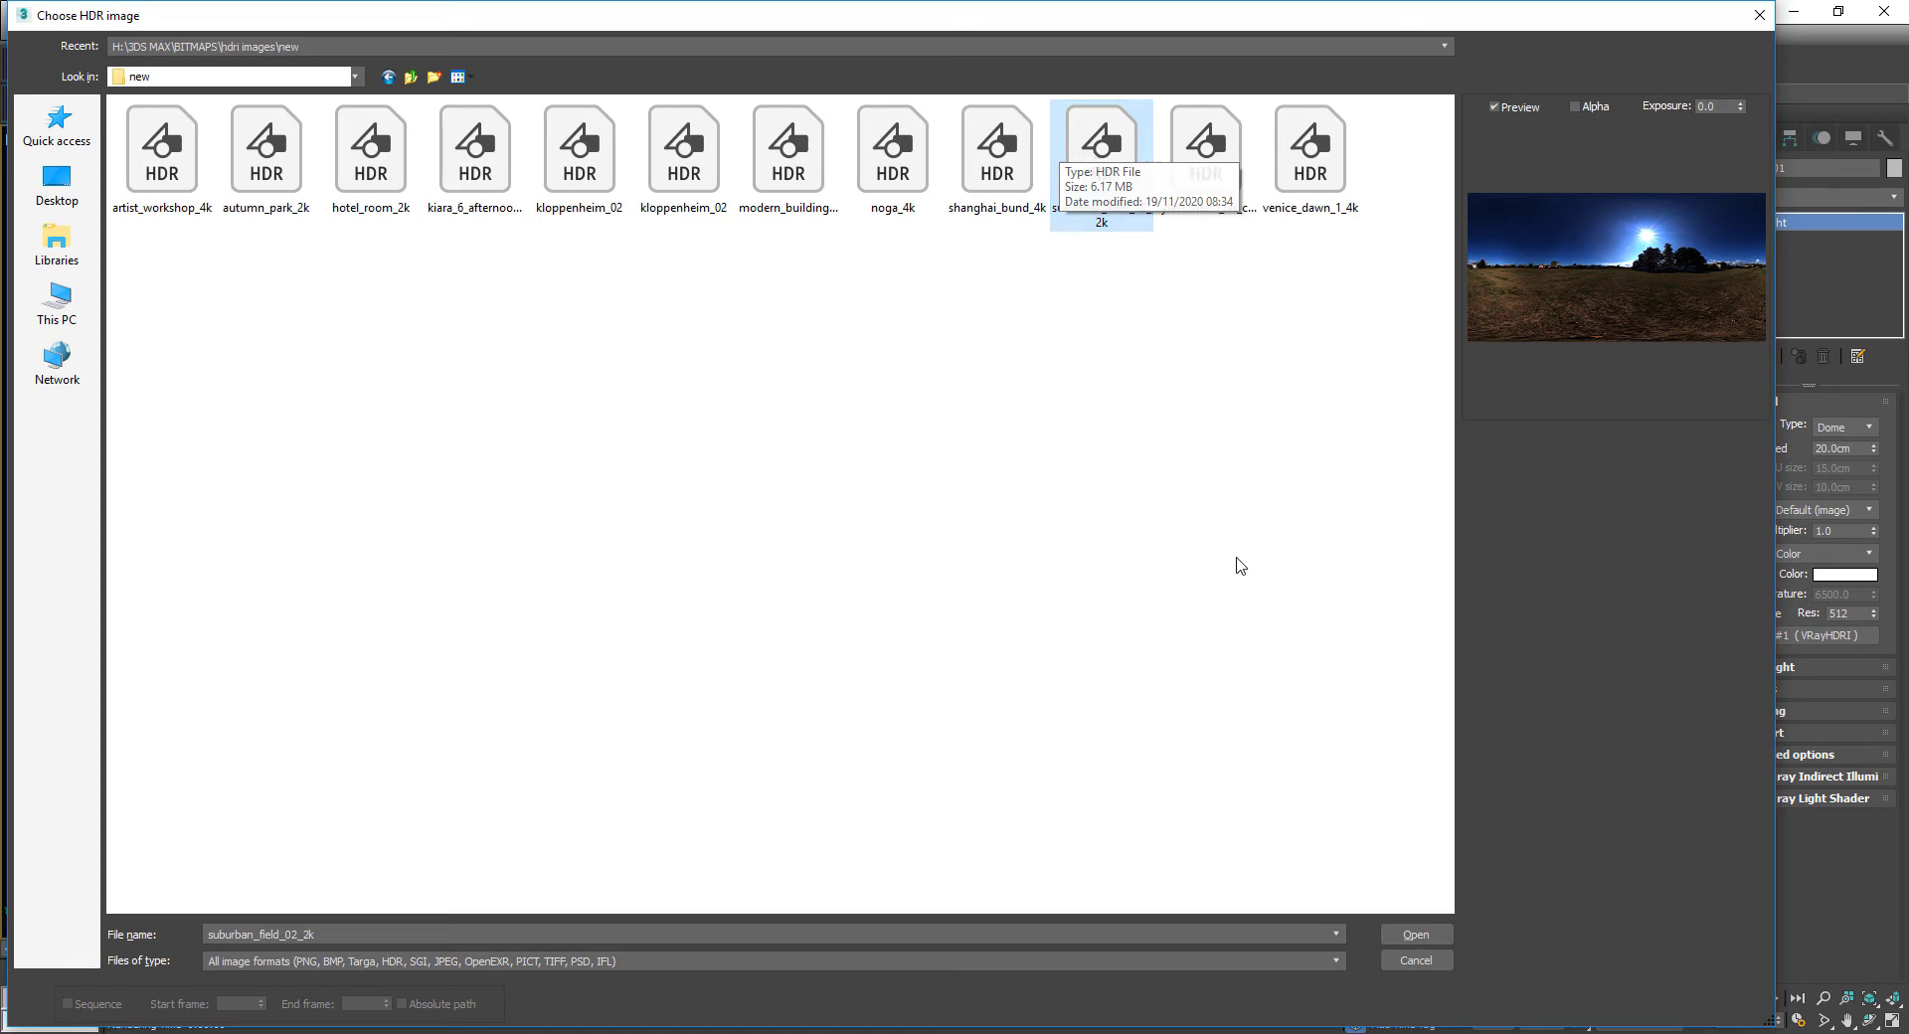
left_click(1417, 935)
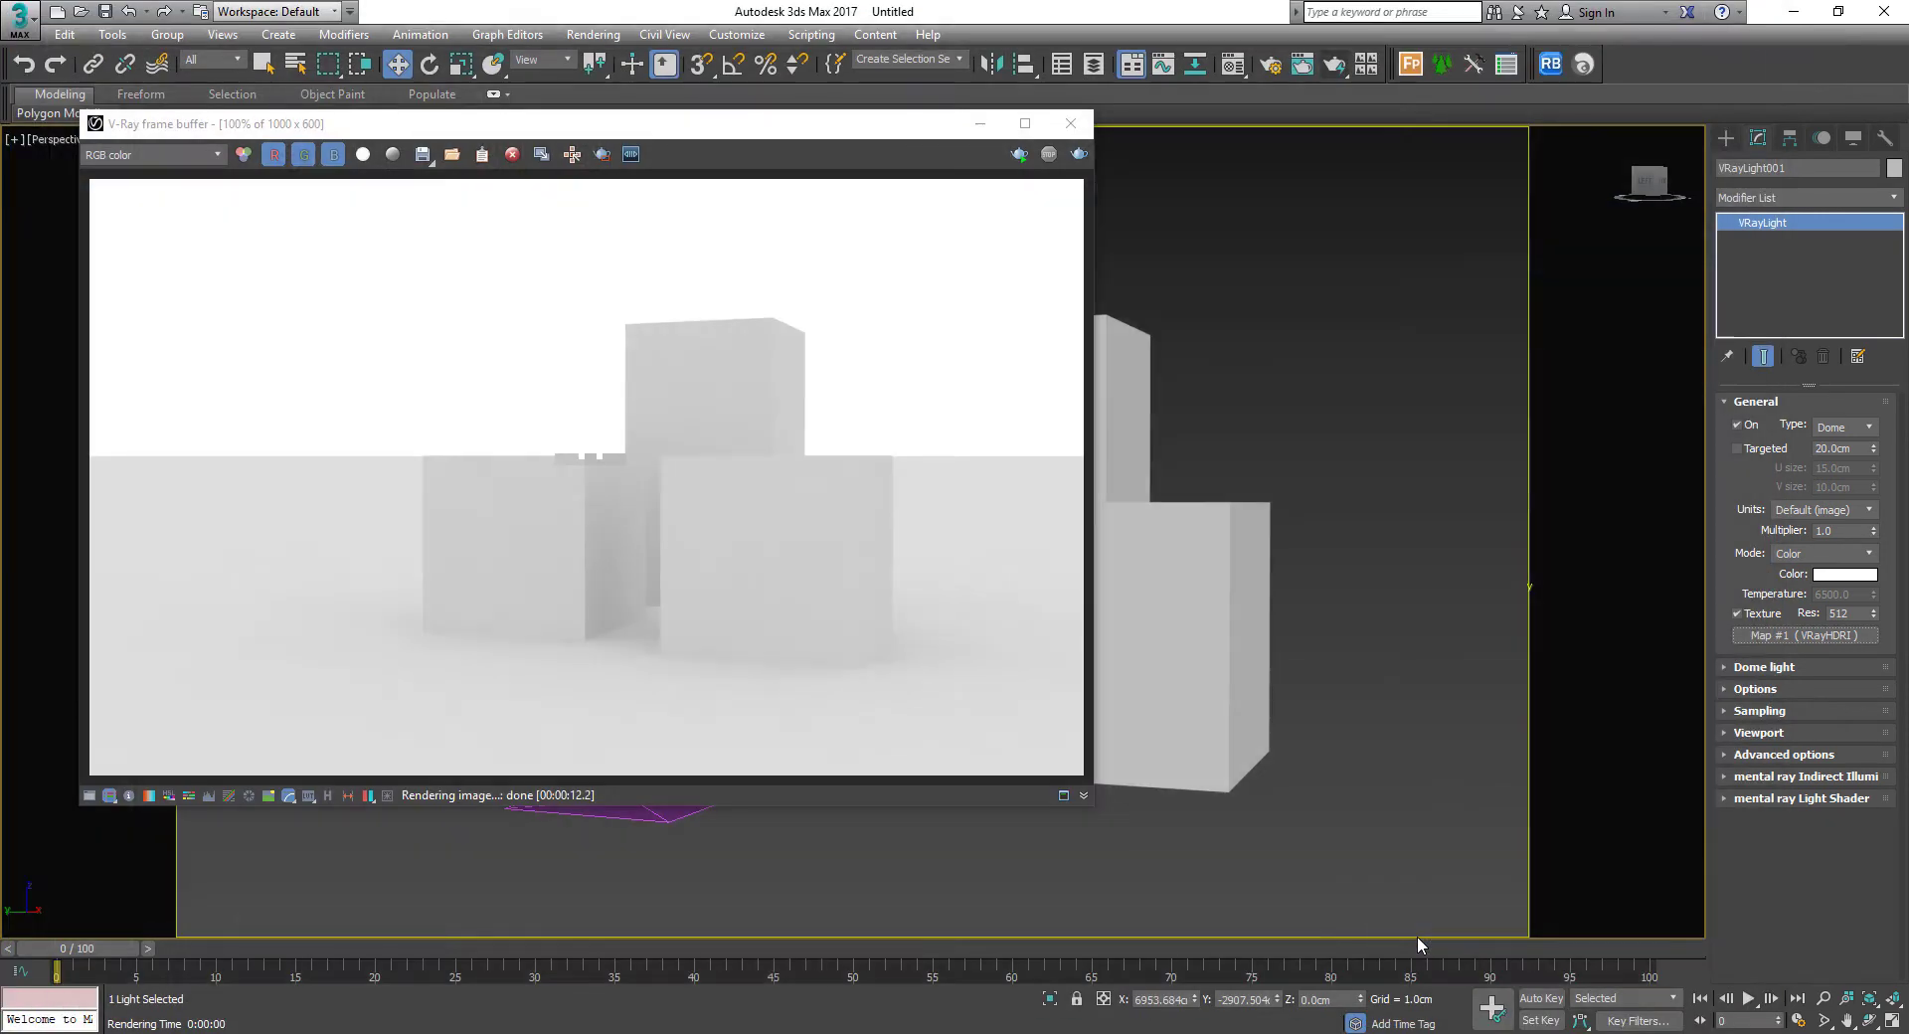
Render the boxes again with the HDRI dome lighting and reposition the frame buffer
left_click_drag(875, 123, 1035, 132)
left_click(1241, 163)
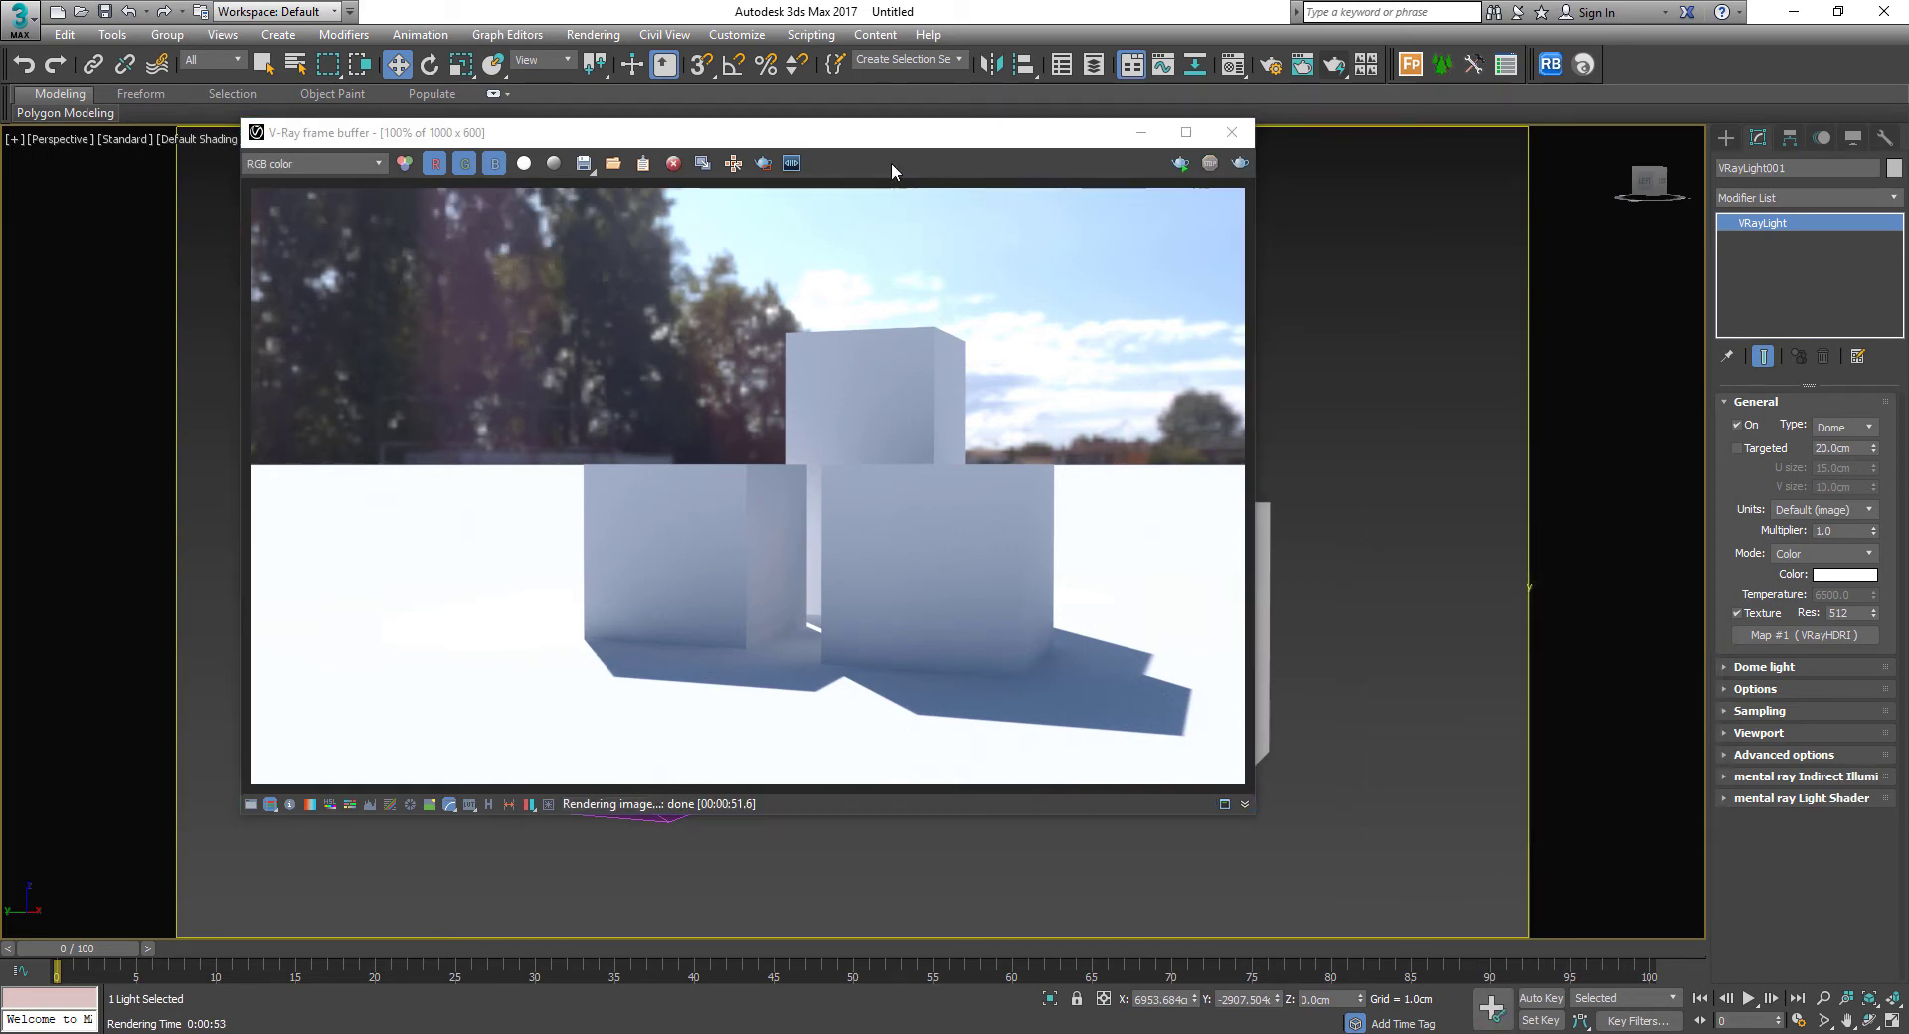
left_click_drag(892, 139, 852, 184)
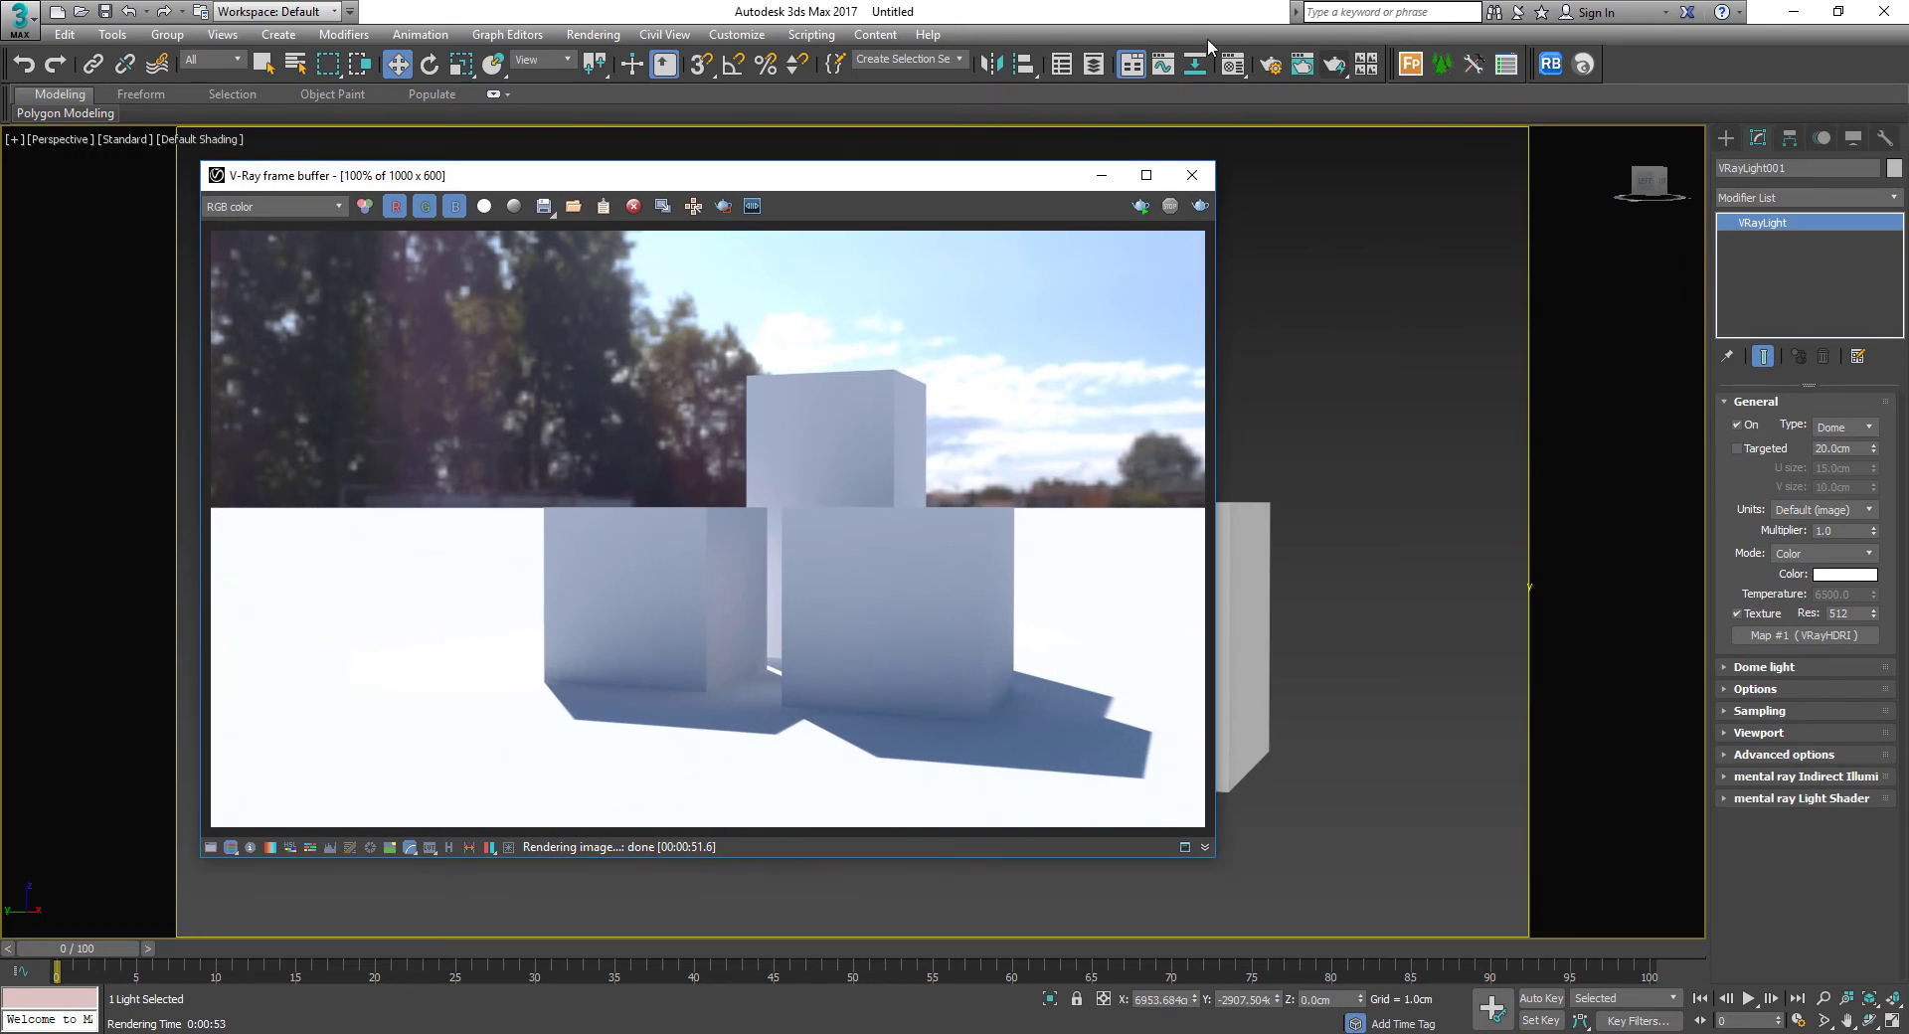
Copy the dome light's VRayHDRI map as an Instance into the light green Material Editor slot and open its enlarged preview
left_click(1233, 64)
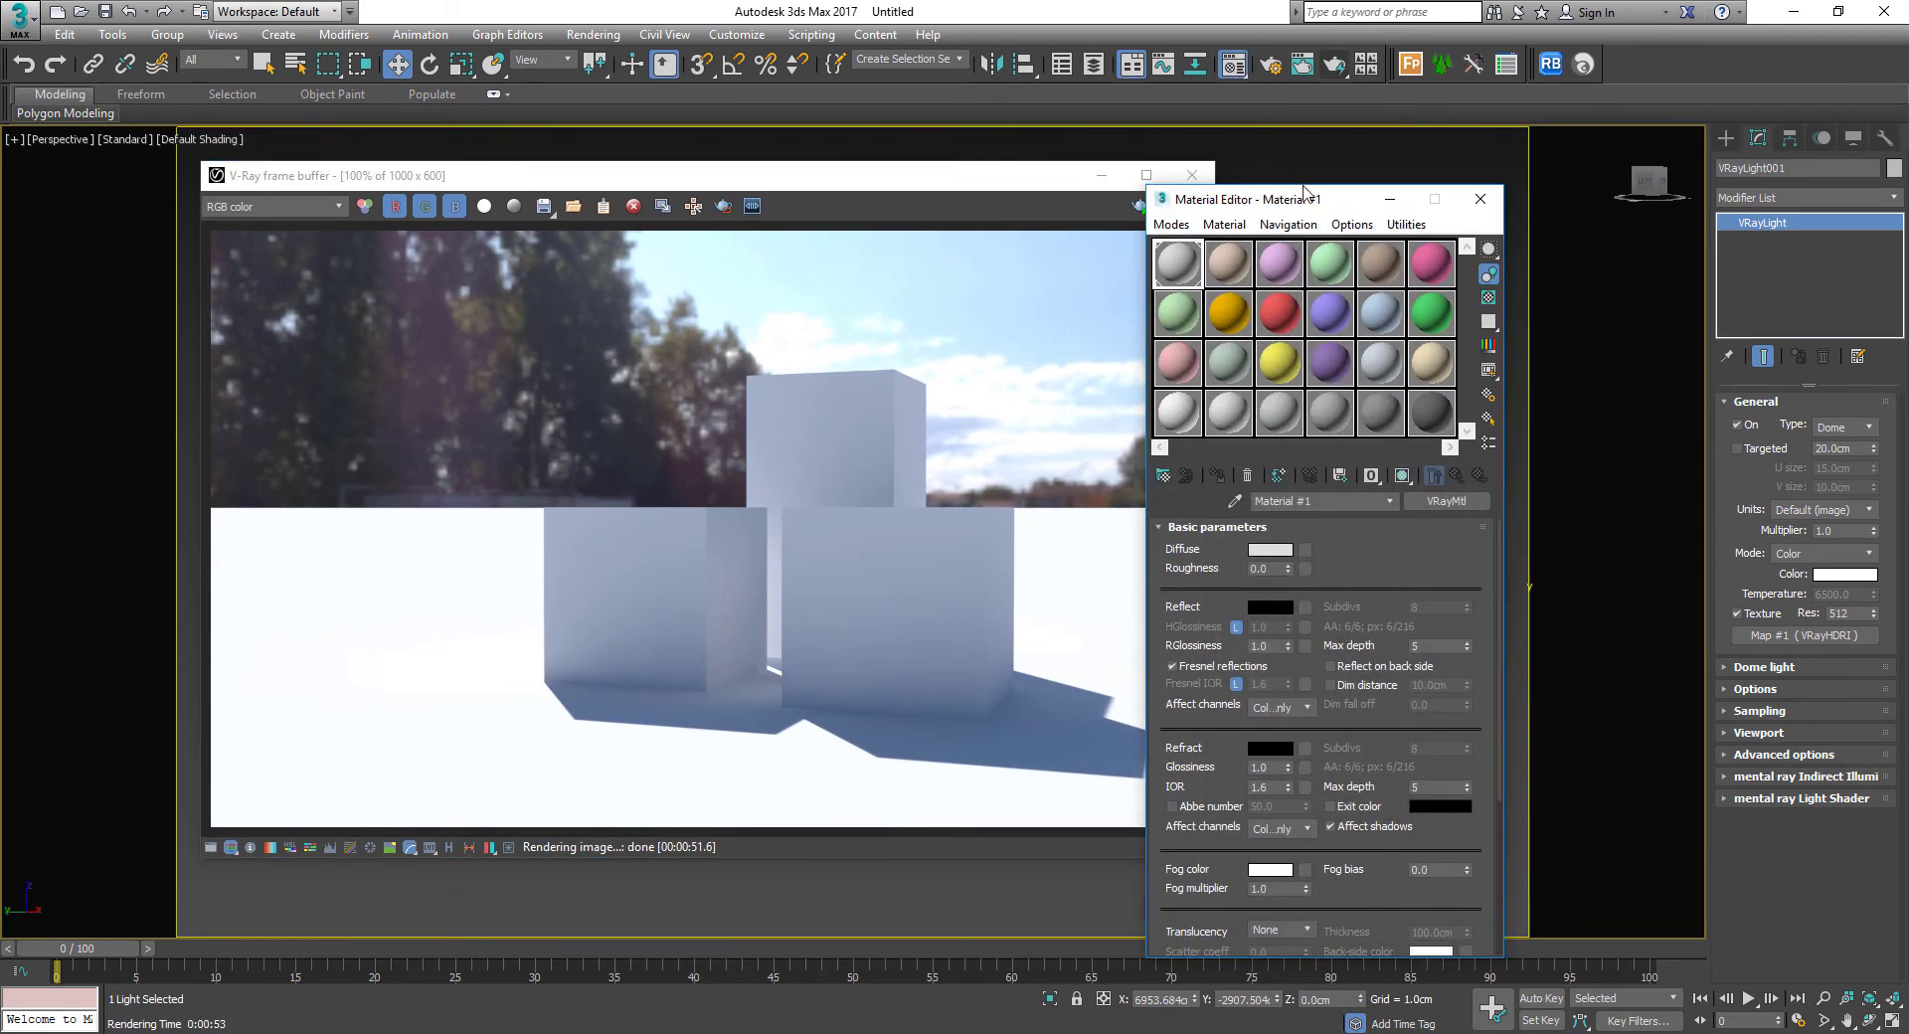
left_click_drag(1301, 206, 1305, 158)
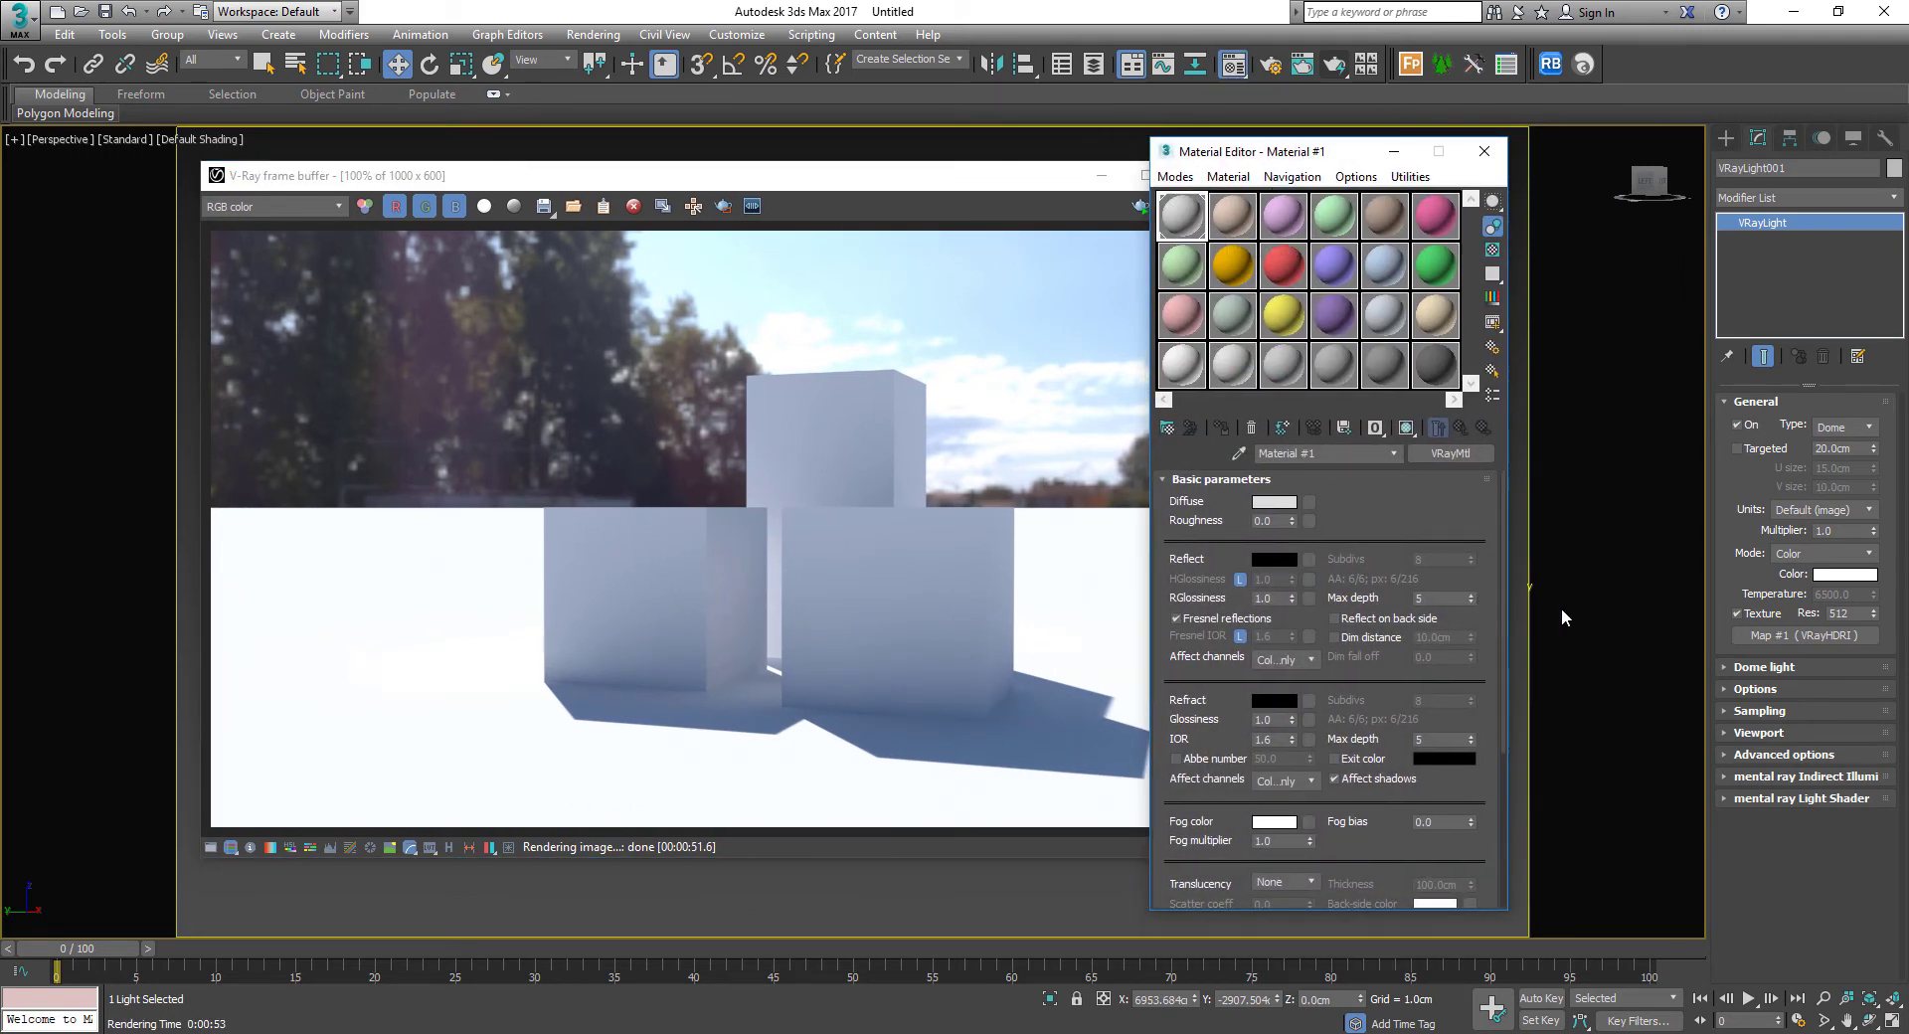
left_click(1794, 639)
left_click_drag(1794, 642, 1179, 274)
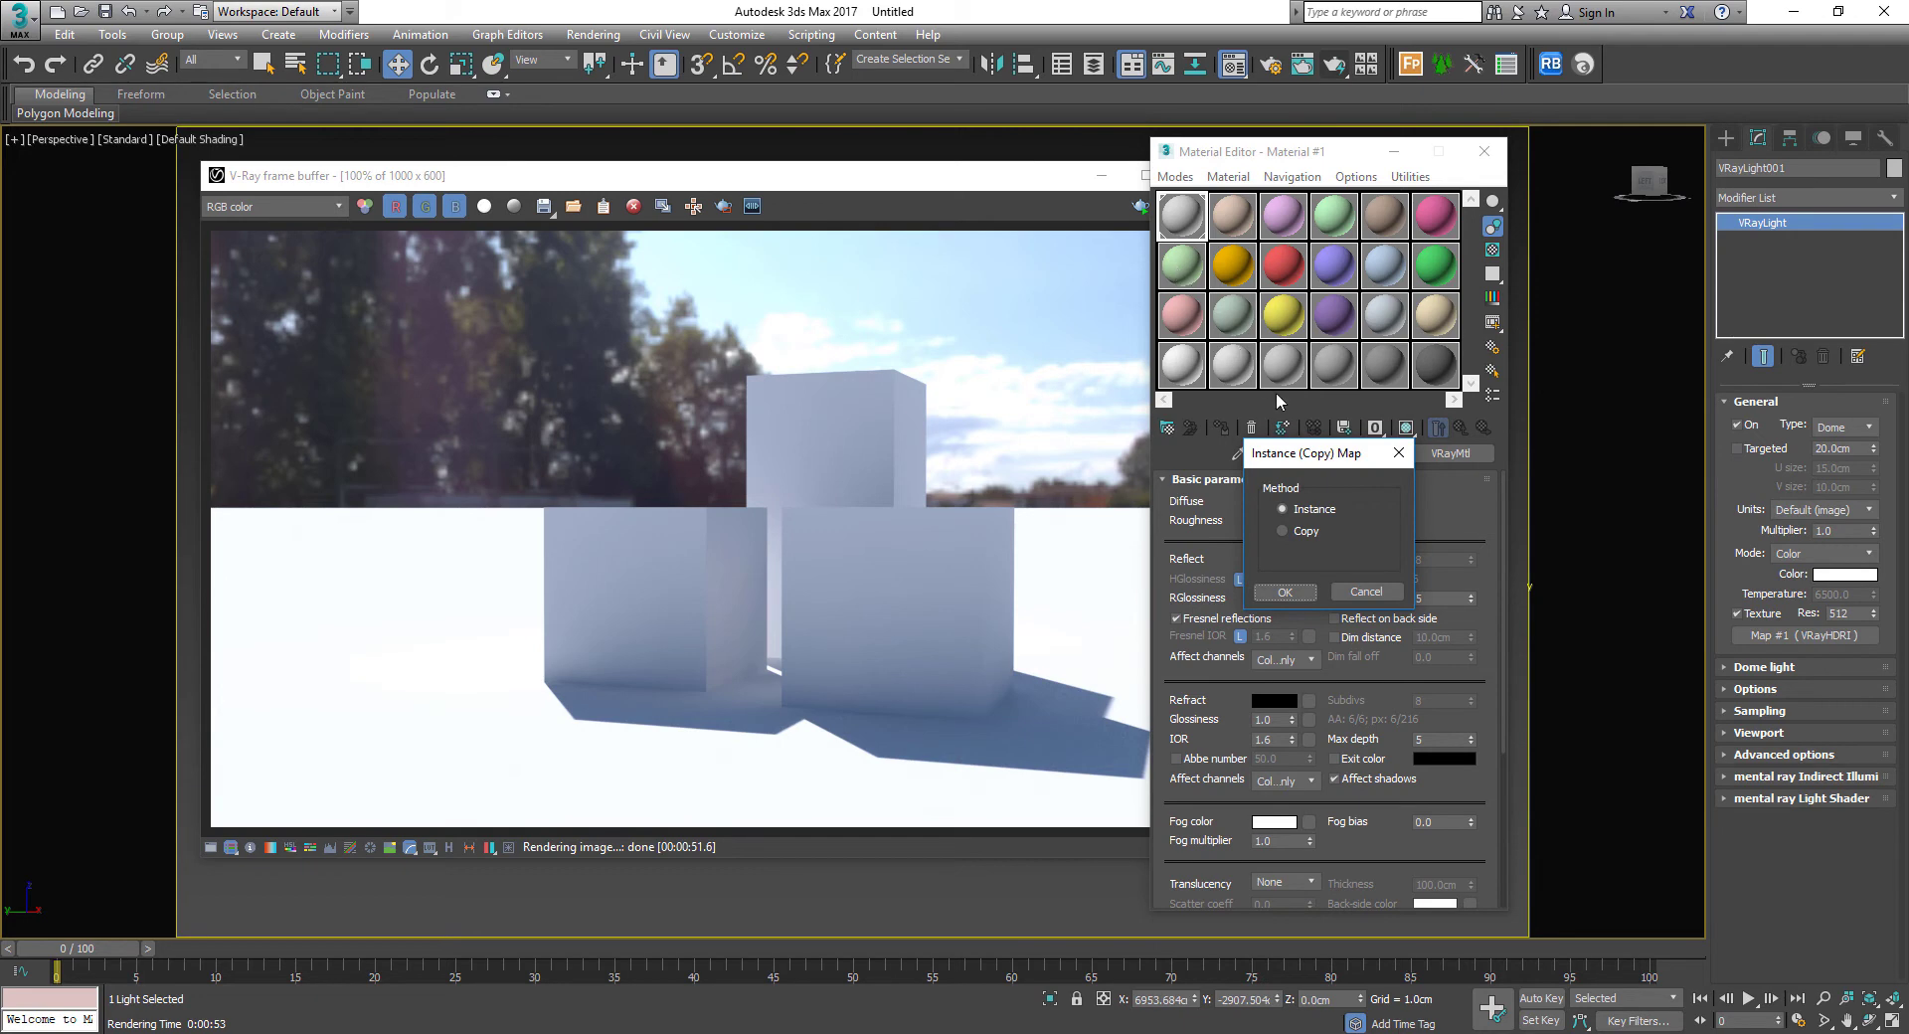
left_click_drag(1311, 453, 1301, 392)
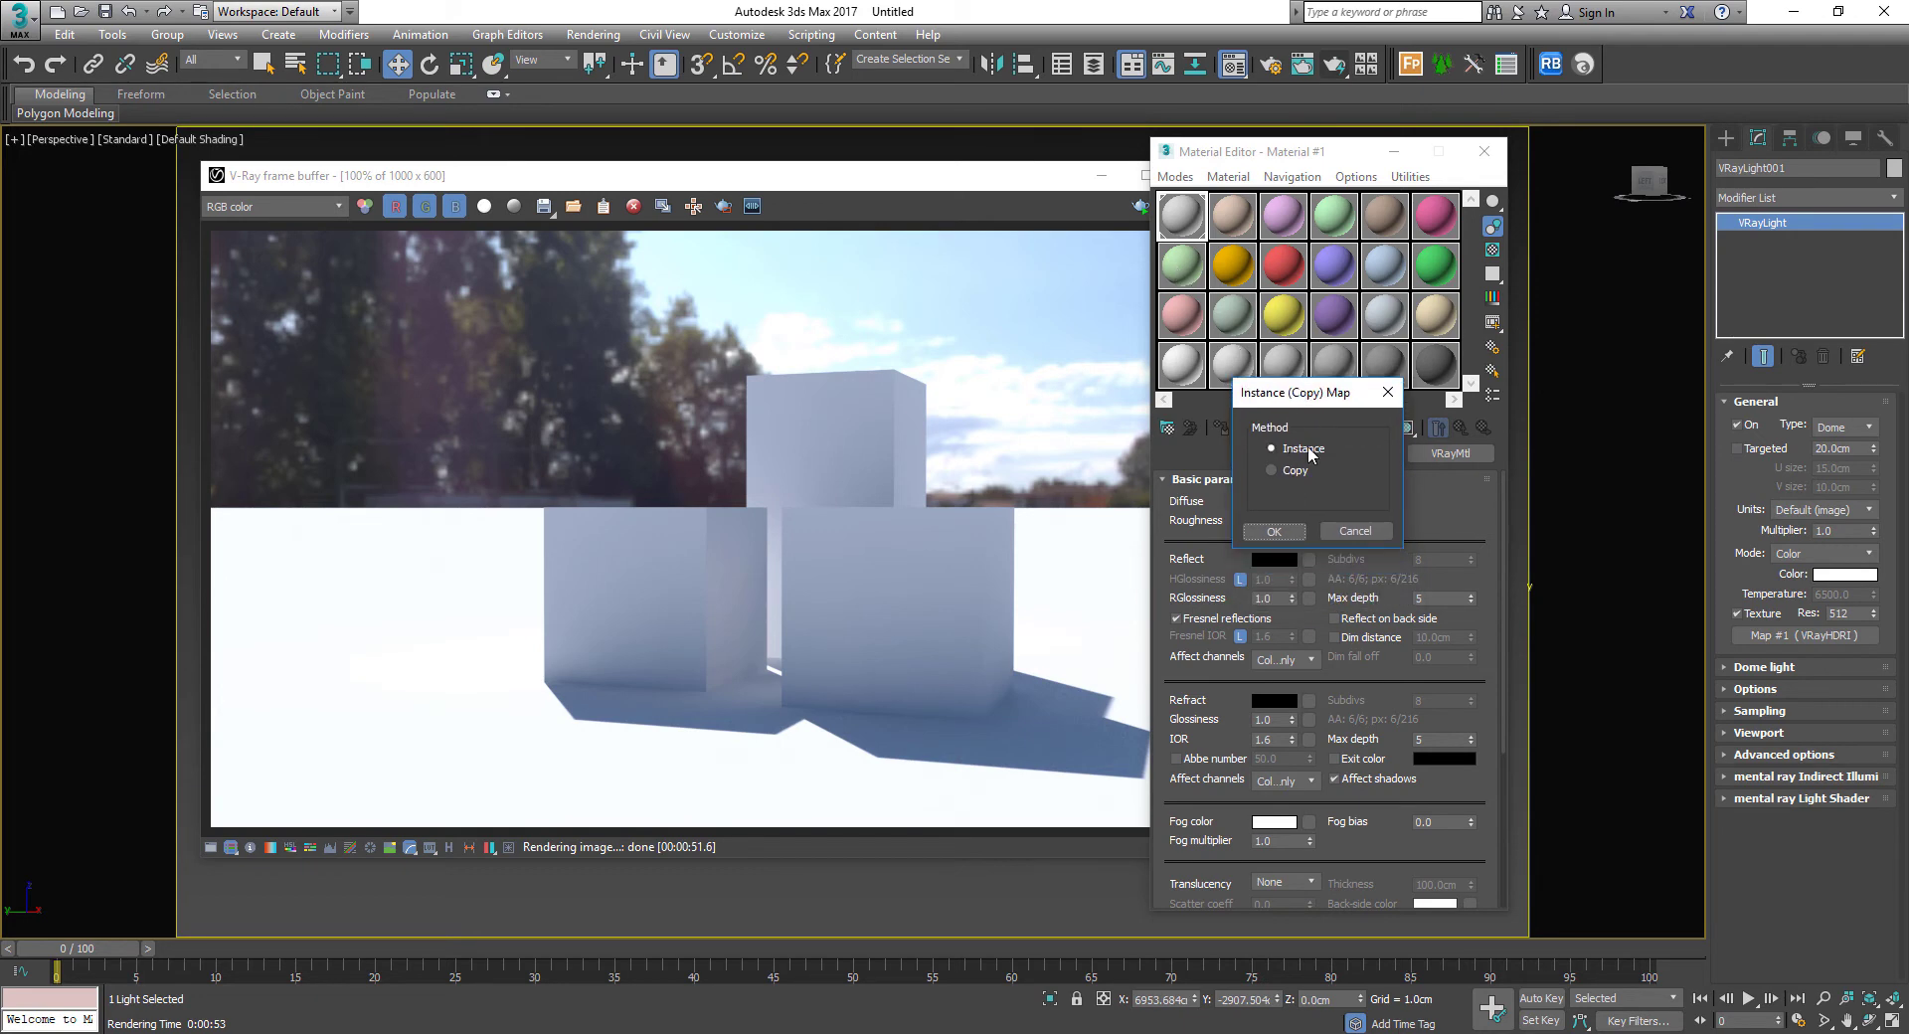
left_click(1274, 532)
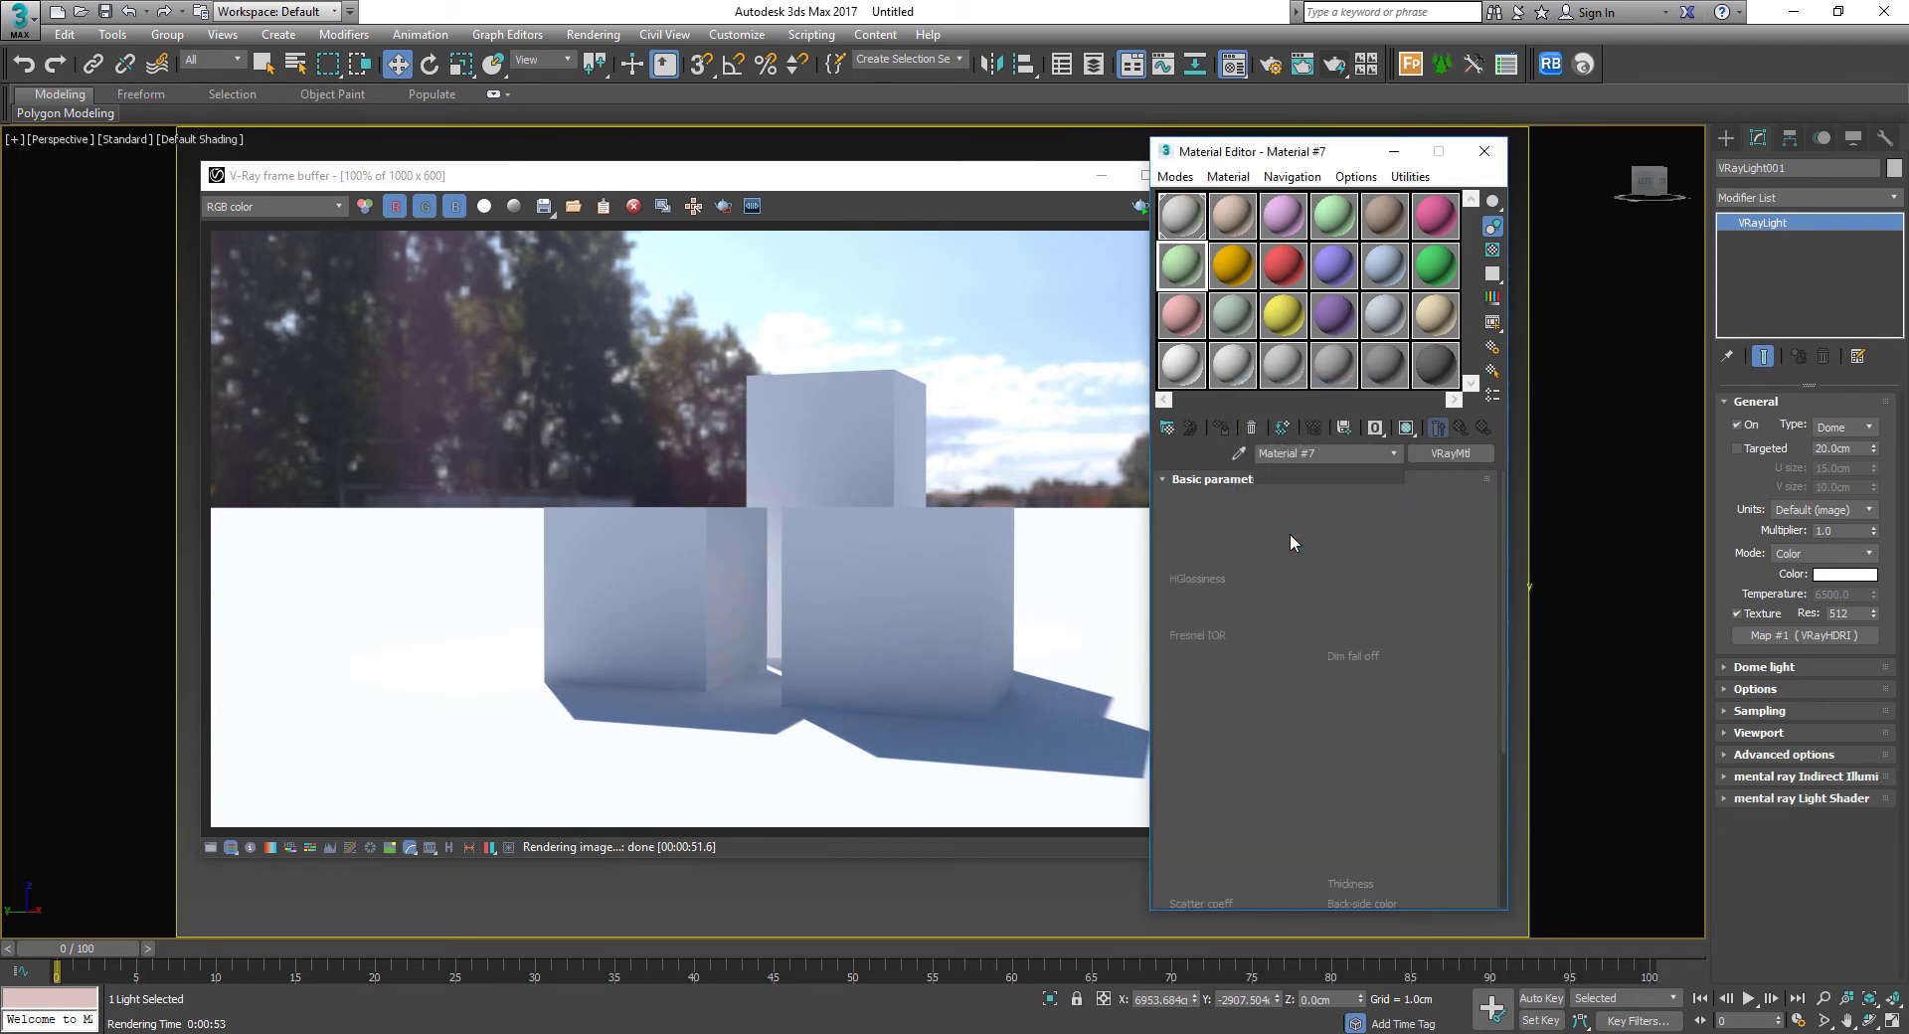
double_click(1183, 270)
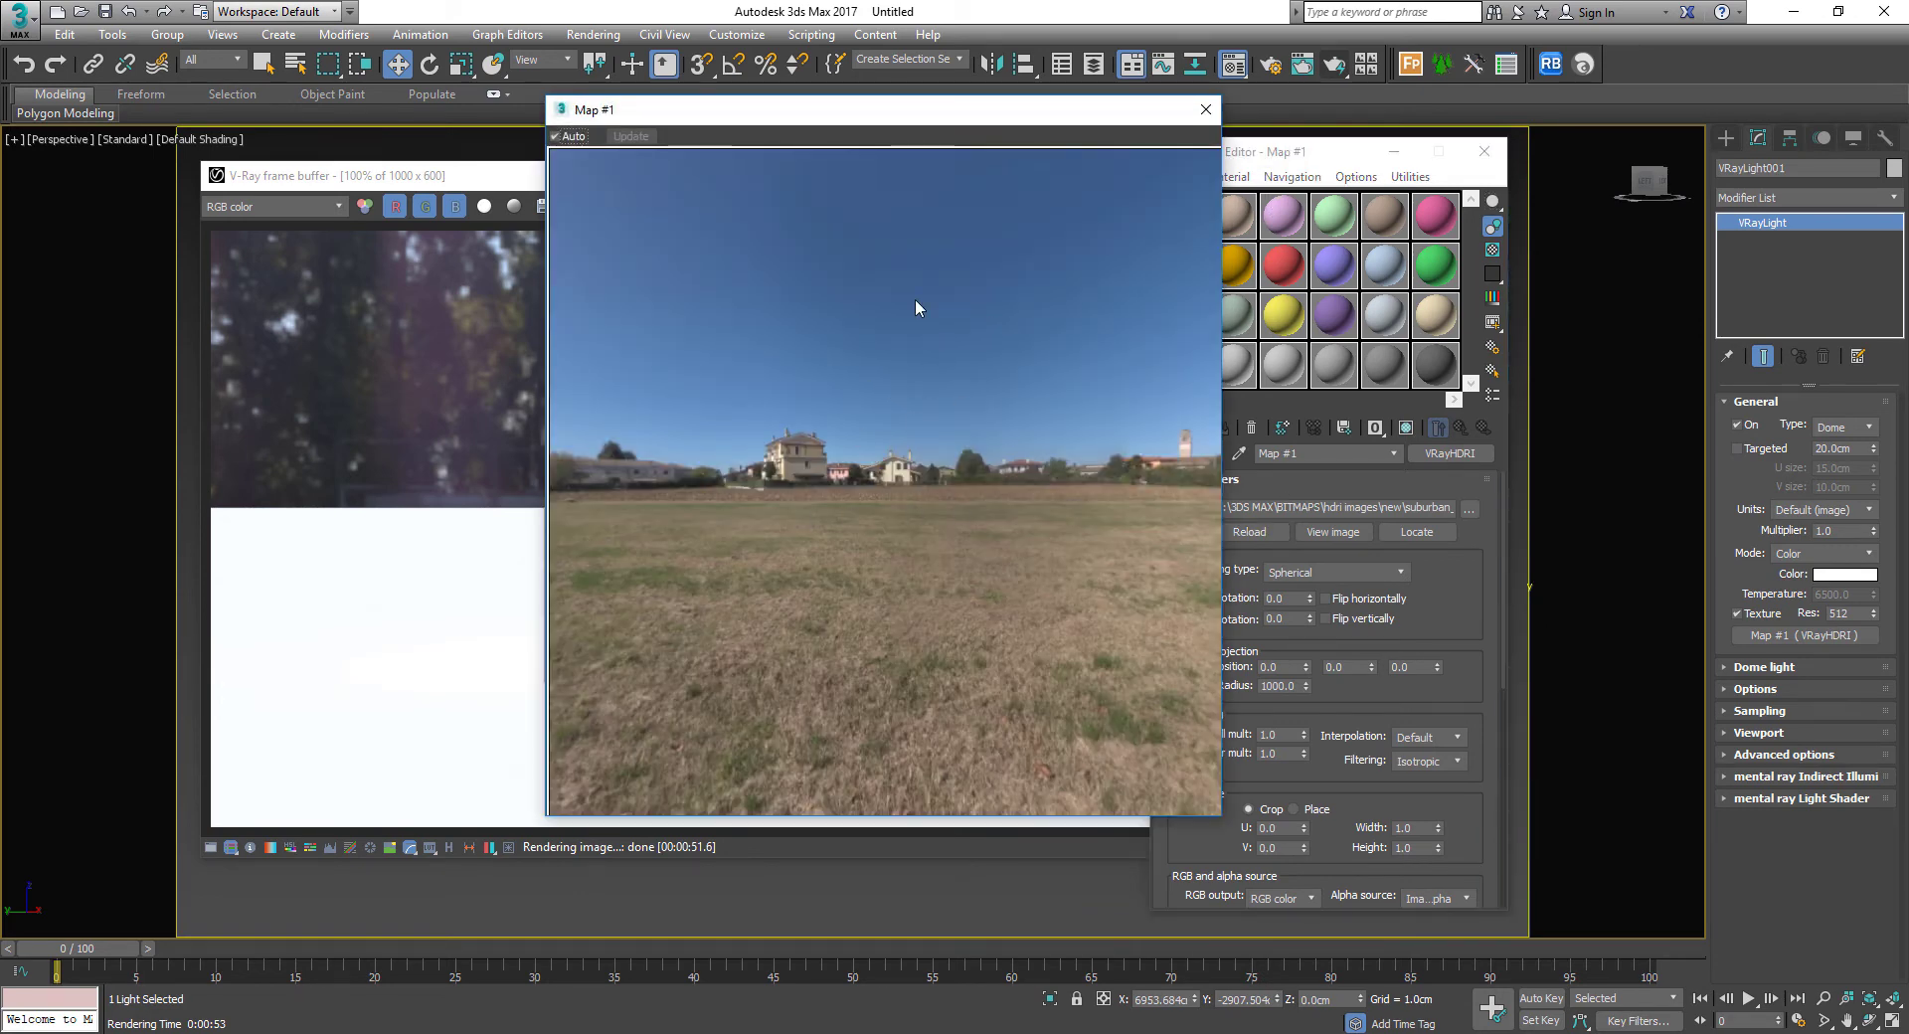
left_click_drag(967, 112, 738, 111)
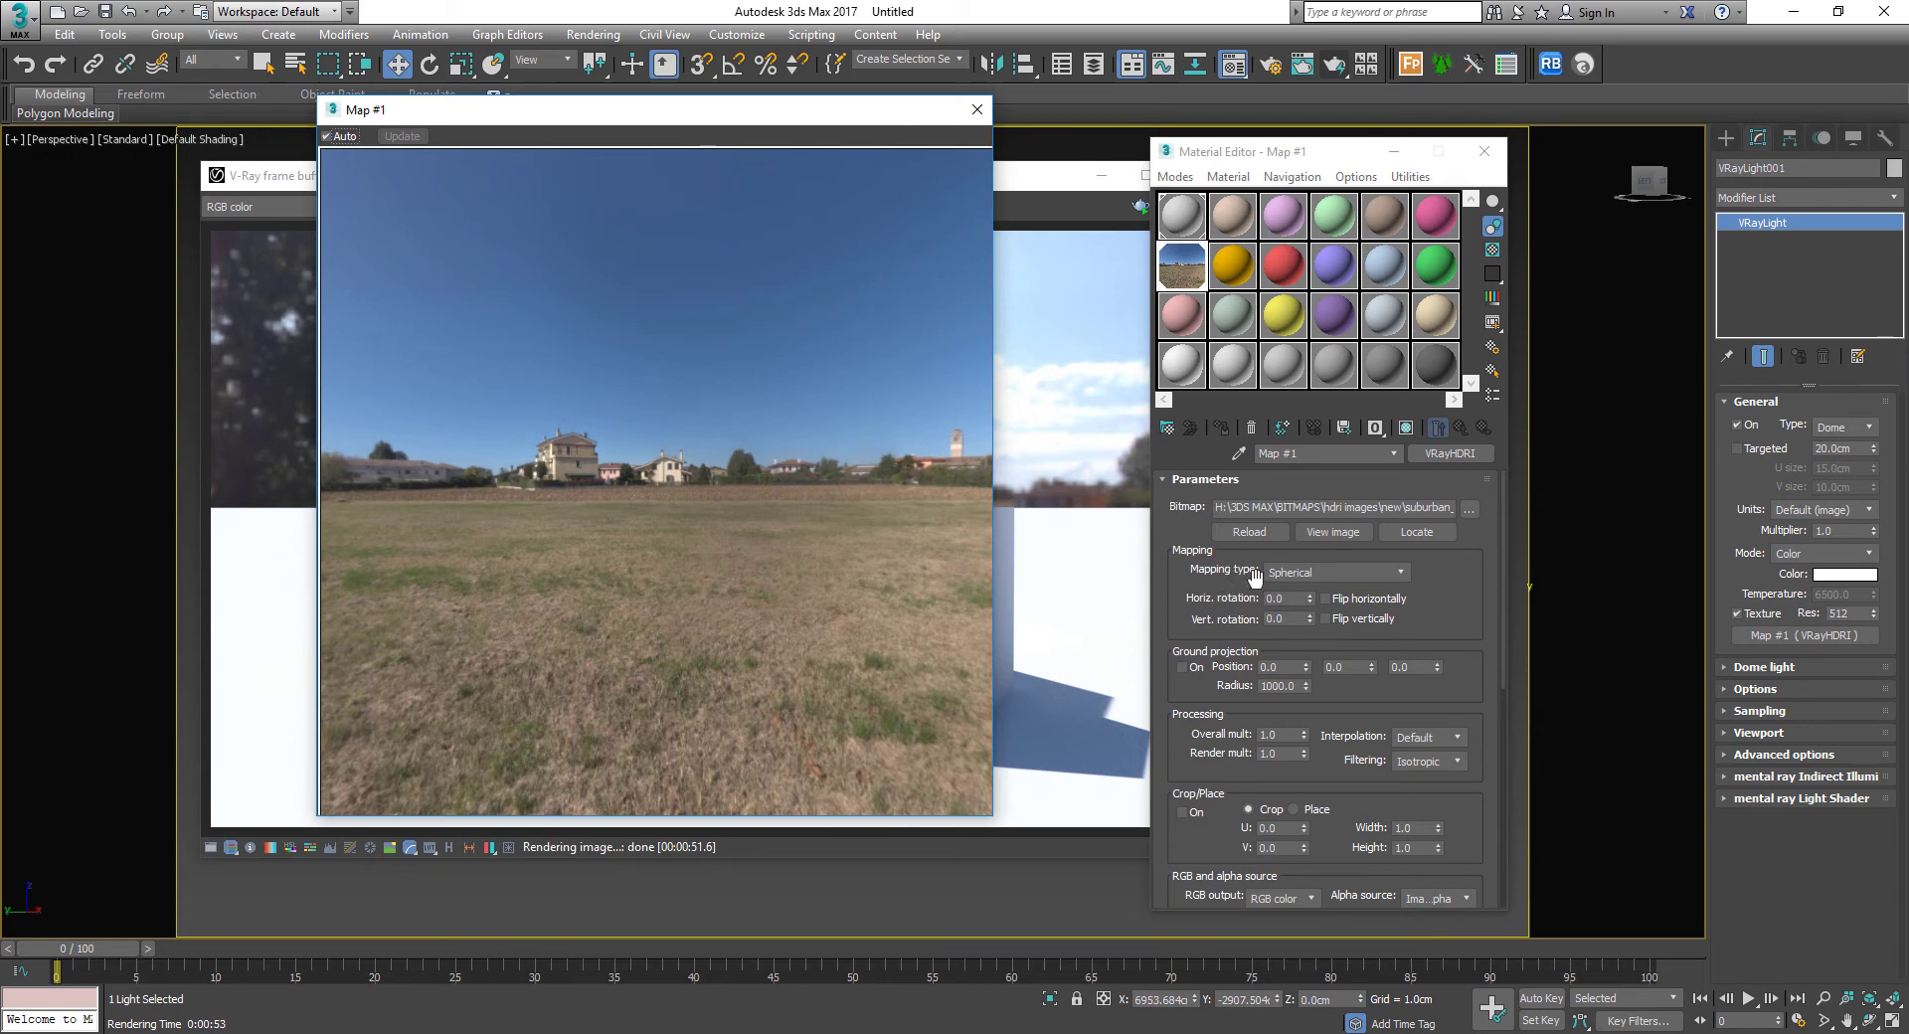
Choose Spherical as the VRayHDRI map's mapping type and close its enlarged preview
left_click(1320, 576)
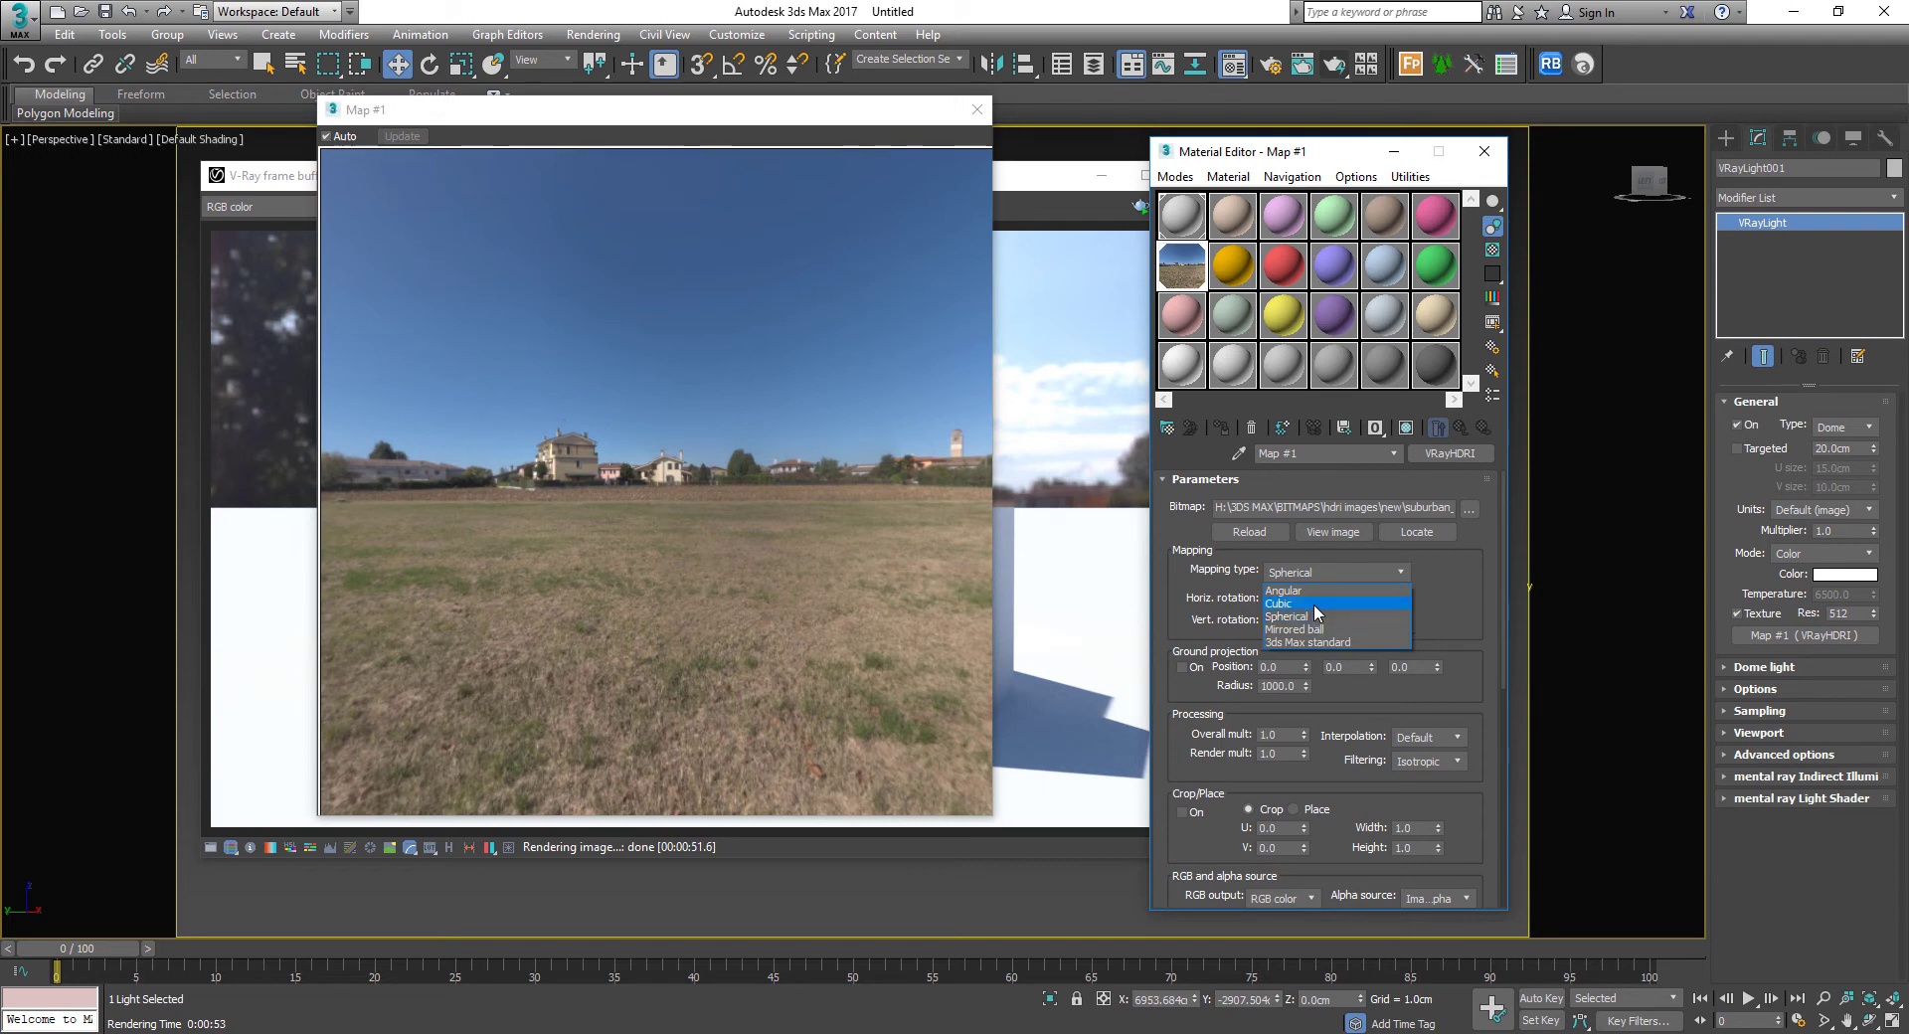
left_click(1315, 616)
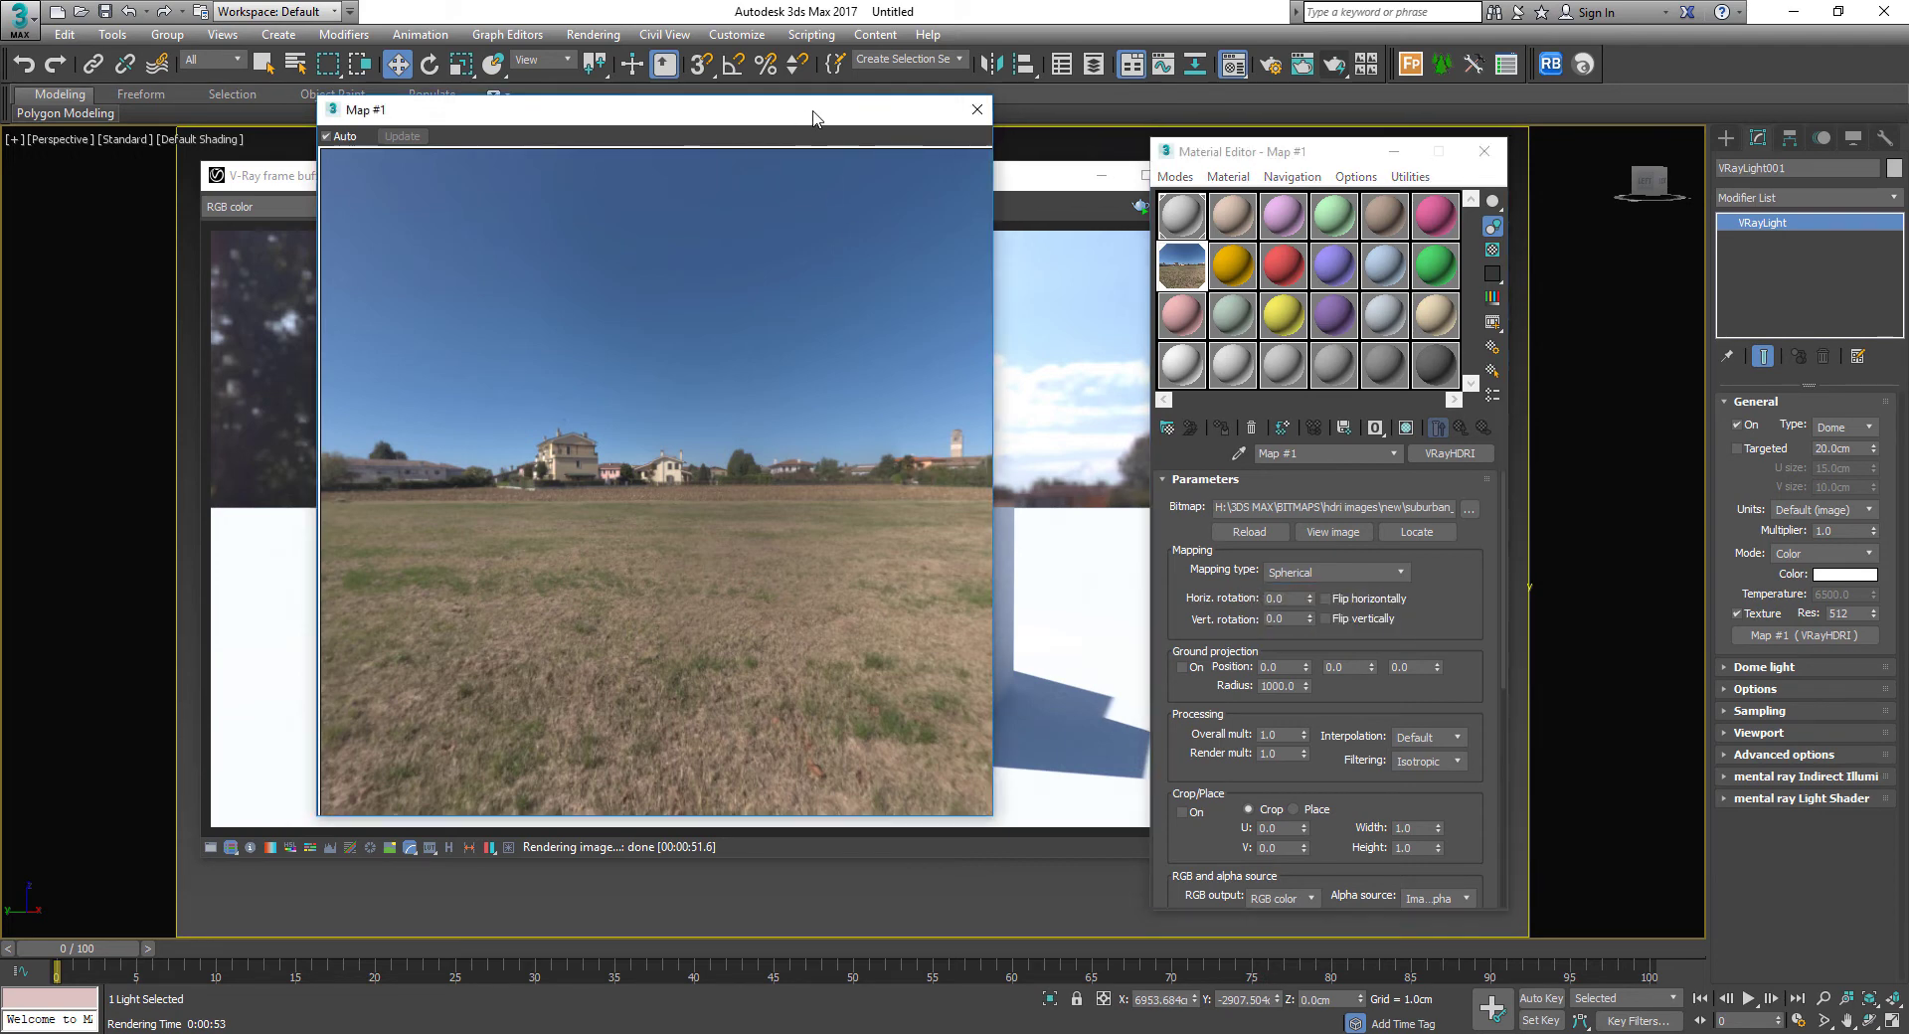
left_click_drag(807, 116, 877, 110)
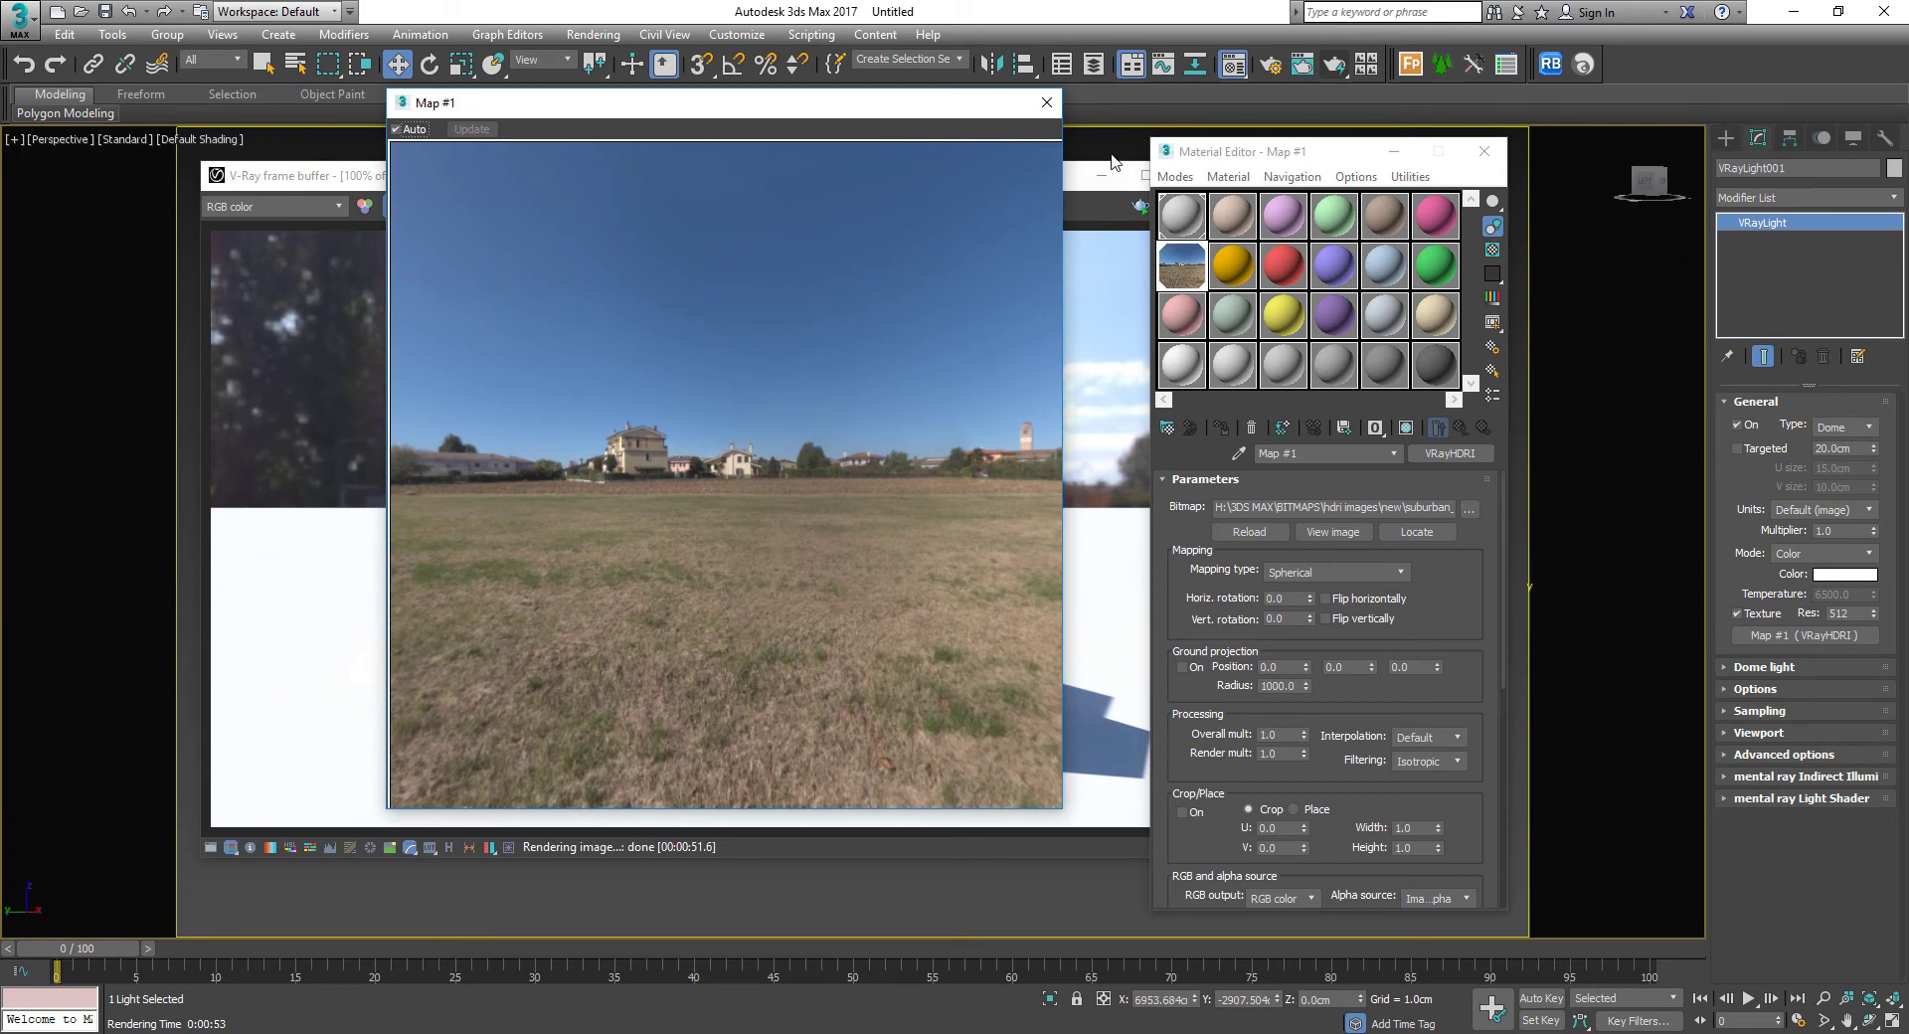
left_click(1046, 103)
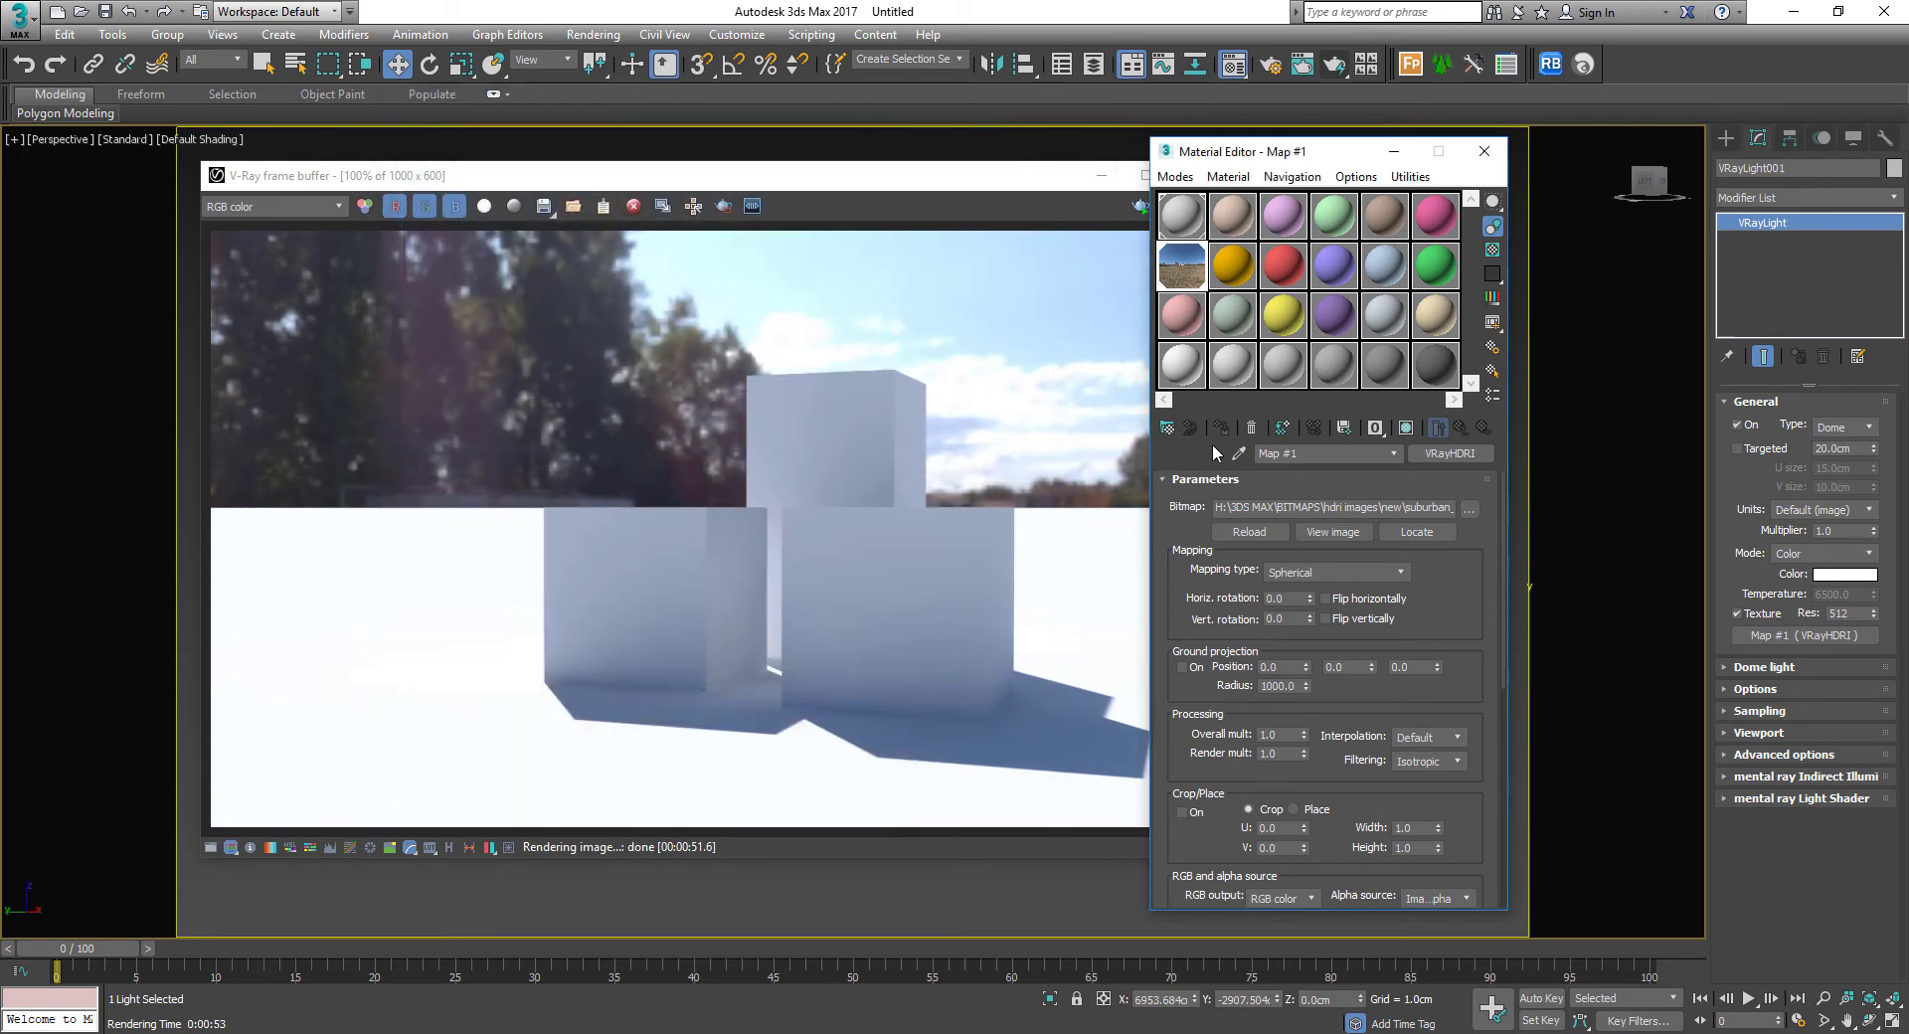
Start an interactive render in the V-Ray frame buffer and set the VRayHDRI map's horizontal rotation to 39
left_click_drag(993, 167, 788, 145)
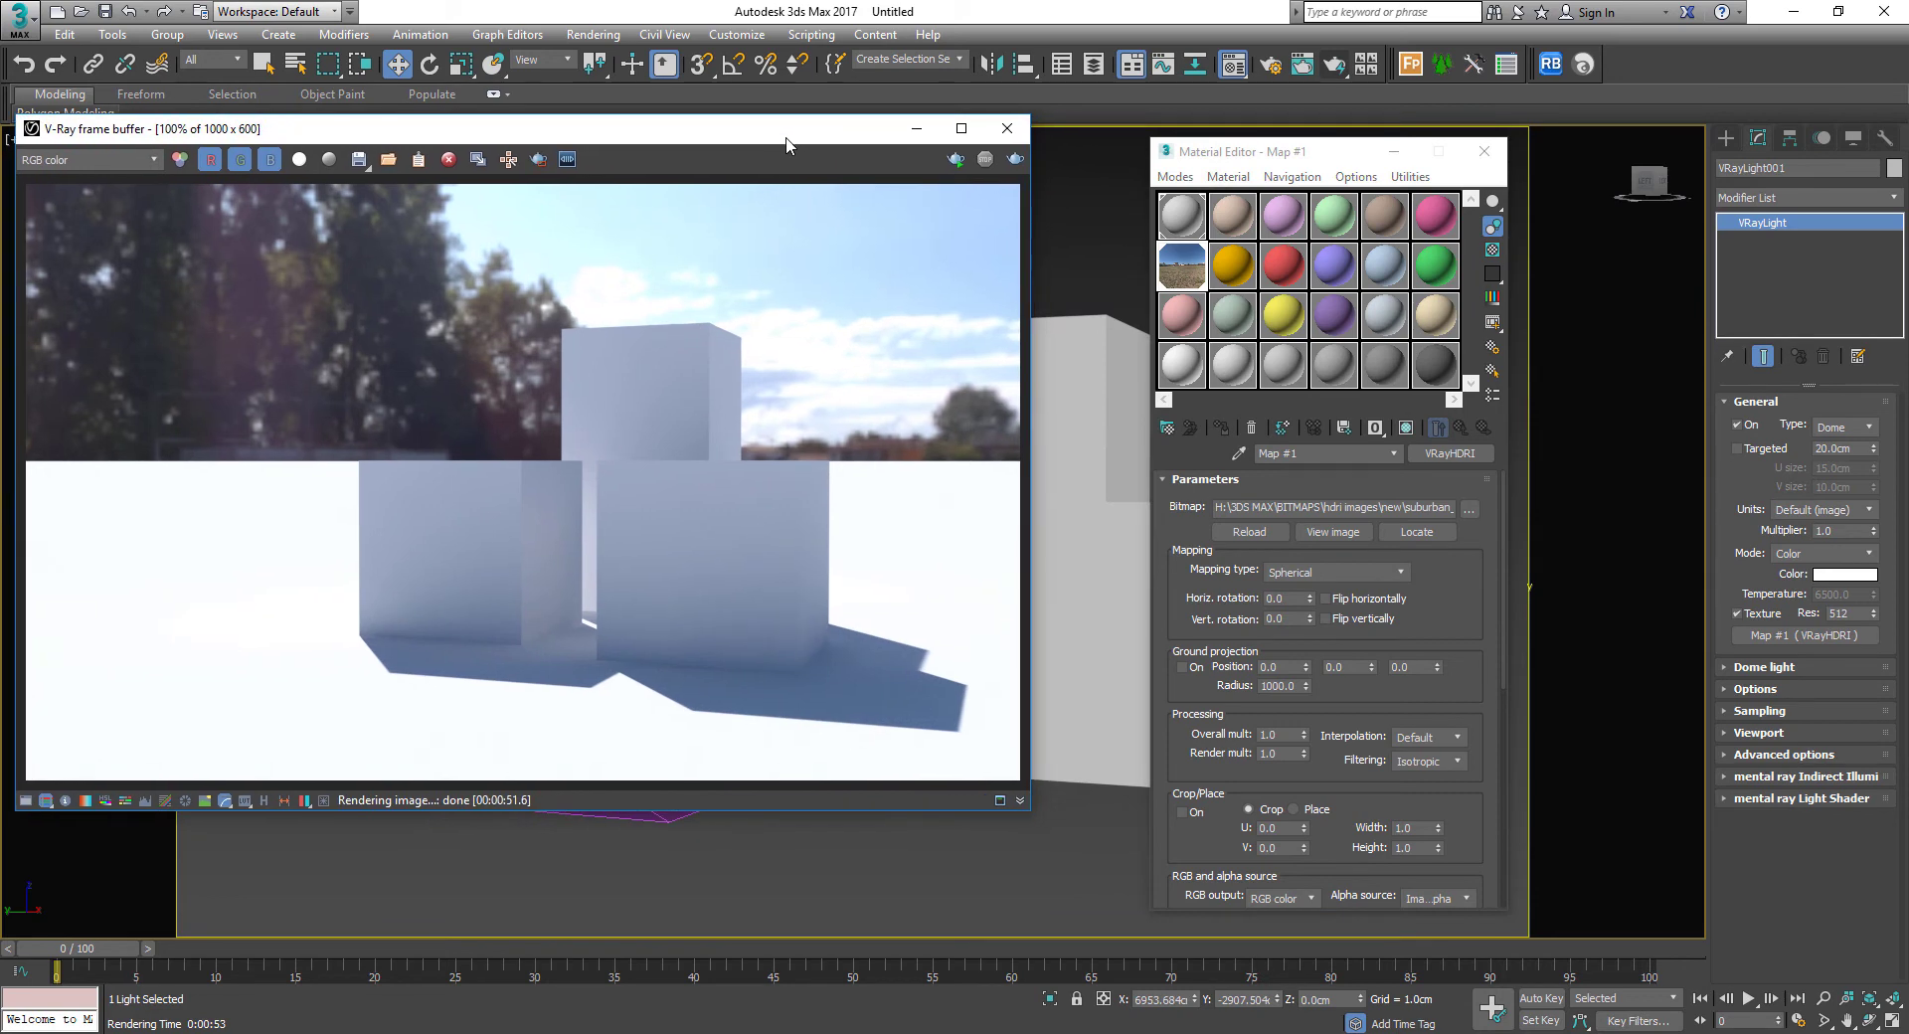
left_click(955, 161)
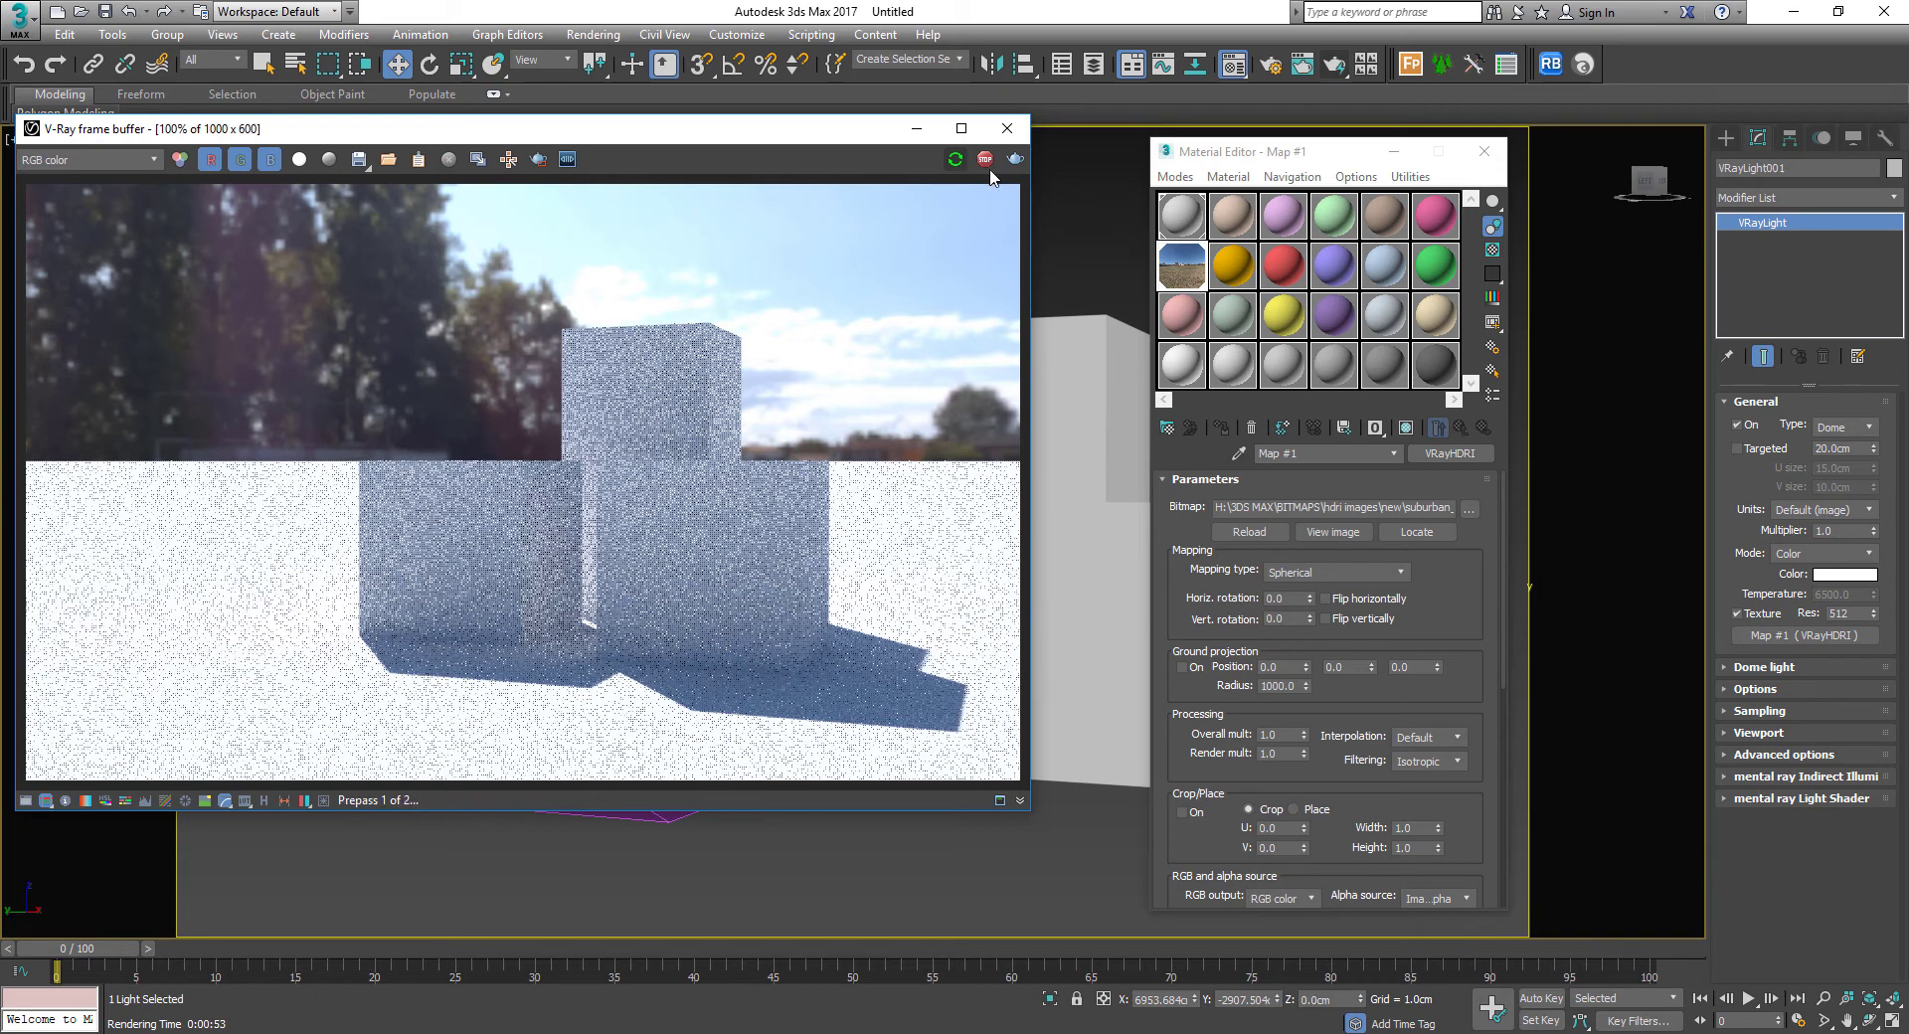
left_click_drag(1261, 161, 1255, 142)
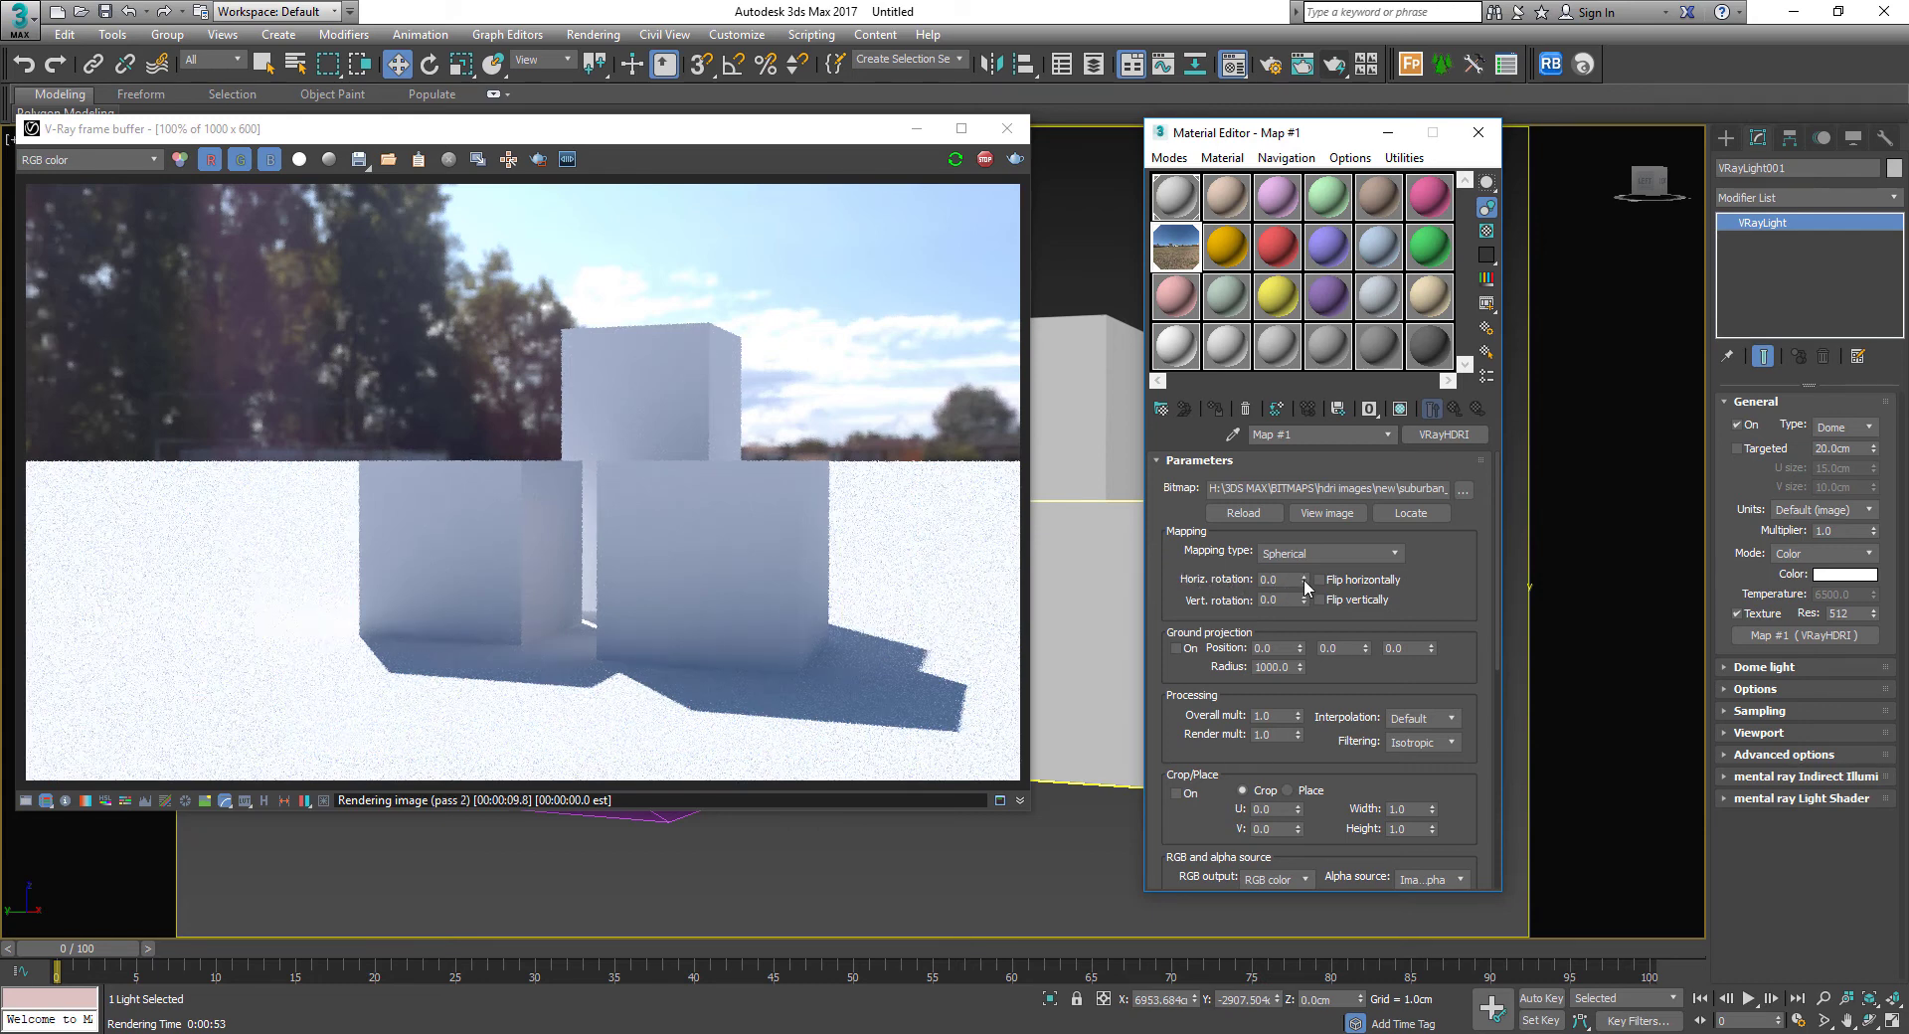
left_click_drag(1306, 587, 1305, 557)
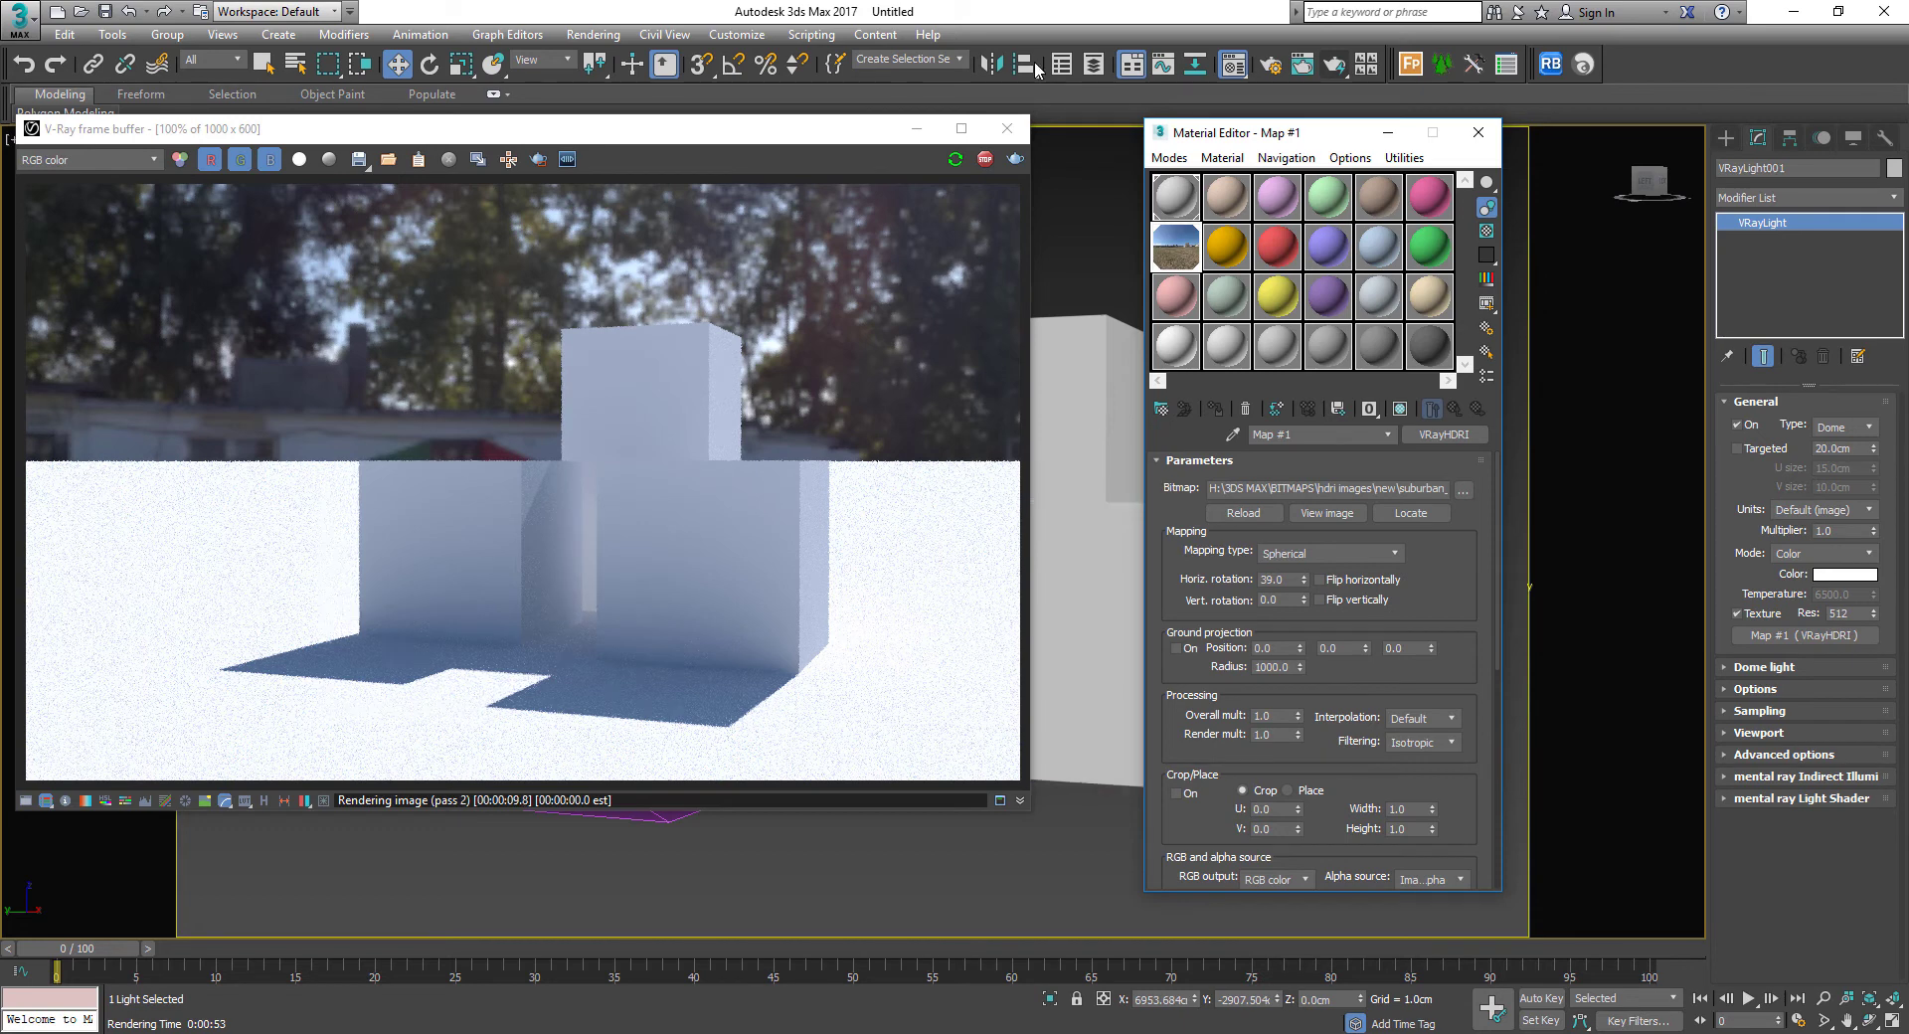
Clear the frame buffer and Material Editor from view and set the viewport to use the environment background
left_click(916, 128)
left_click(1478, 132)
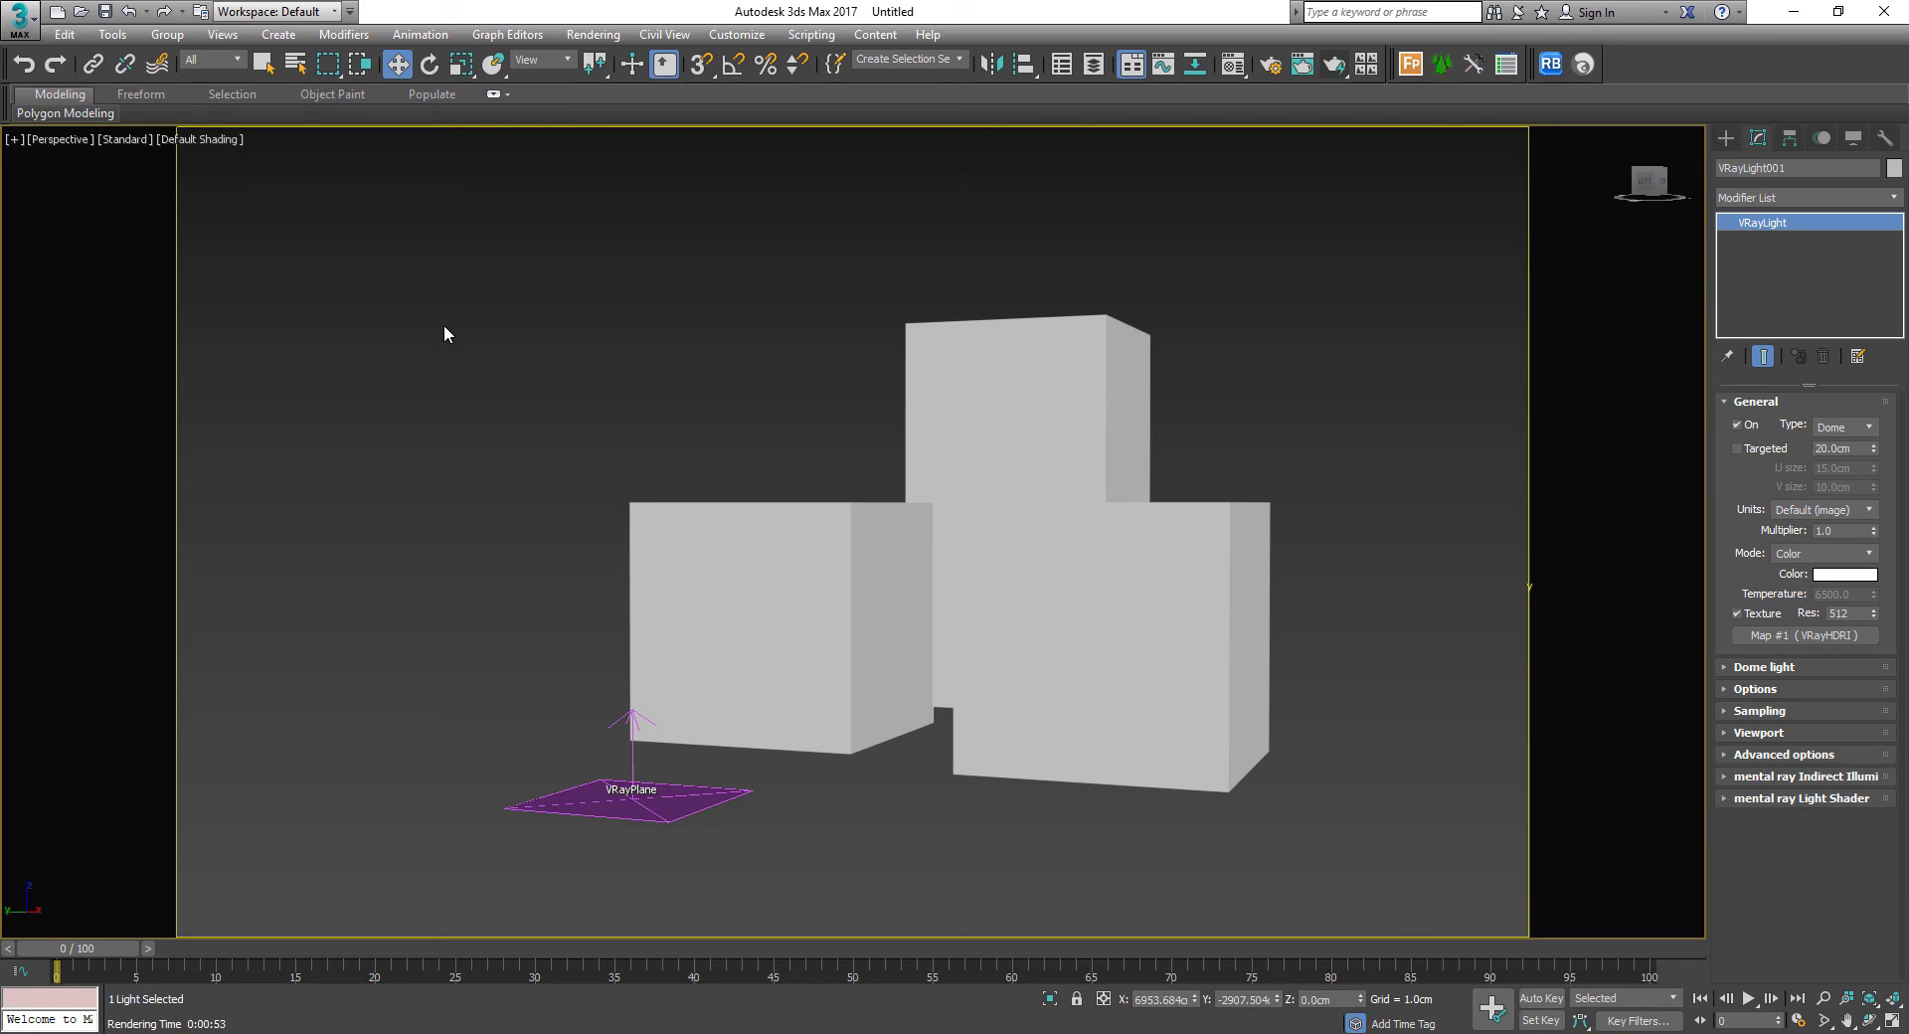
key("alt+b")
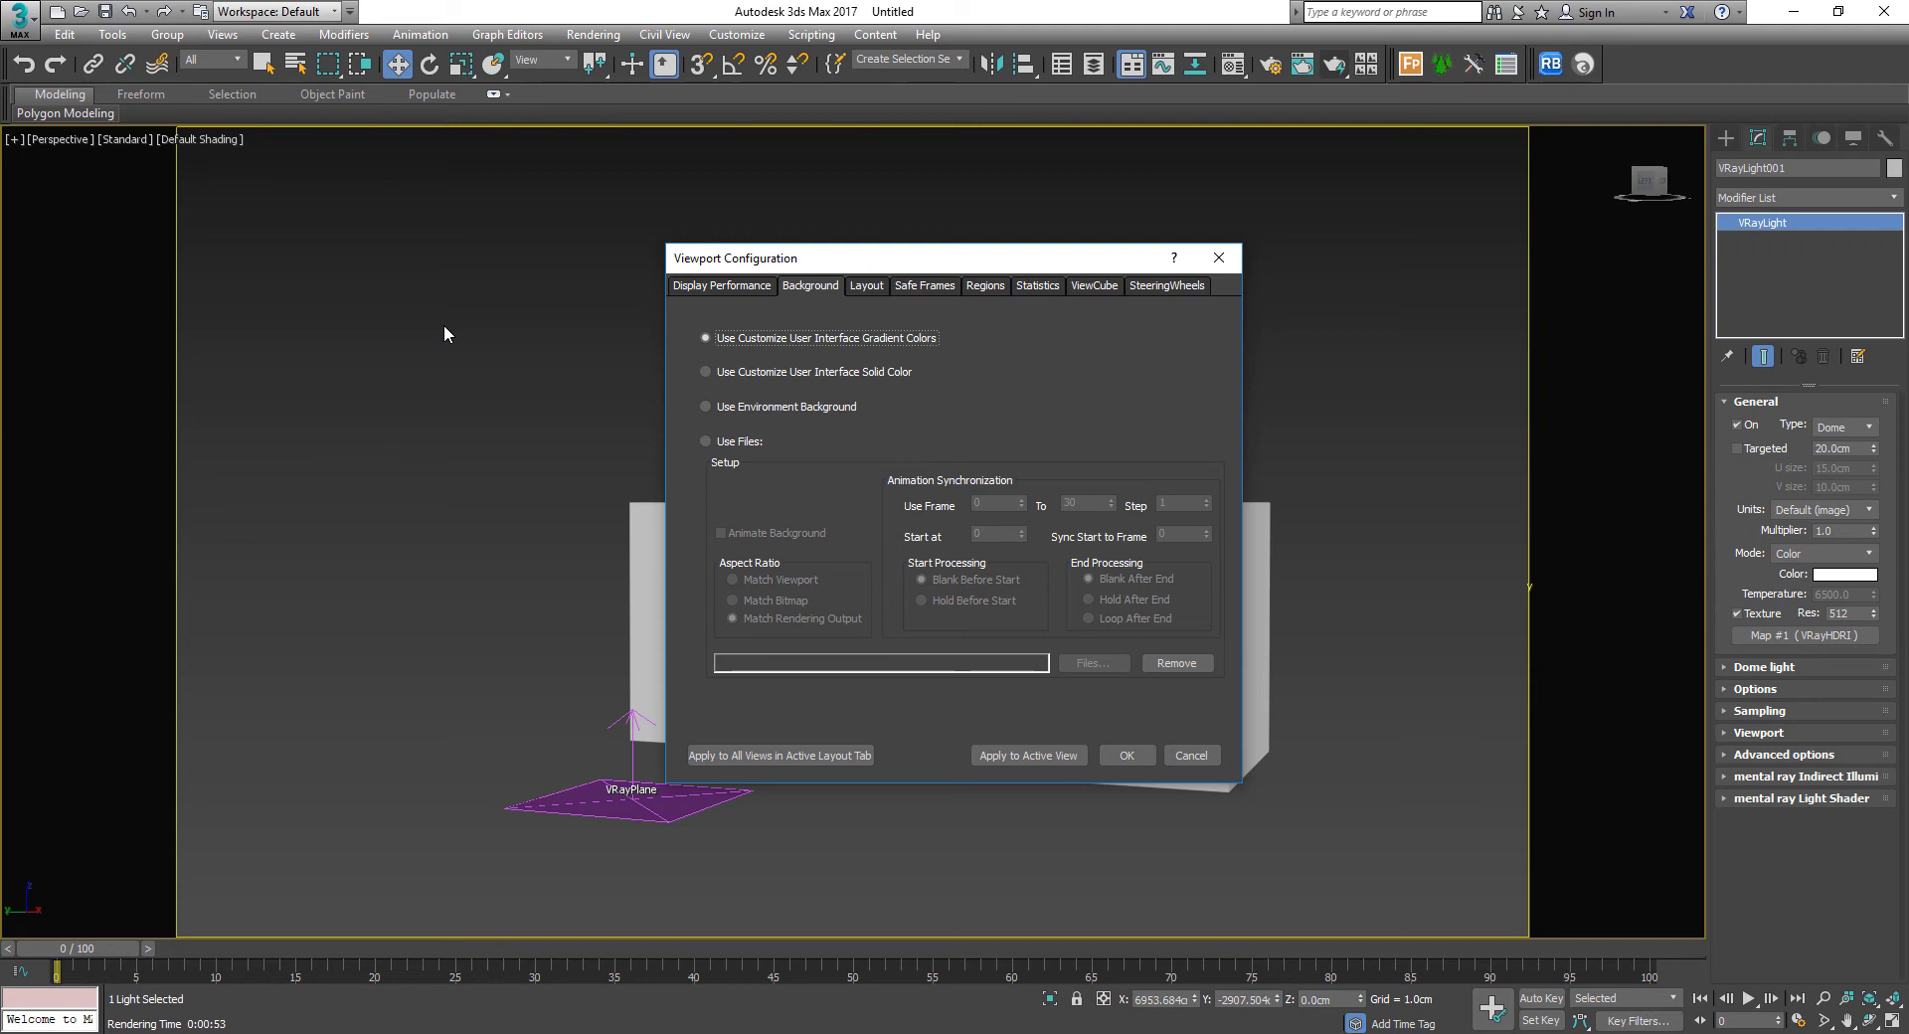
left_click_drag(858, 254, 759, 197)
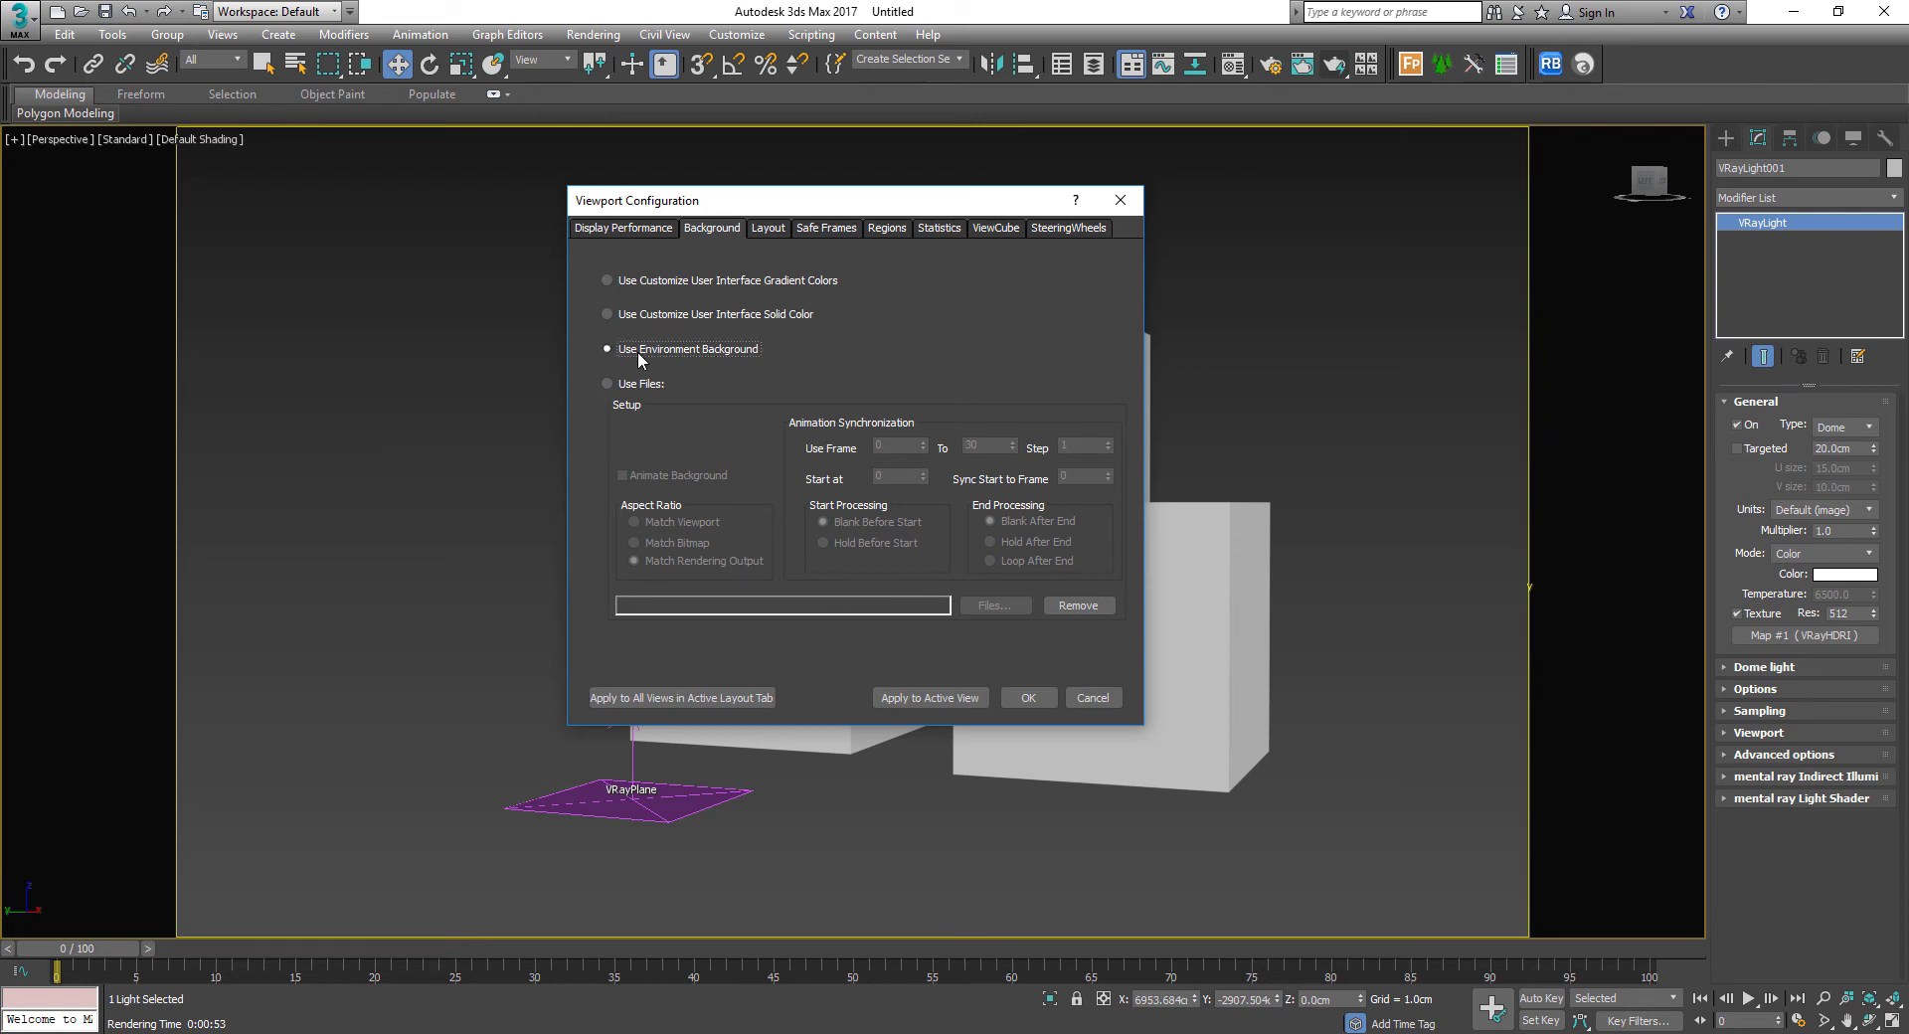
left_click(1039, 696)
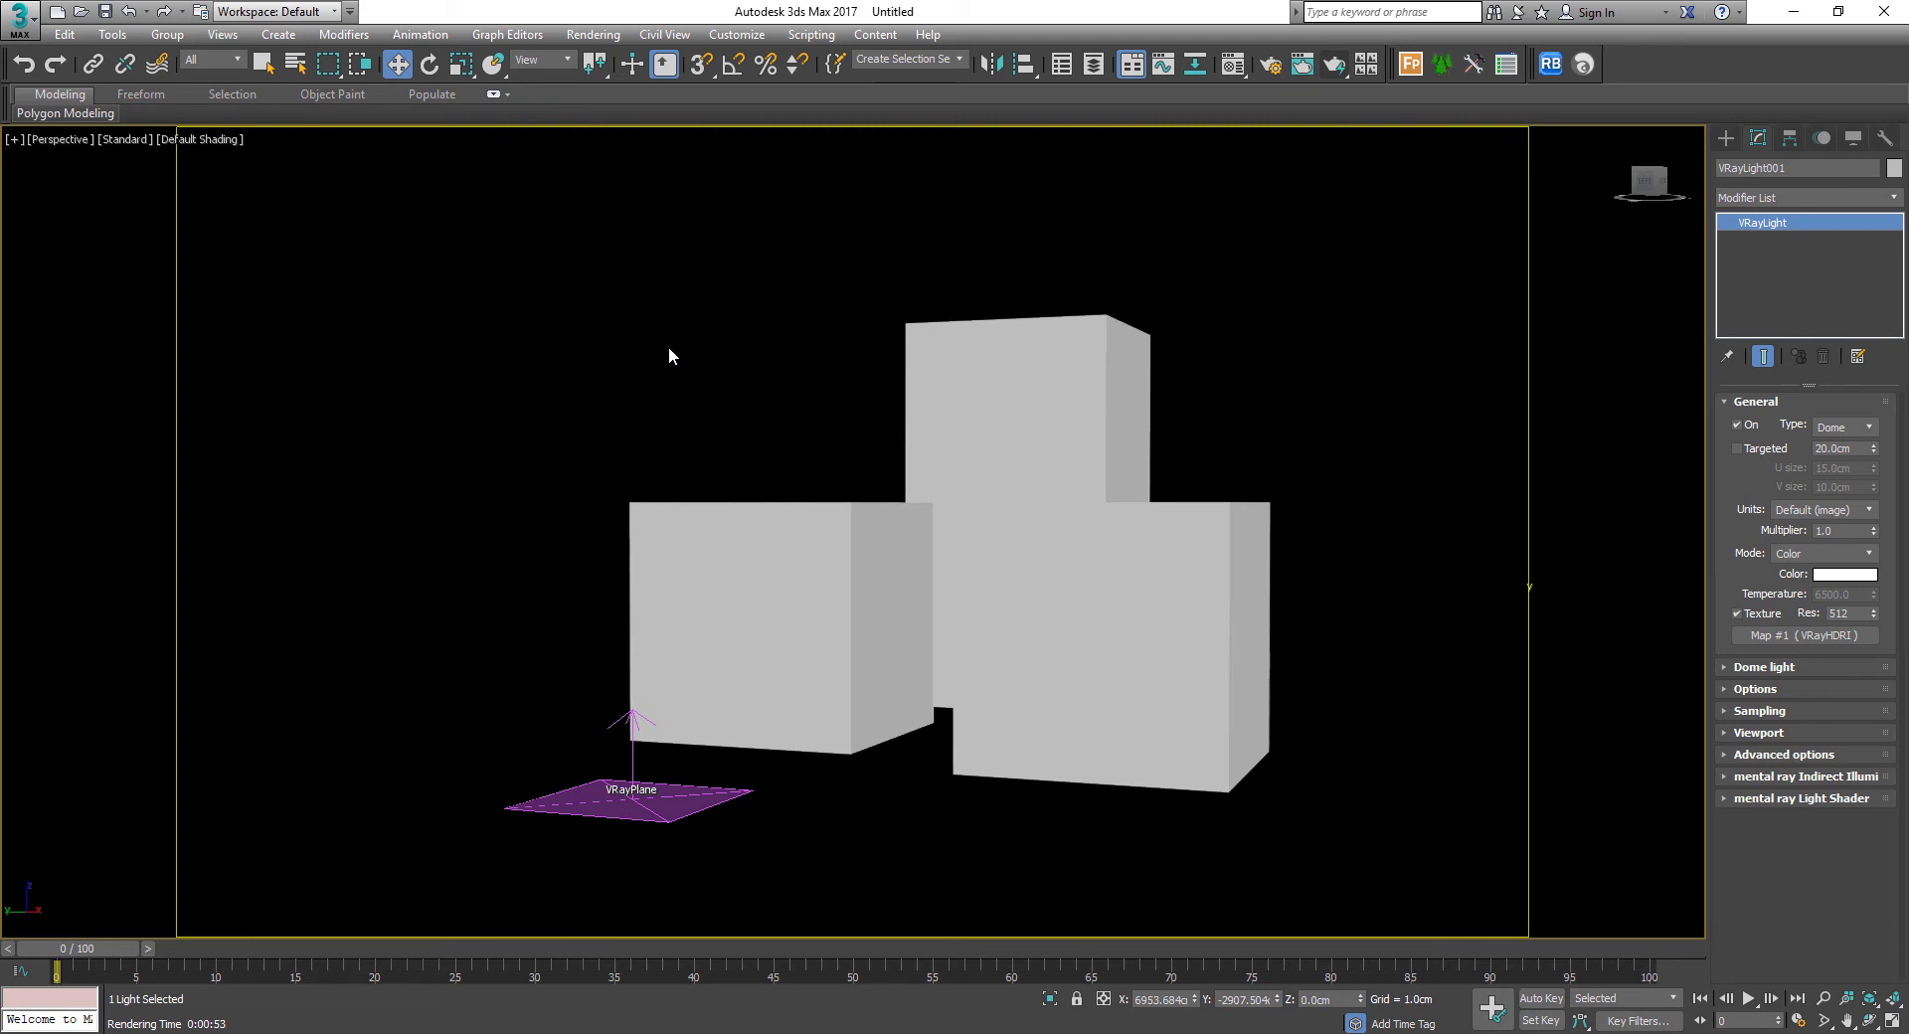
Copy the dome light's VRayHDRI map as an Instance into the scene's environment map and uncover the boxes in the viewport
left_click(594, 37)
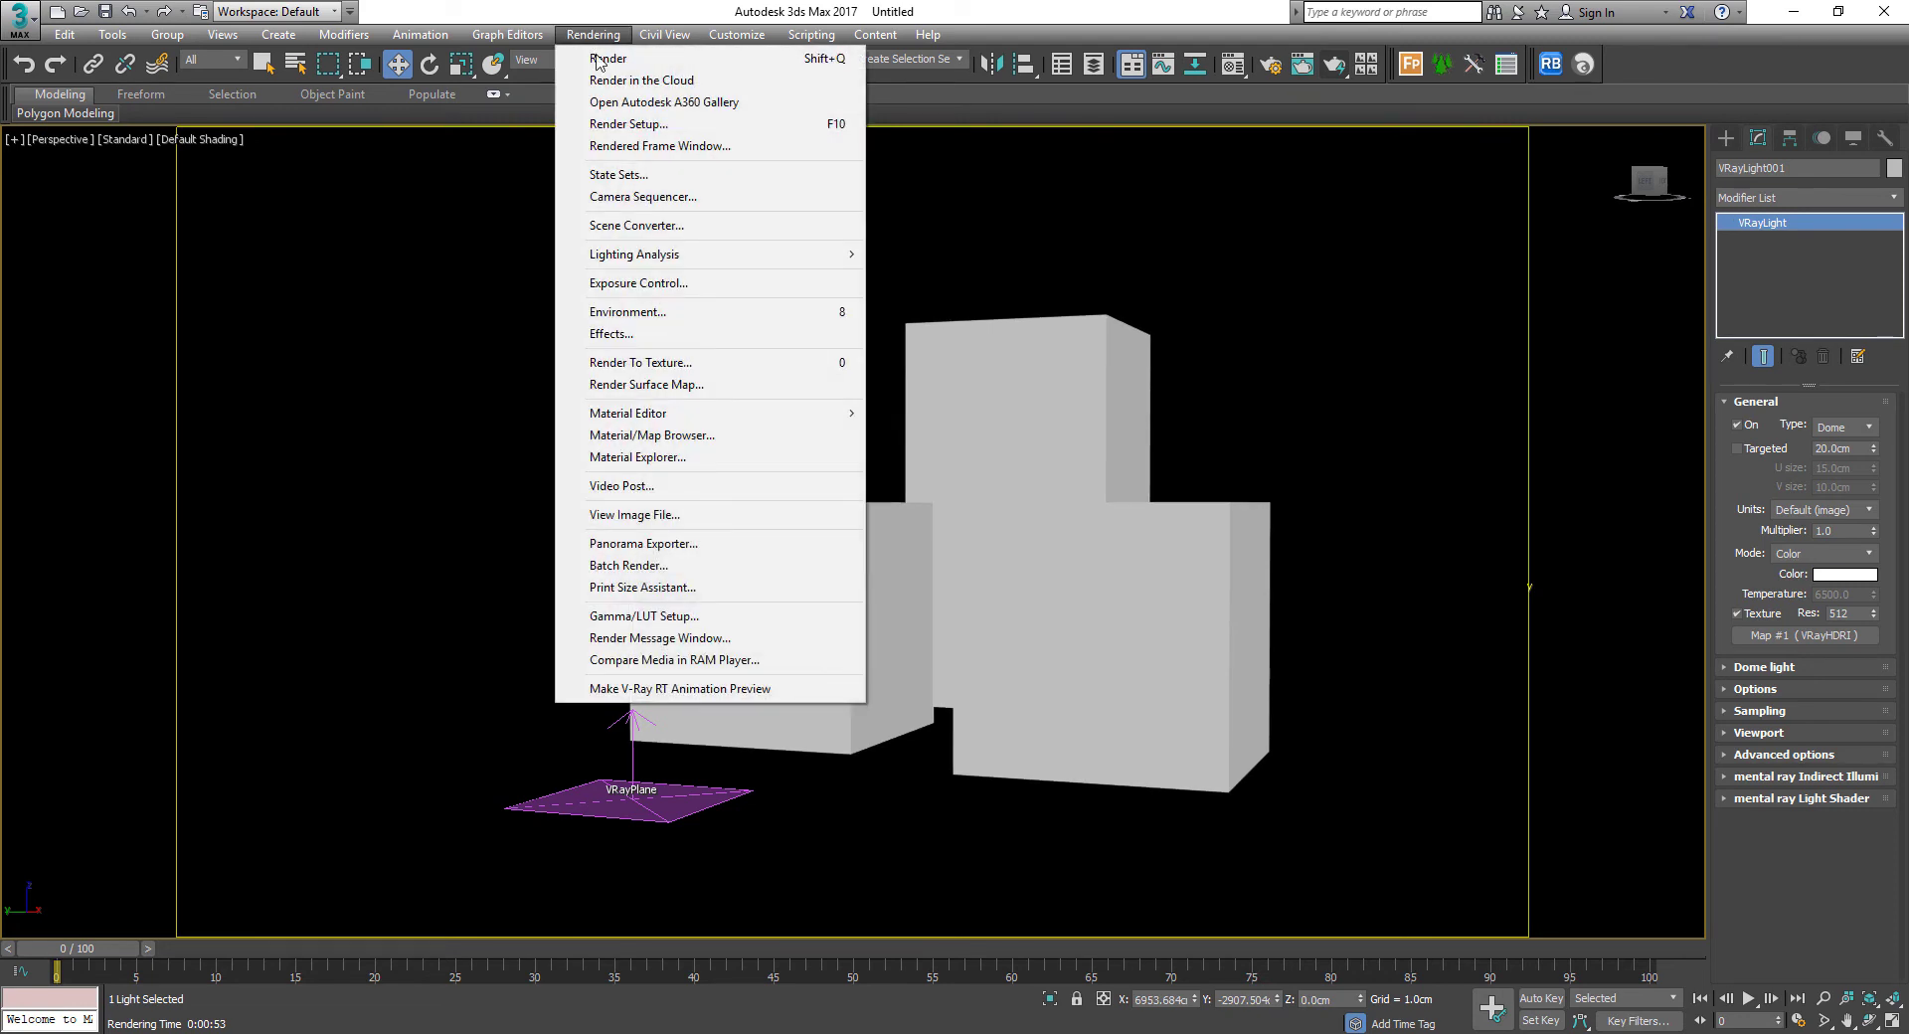
left_click(672, 313)
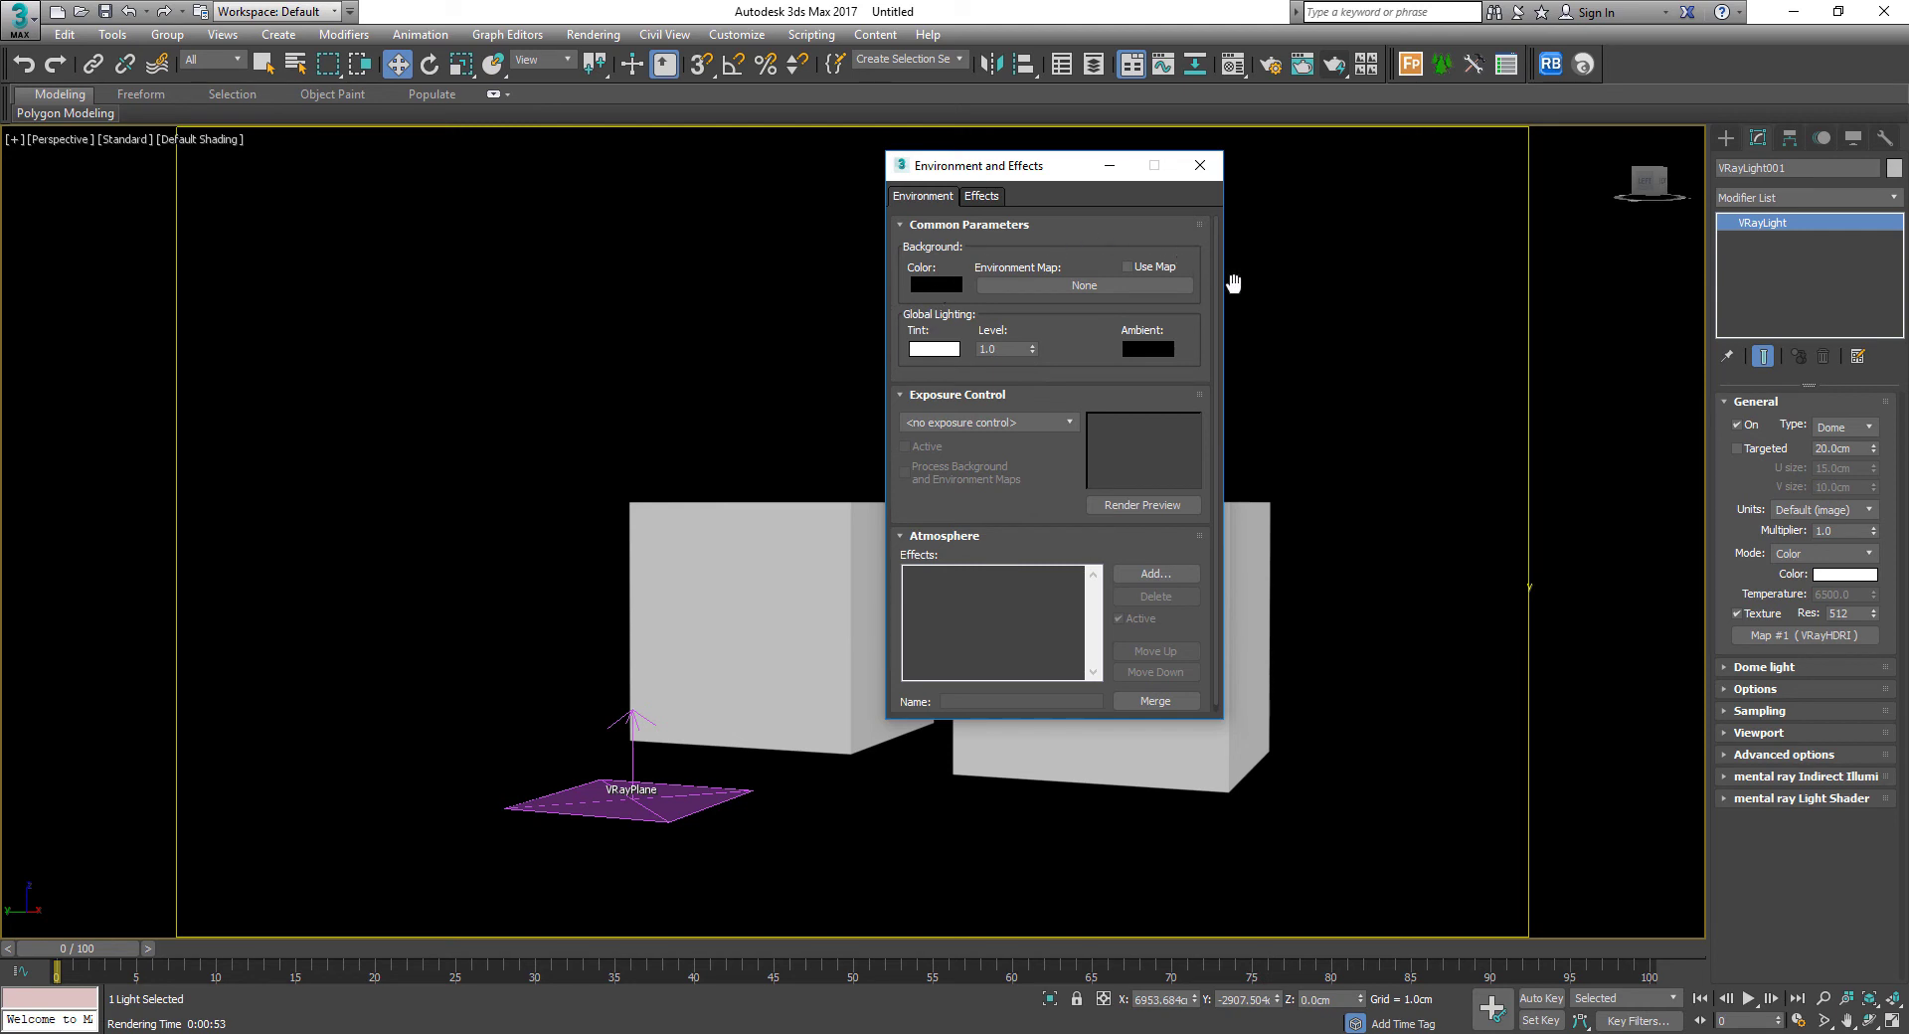
left_click_drag(1780, 643, 1084, 289)
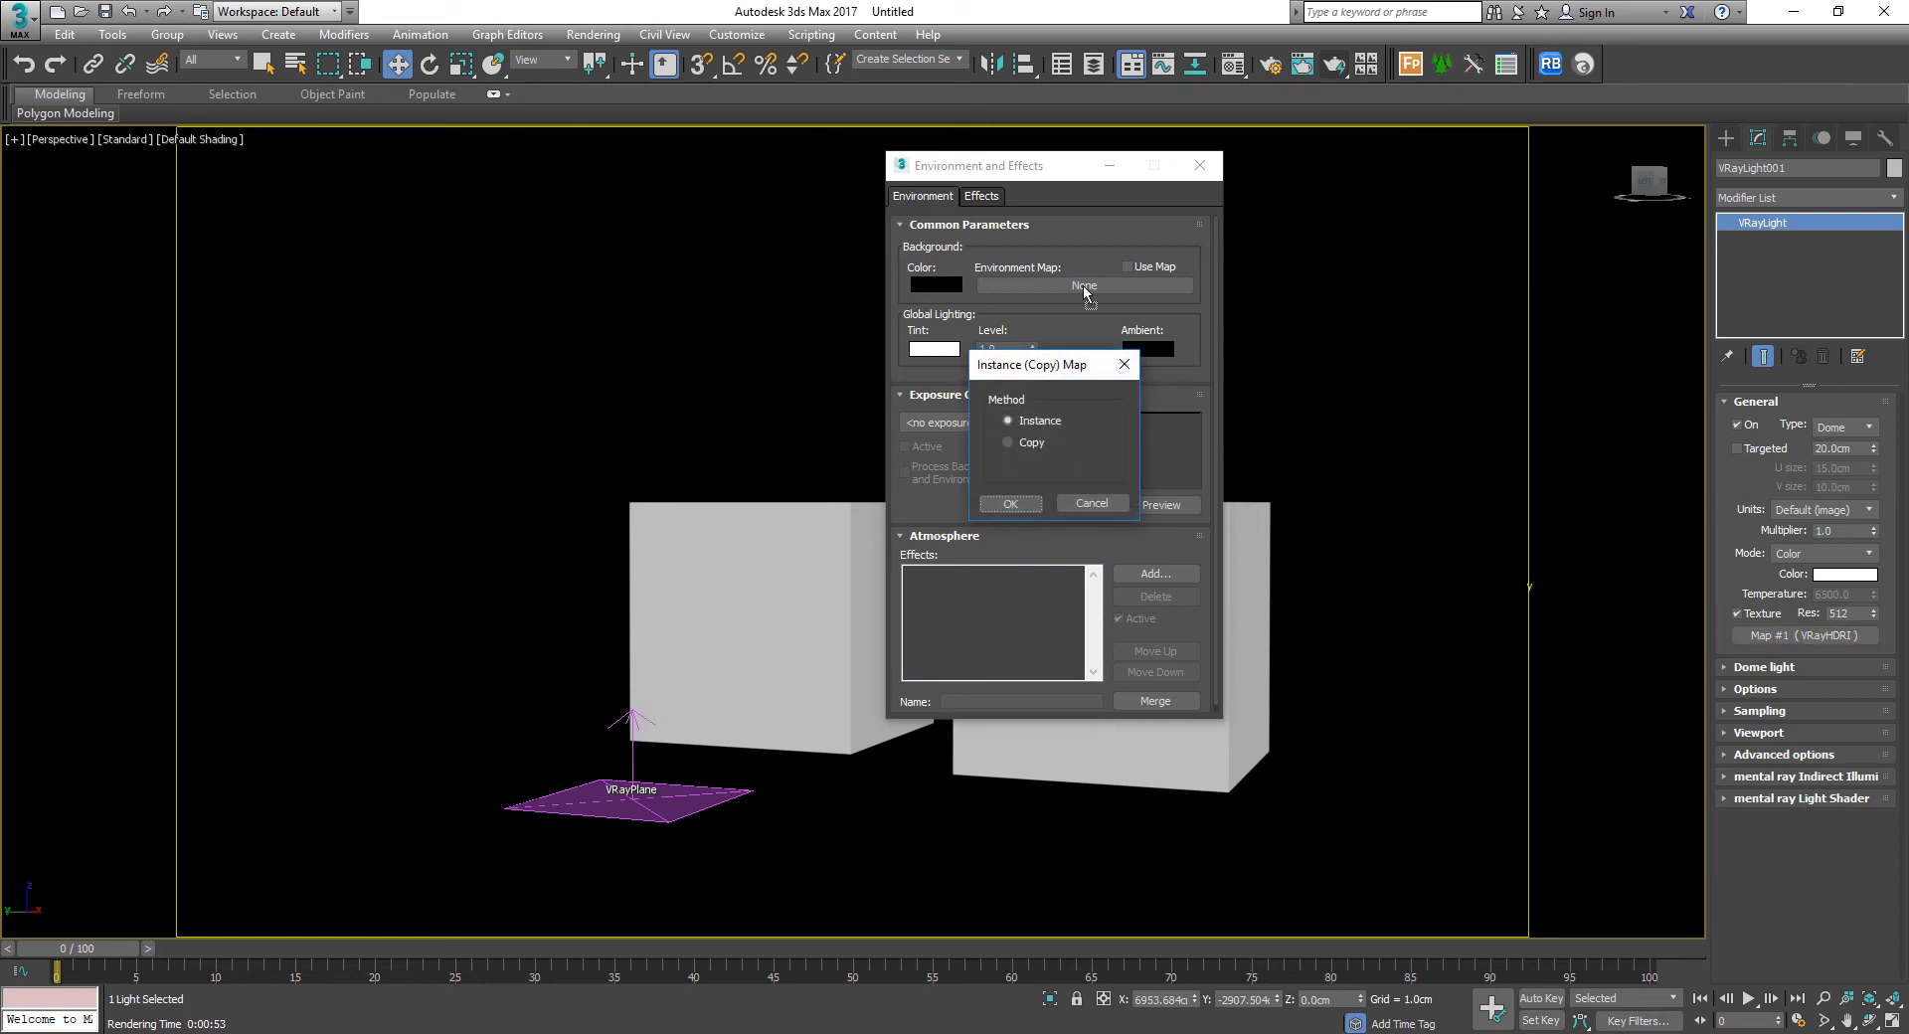
left_click(1018, 502)
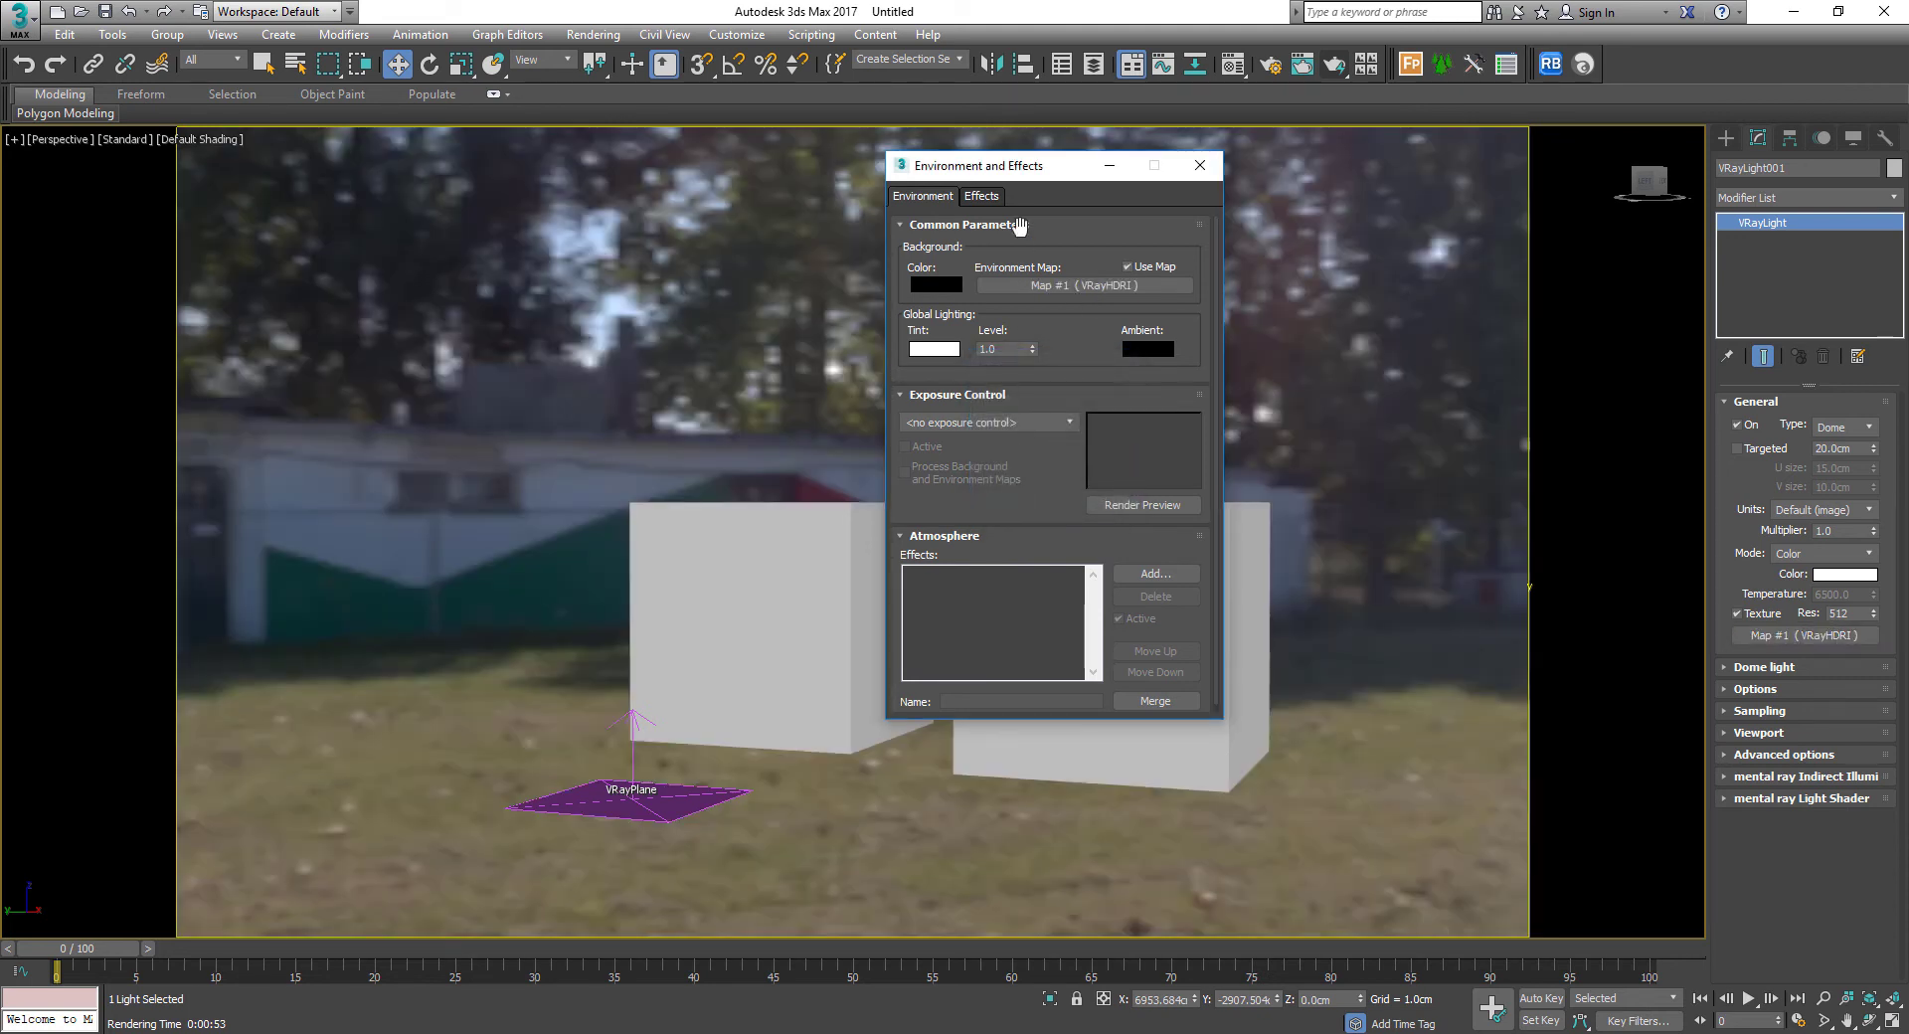
left_click_drag(1047, 175, 417, 306)
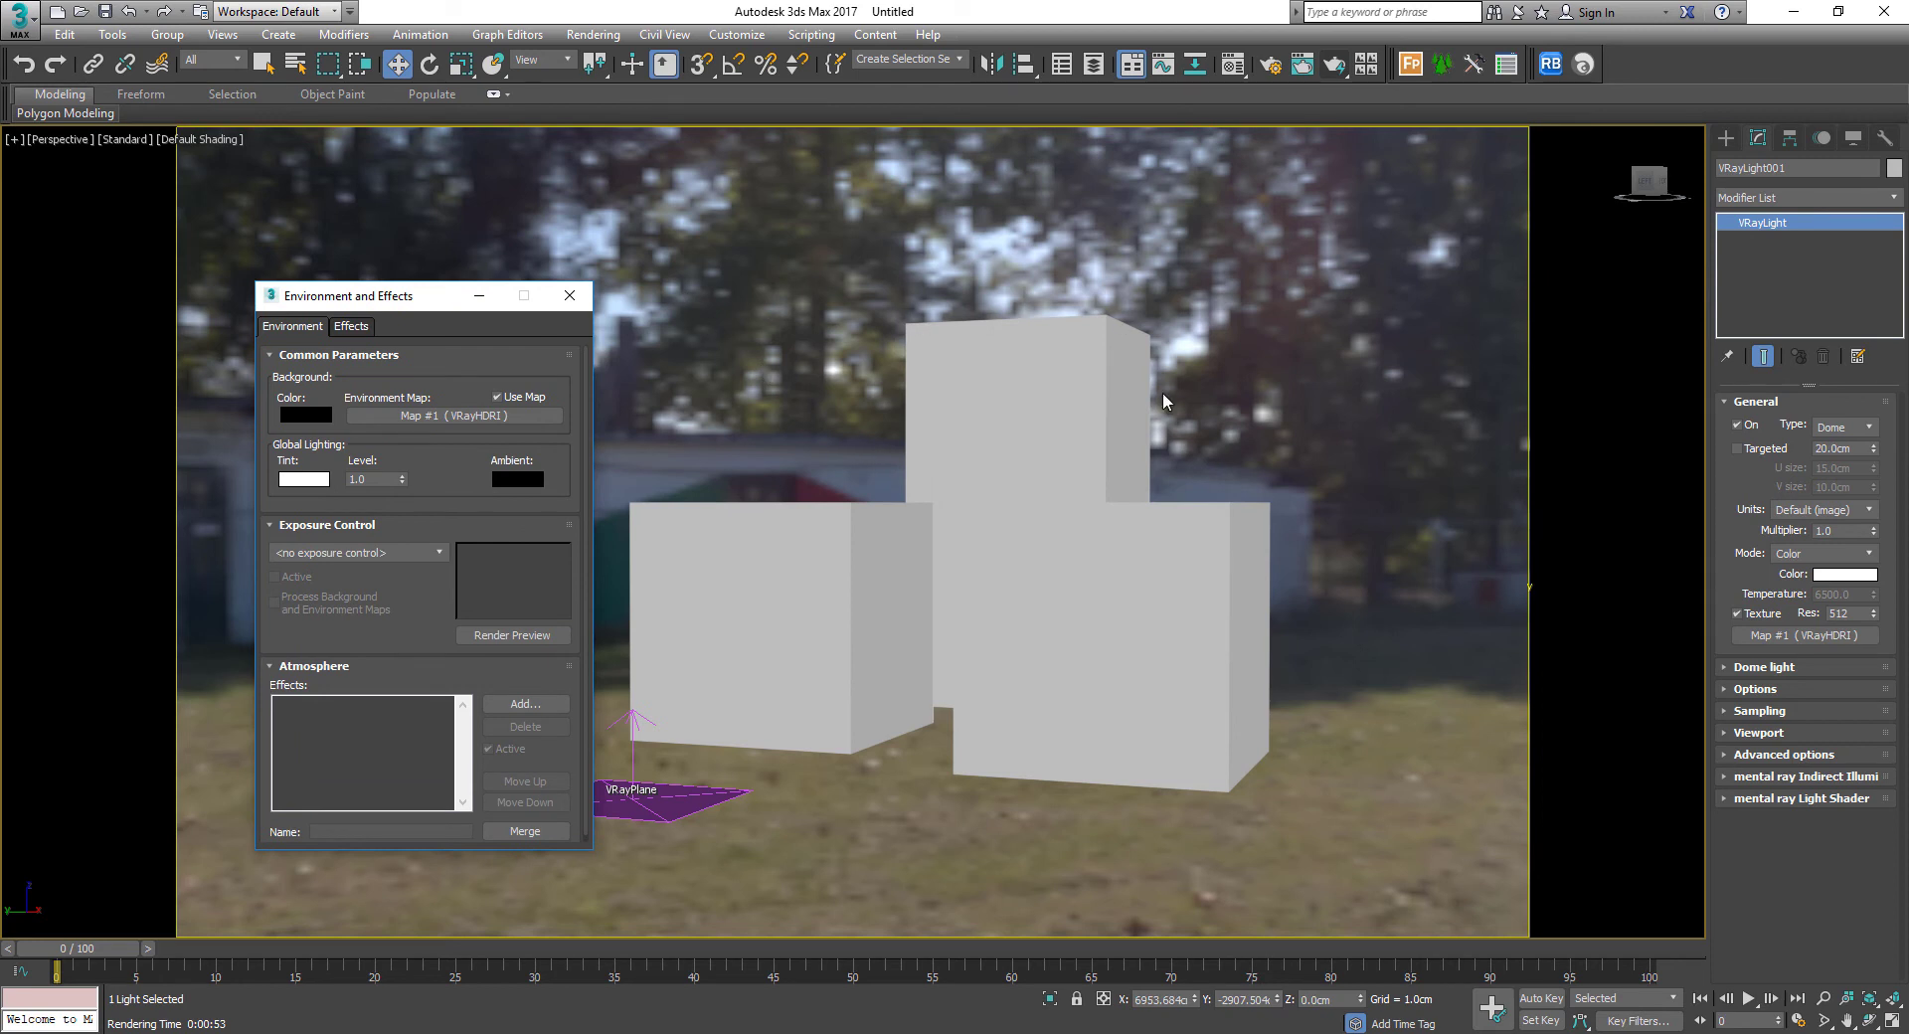
Create a physical camera from the current perspective view and close the environment settings
key("F3")
key("F3")
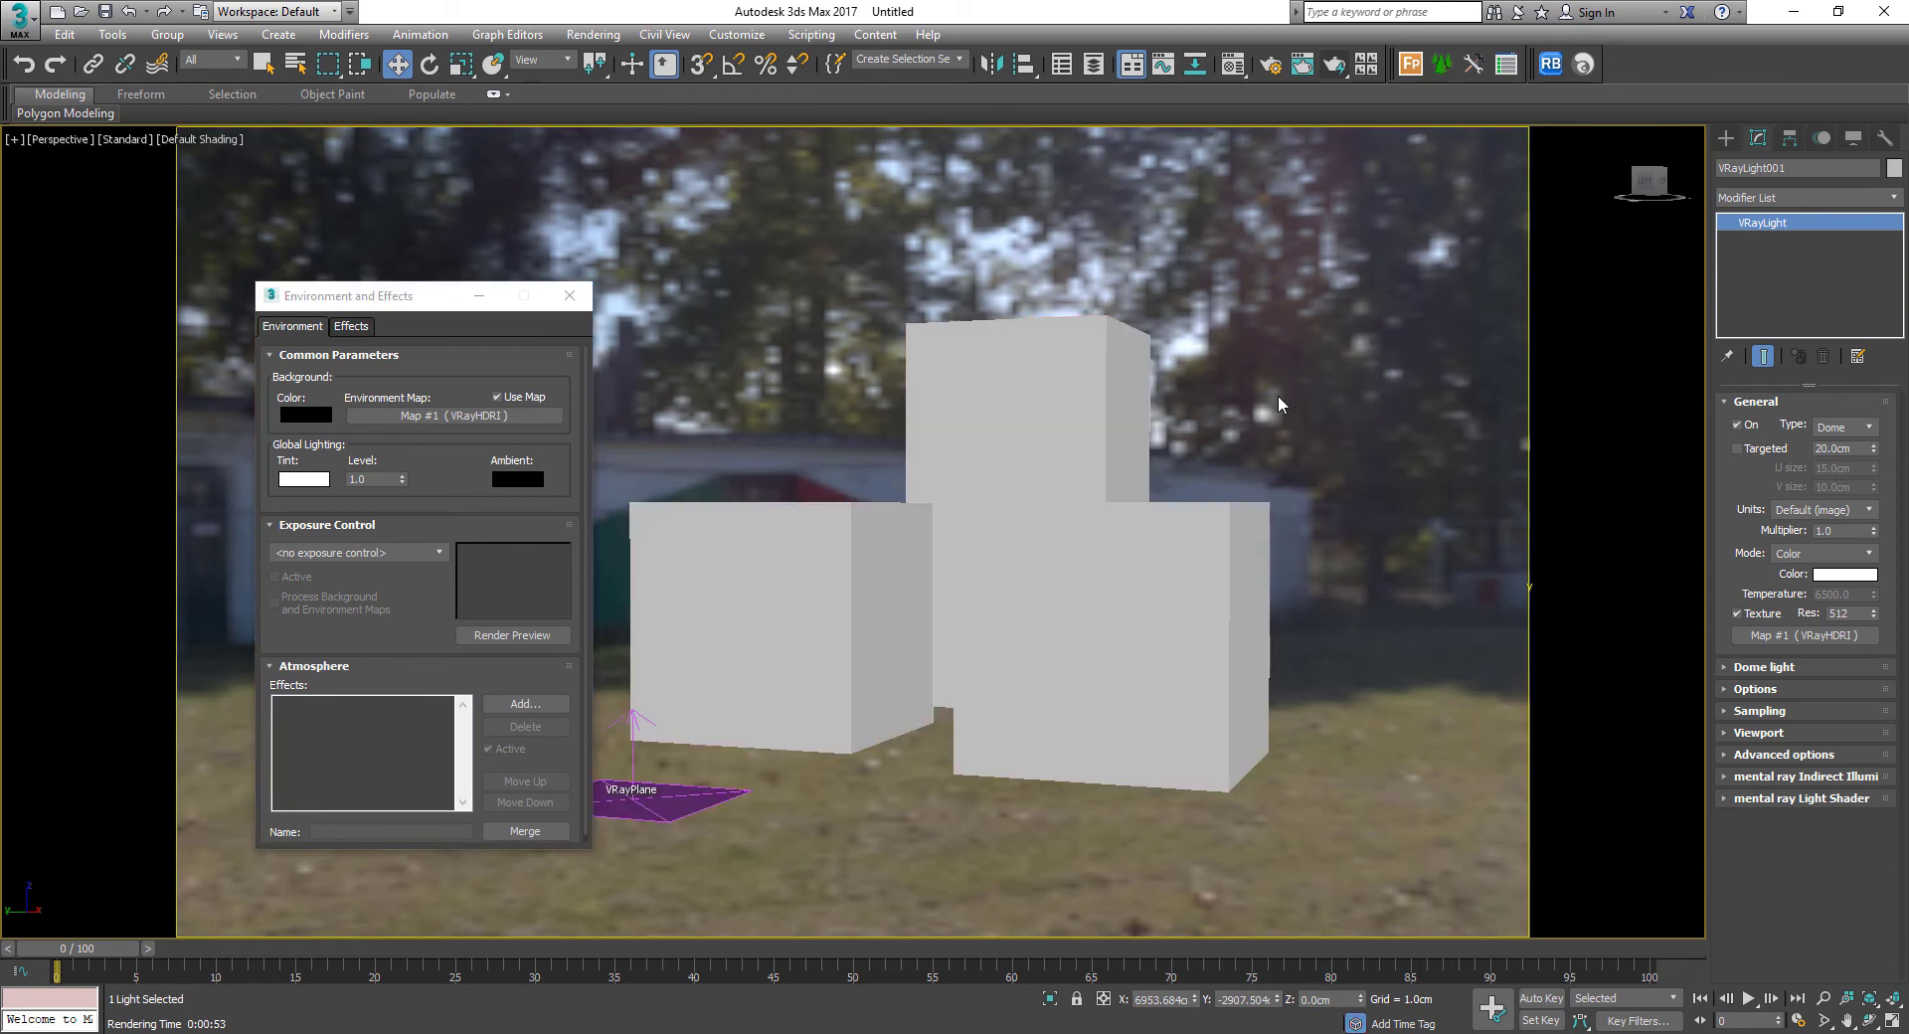
left_click(1218, 539)
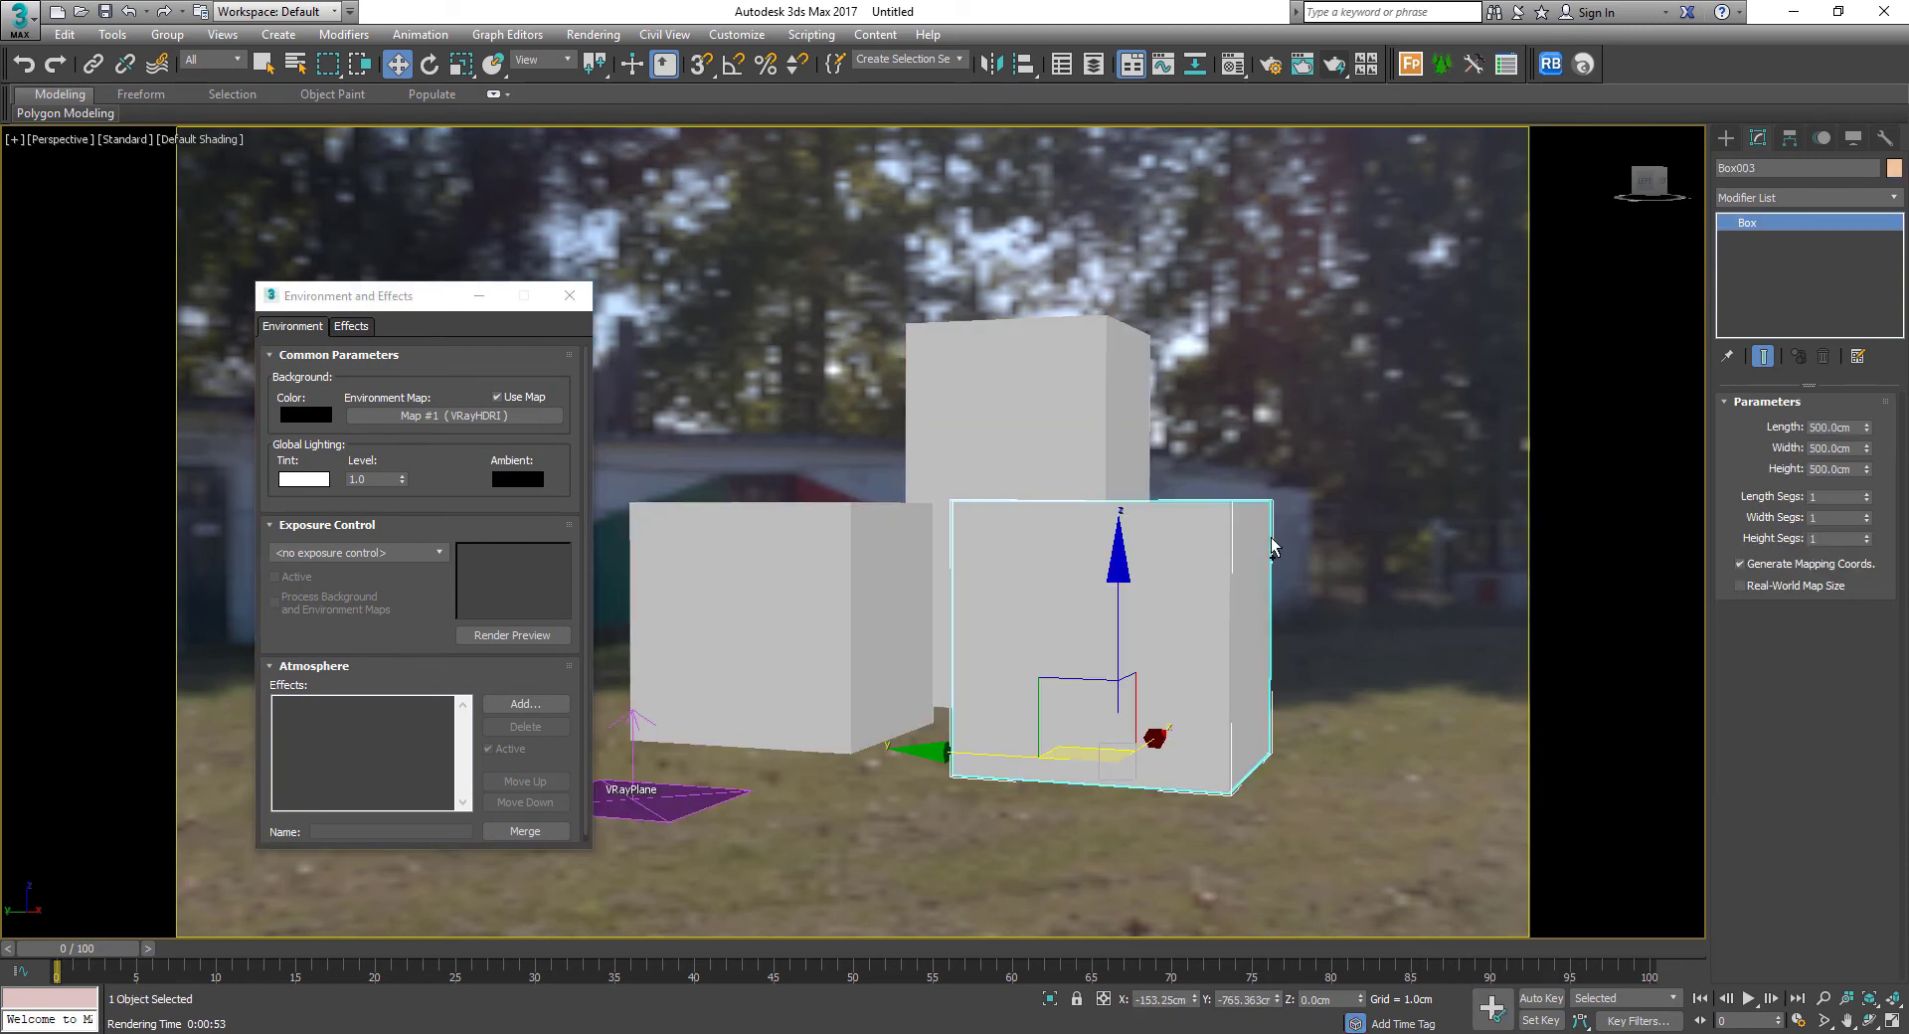
key("ctrl+c")
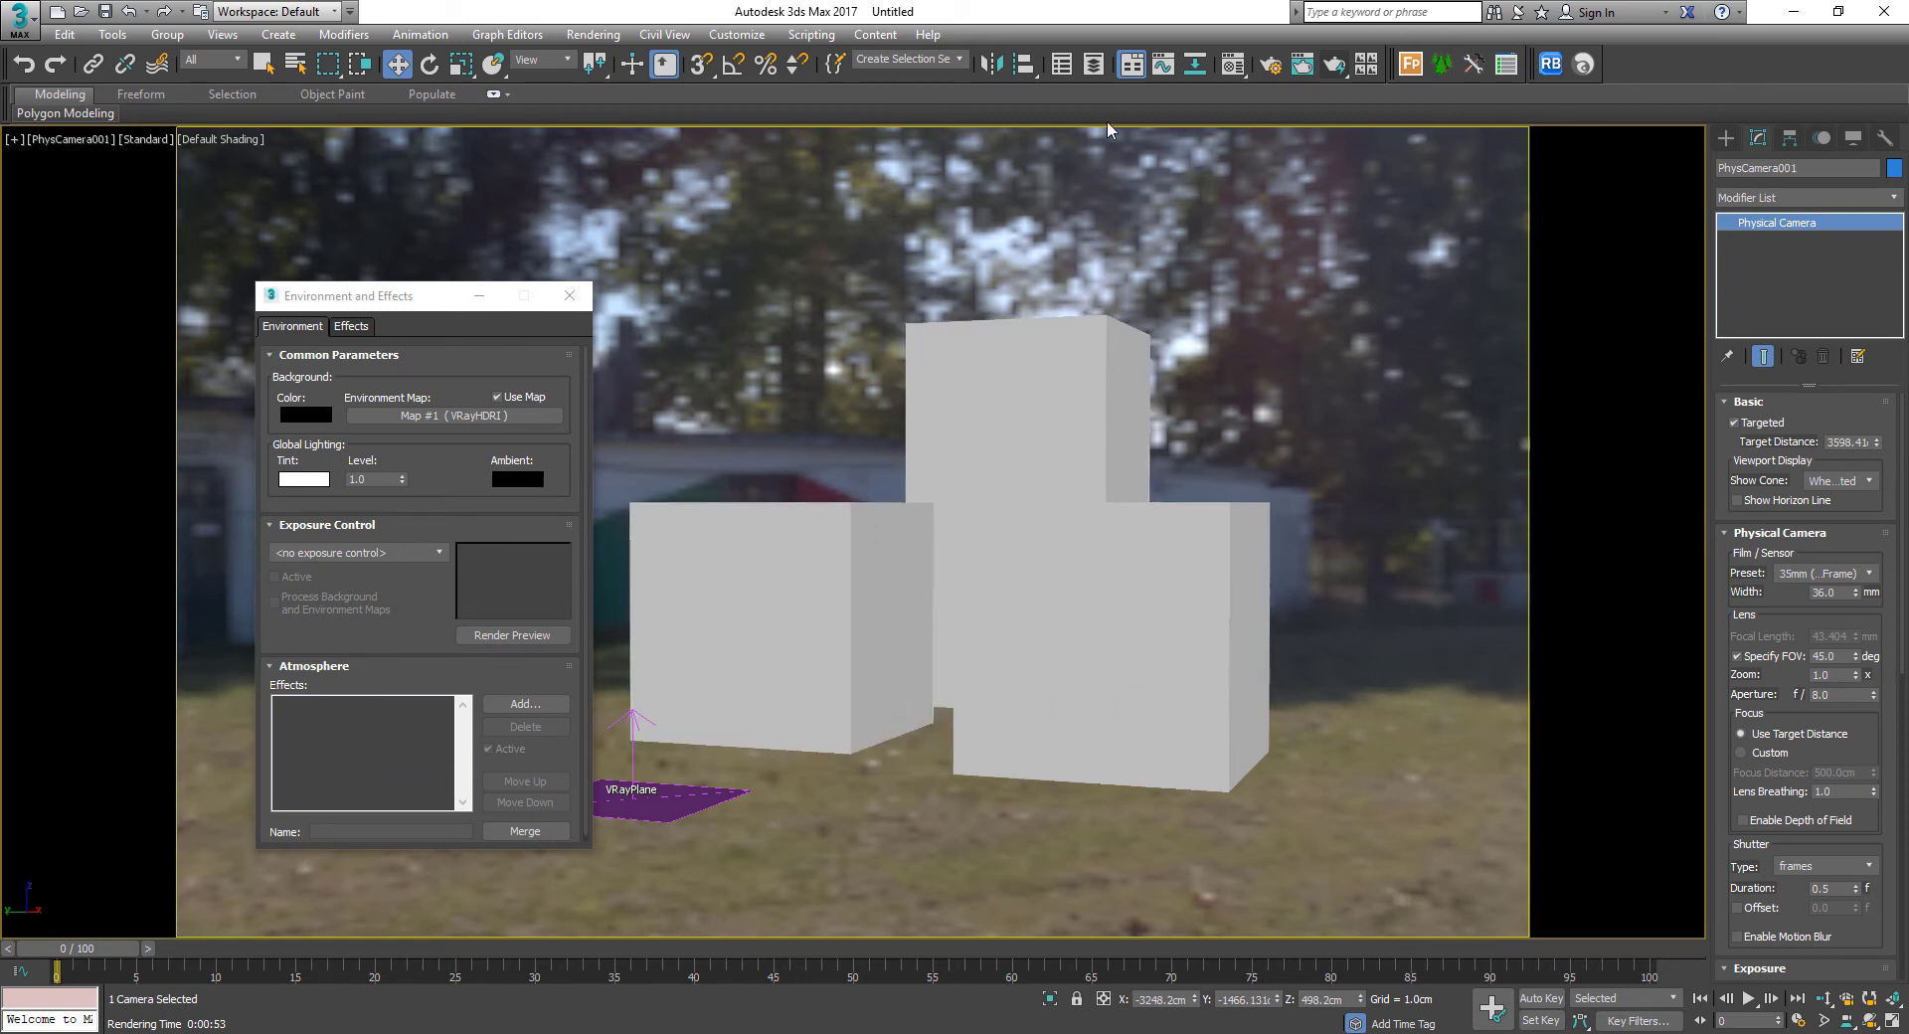
left_click(1233, 66)
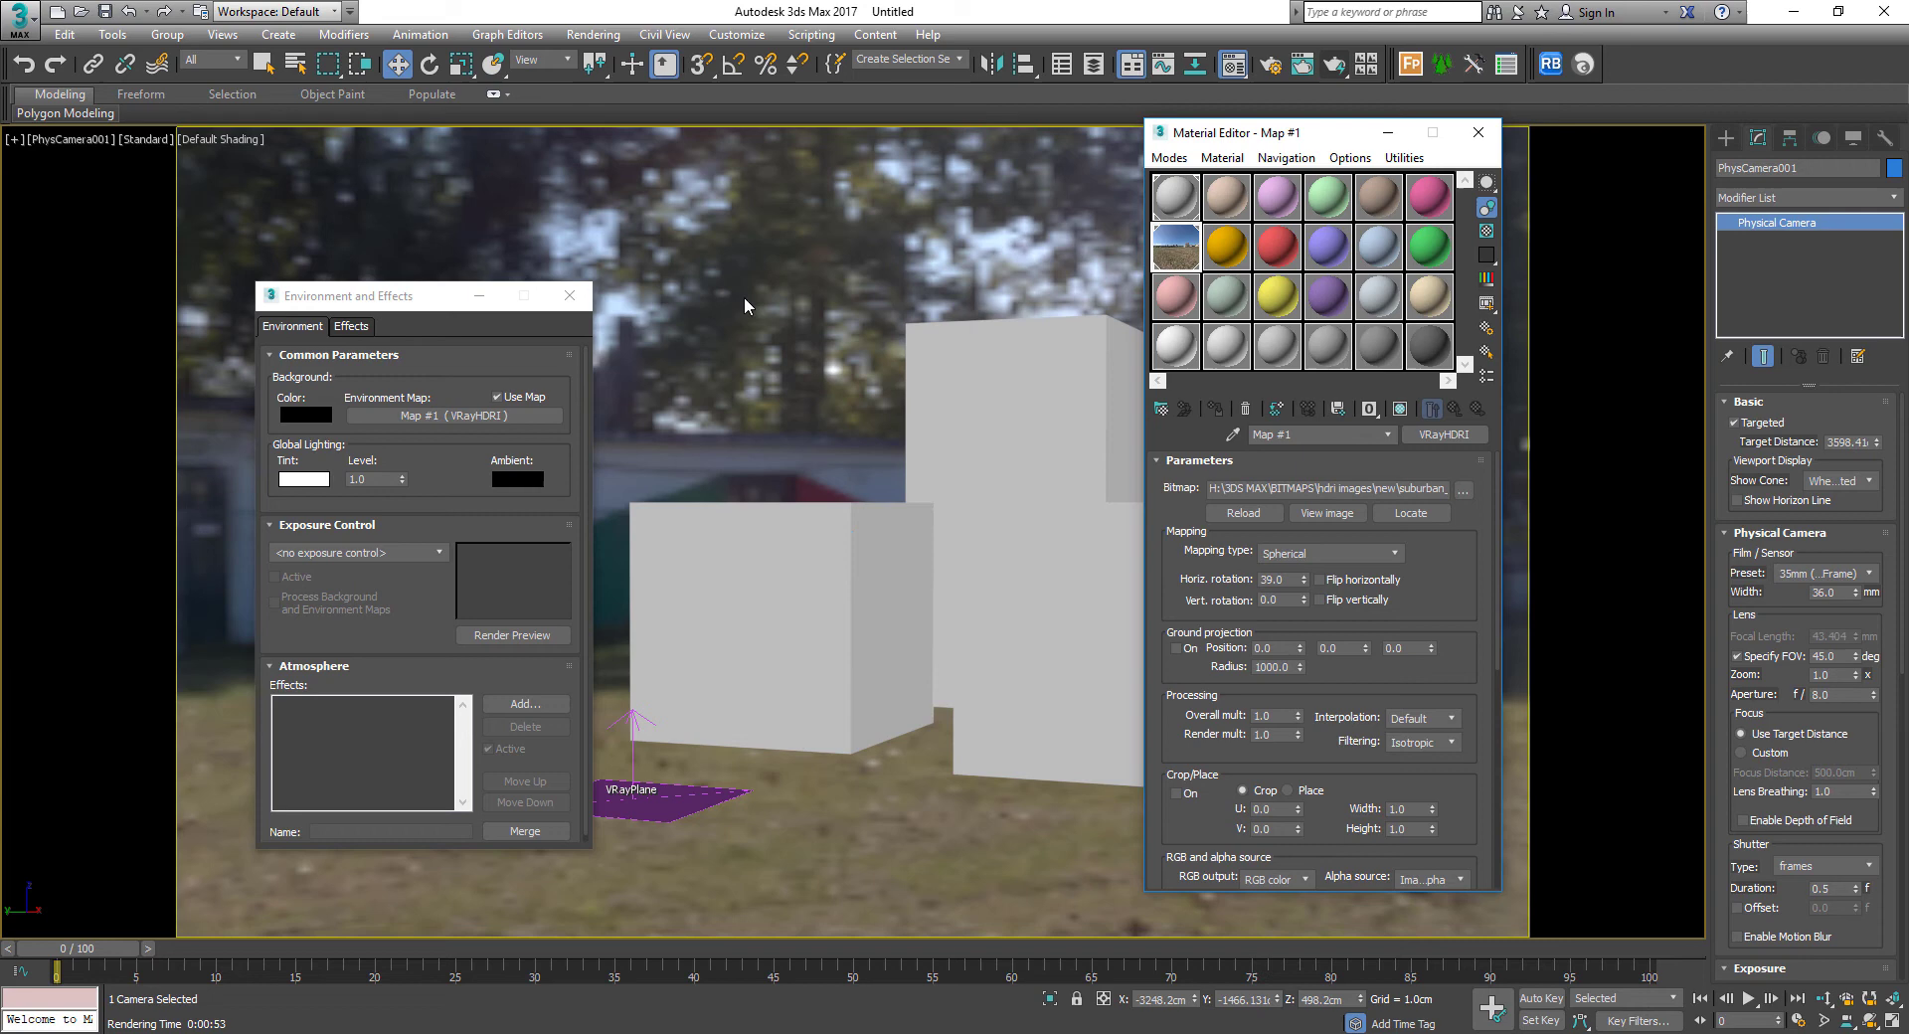
left_click(569, 295)
left_click(1478, 133)
Examine the HDRI background around the boxes and camera from other perspective angles, and return to the PhysCamera001 view
key("p")
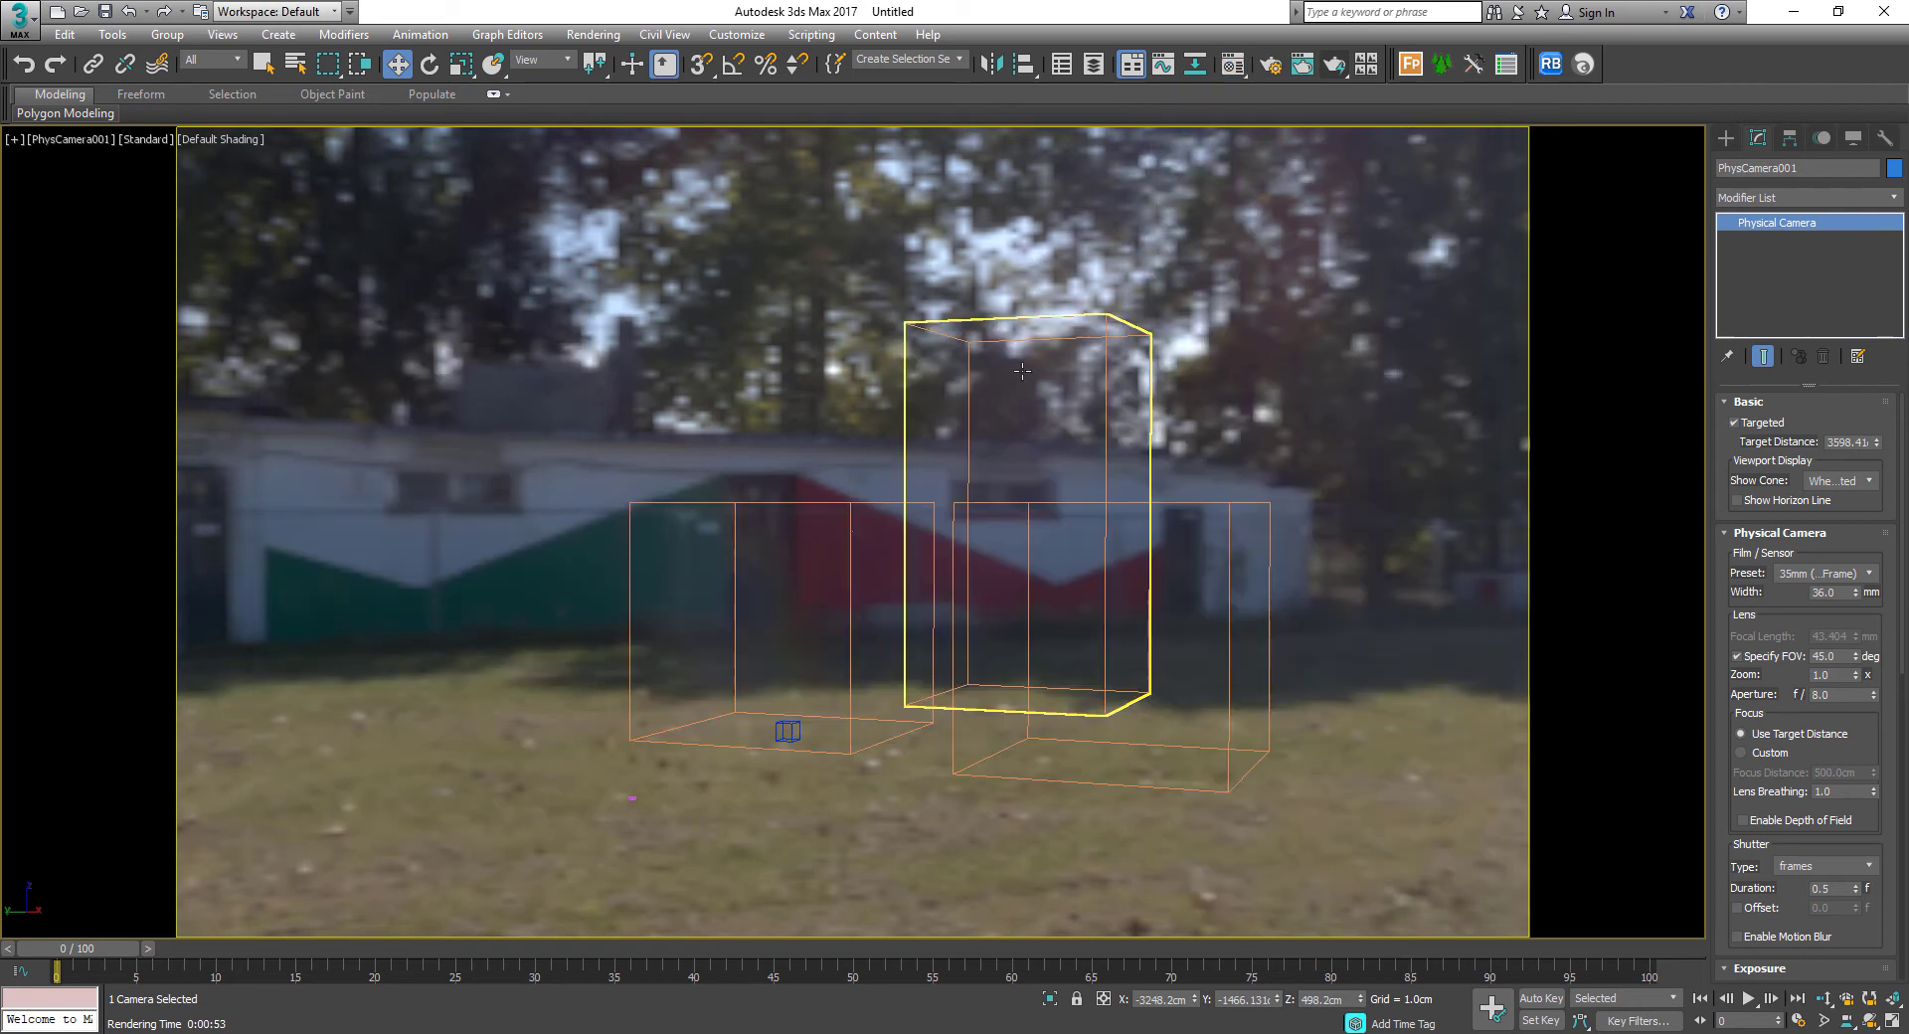
middle_click_drag(940, 611, 1039, 613, "alt")
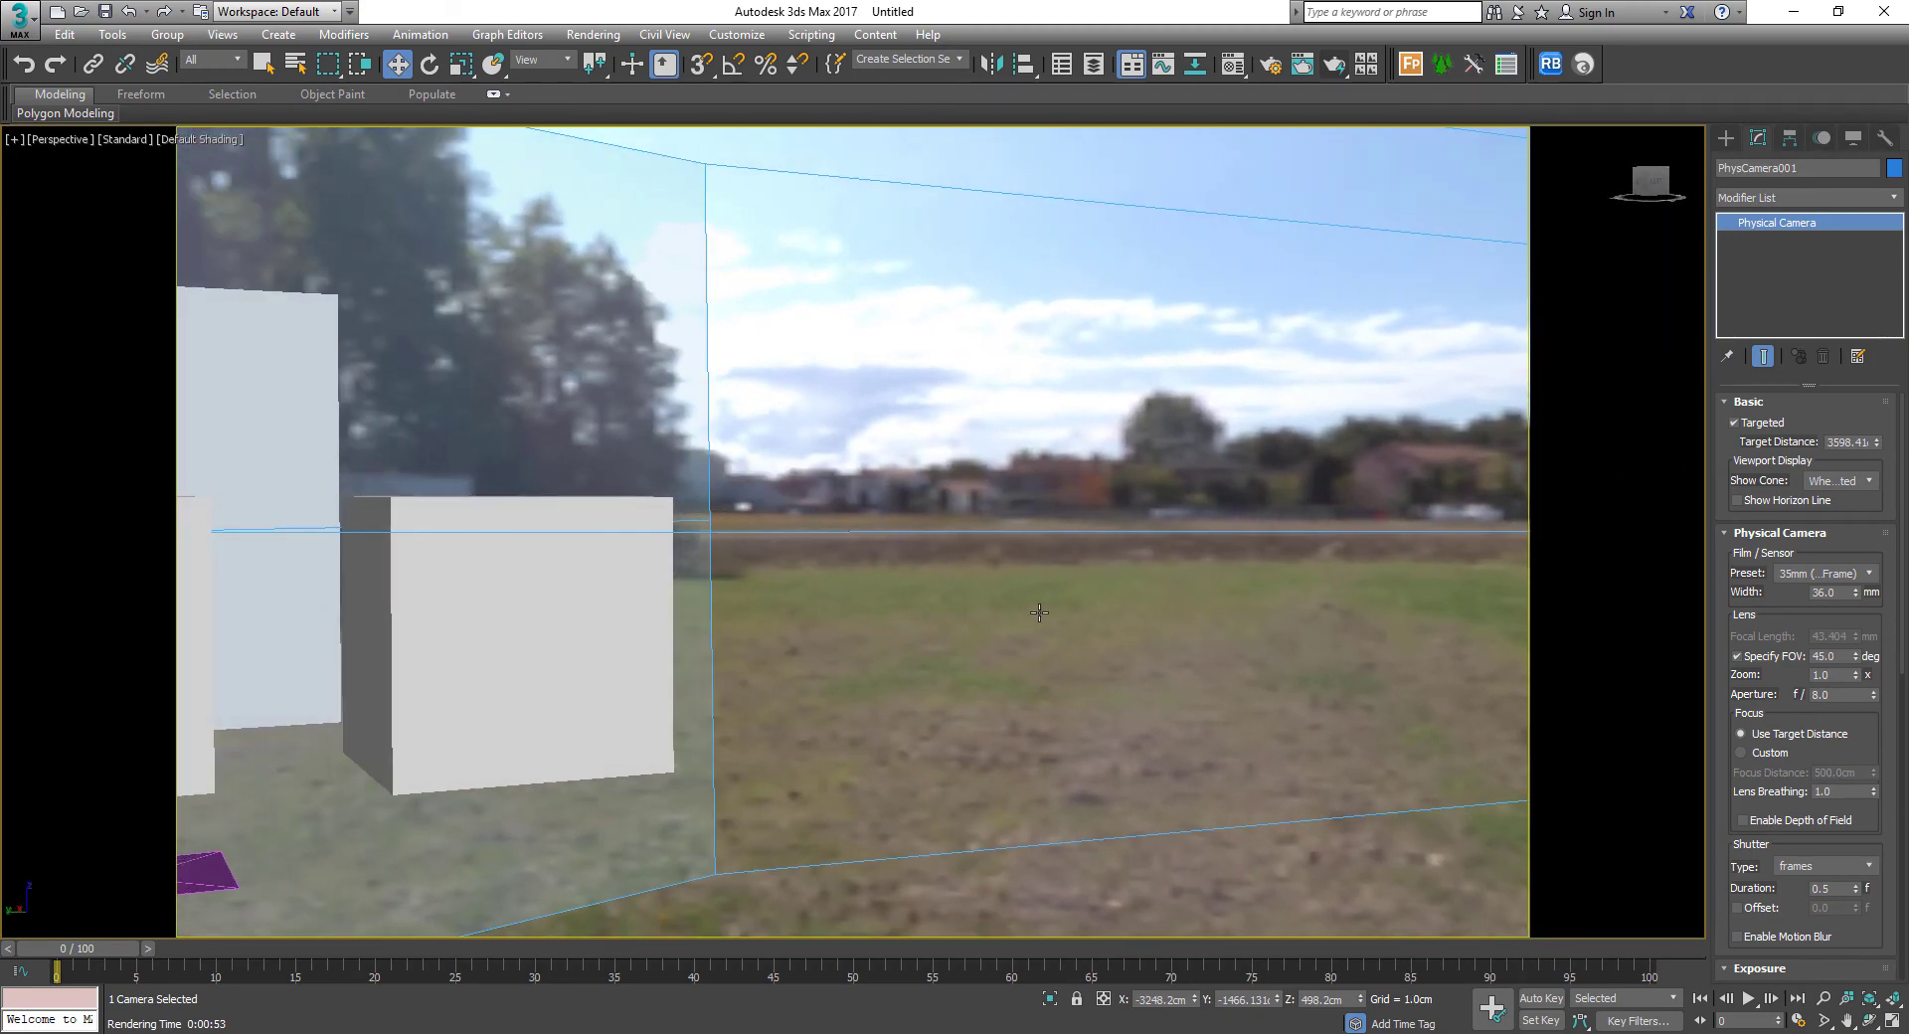
left_click_drag(977, 613, 846, 661, "alt")
scroll(867, 658, "down", 10)
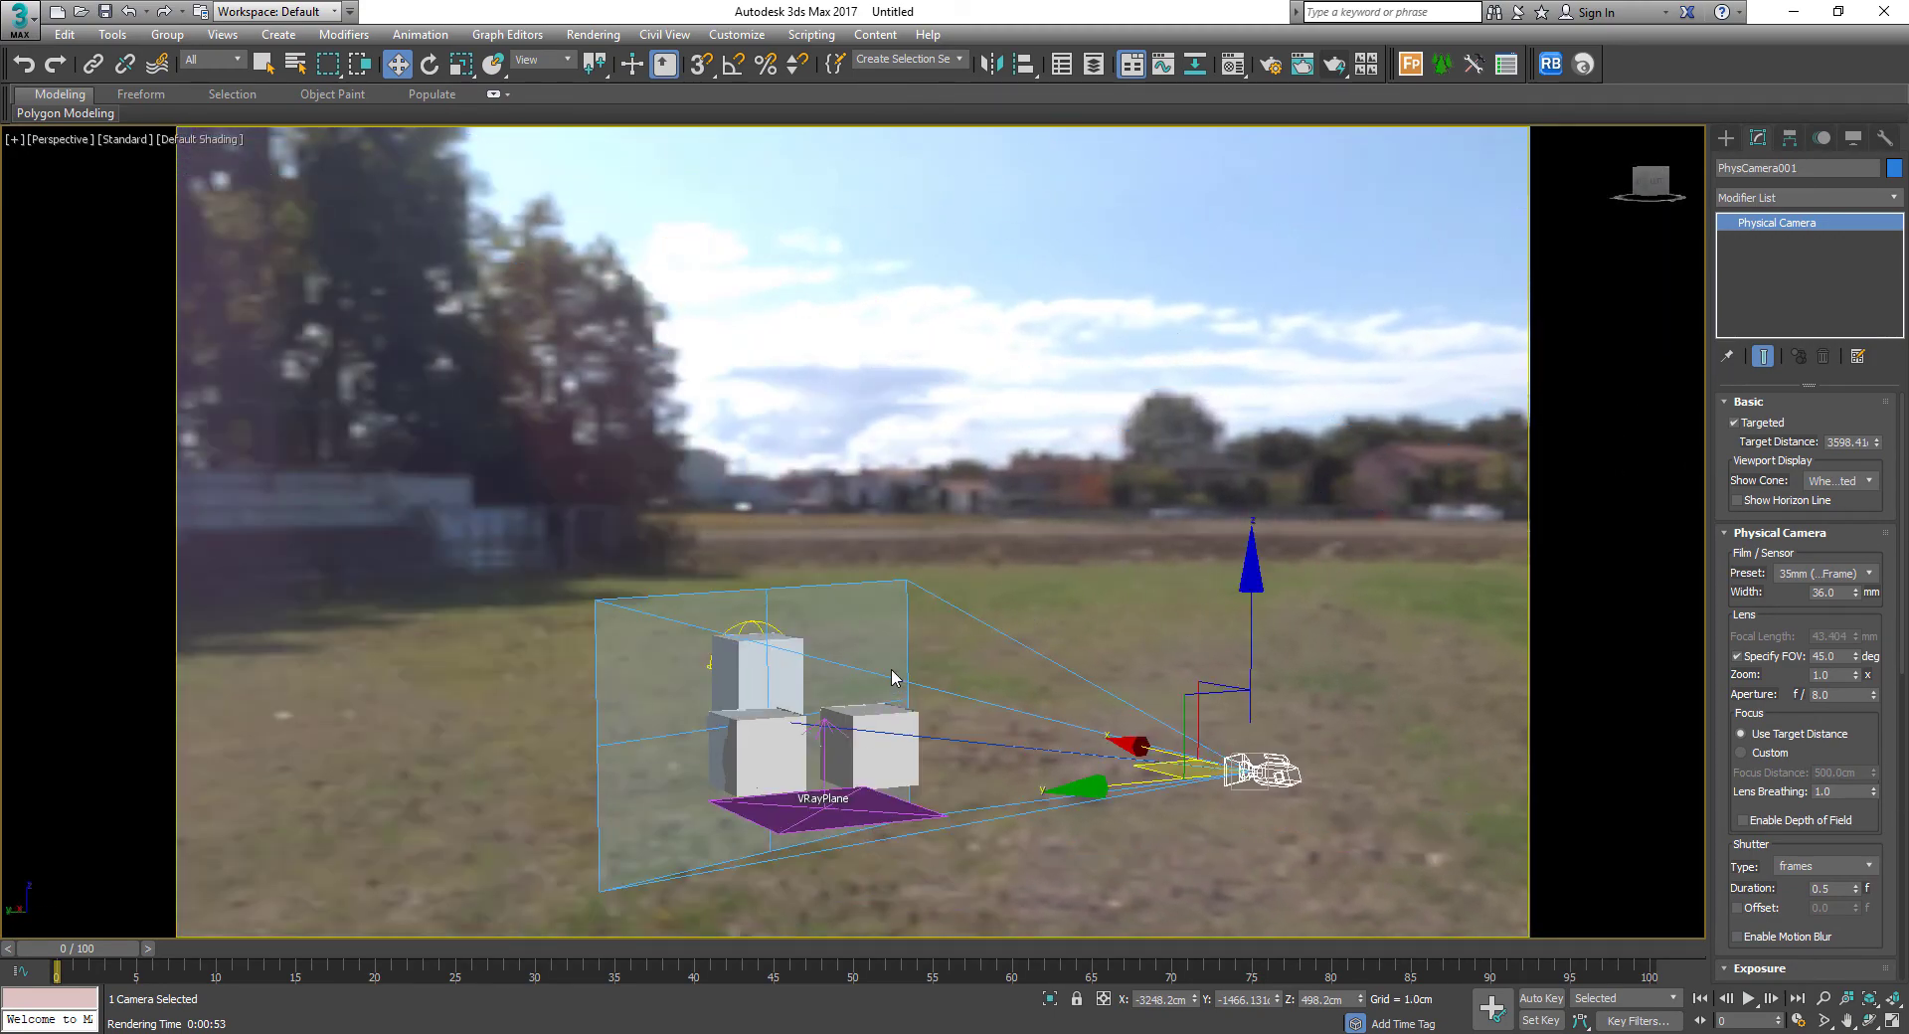
scroll(845, 624, "up", 4)
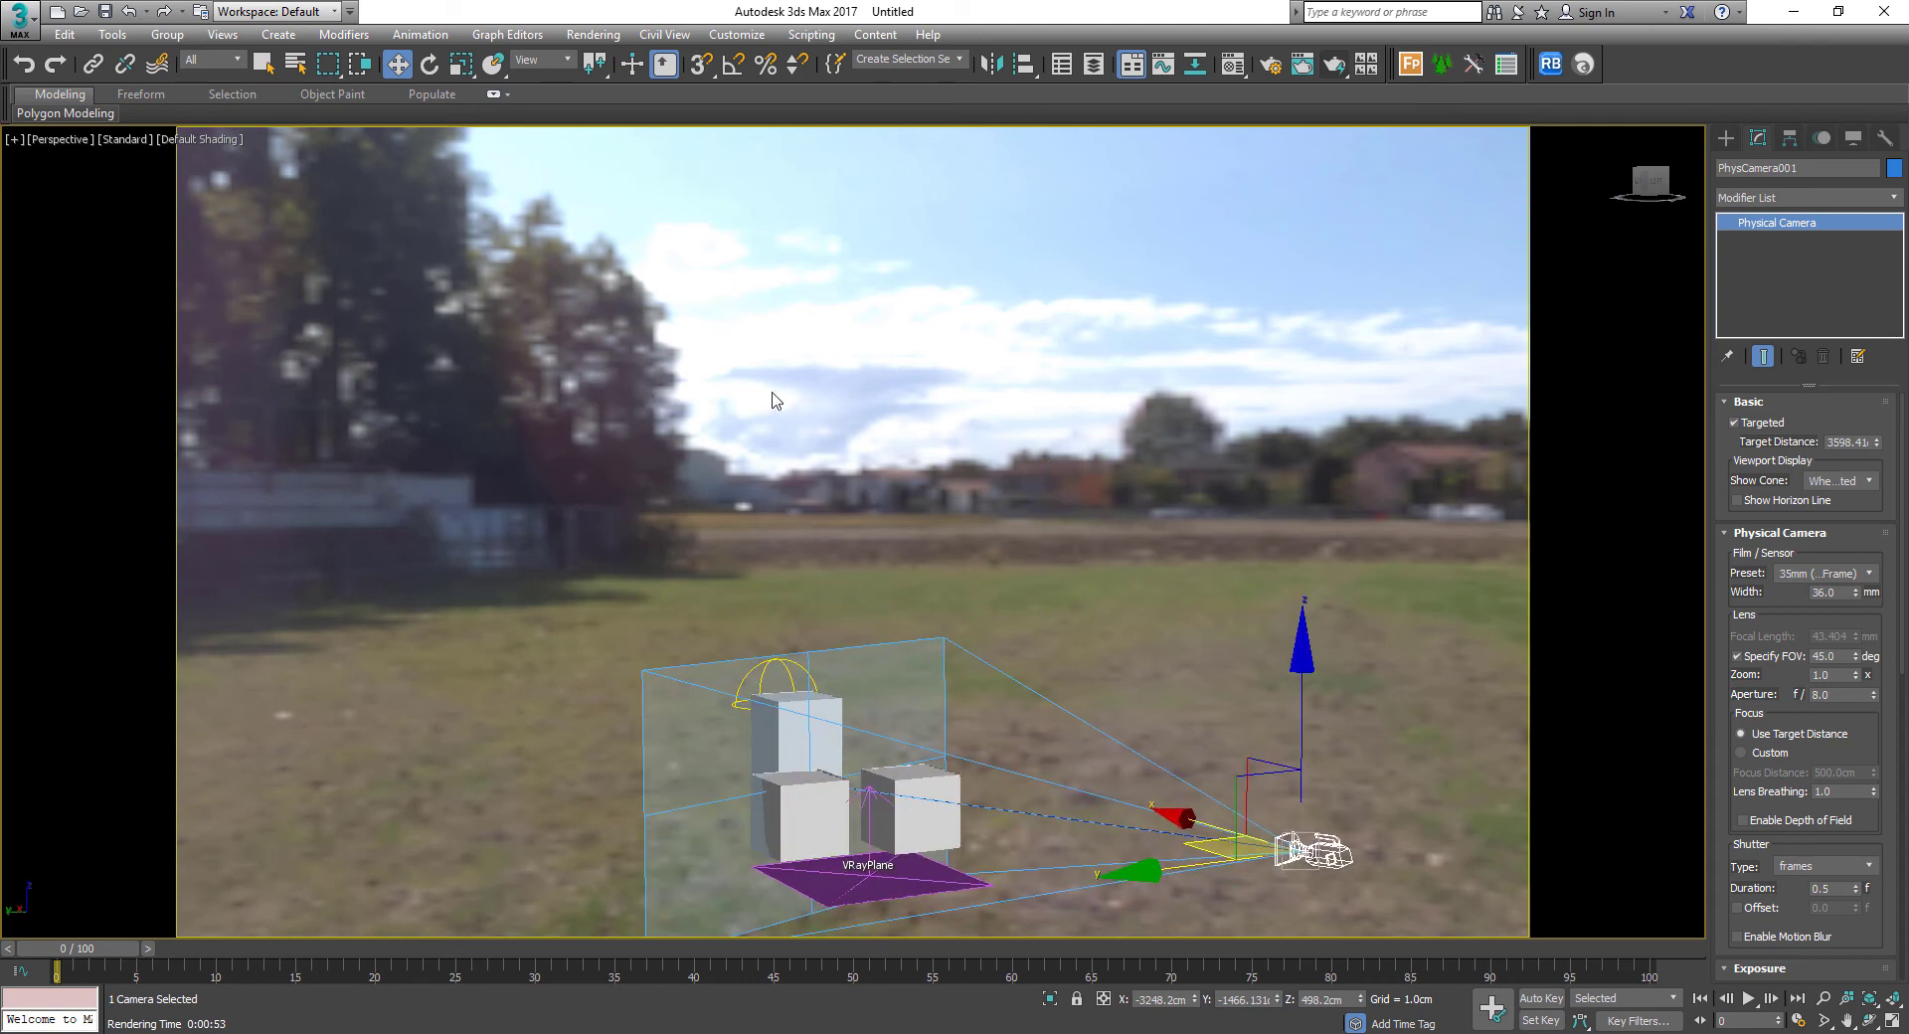
middle_click_drag(782, 424, 405, 457, "alt")
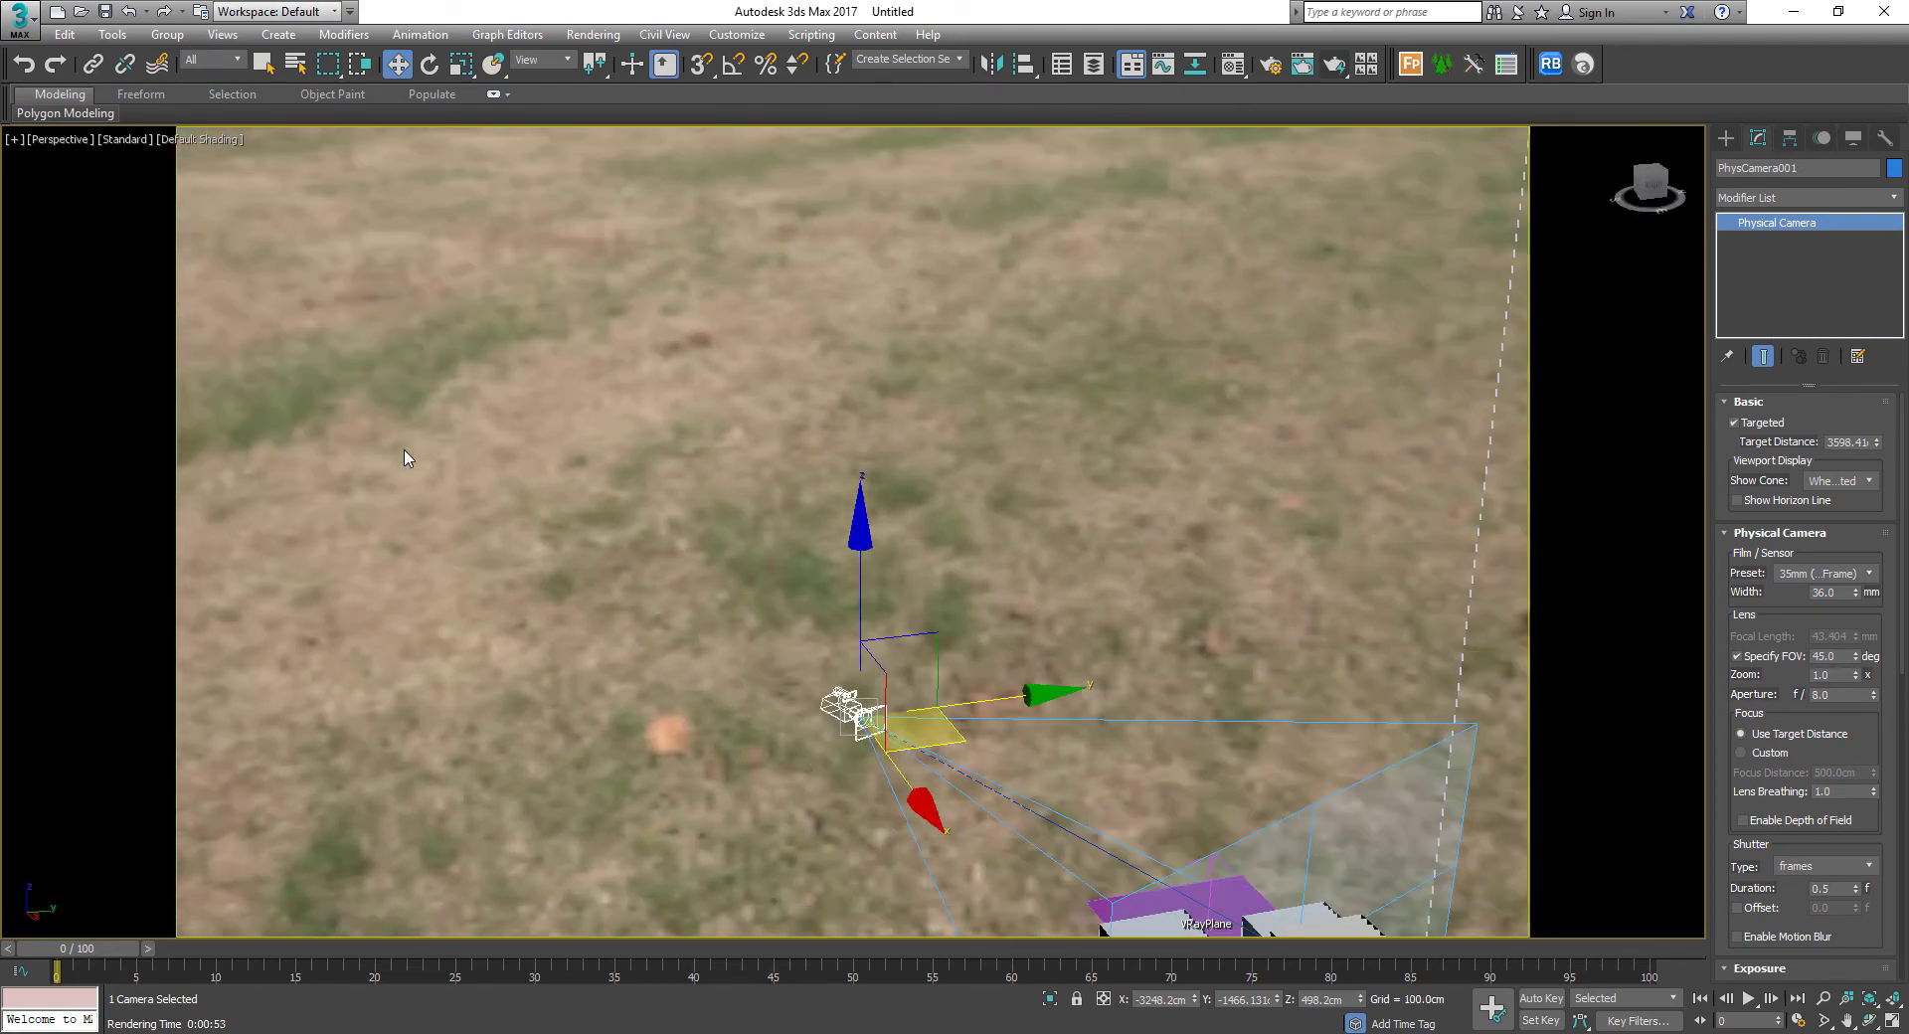
key("c")
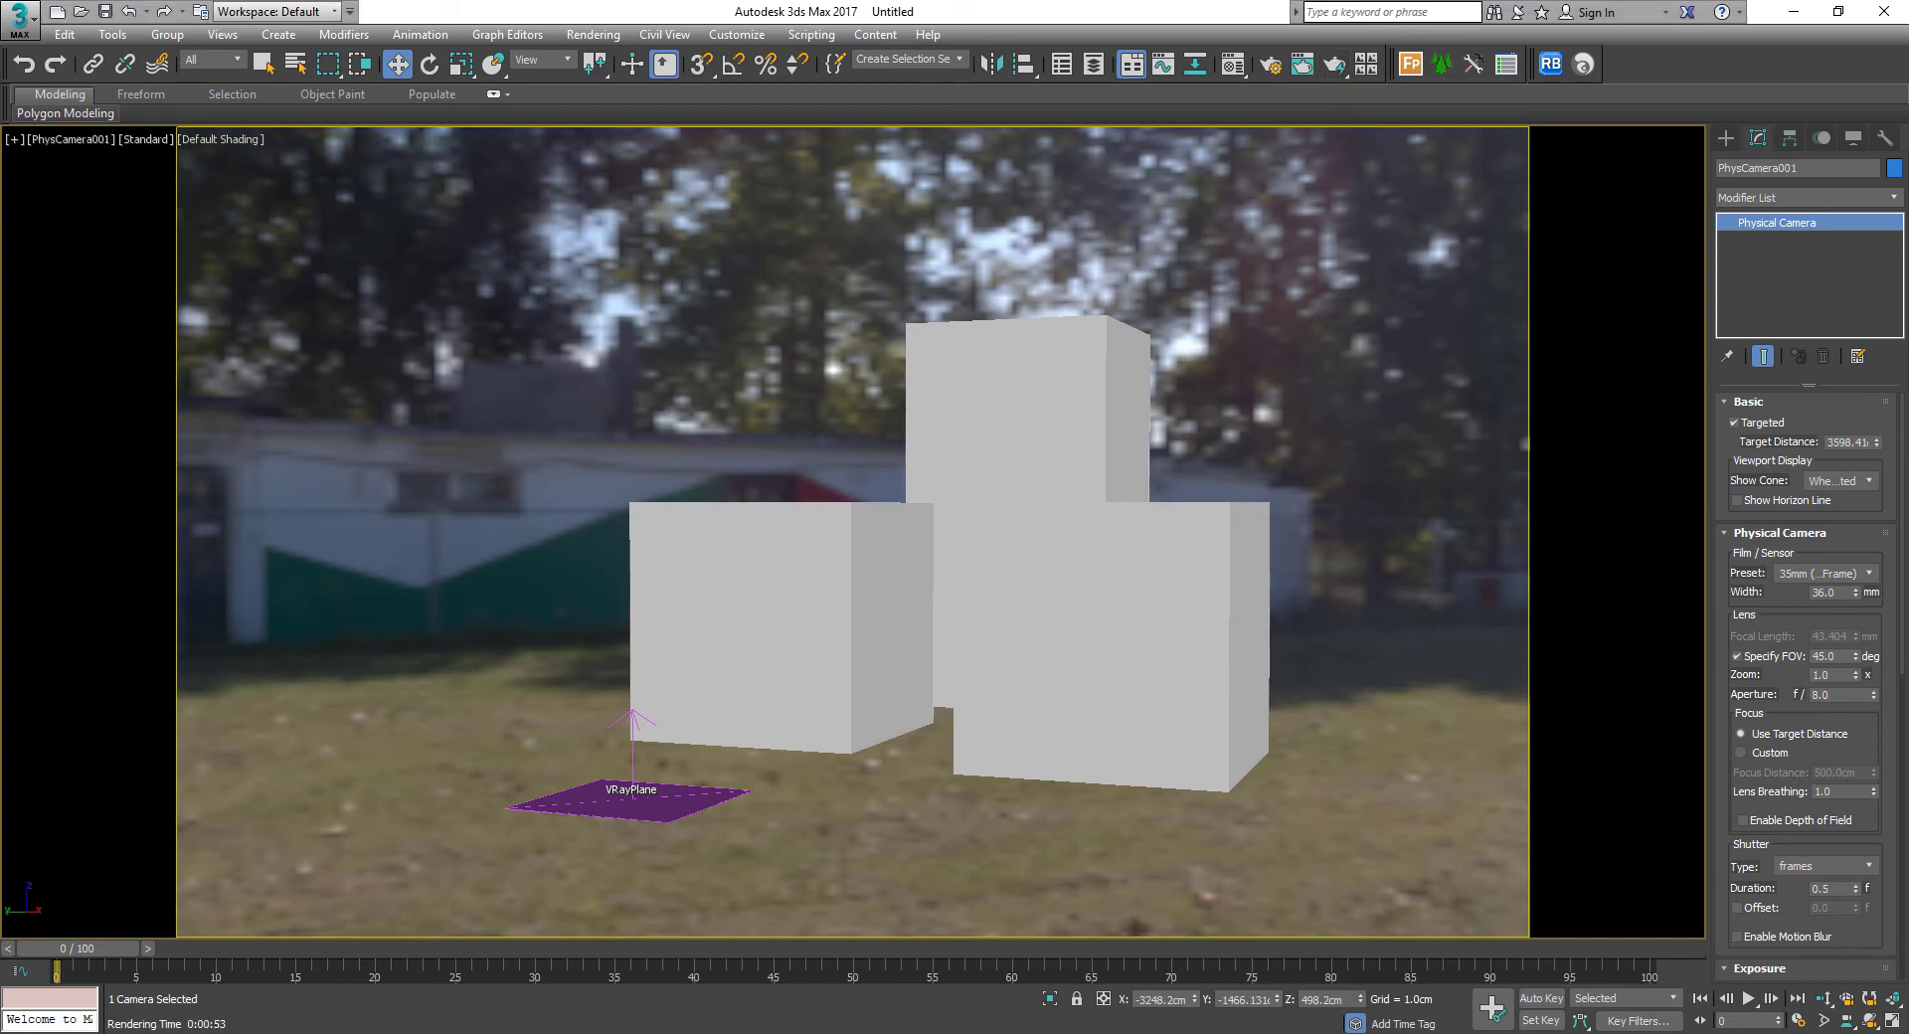
Restart the interactive render from the camera view and set the VRayHDRI map's horizontal rotation to 45
left_click(606, 980)
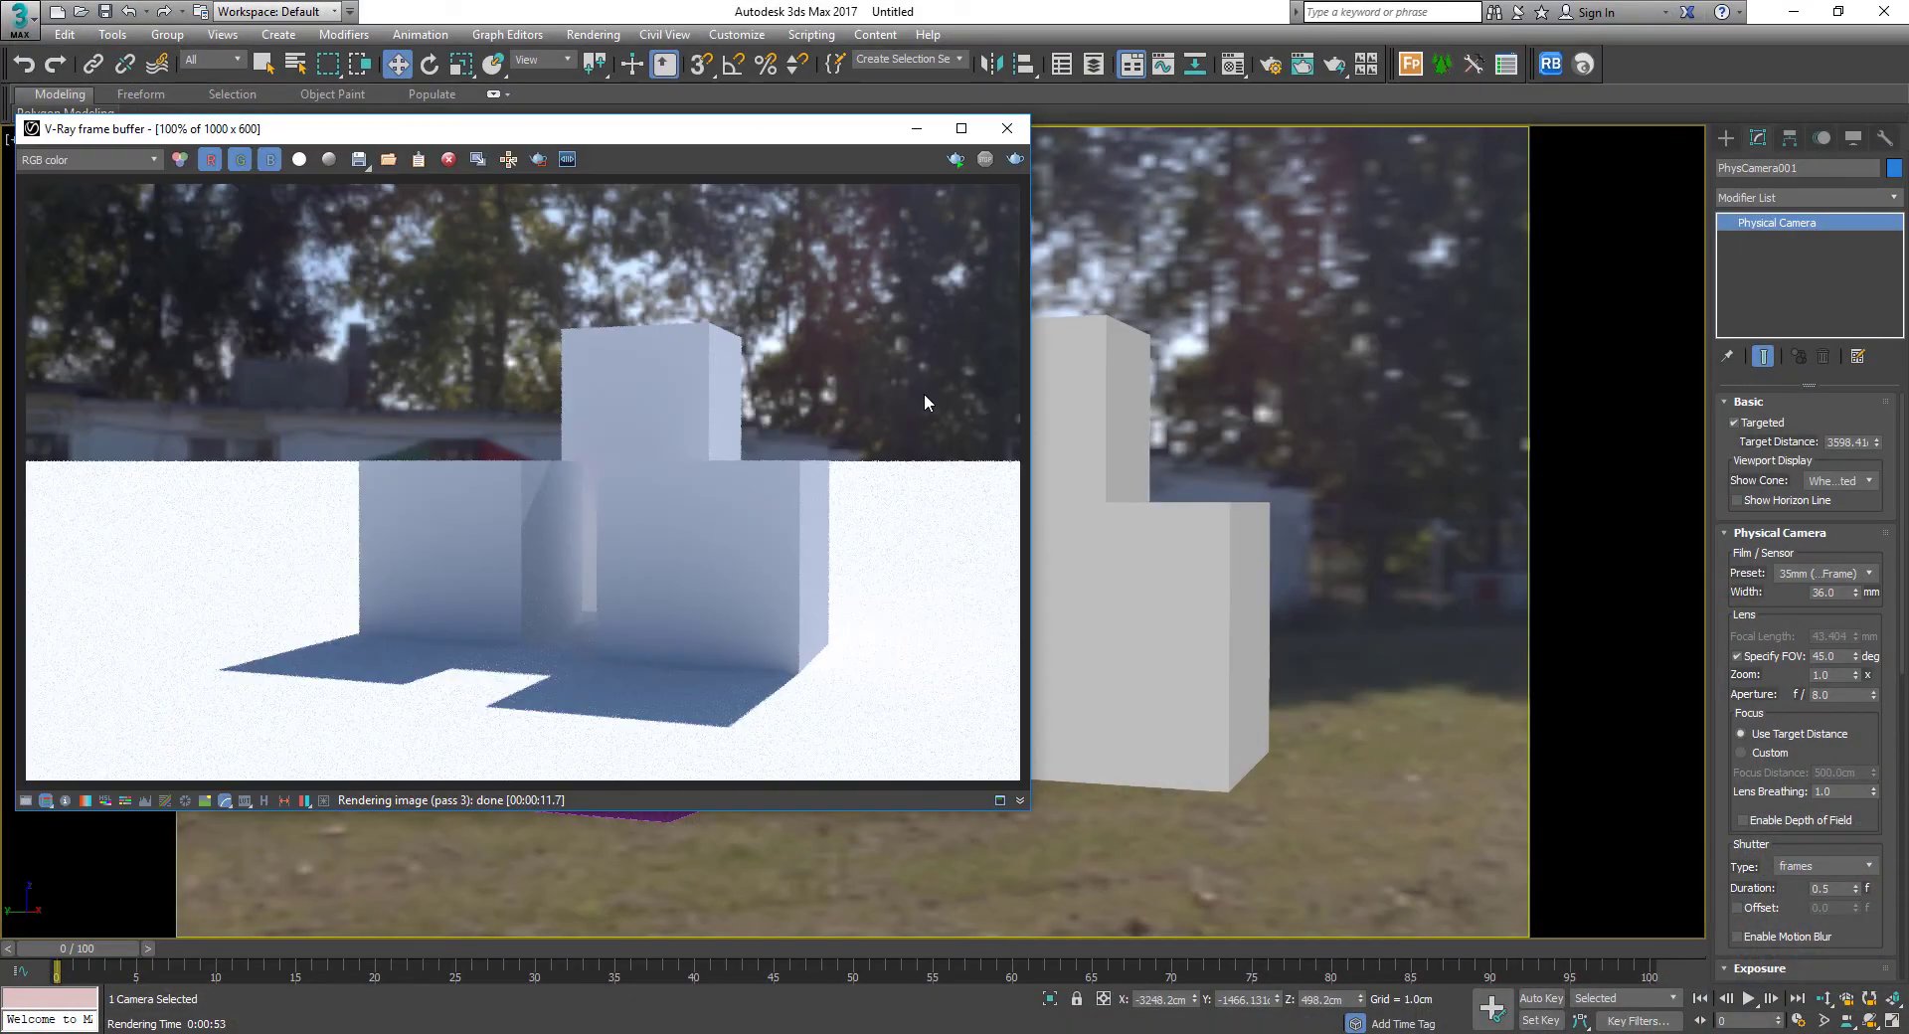
left_click(956, 162)
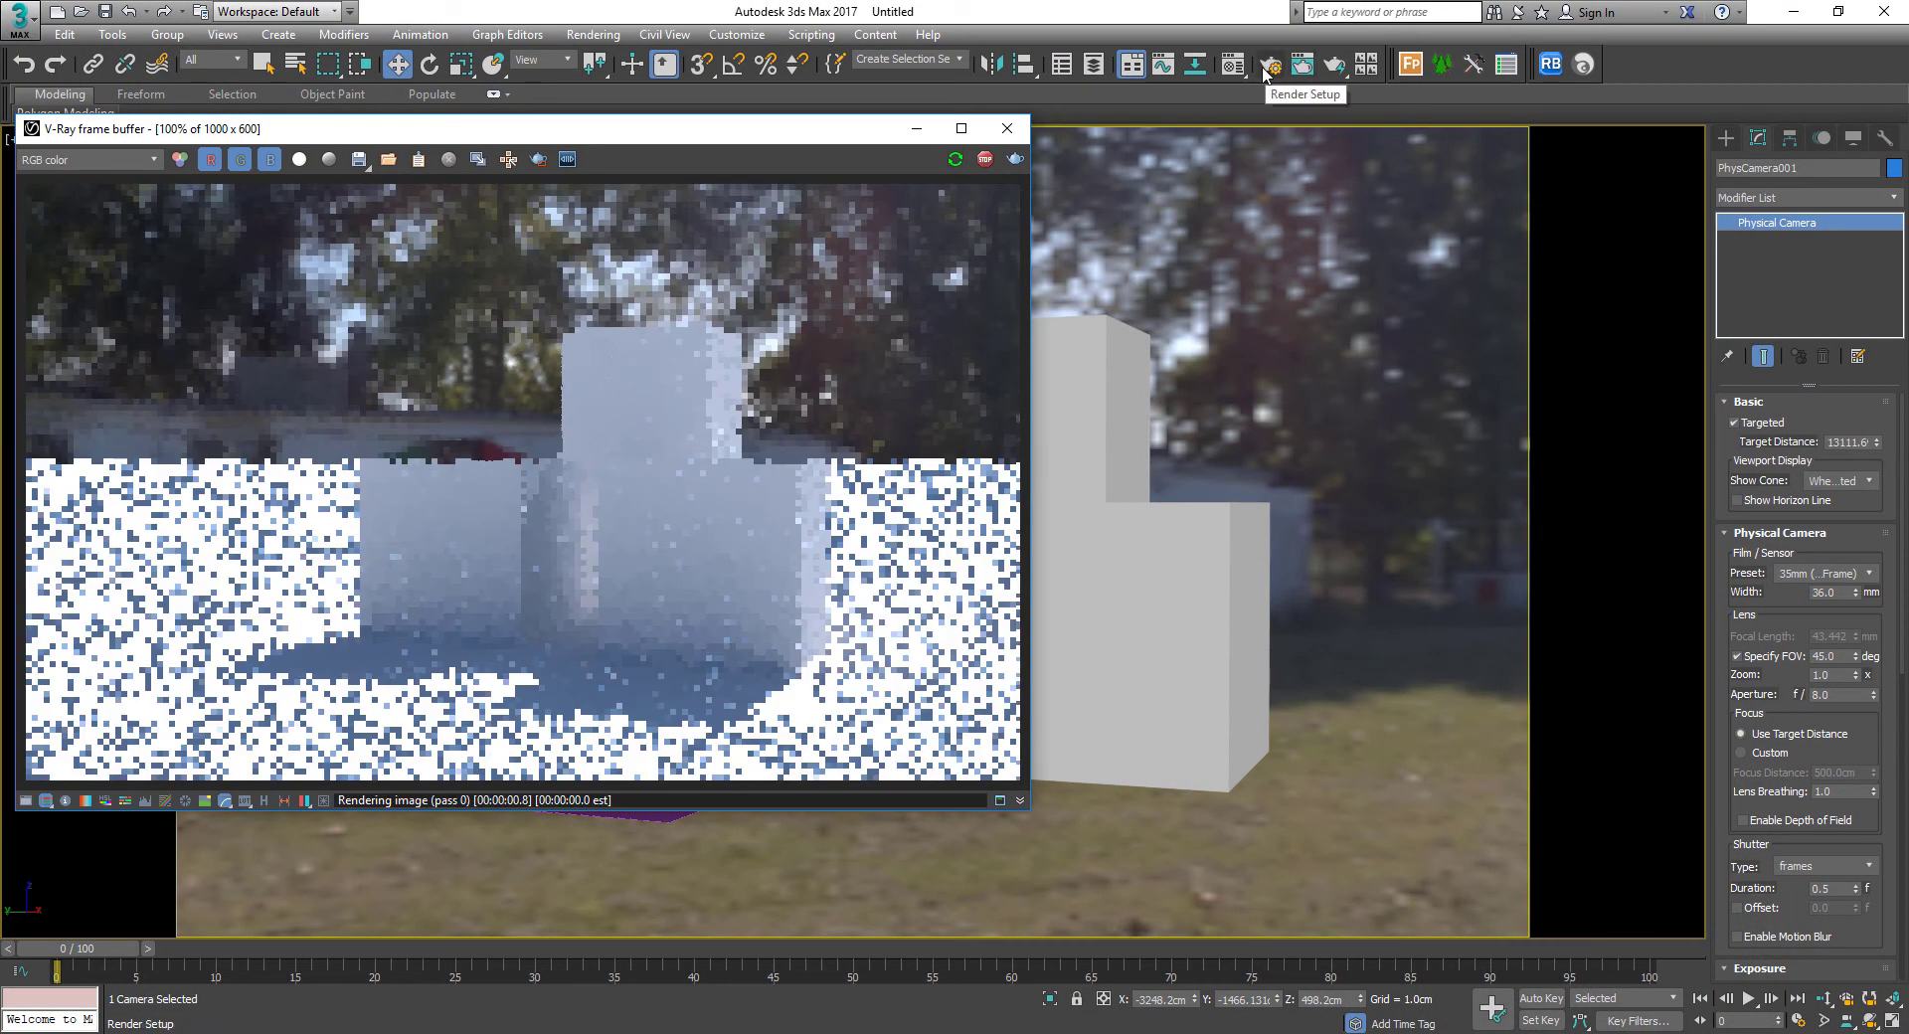
left_click(1233, 70)
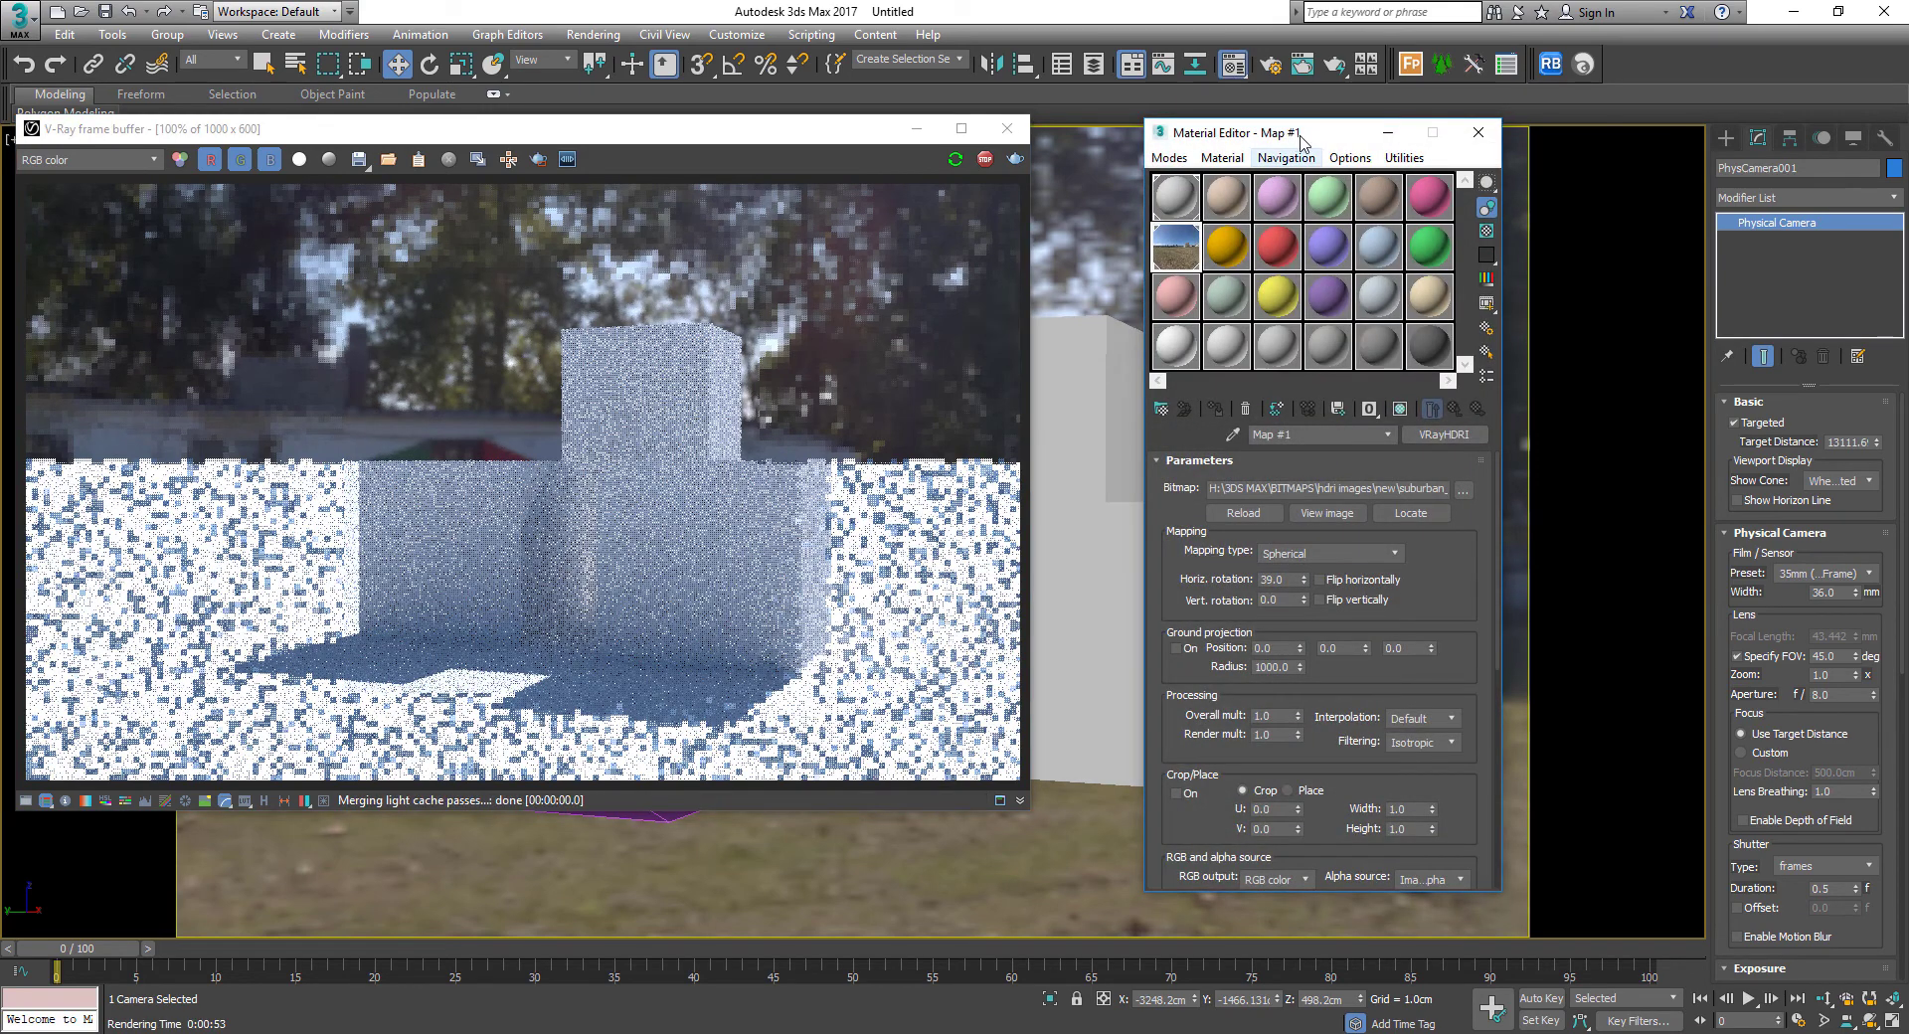
left_click_drag(1300, 140, 1330, 136)
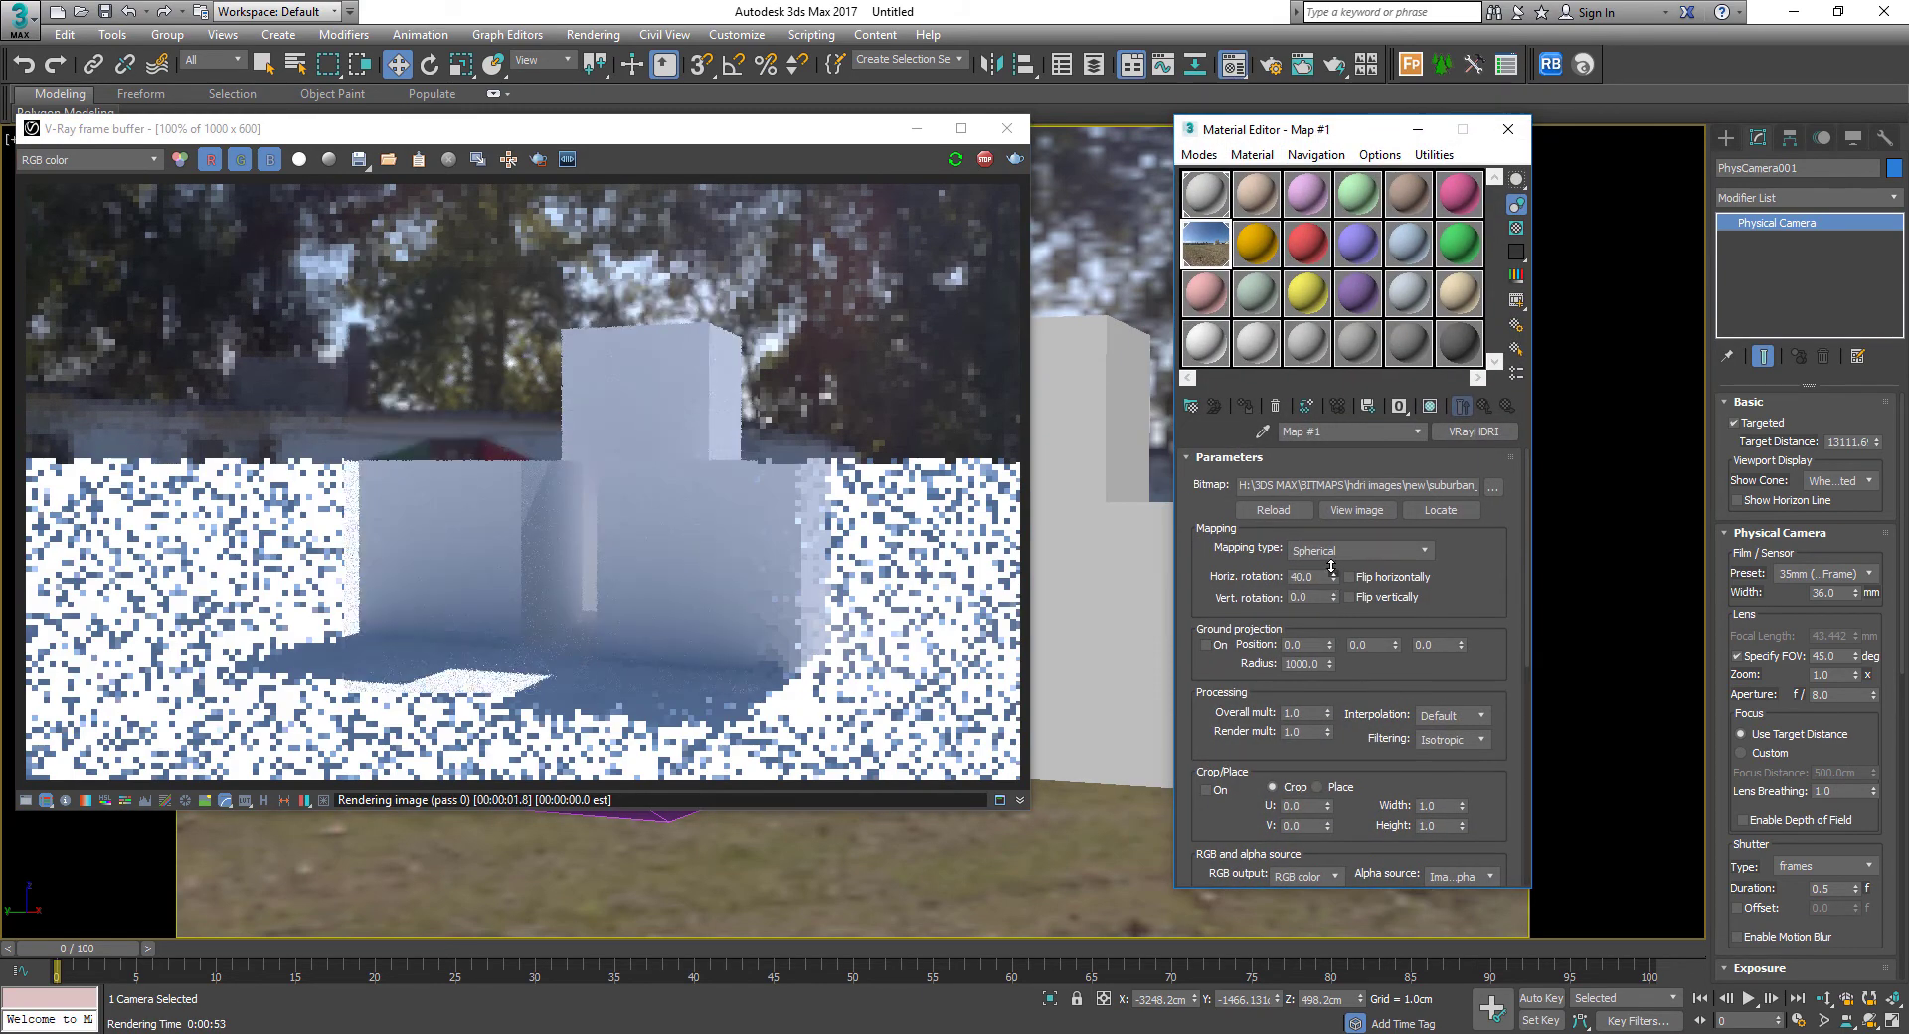
left_click_drag(1332, 566, 1334, 597)
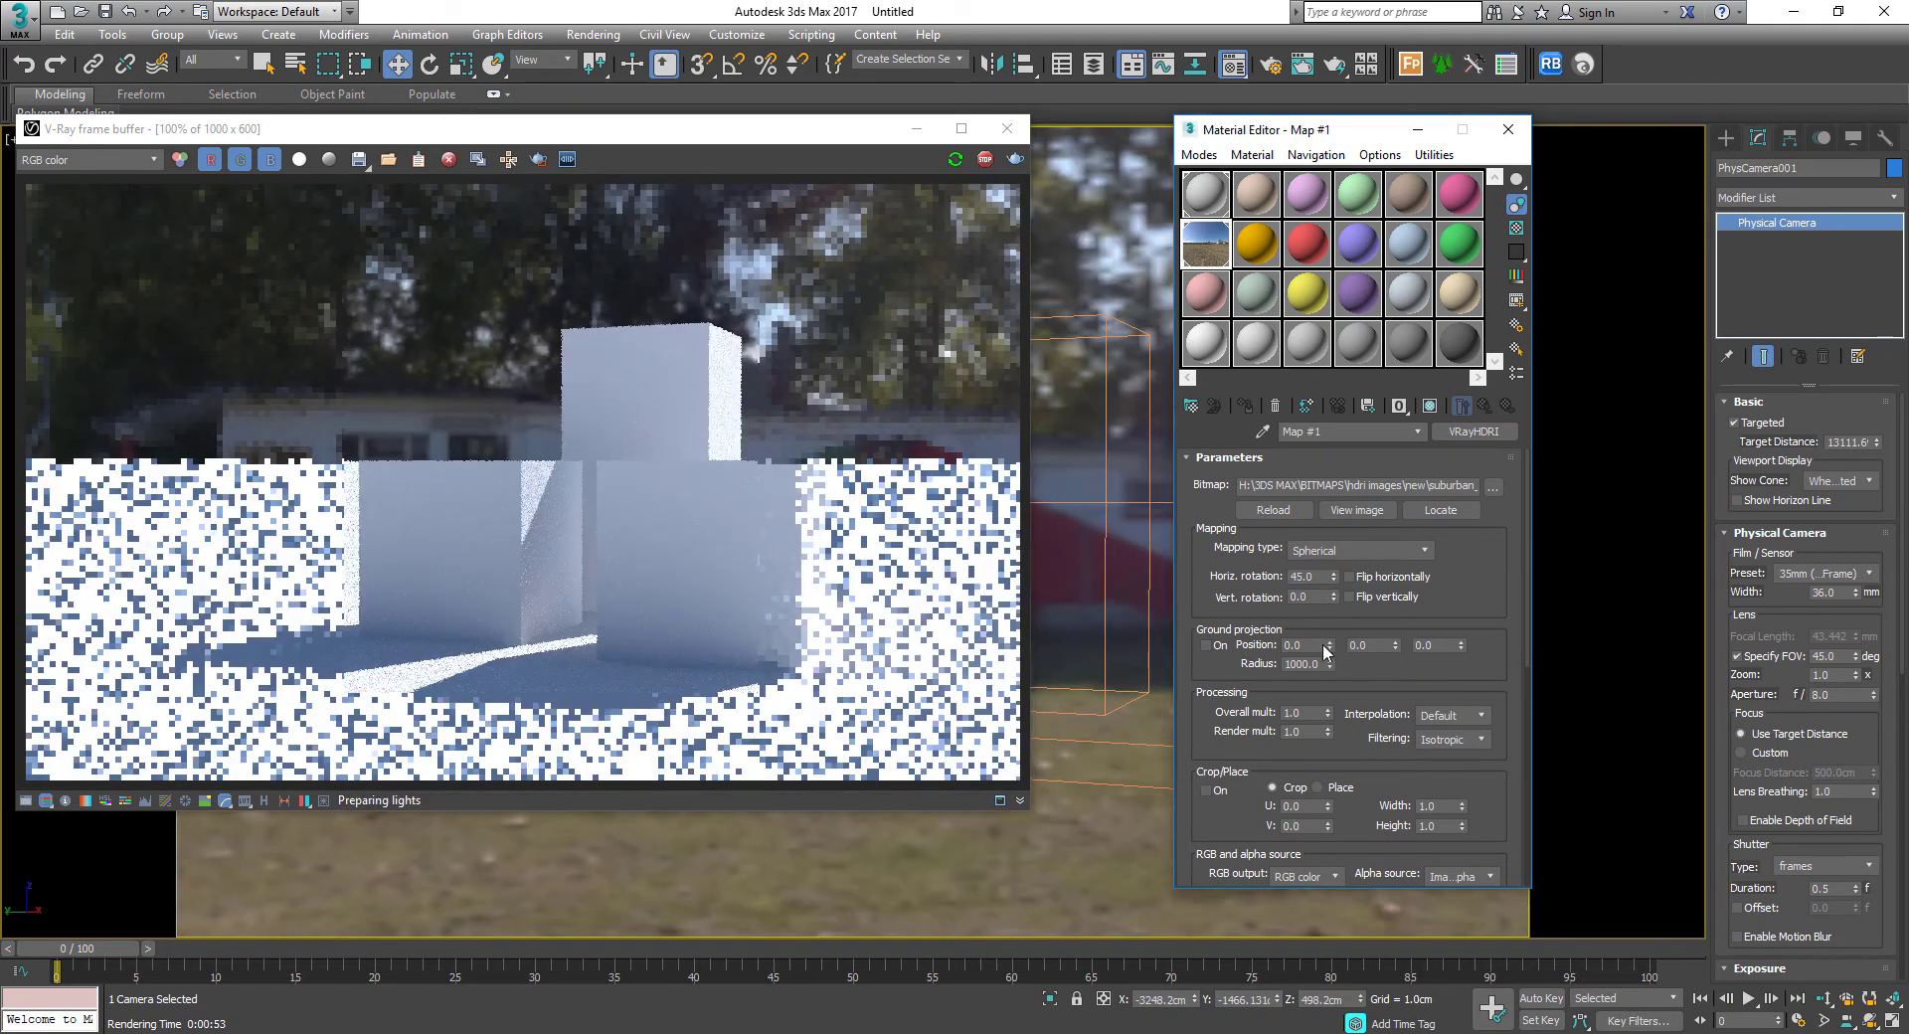
Set the VRayHDRI map's render multiplier to 0.5
scroll(1372, 696, "down", 3)
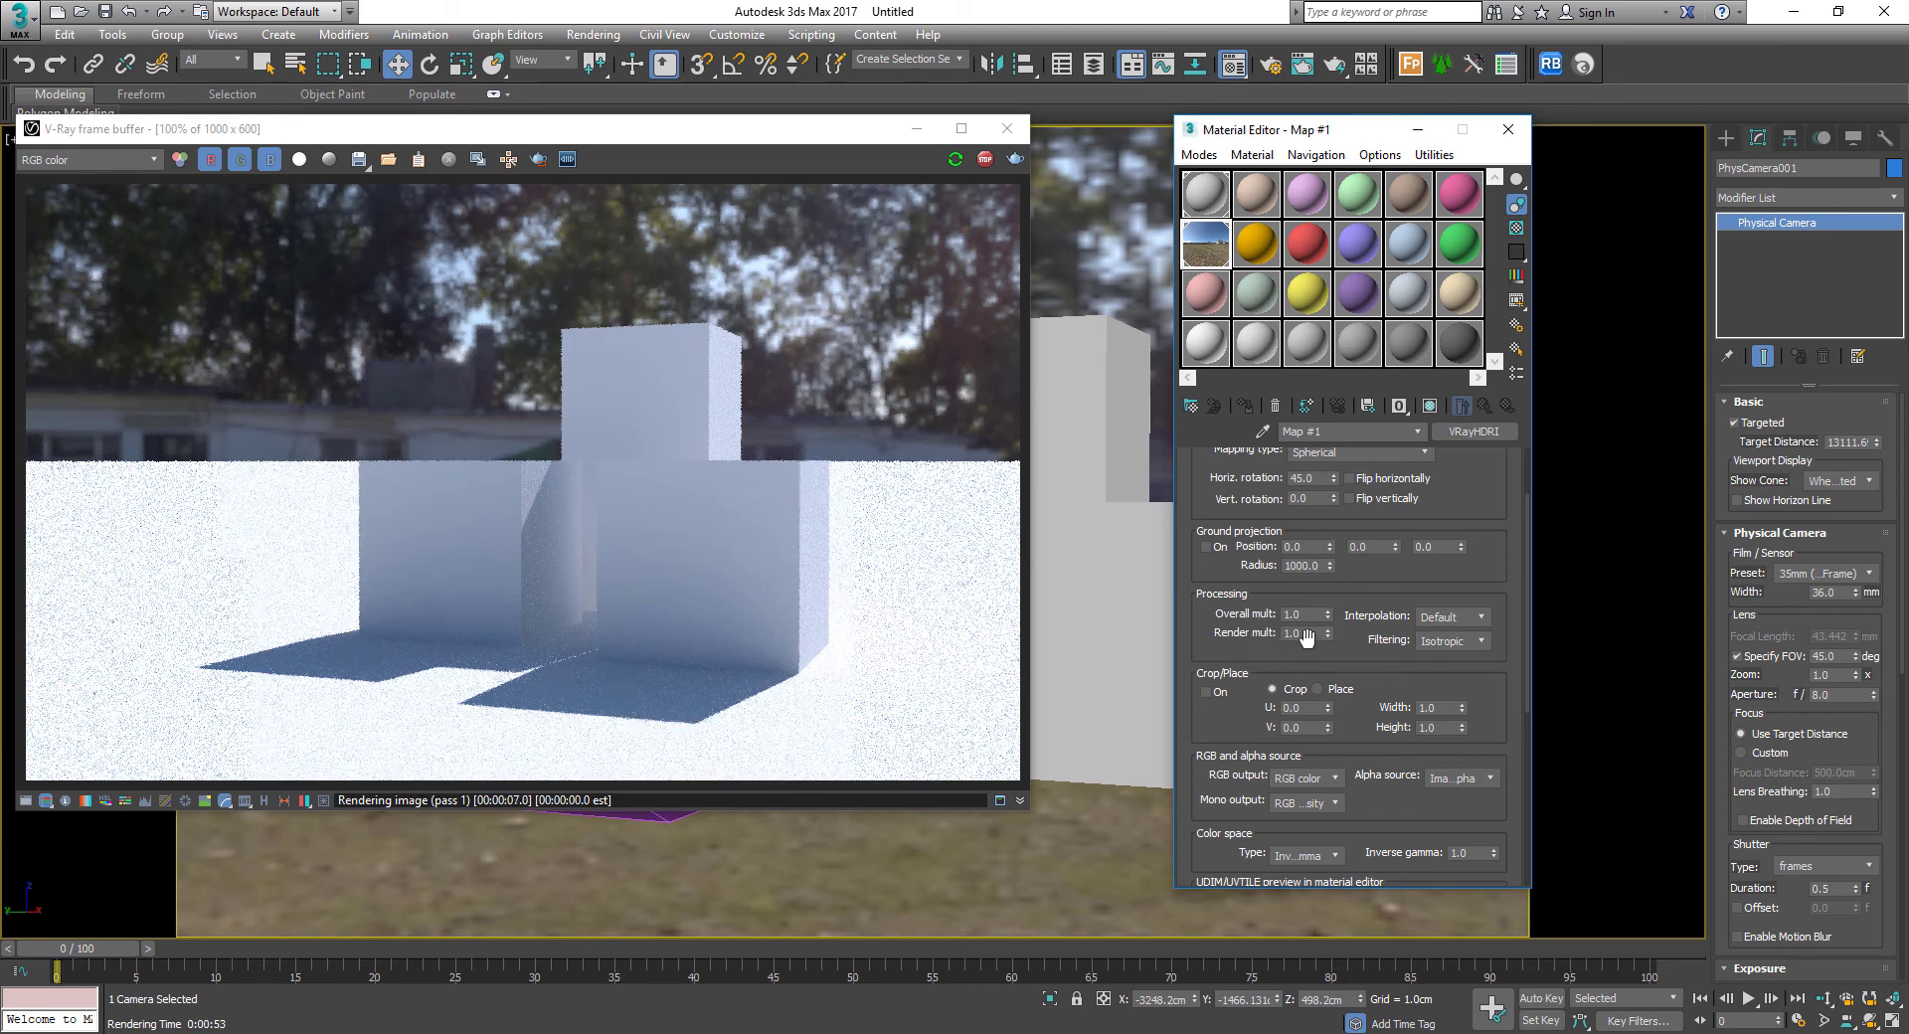
left_click_drag(1306, 638, 1192, 639)
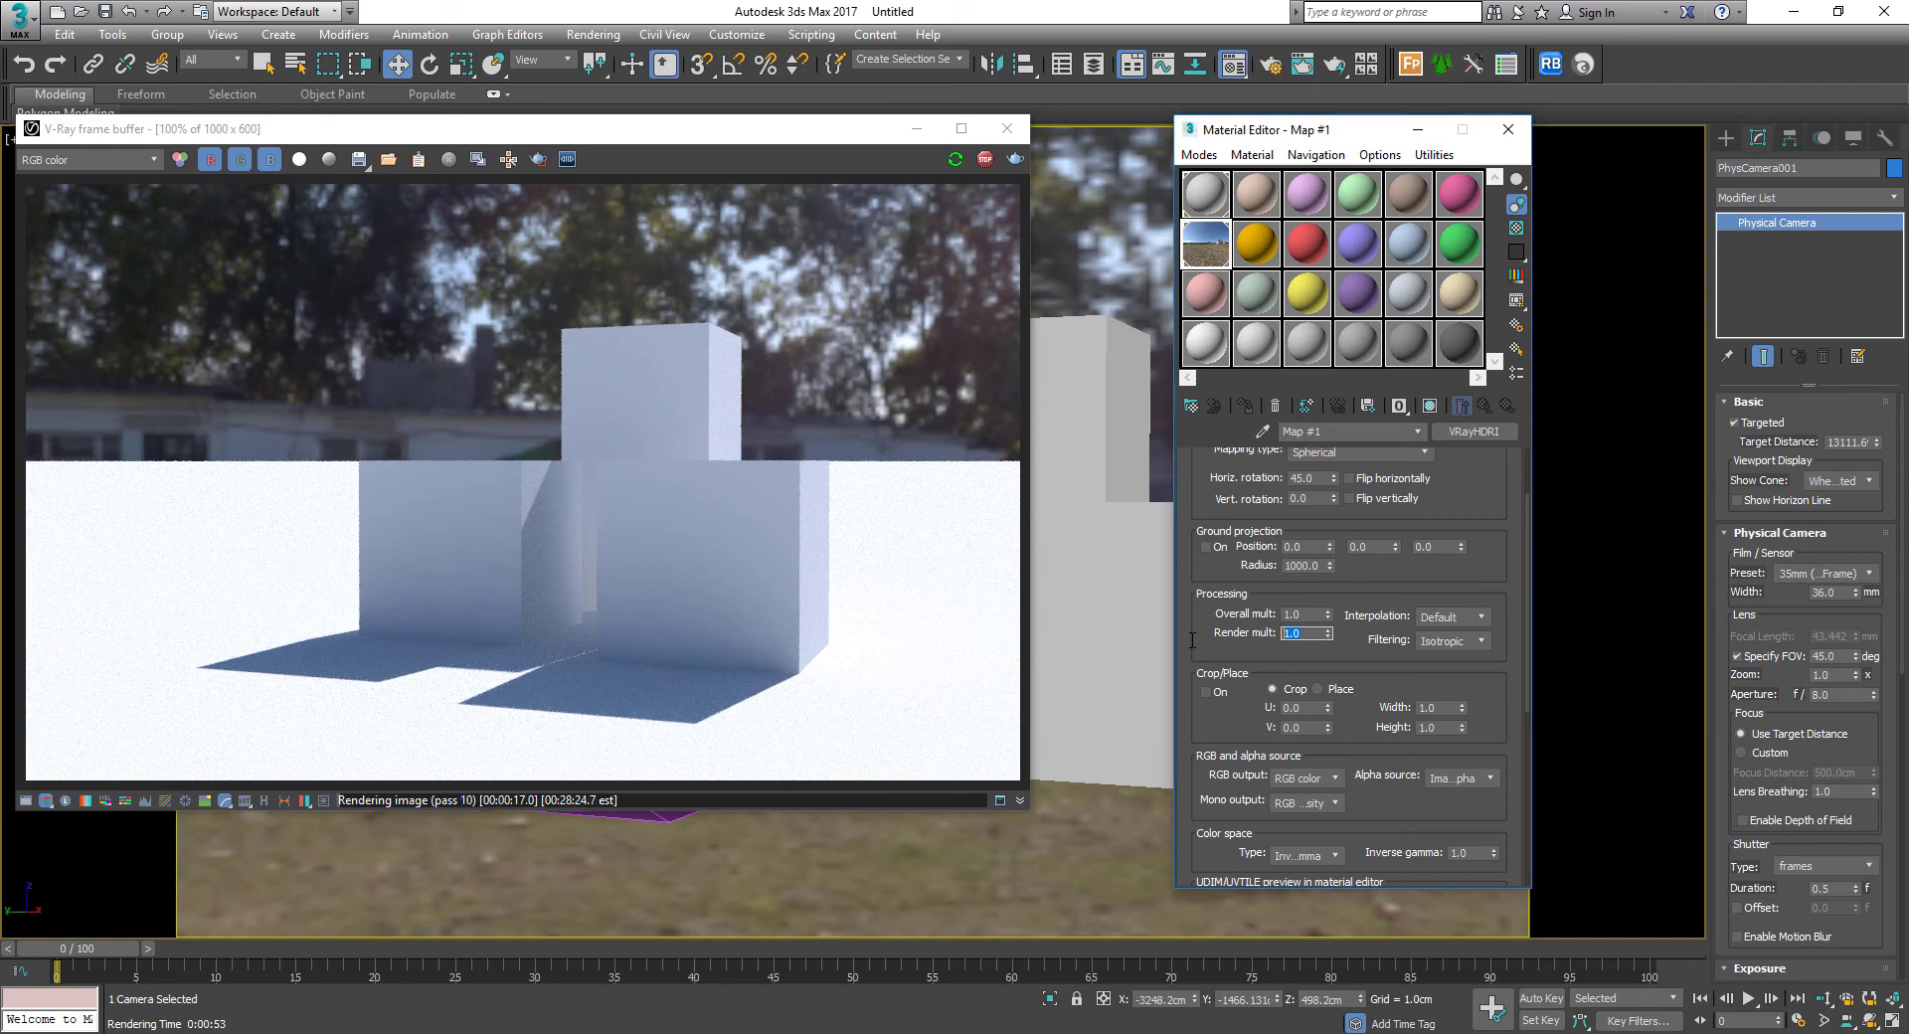
type(".5")
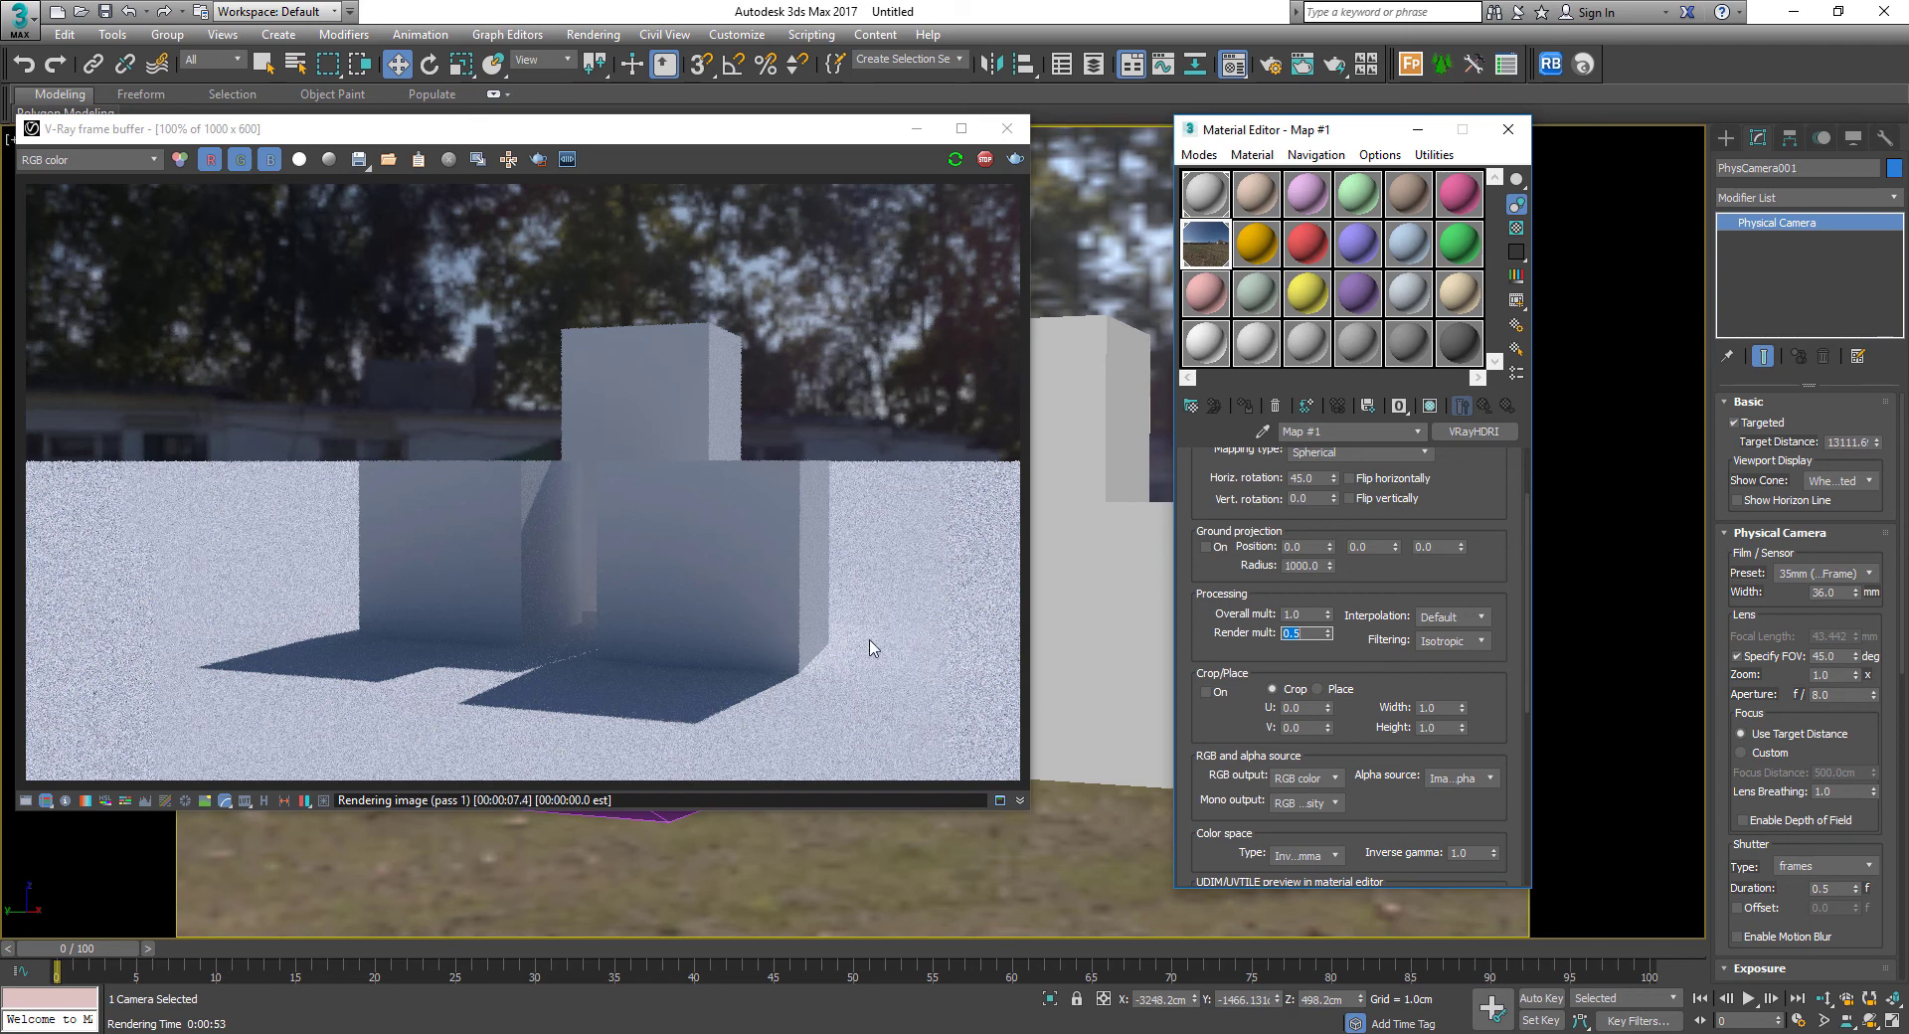
Try inverse gamma values of 3 and 0.7 on the VRayHDRI map, and set it back to 1.0
scroll(1352, 661, "down", 3)
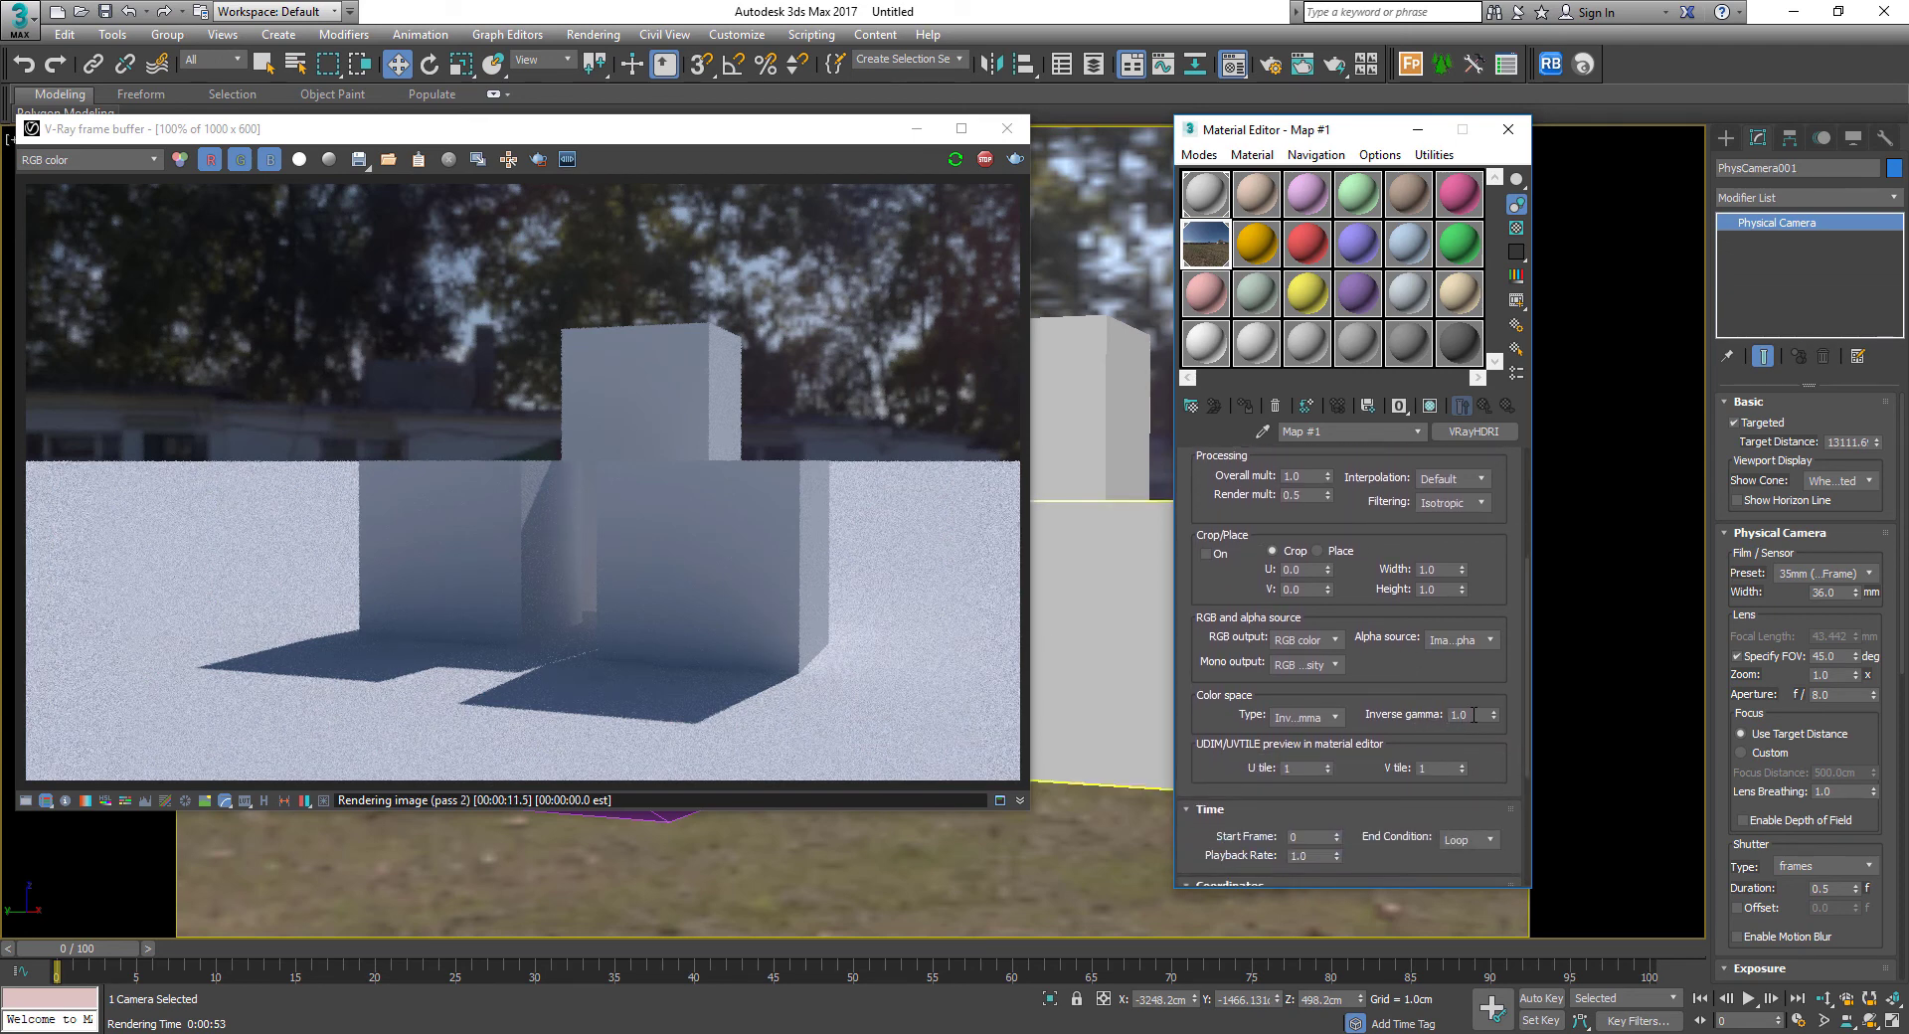
double_click(1475, 714)
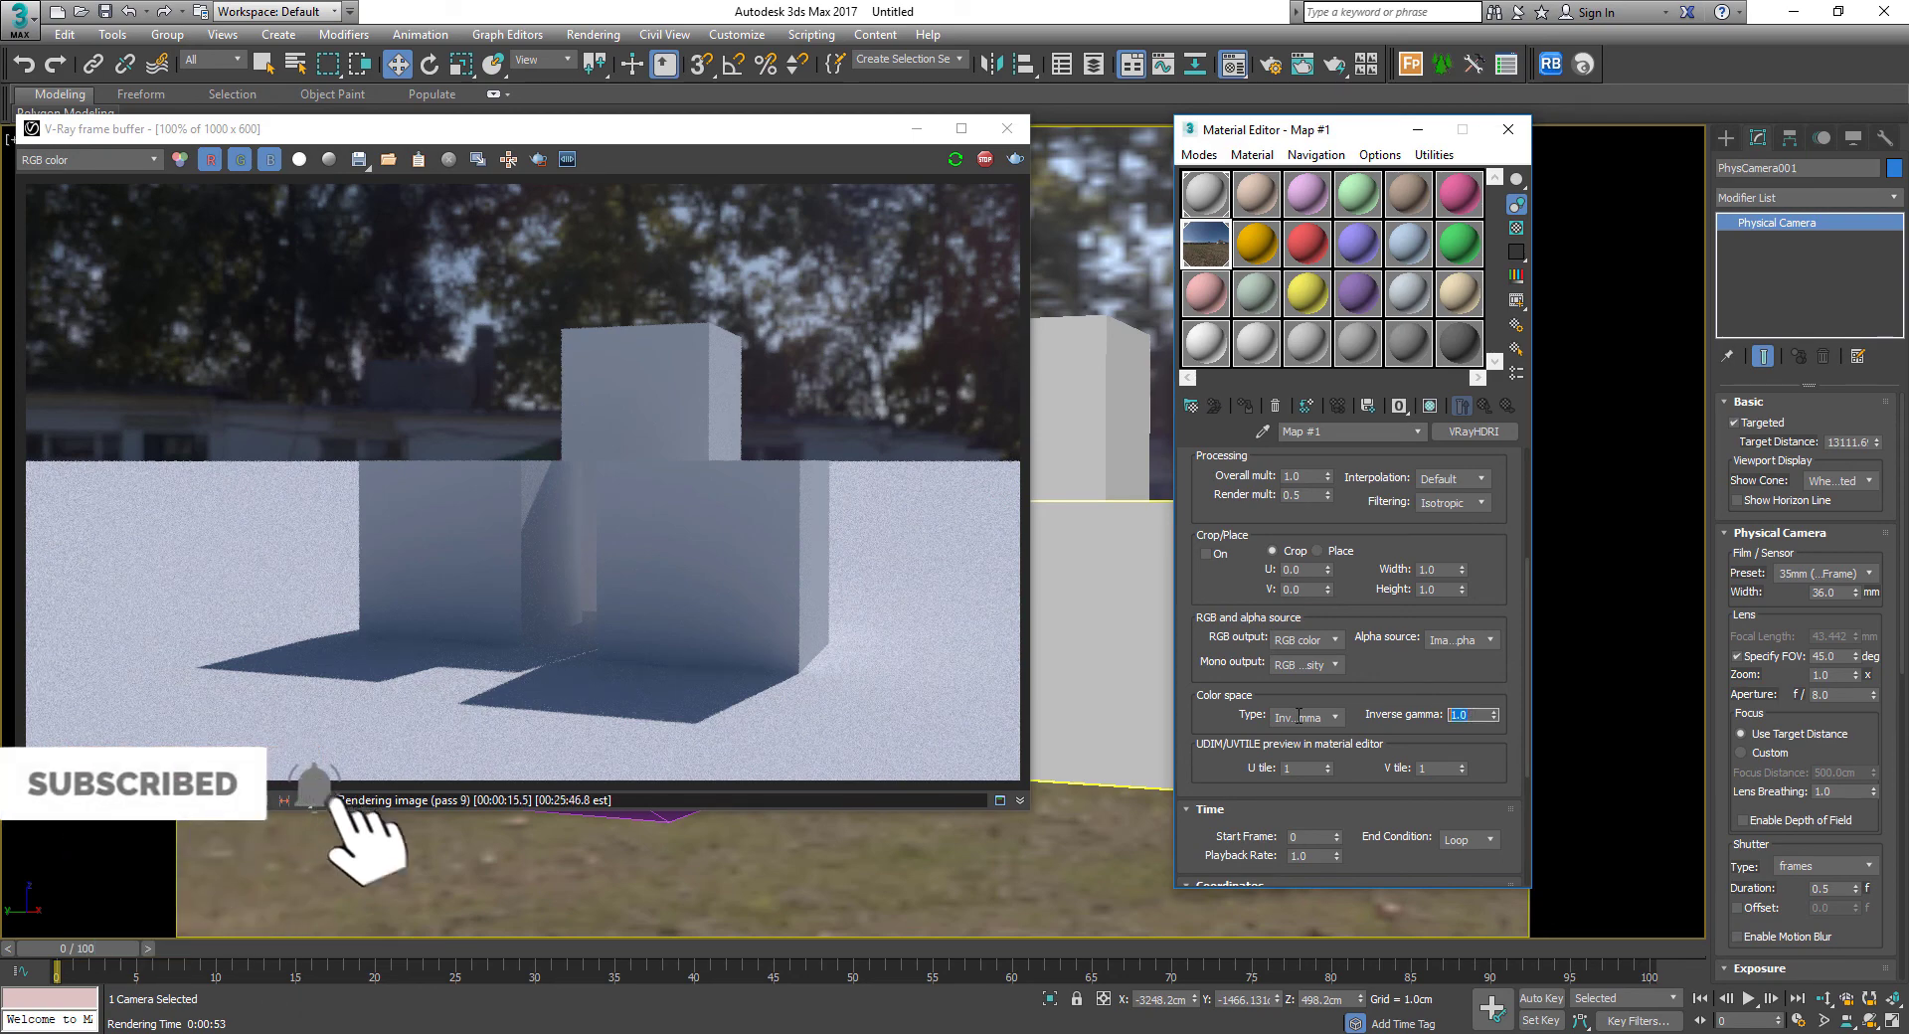
type("3")
key("Return")
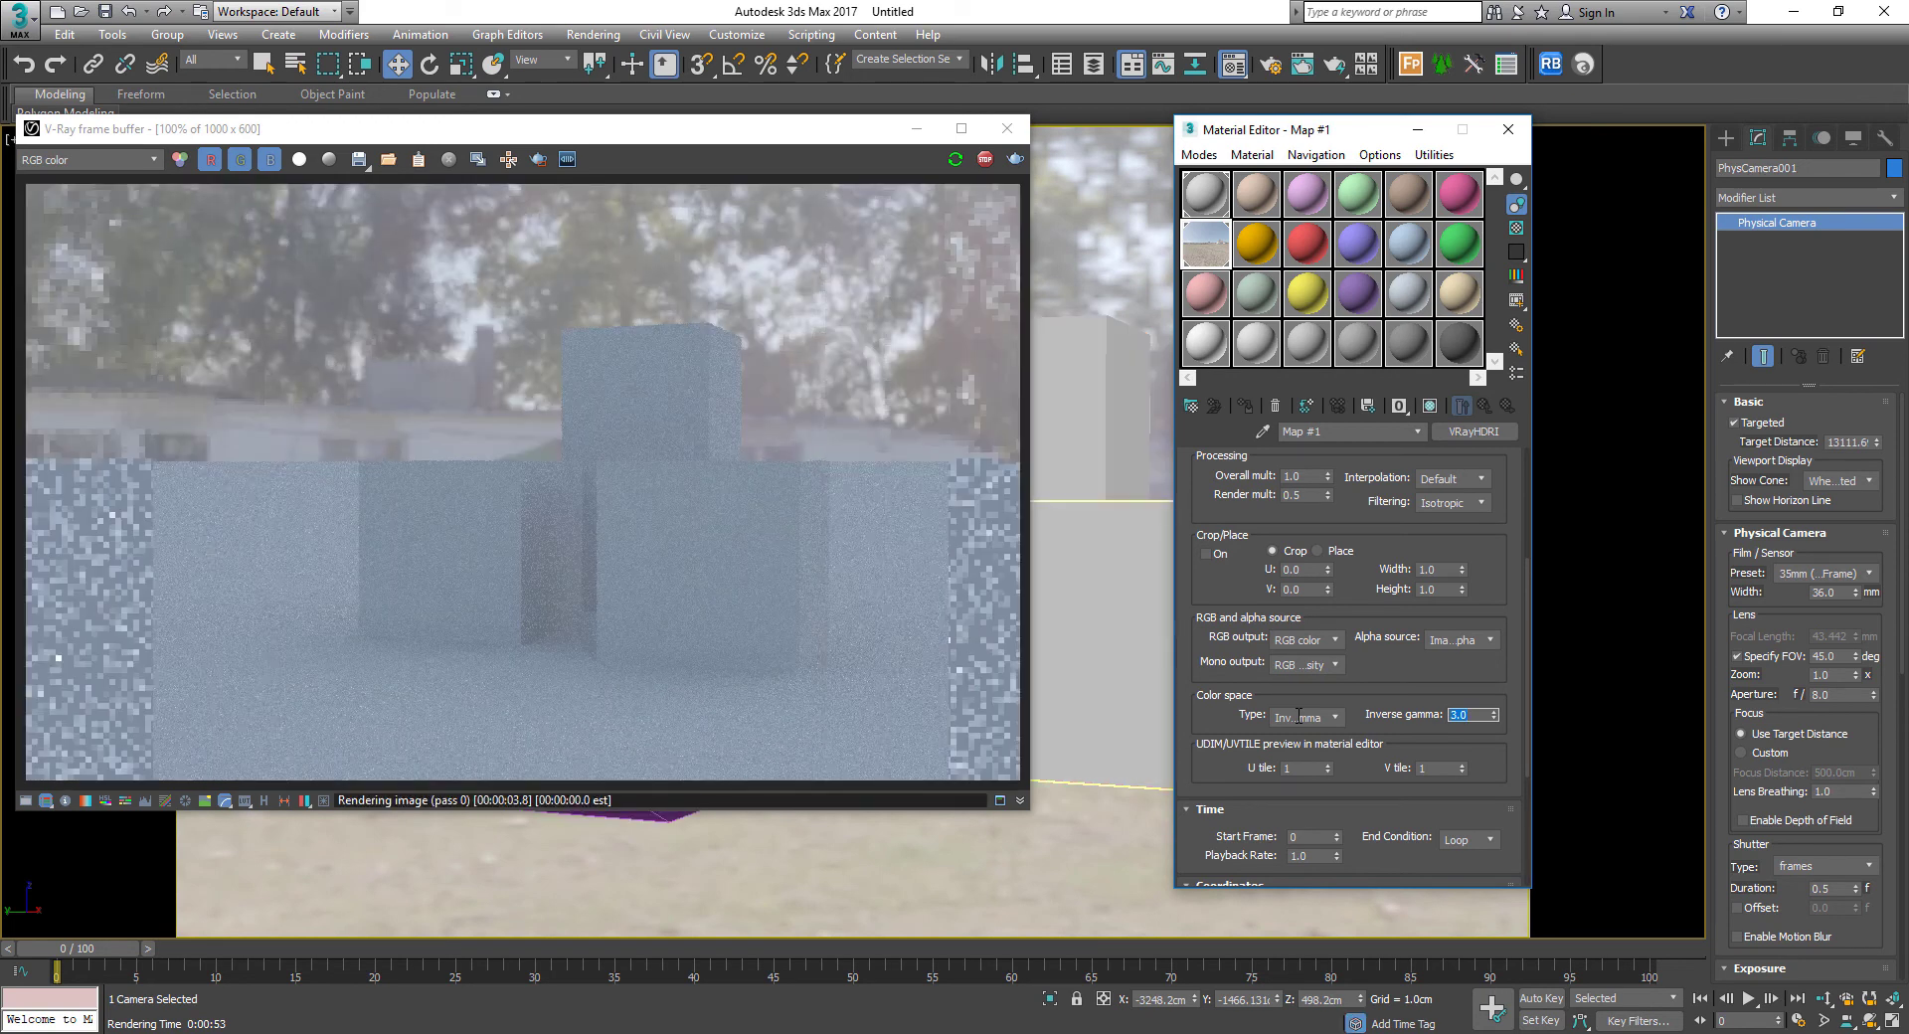
type(".7")
key("Return")
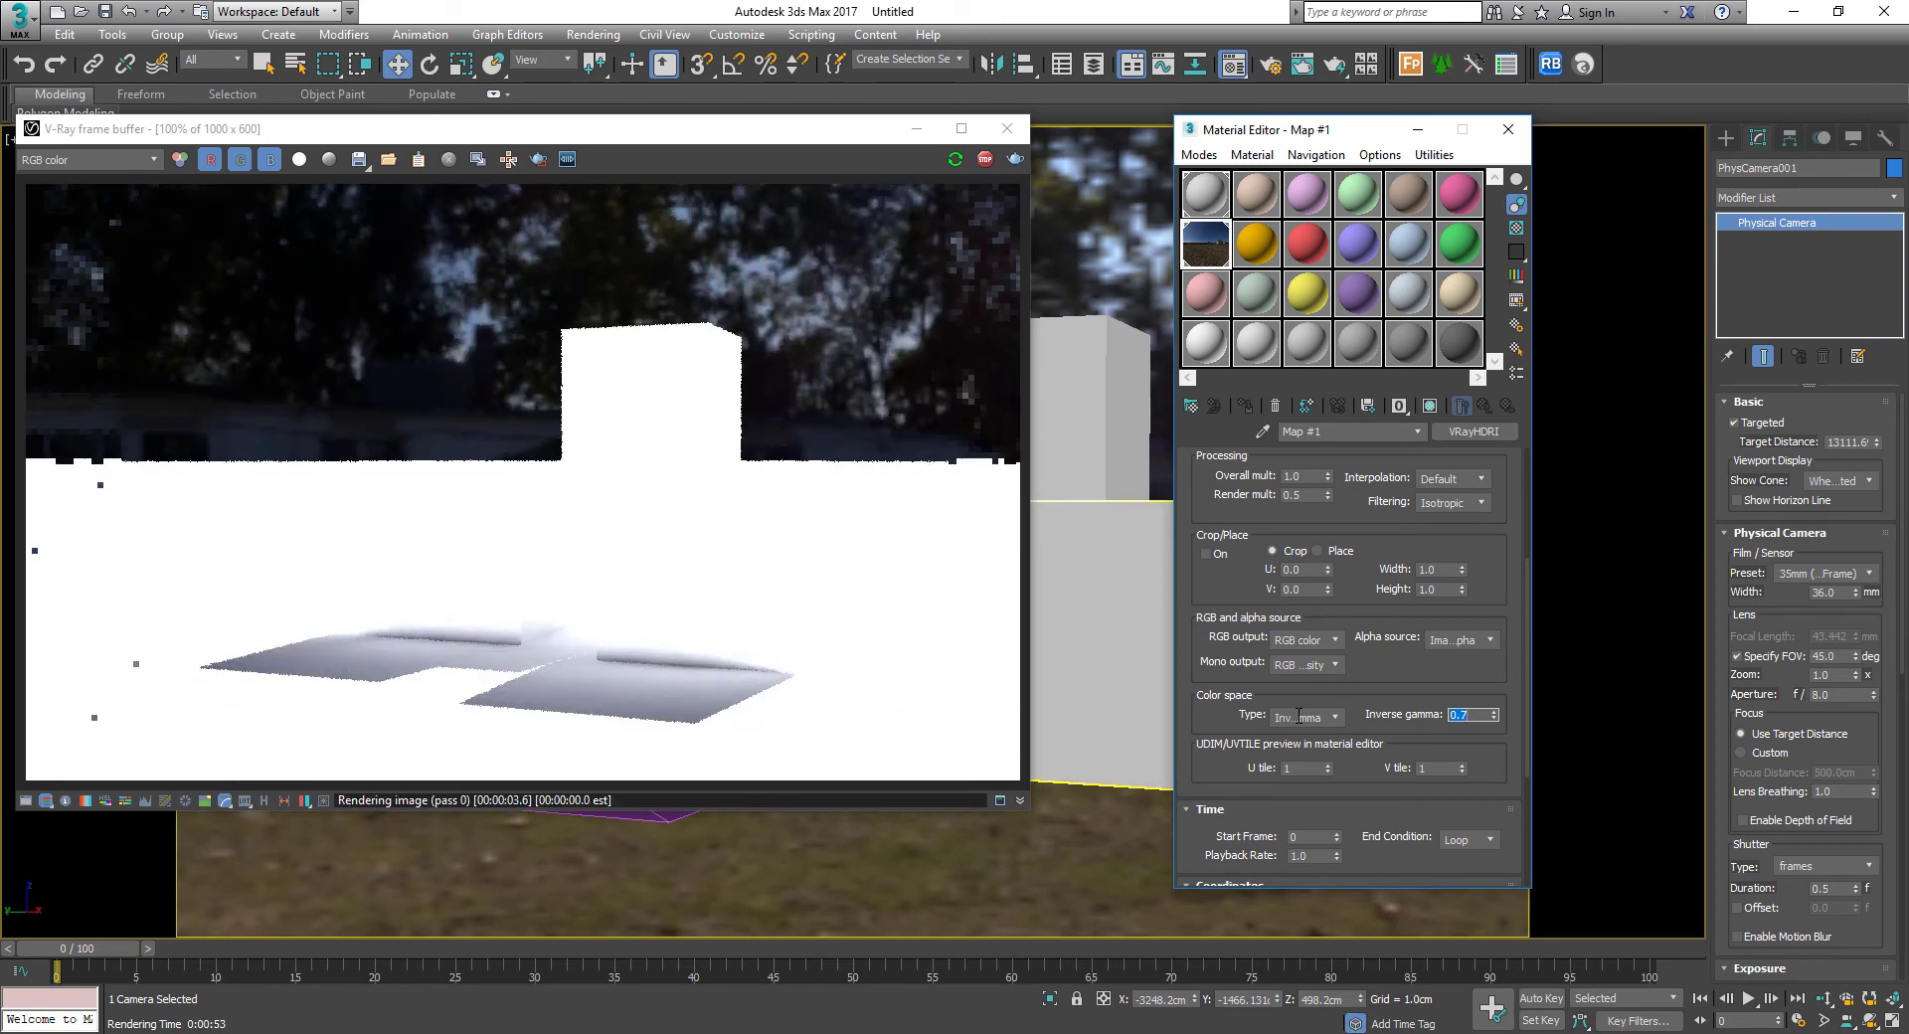
type("1")
key("Return")
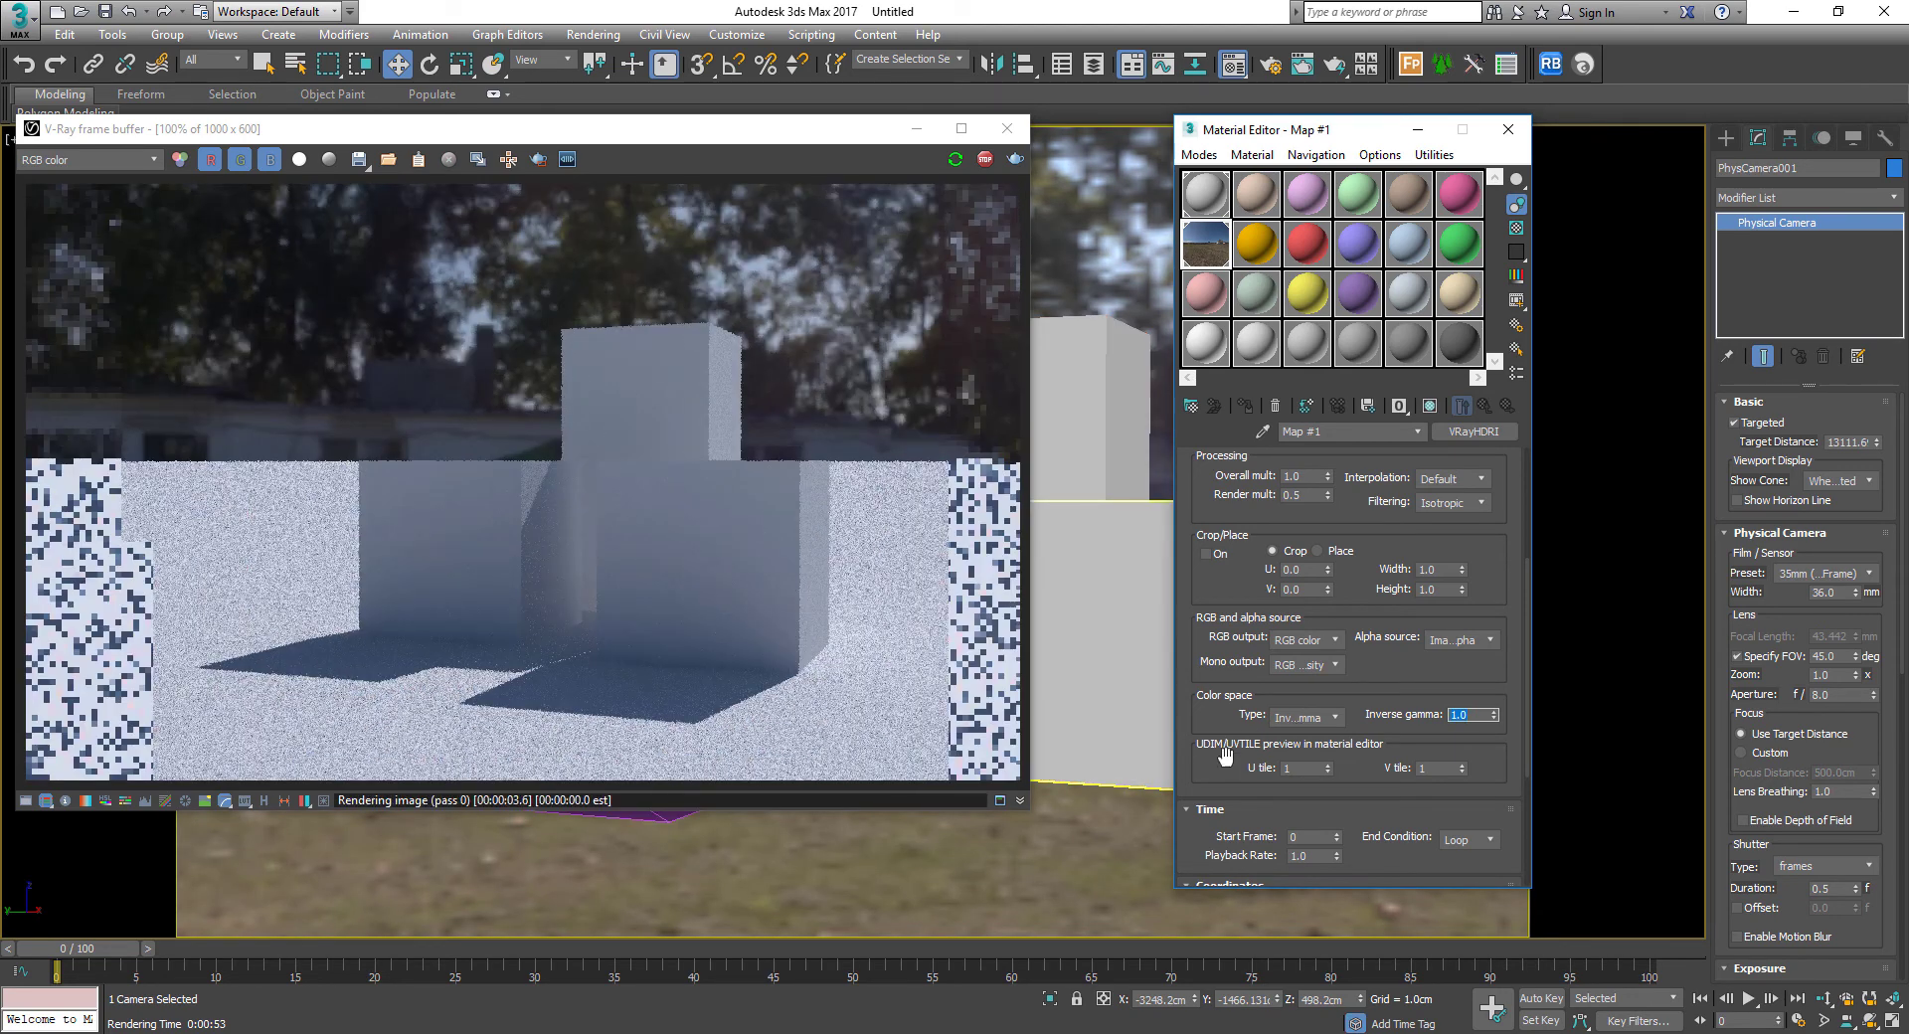
Test render multipliers of 5.0 and 0.2 on the VRayHDRI map, and set the multiplier to 1.0
scroll(1312, 583, "up", 3)
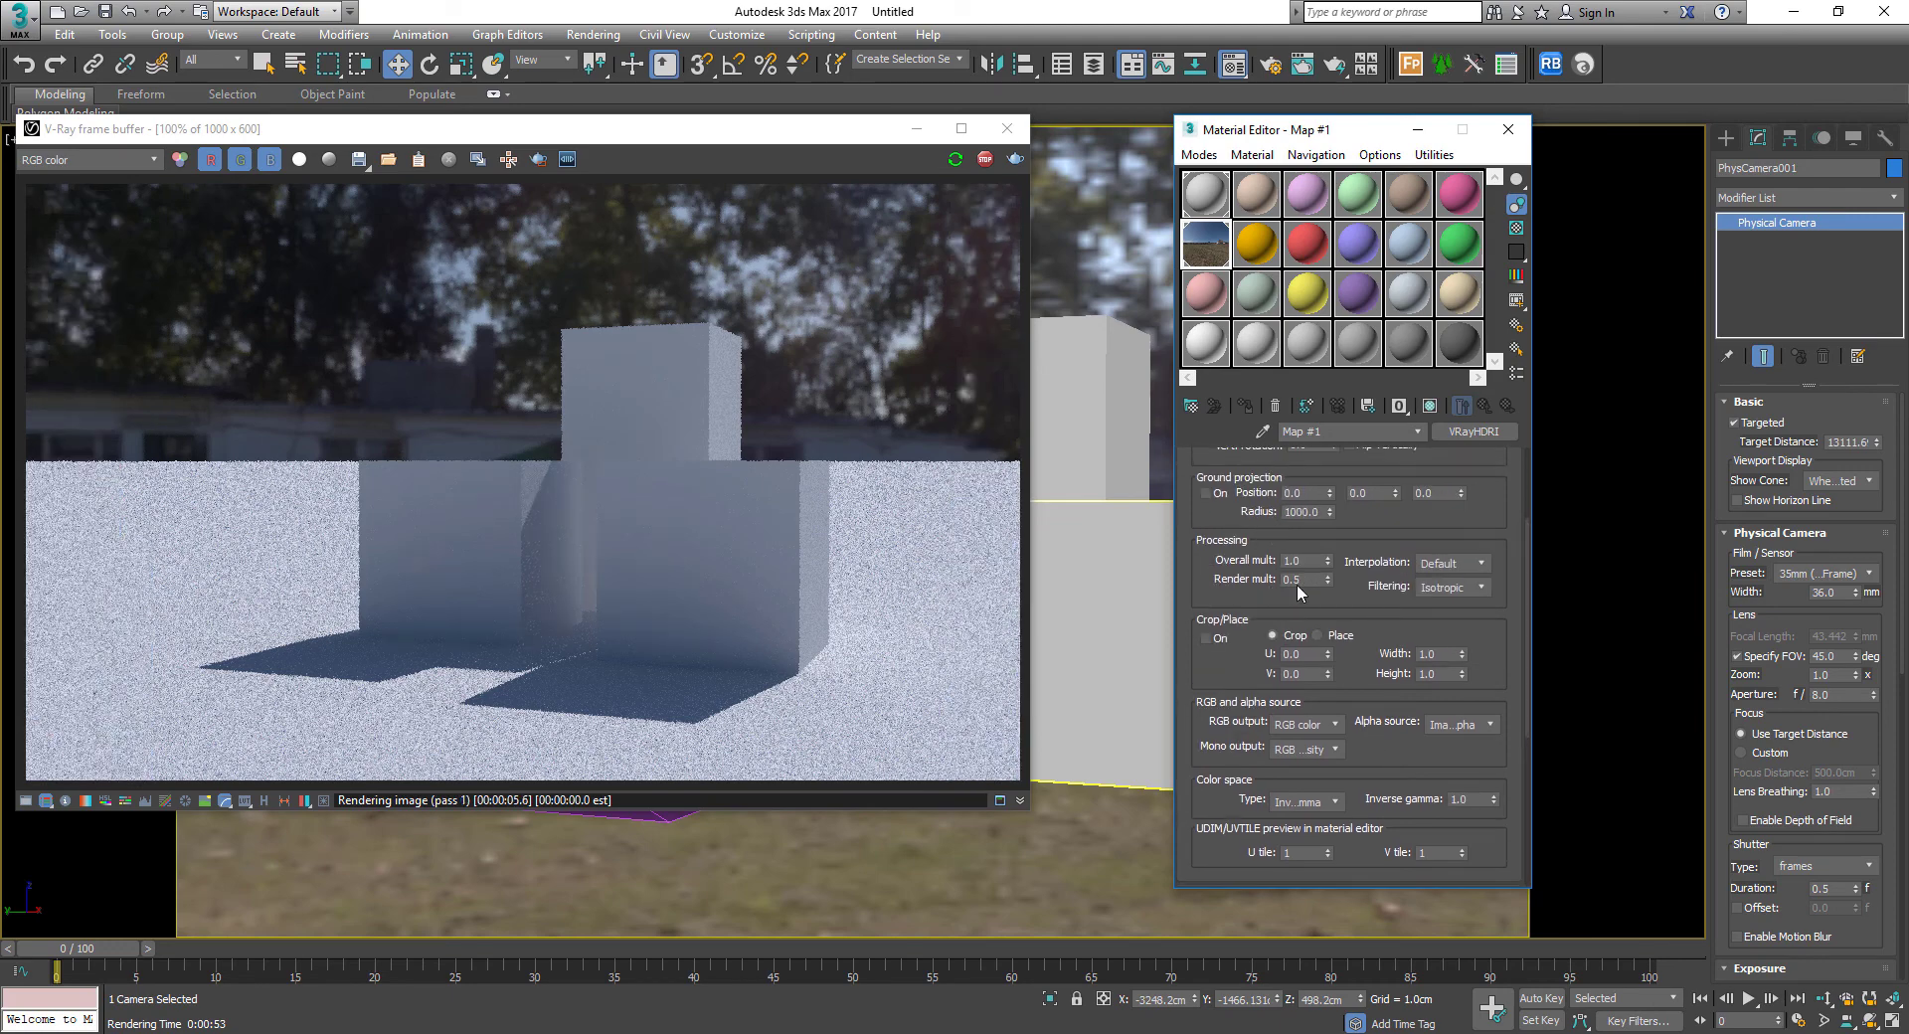
left_click(1296, 579)
type("5.0")
key("Return")
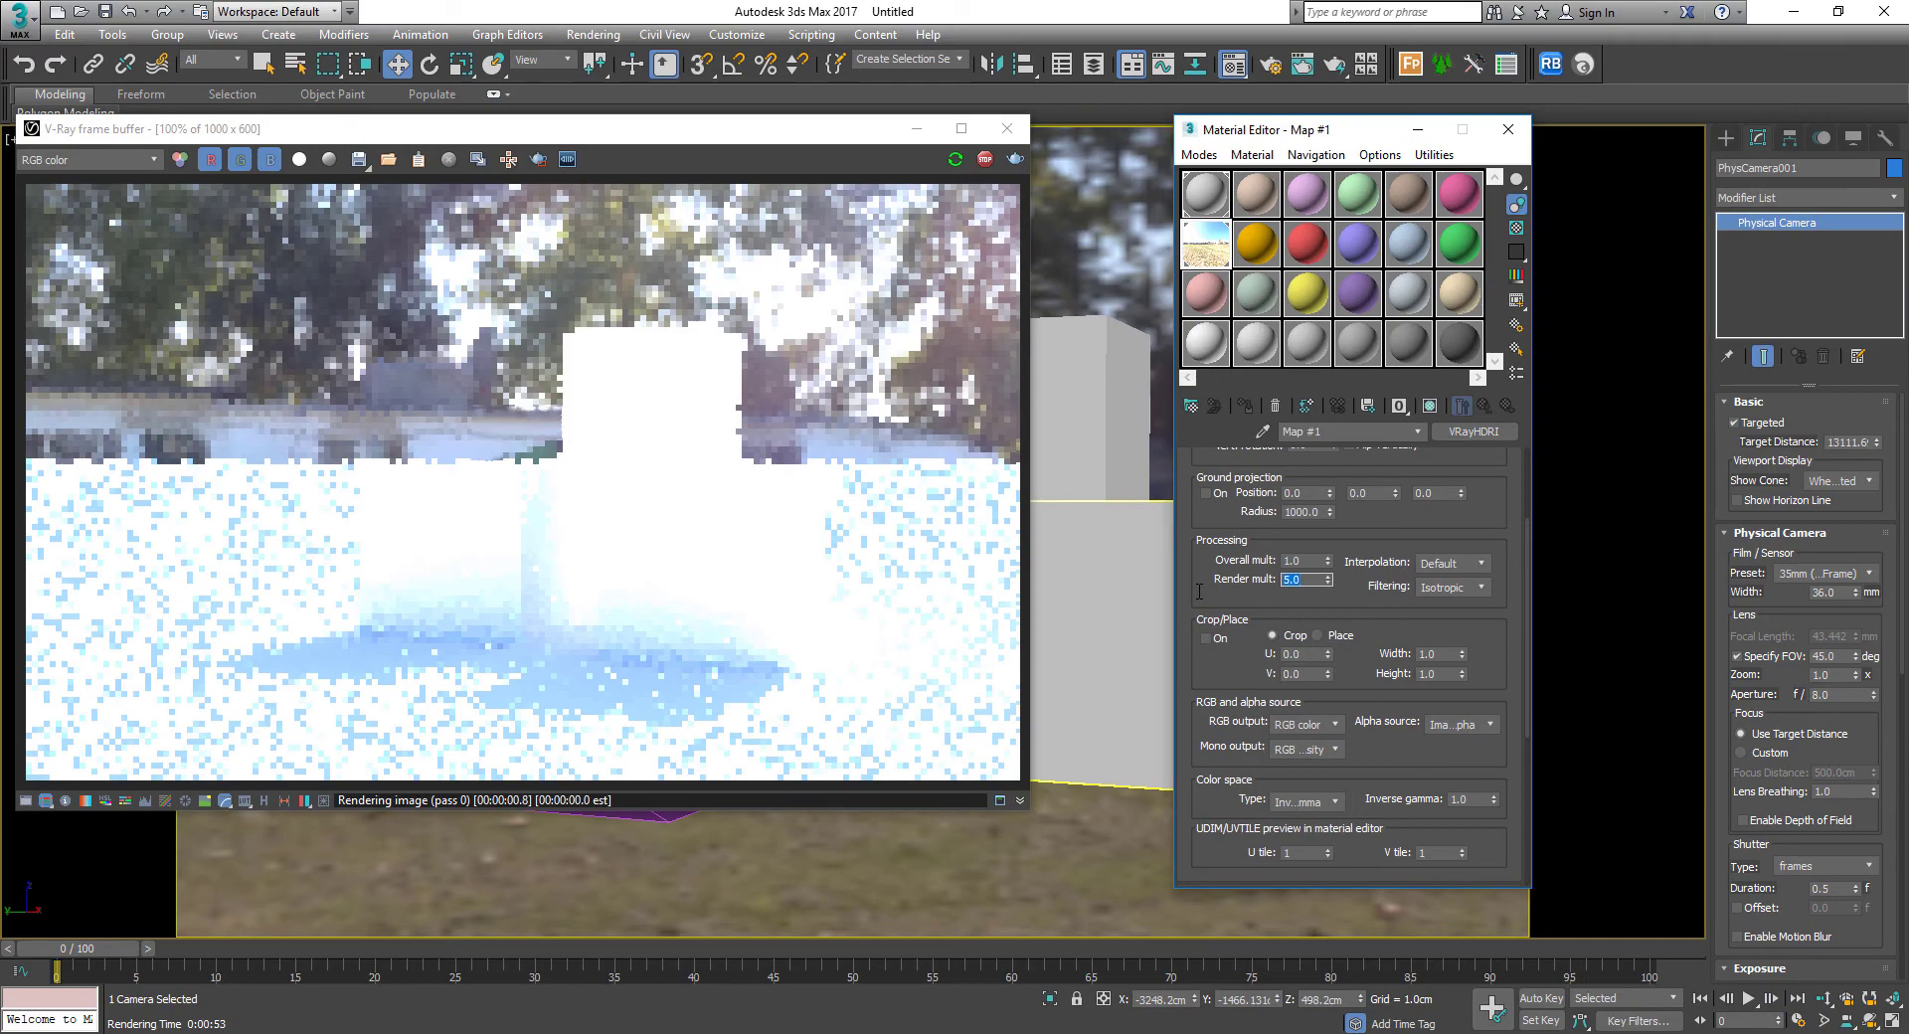
type("0.2")
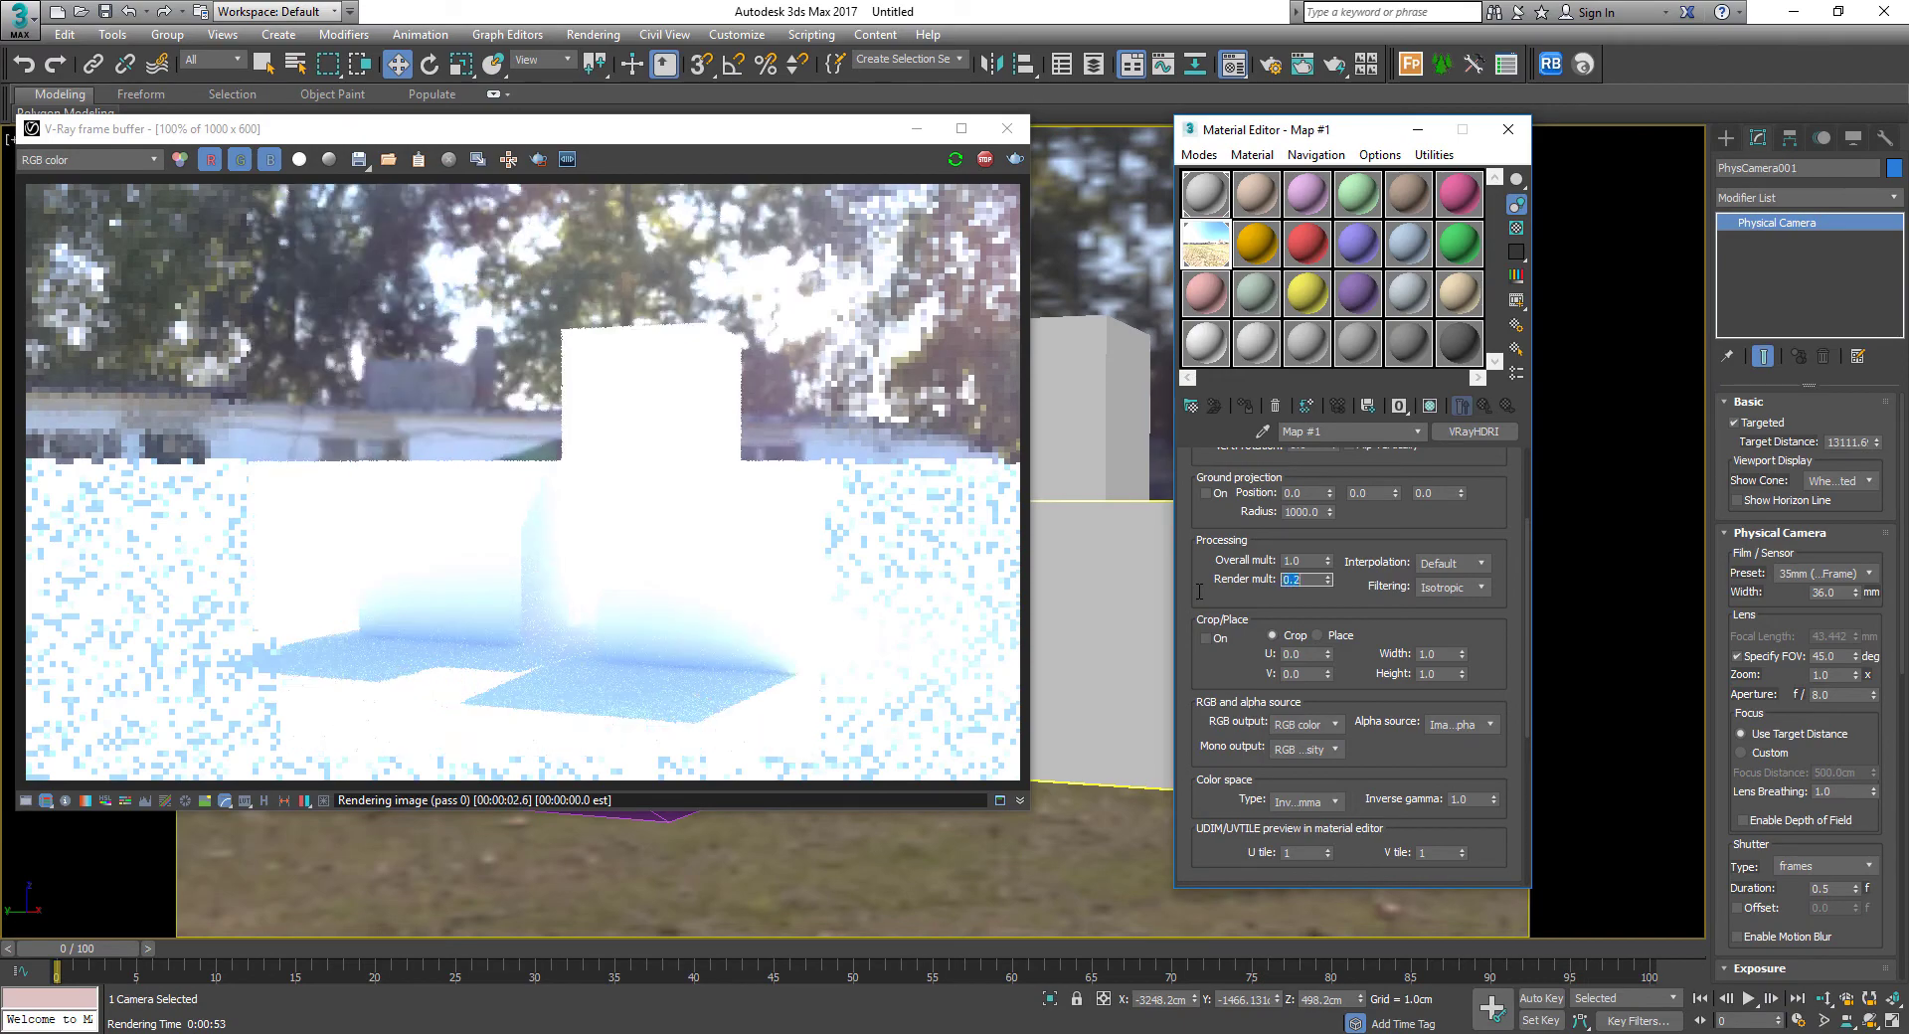
key("Return")
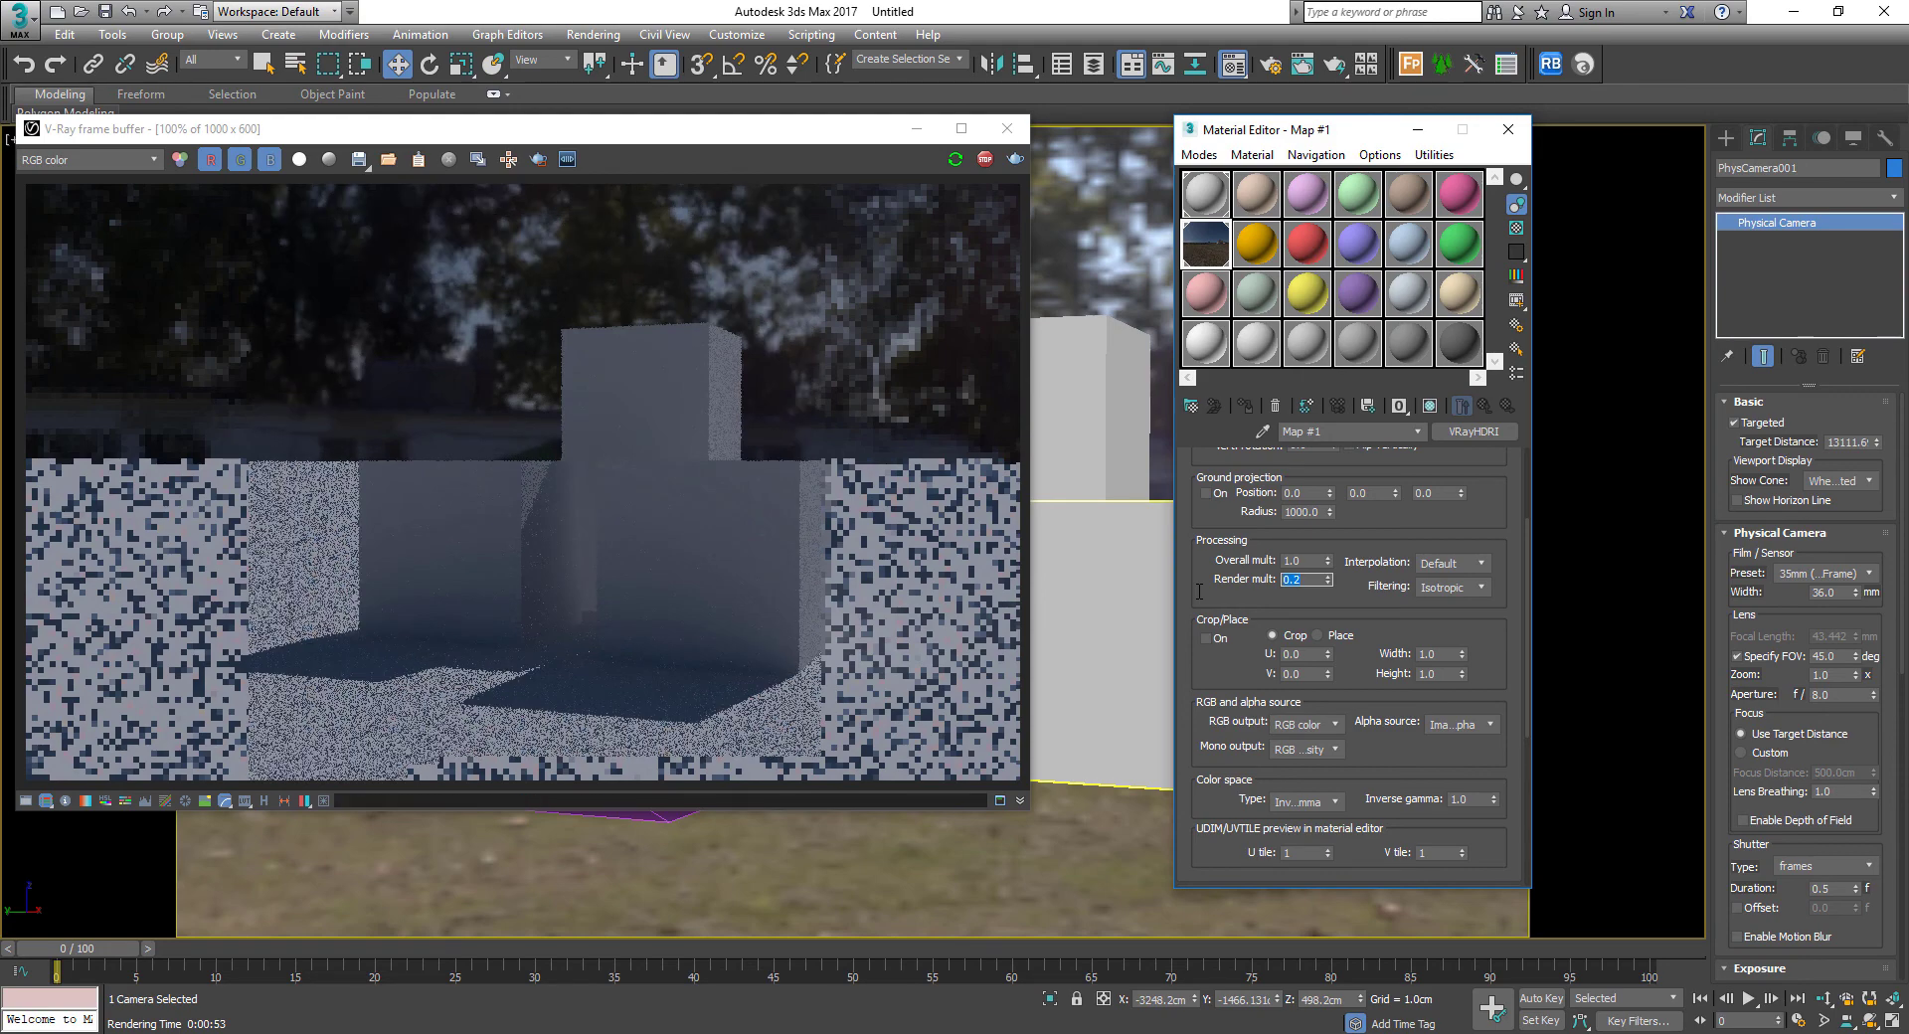
type("1.0")
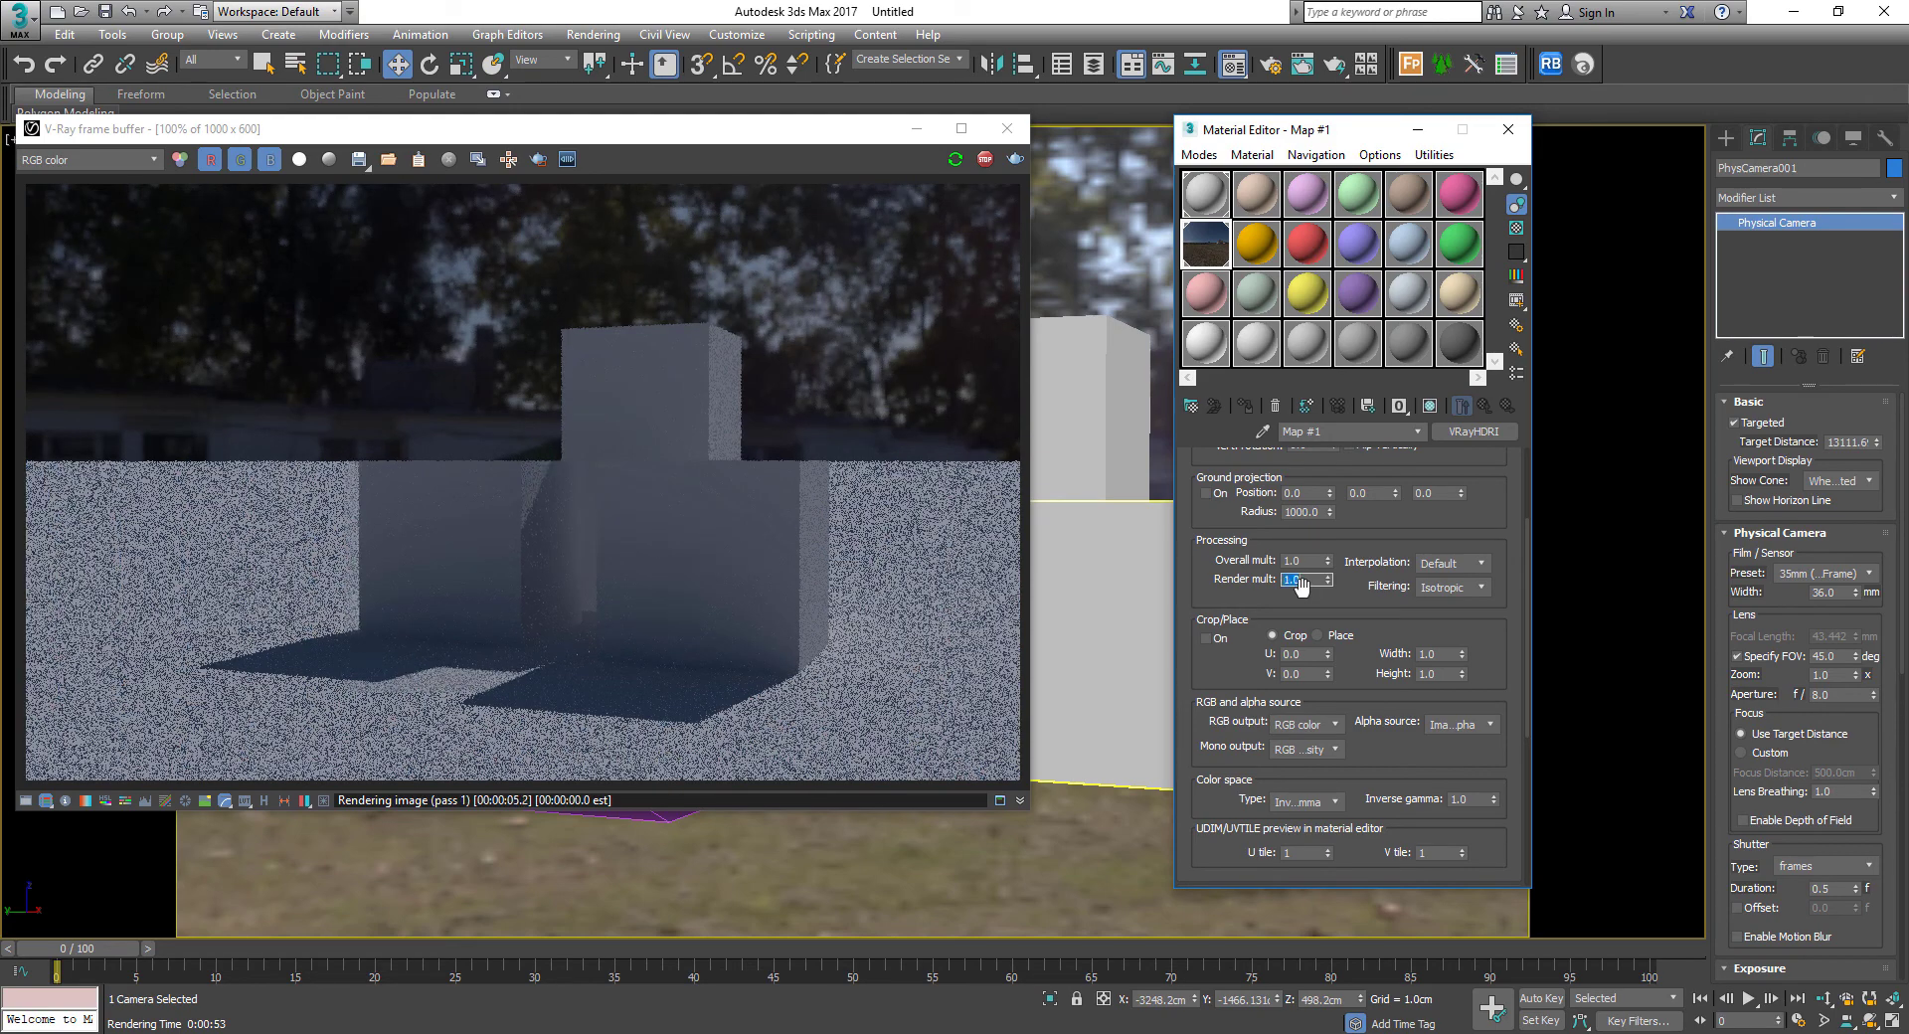
key("Return")
Replace the VRayHDRI map's bitmap with autumn_park_2k after previewing artist_workshop_4k
scroll(1486, 522, "up", 5)
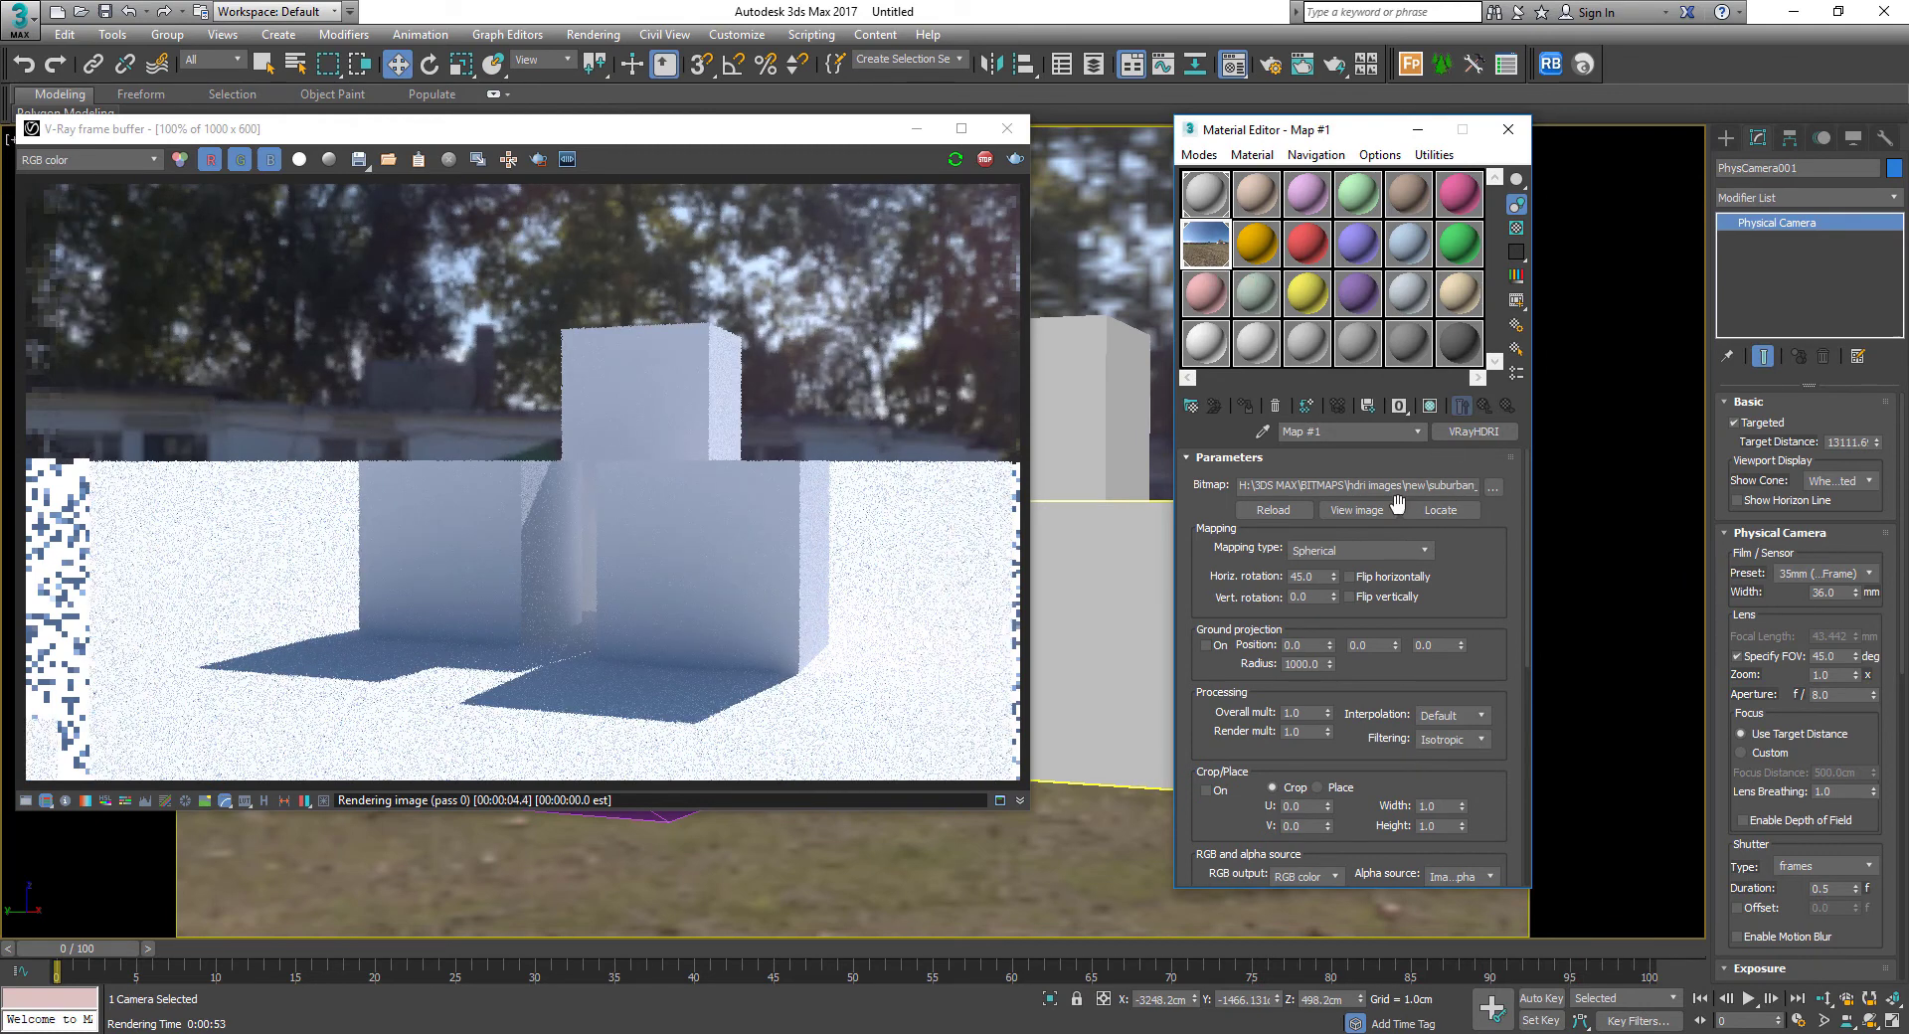
left_click(1497, 488)
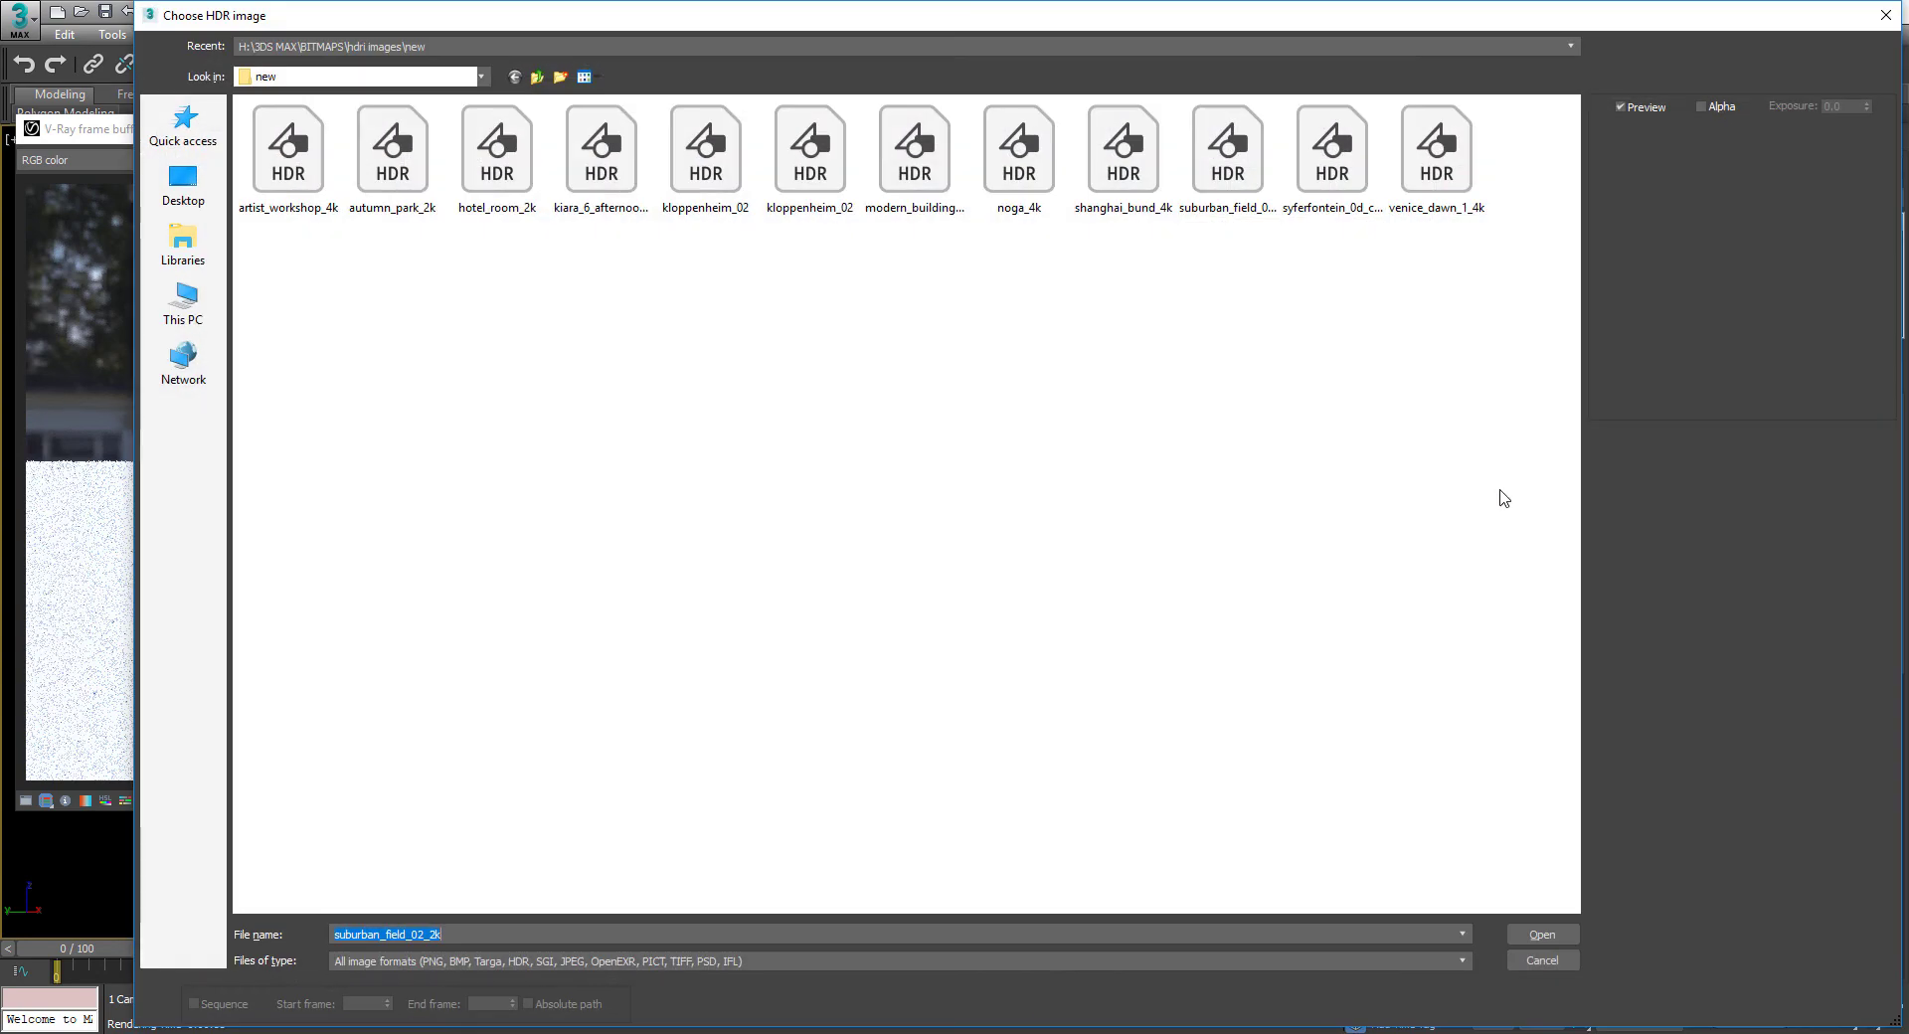
left_click(305, 145)
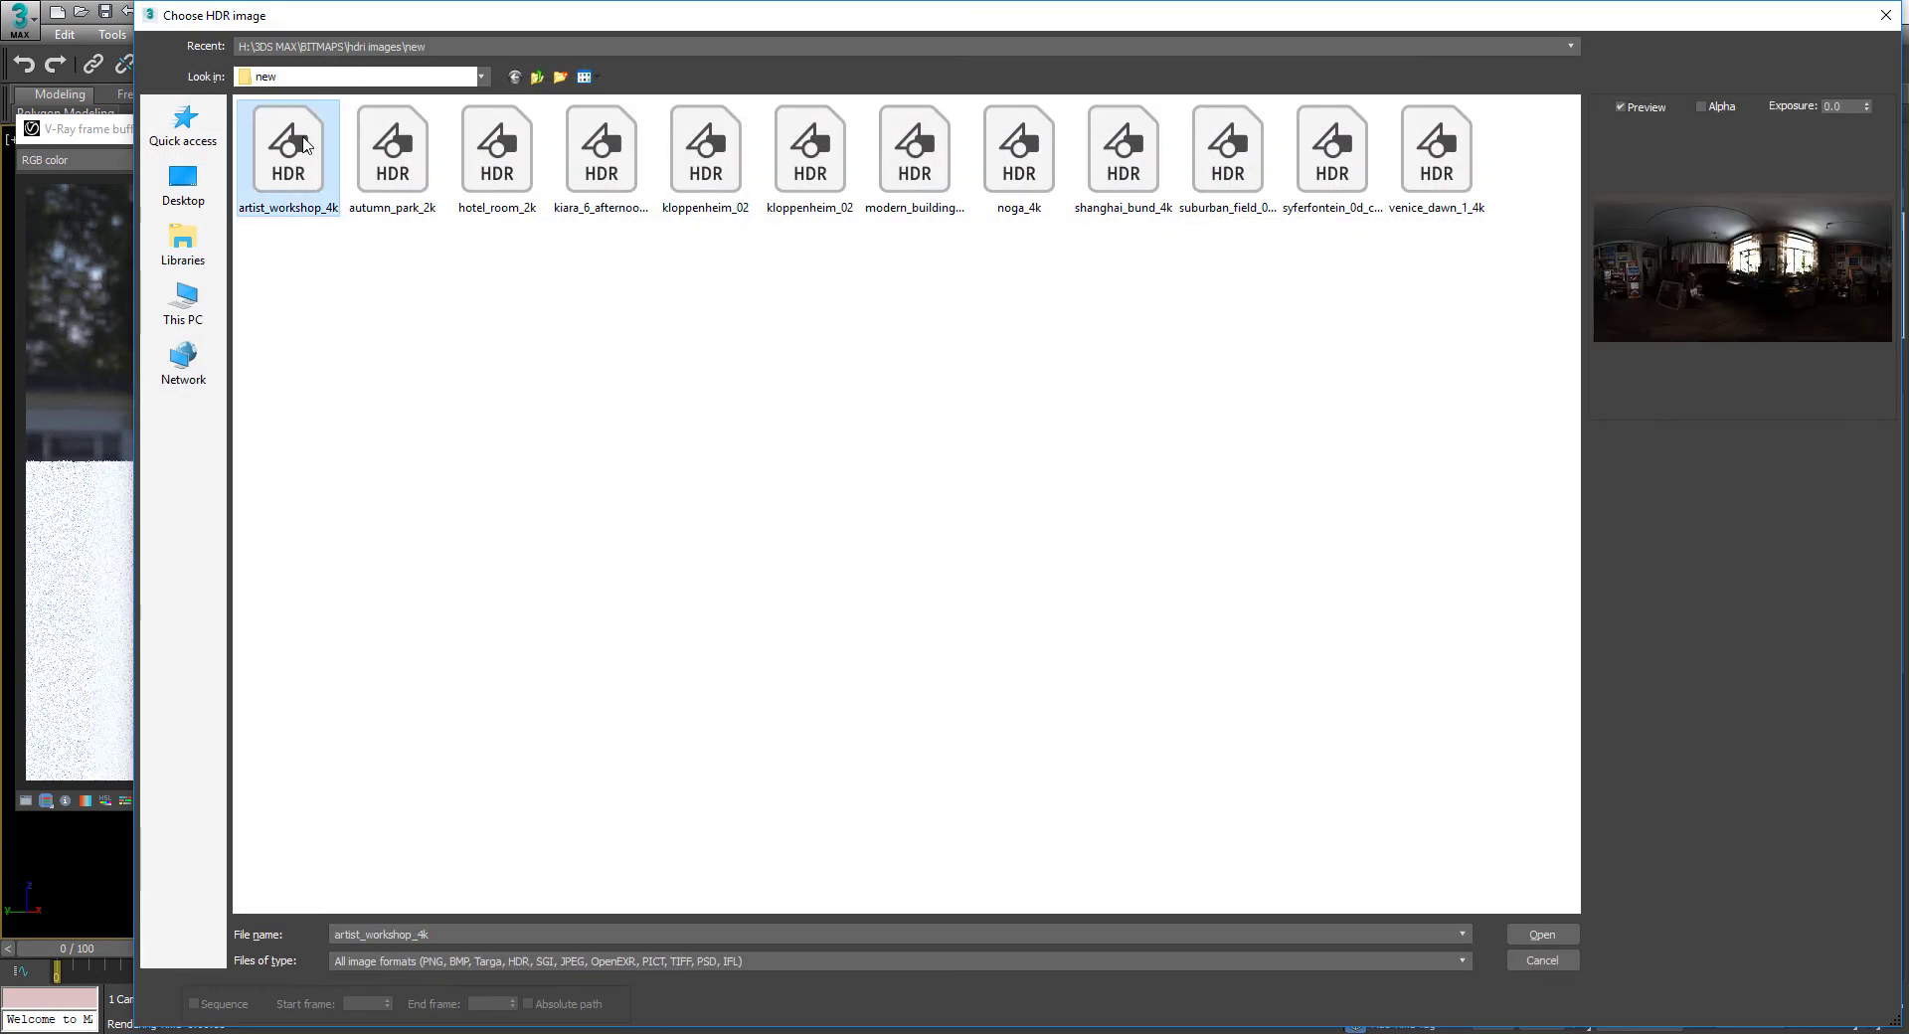
left_click(398, 164)
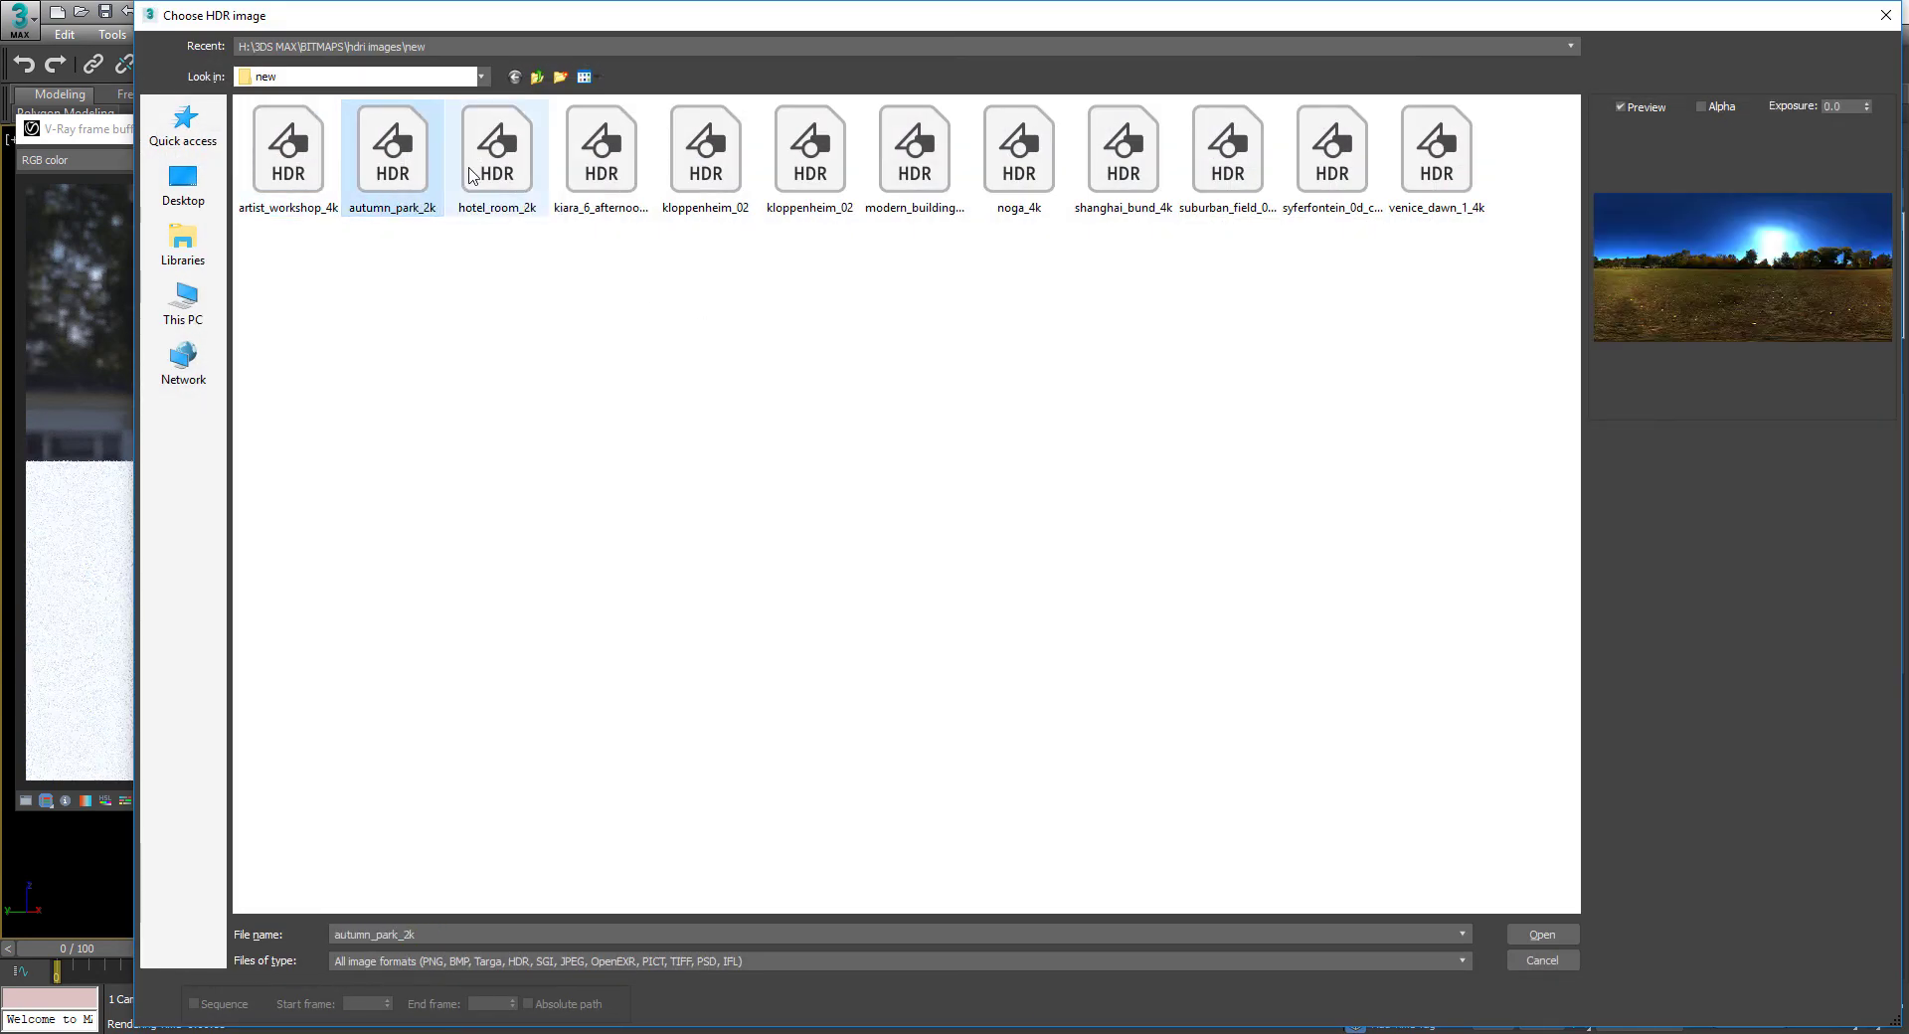
double_click(388, 164)
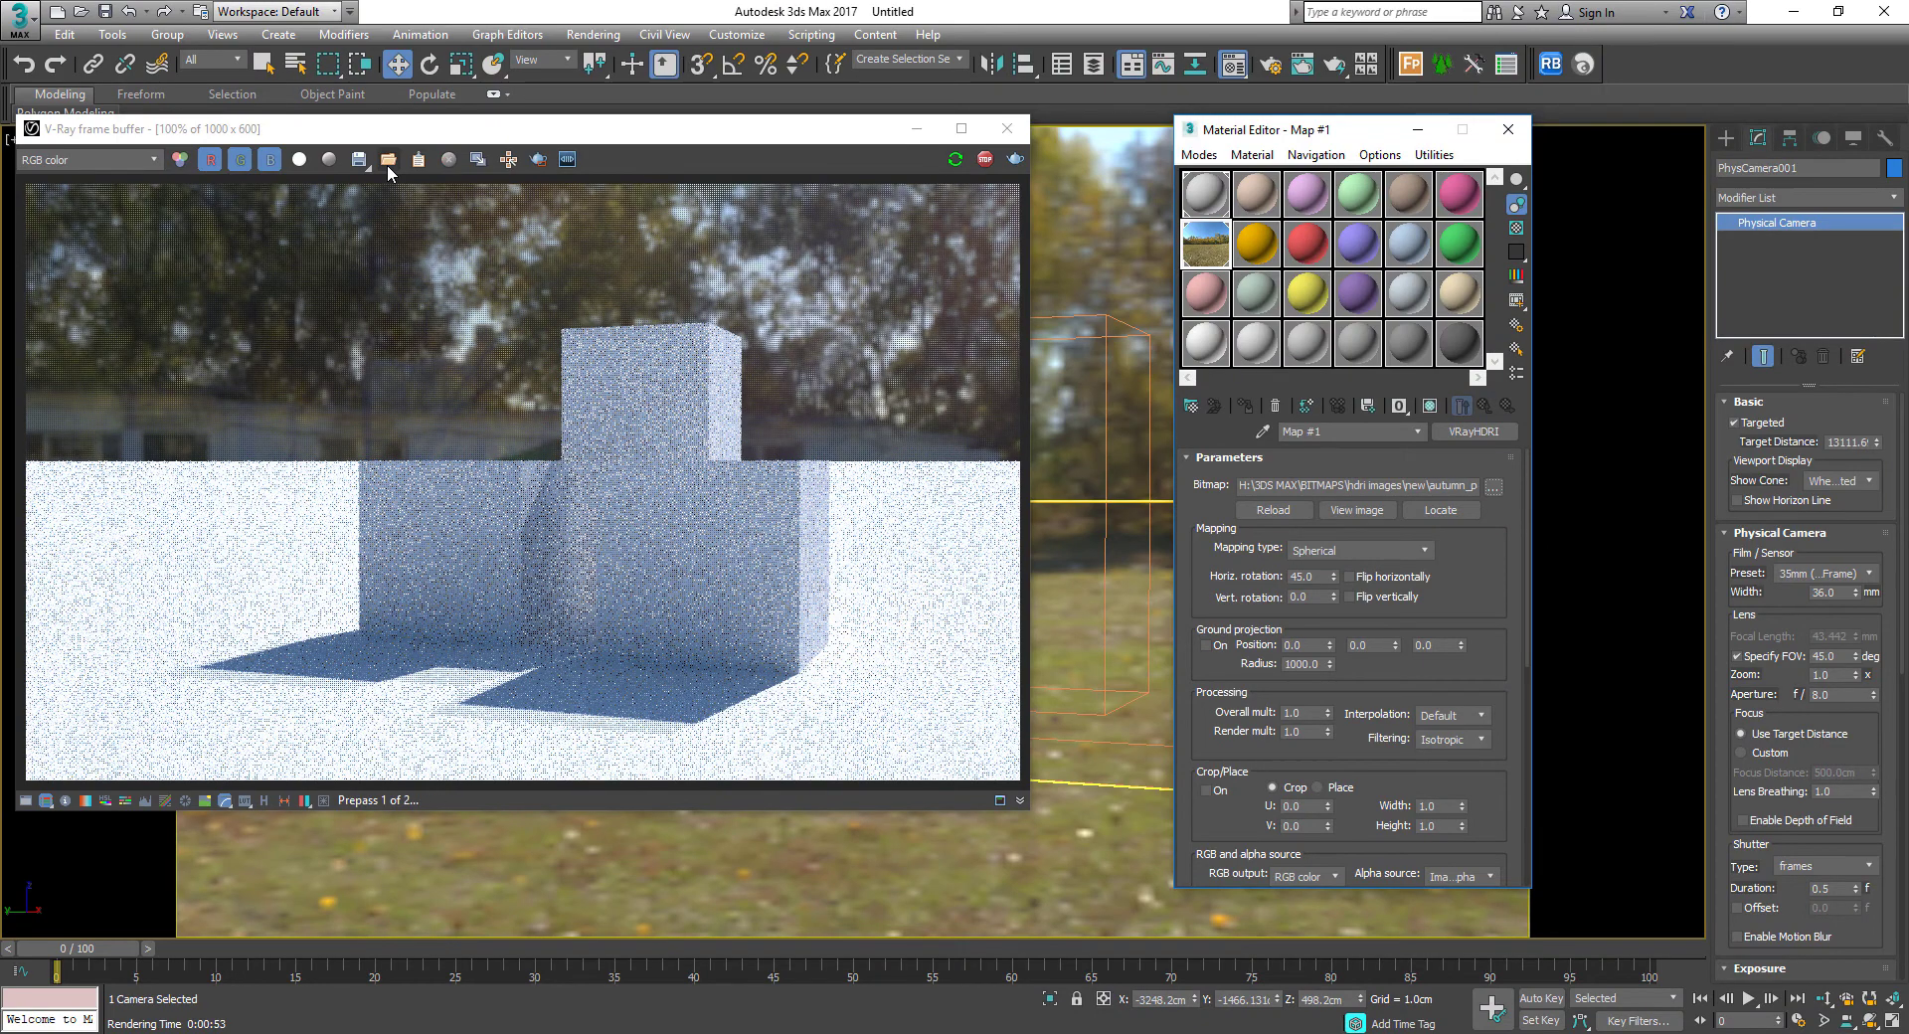
left_click_drag(618, 137, 659, 134)
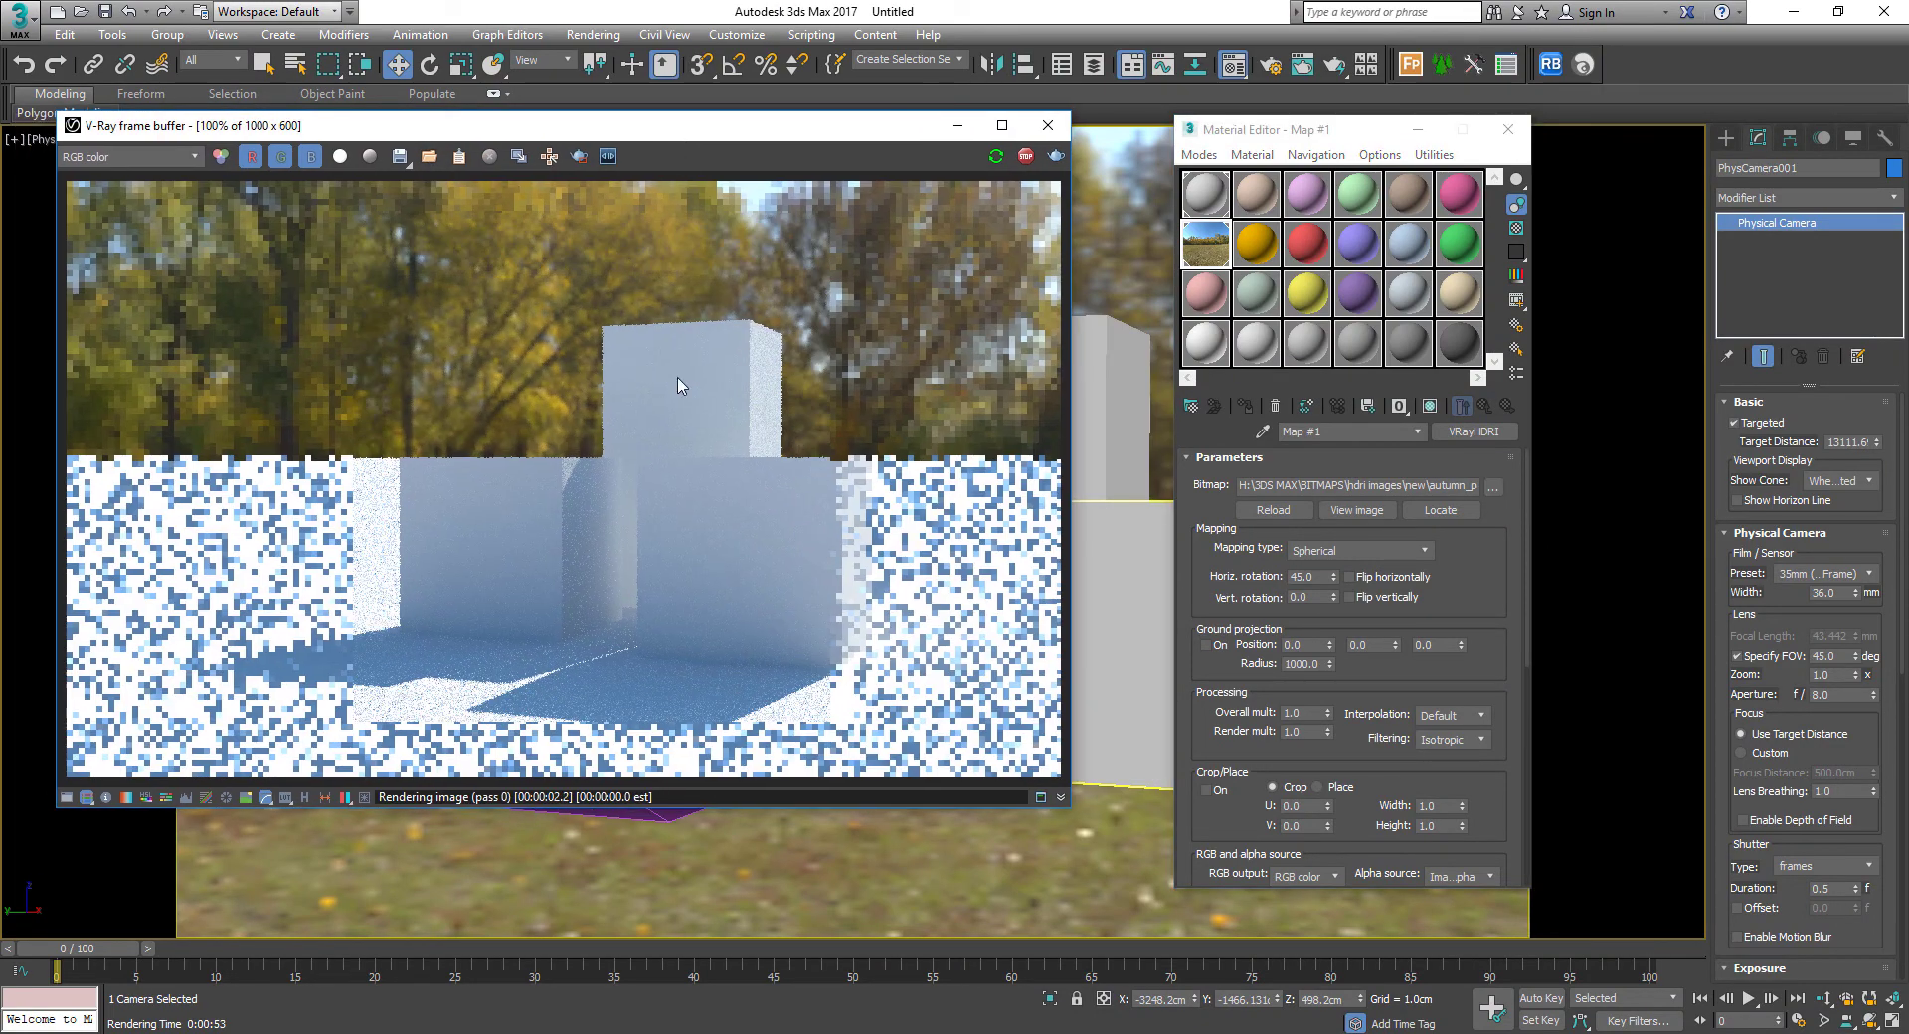
Reset the VRayHDRI map's horizontal rotation to 0 and close the Material Editor and the V-Ray frame buffer
right_click(1334, 576)
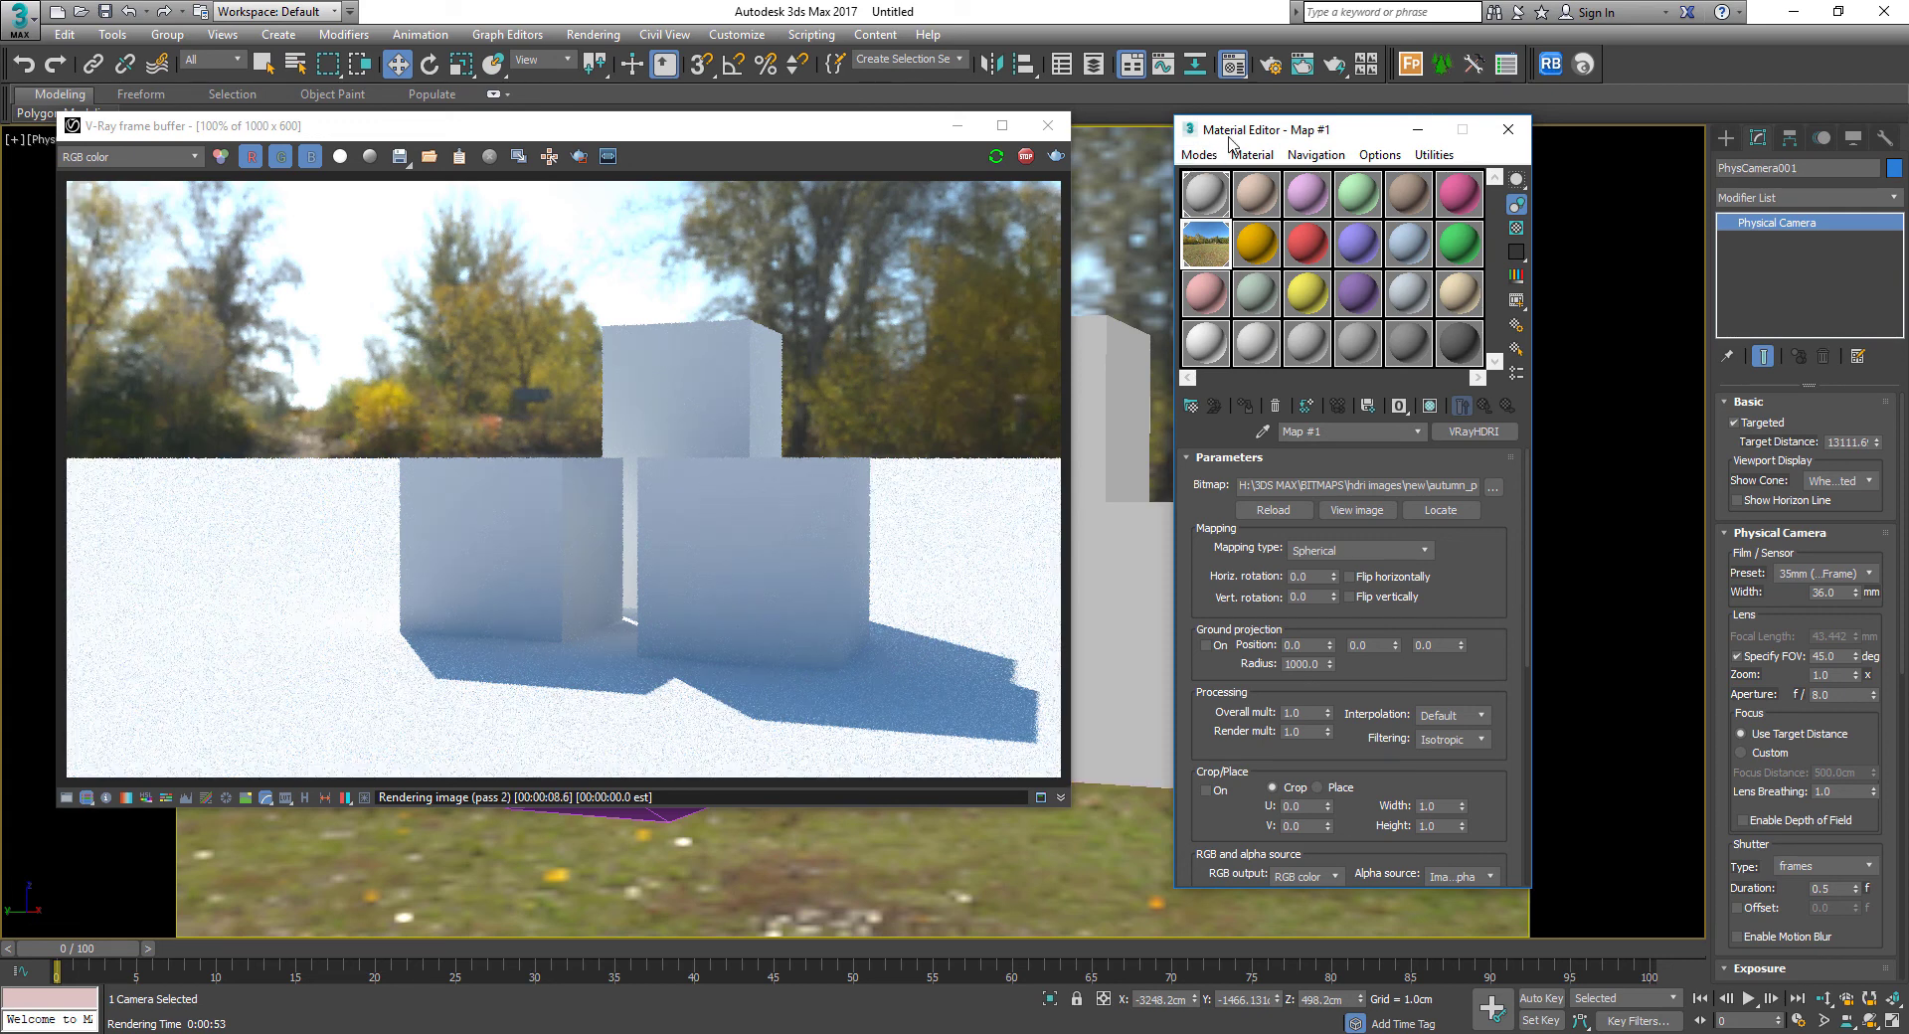
left_click_drag(1232, 136, 1201, 121)
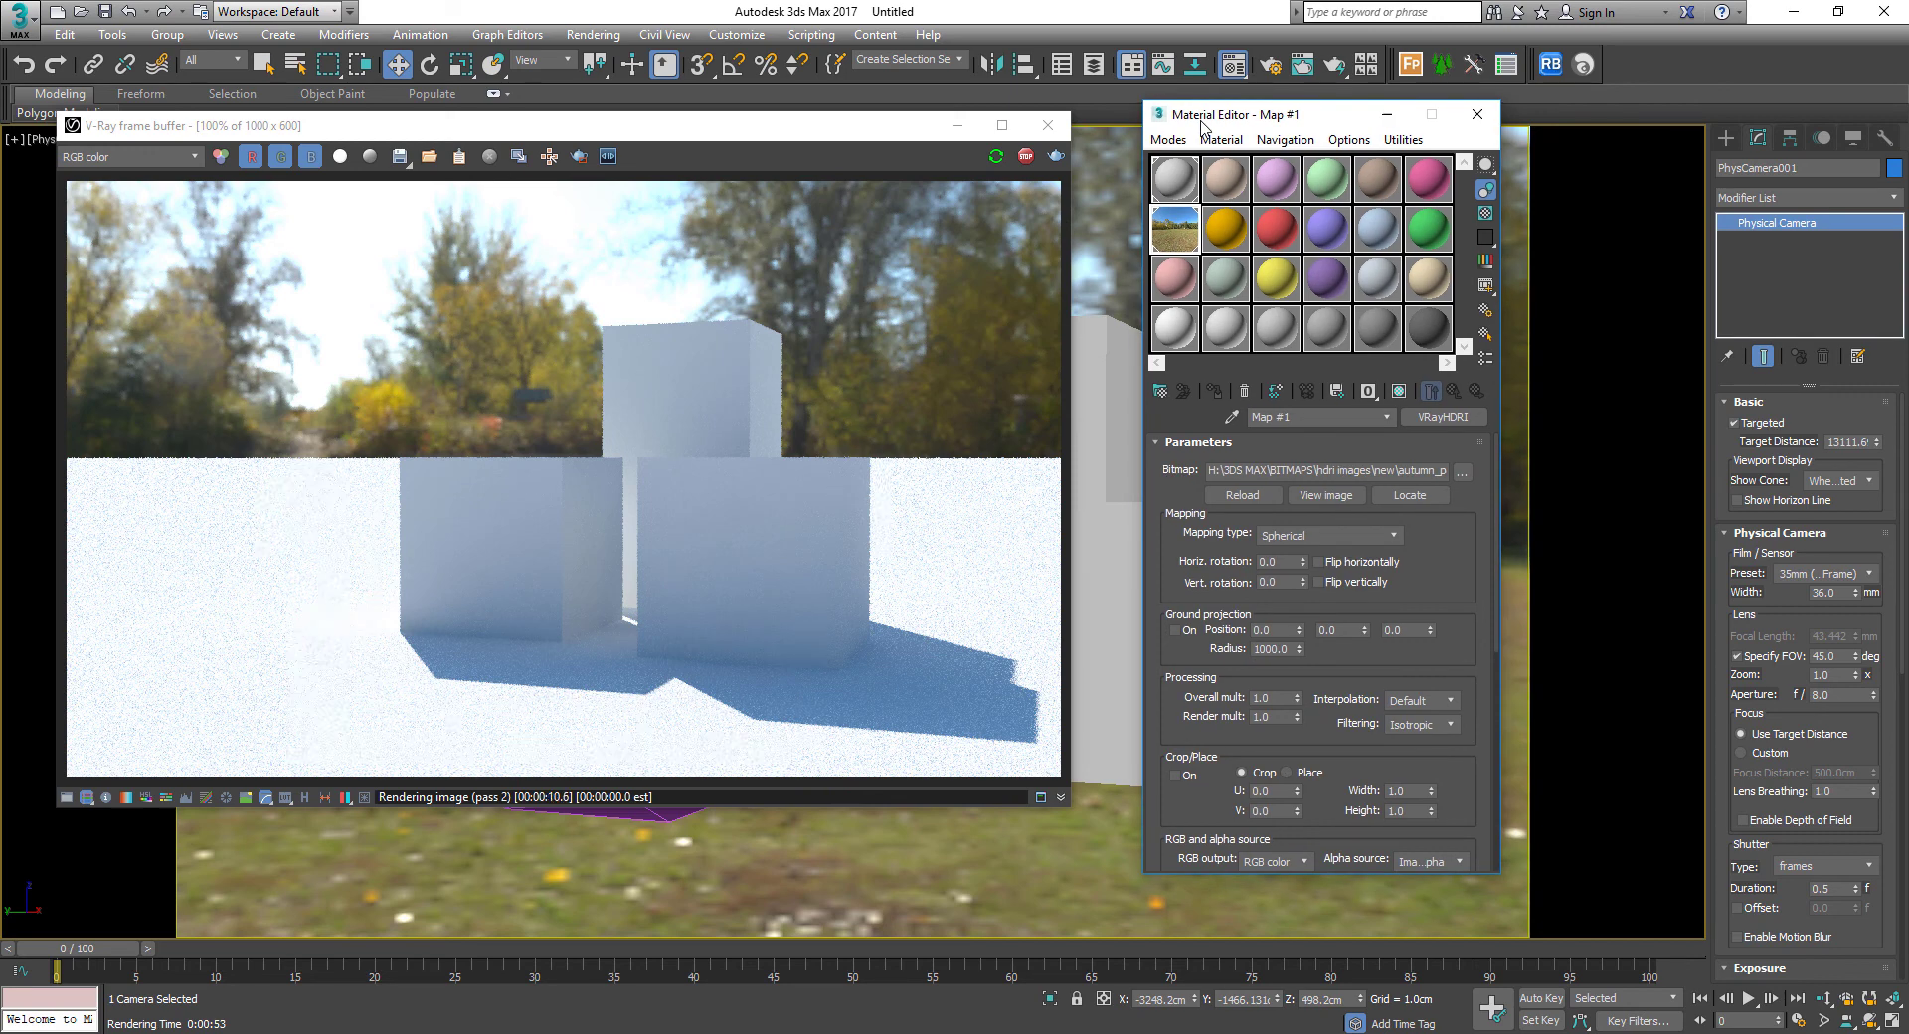
left_click(1478, 114)
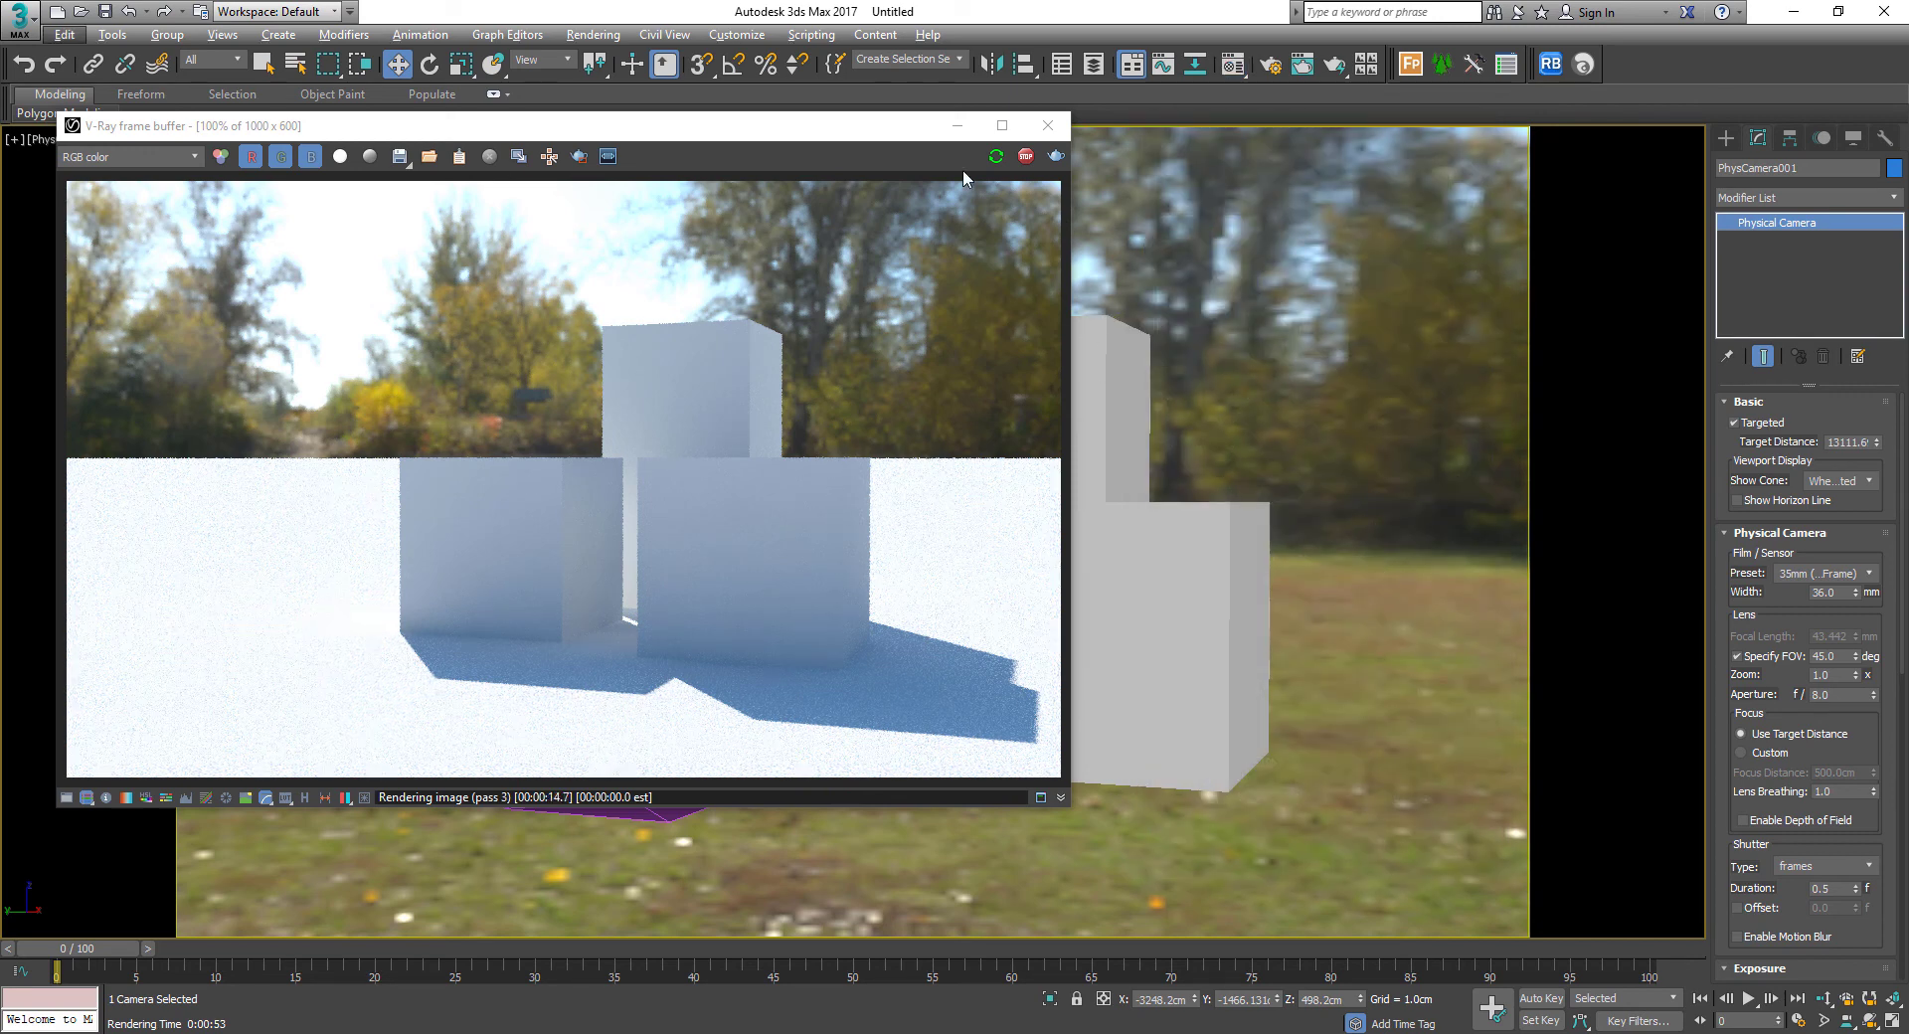
left_click(1048, 125)
Maximize the Top view and select the V-Ray dome light beside the boxes
key("alt+w")
middle_click(665, 401)
key("alt+w")
middle_click_drag(641, 441, 573, 438)
left_click(1141, 718)
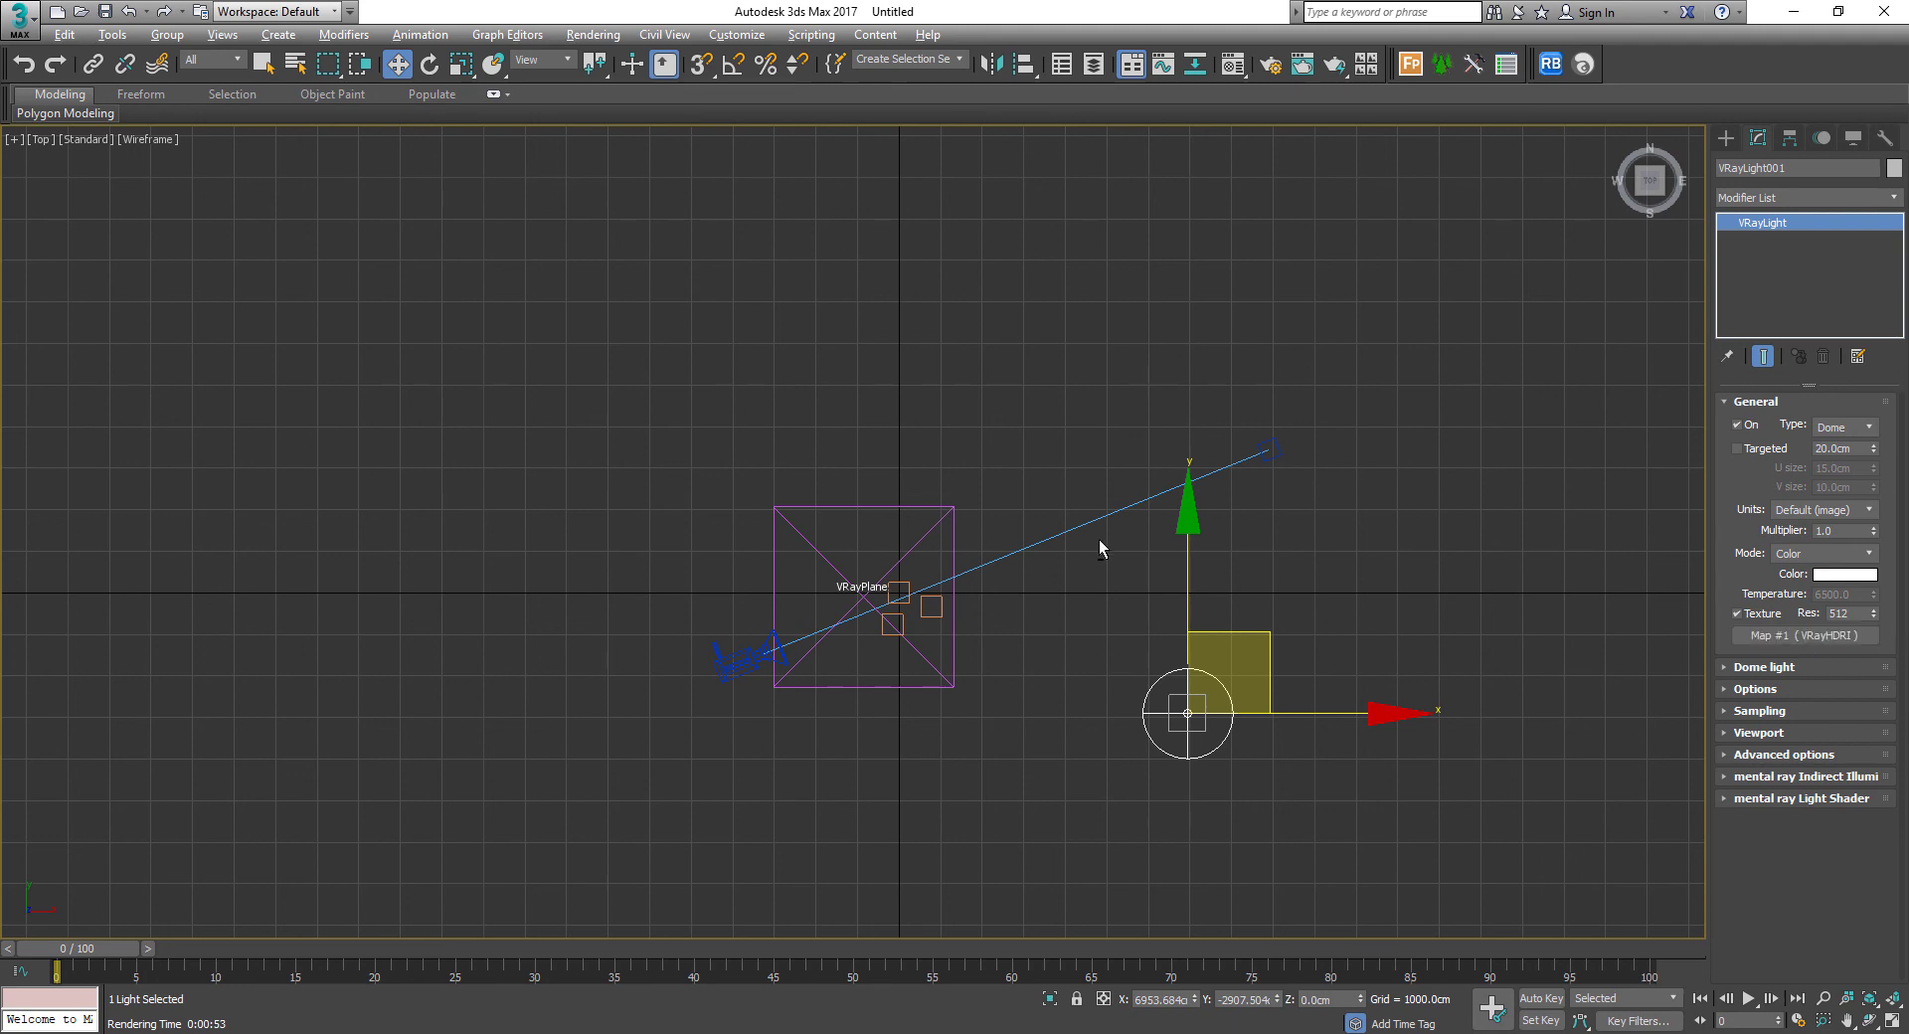
Return to the PhysCamera001 view and review the VRayHDRI map and the viewport's environment background setting
key("c")
key("m")
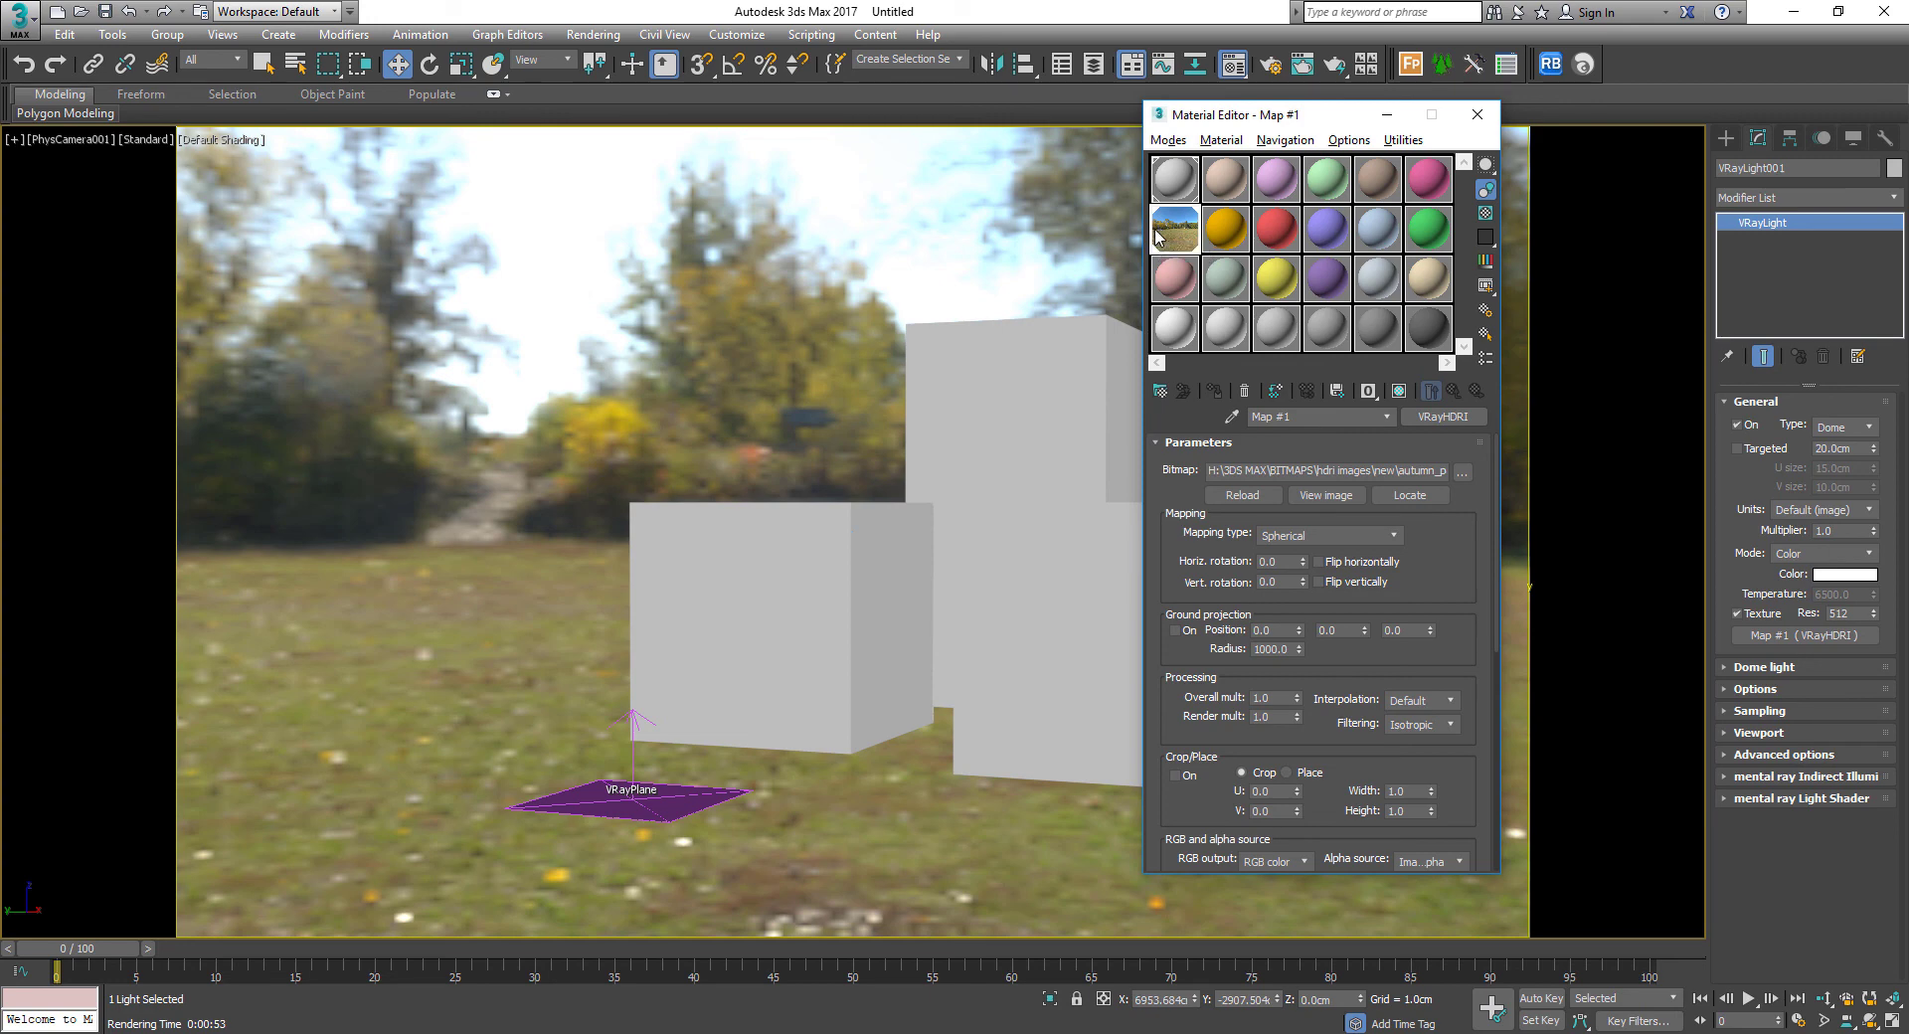
key("alt+b")
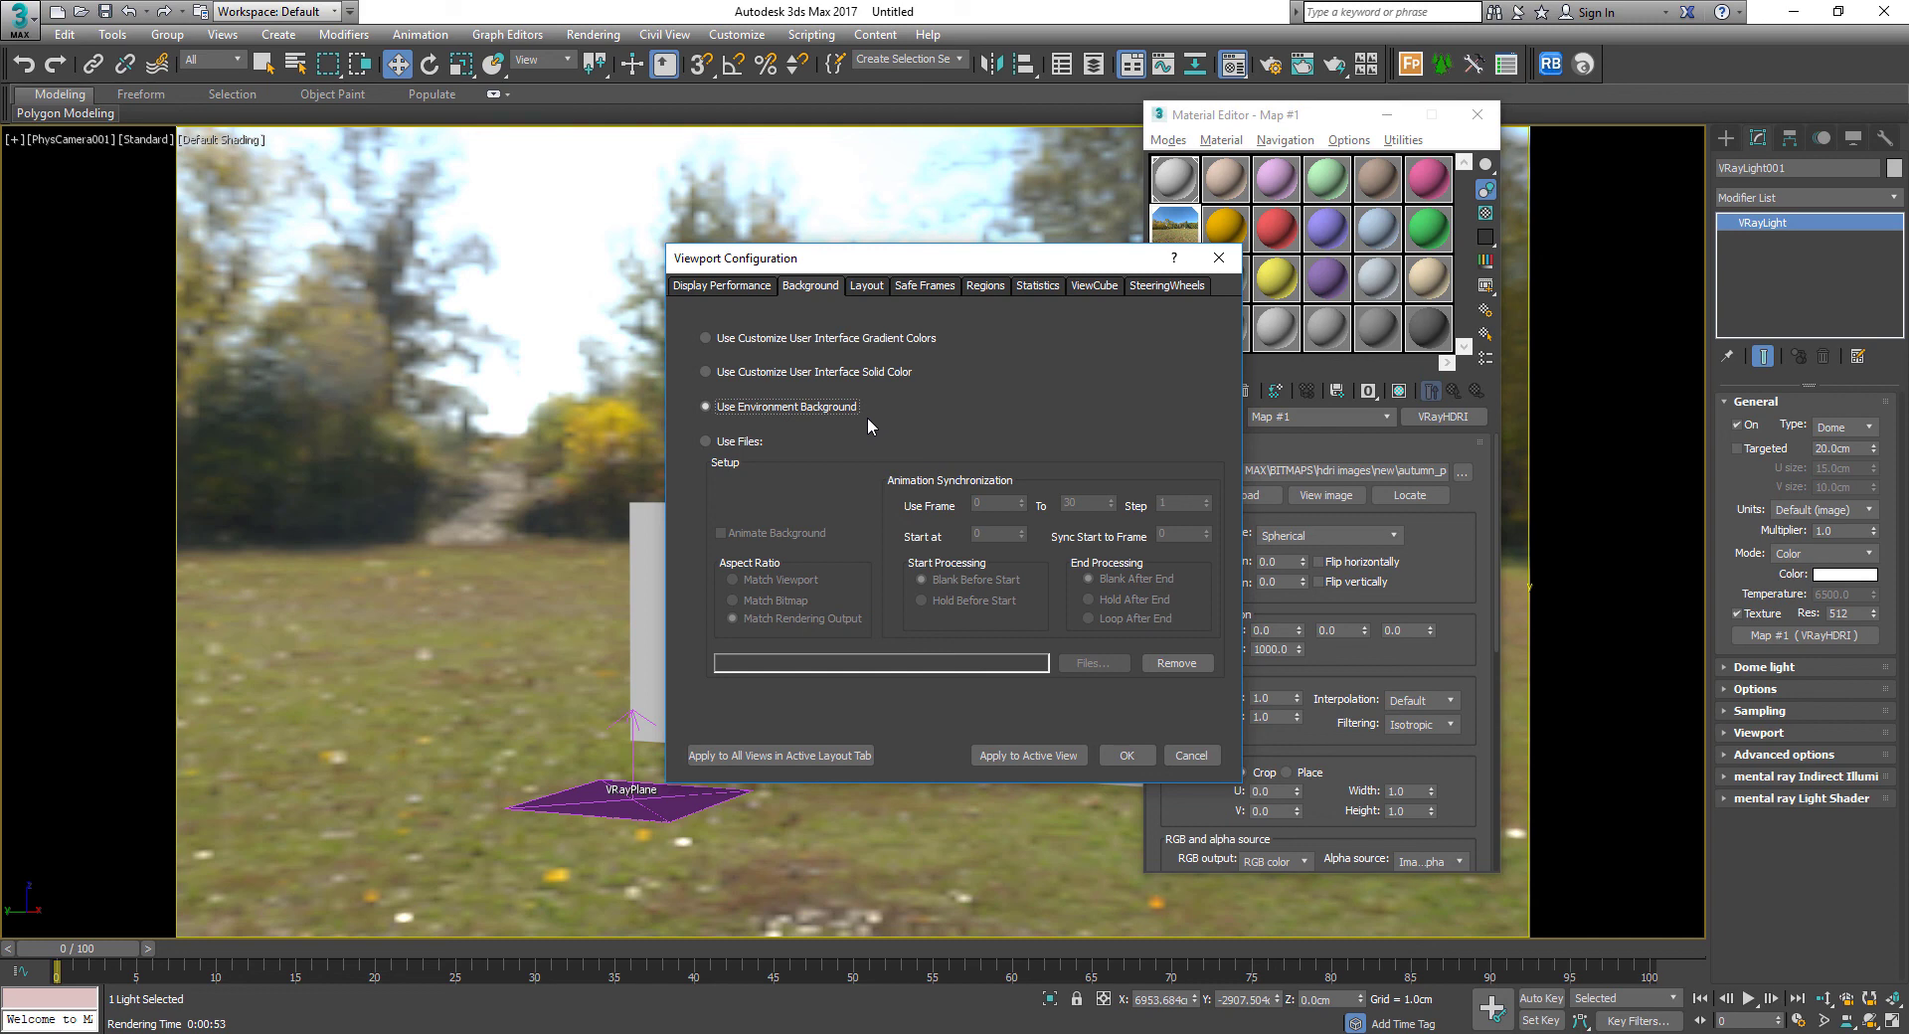
left_click(1220, 257)
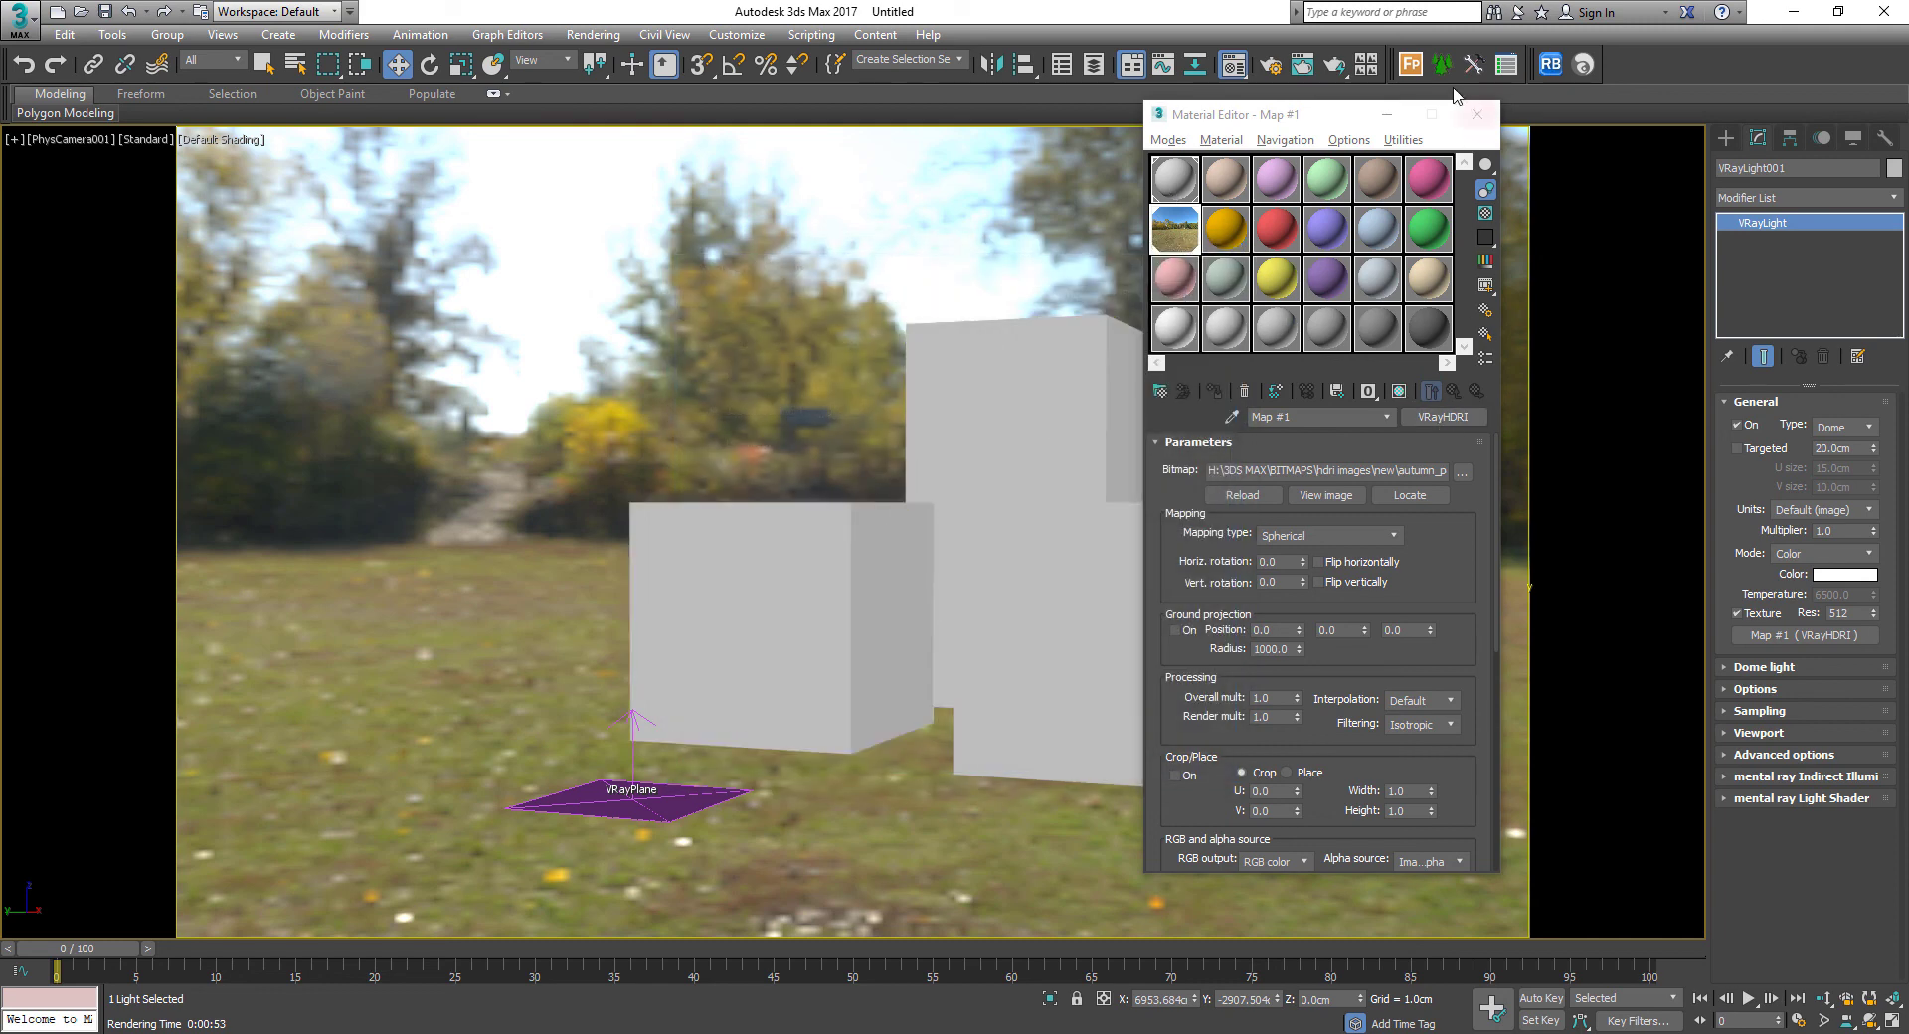
Start a production render of the PhysCamera001 view and reposition the V-Ray frame buffer
left_click(1334, 64)
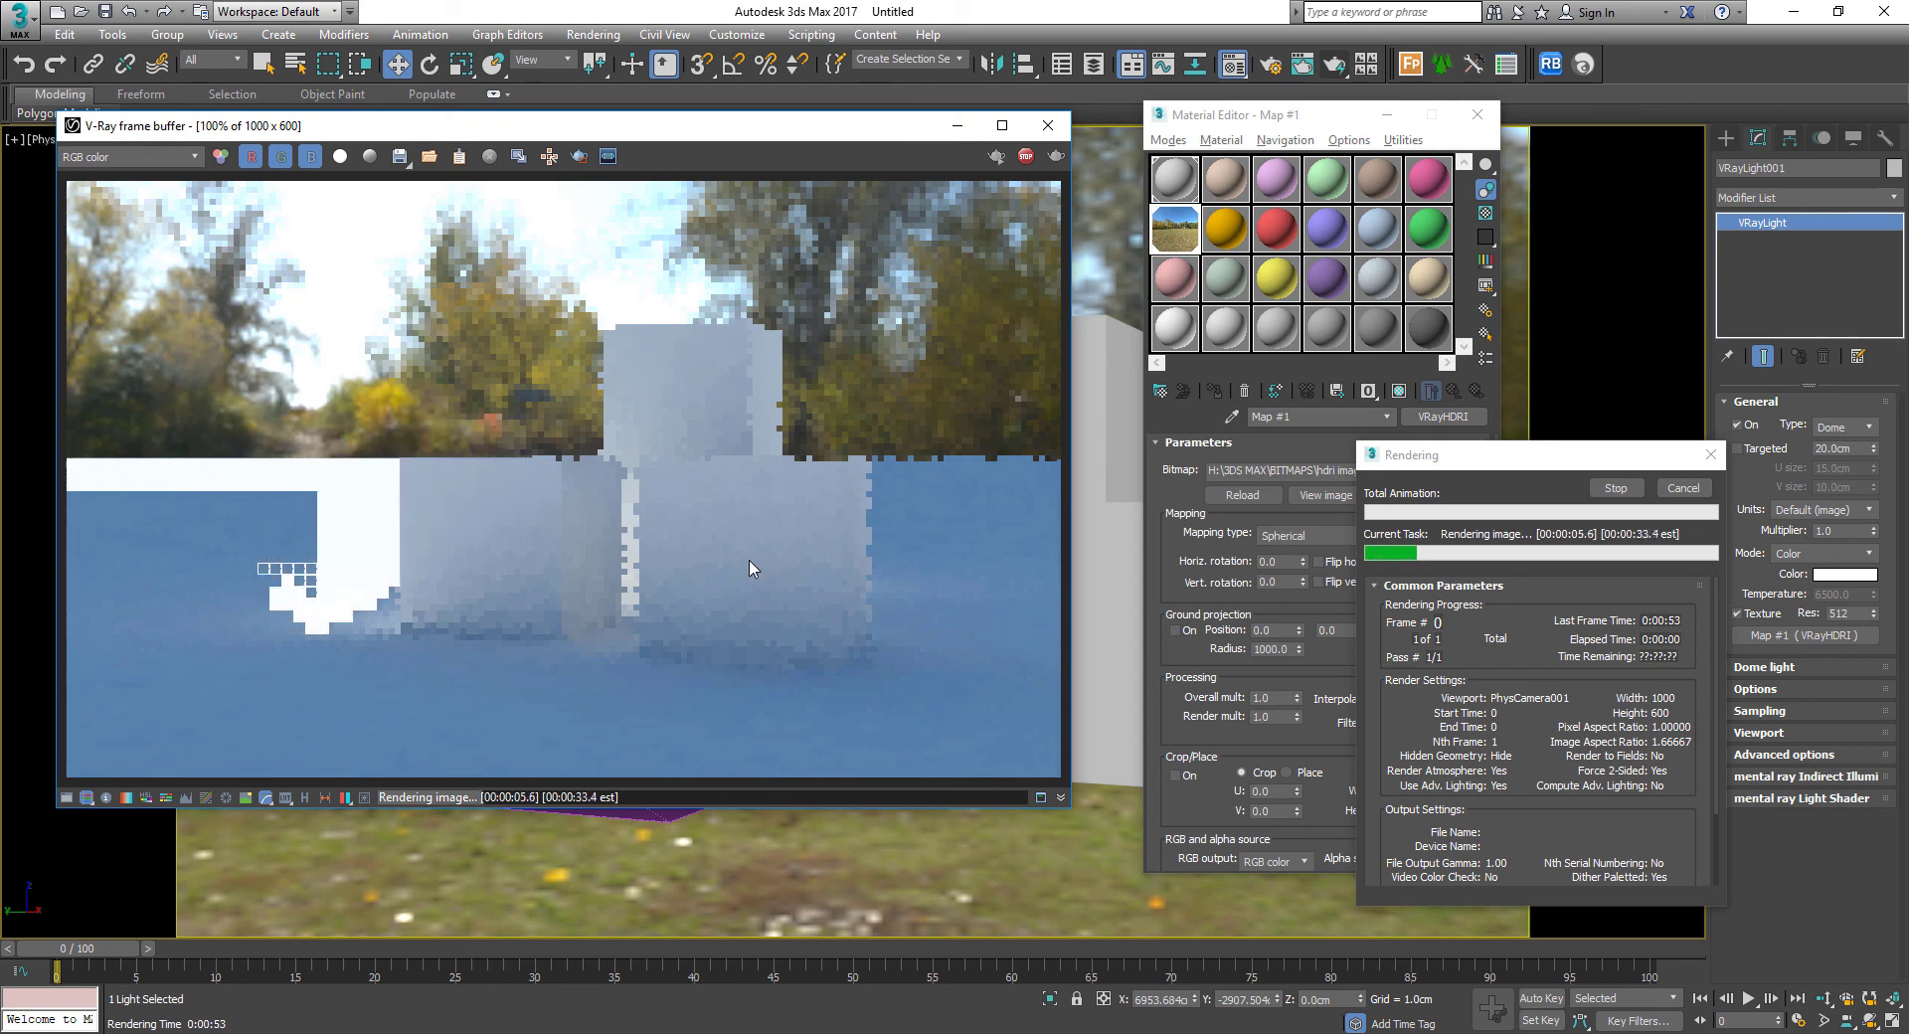
left_click_drag(729, 139, 826, 146)
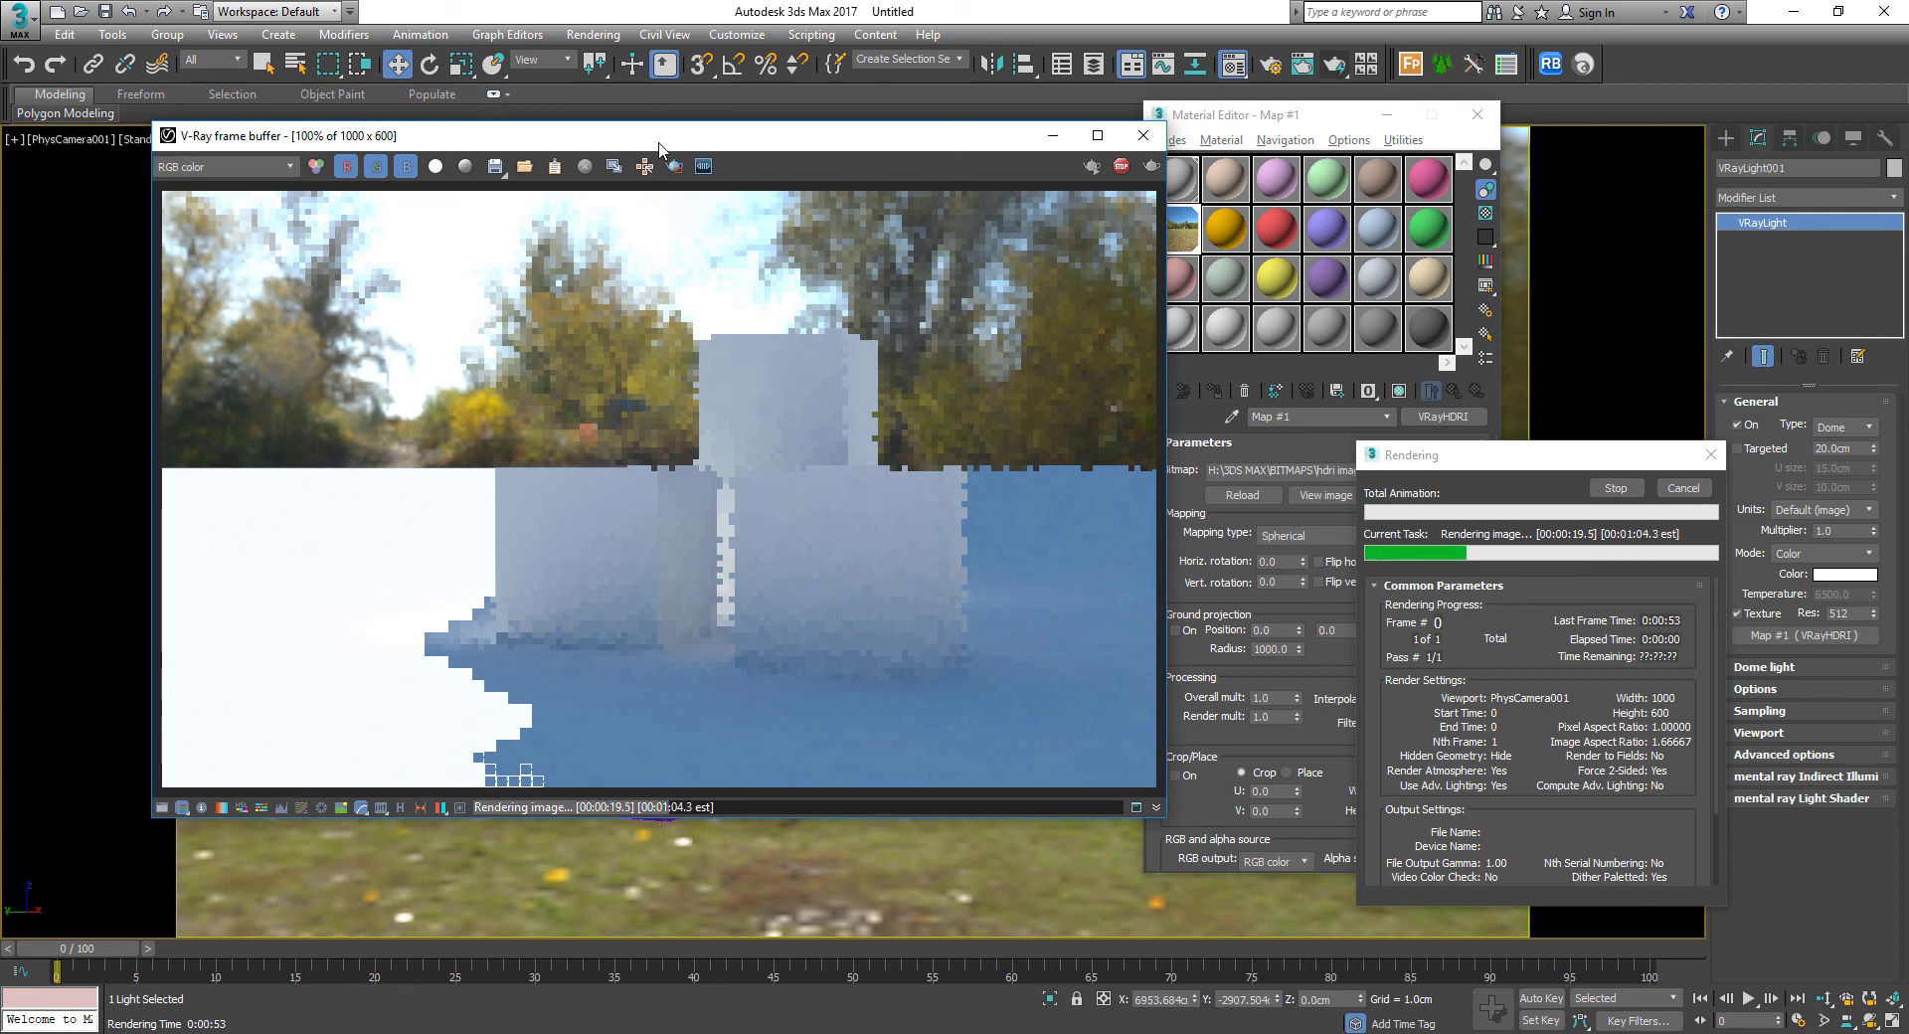
left_click_drag(659, 147, 680, 147)
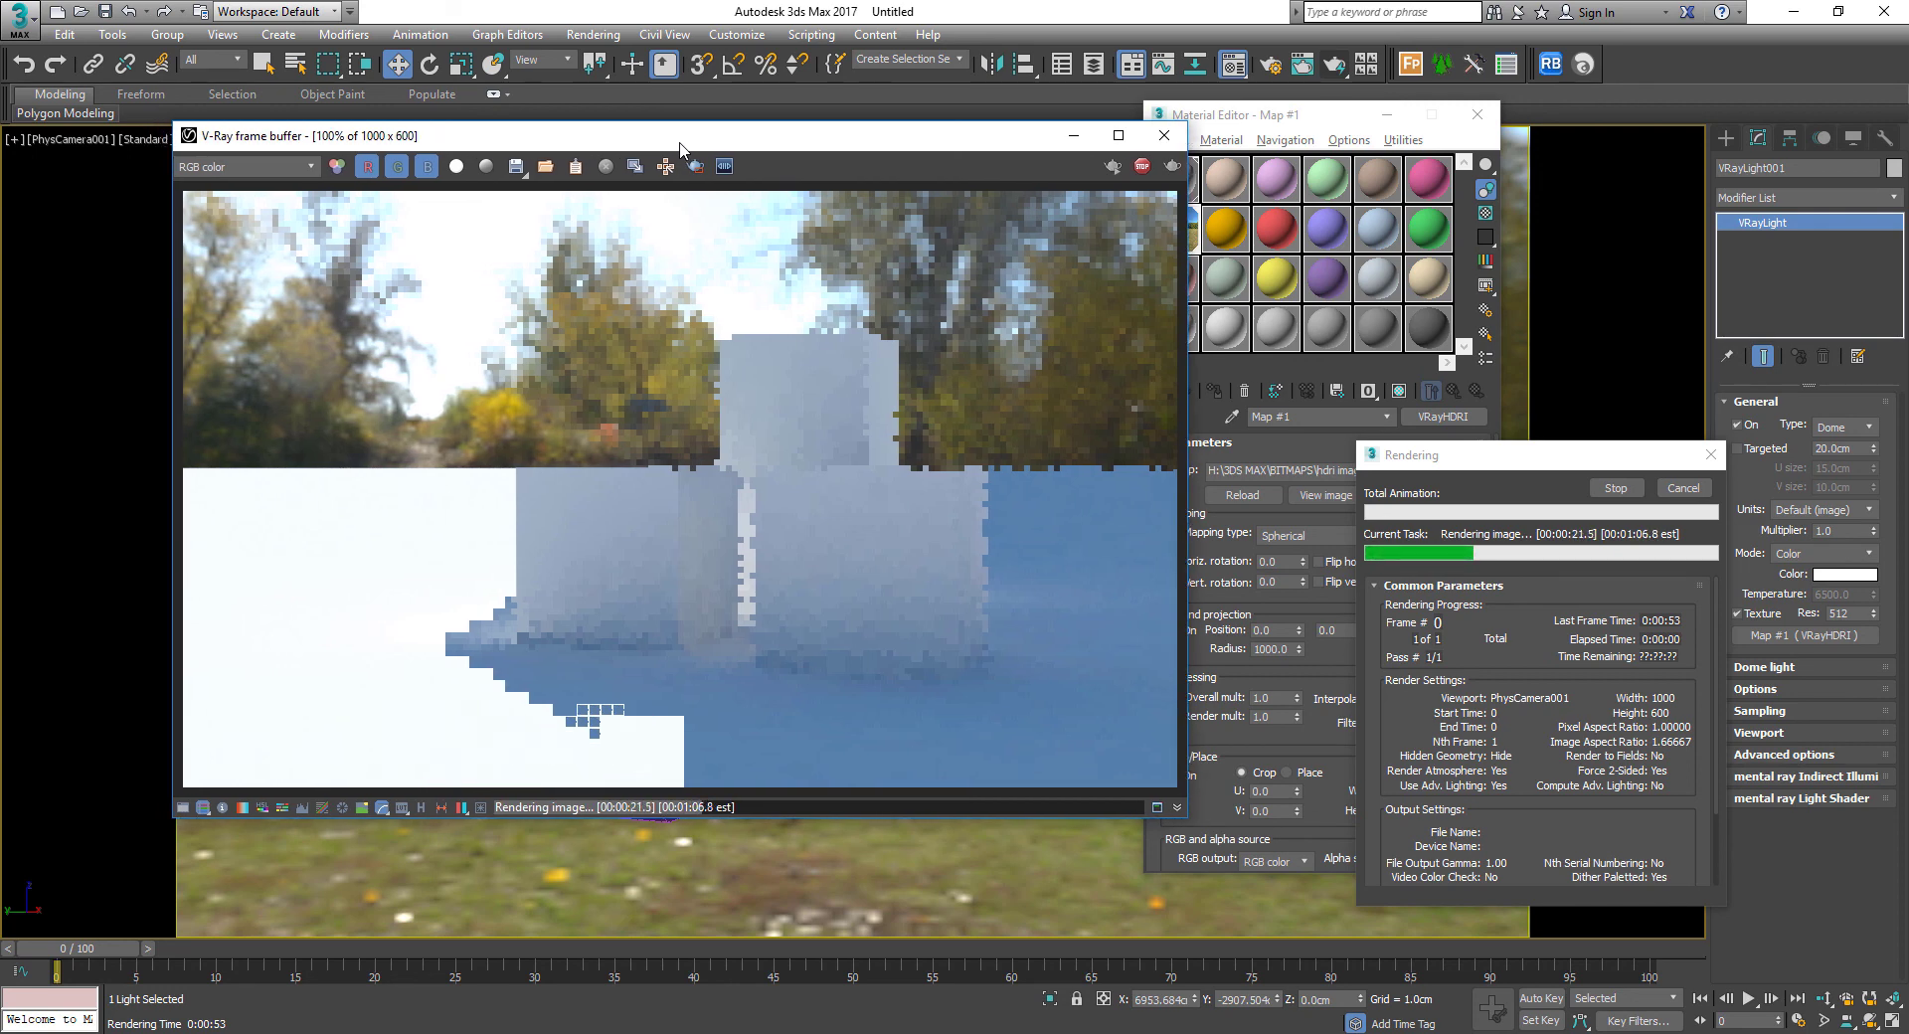